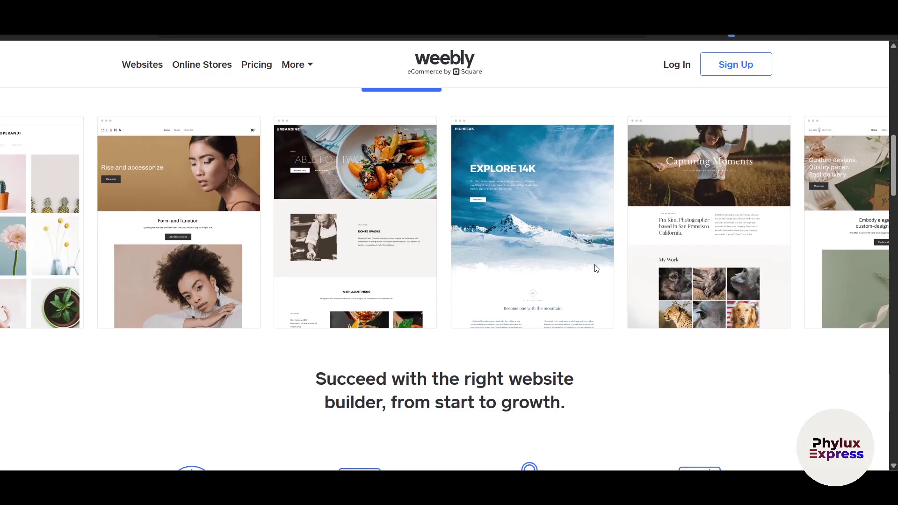
# - Scroll through the Weebly homepage's template designs and Square selling features, then back up
pyautogui.scroll(-6, 596, 268)
pyautogui.scroll(-2, 596, 268)
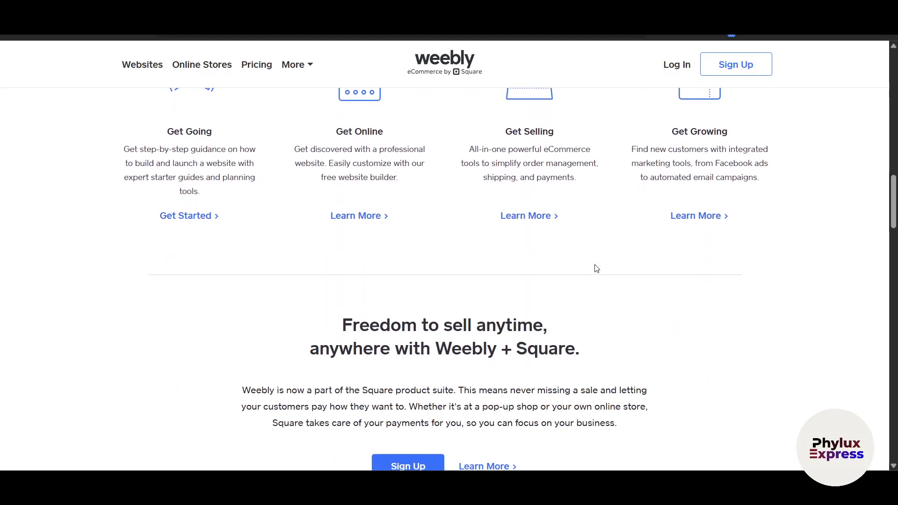
pyautogui.scroll(-3, 597, 268)
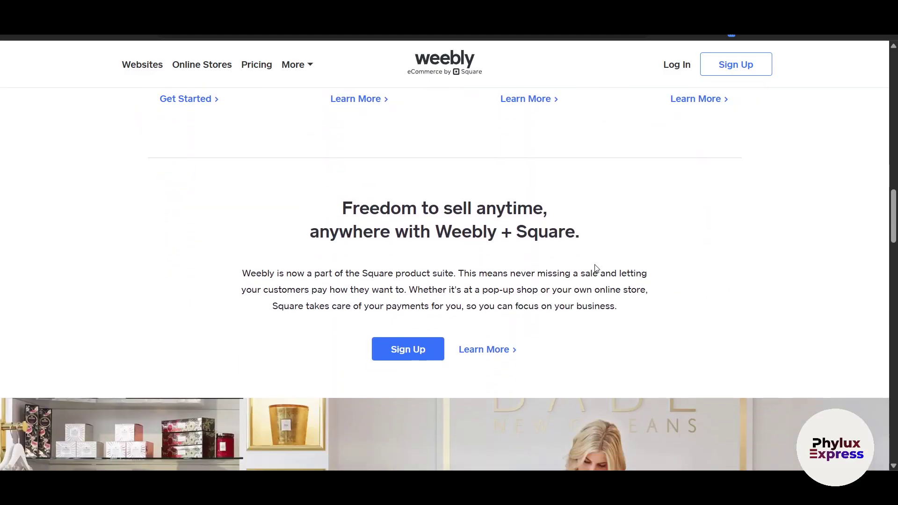
pyautogui.scroll(-4, 595, 268)
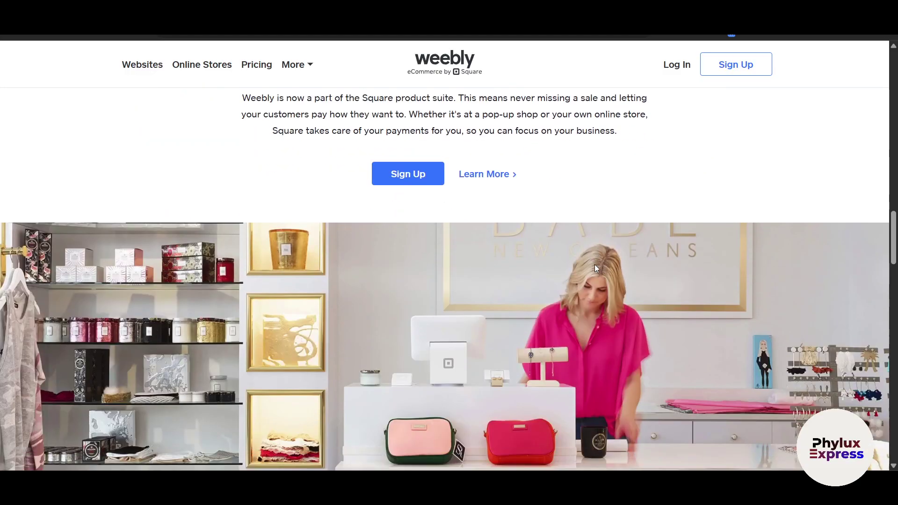
pyautogui.scroll(18, 595, 268)
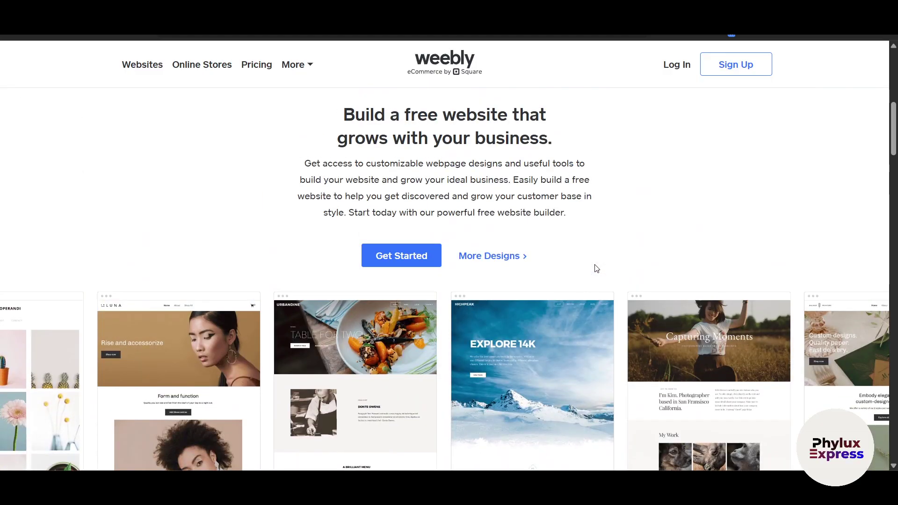
pyautogui.scroll(6, 597, 268)
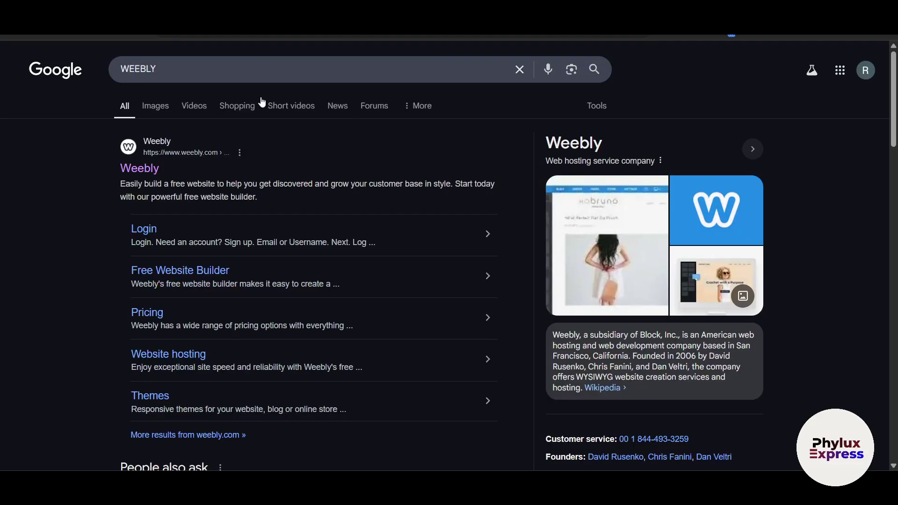
# - Open the official Weebly site and view Pricing's Free, Personal, Professional and Performance plan cards
pyautogui.click(140, 168)
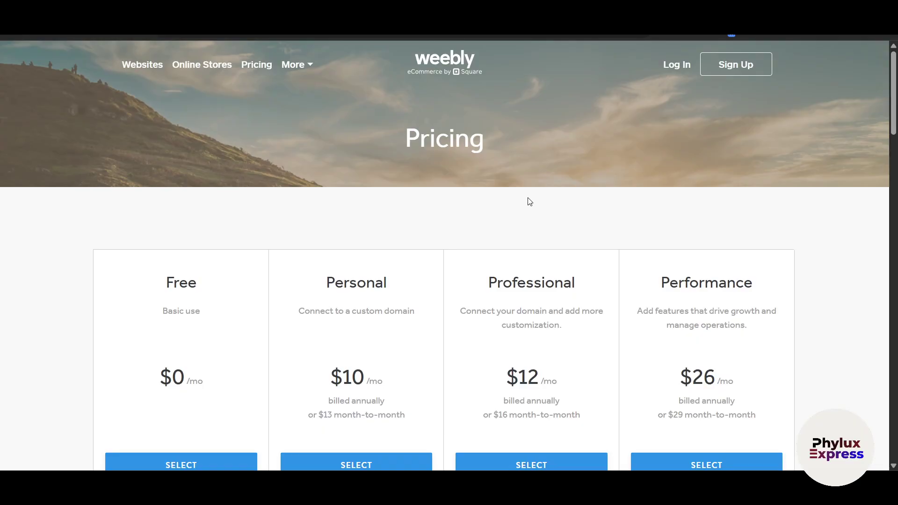
pyautogui.scroll(-1, 434, 273)
pyautogui.moveTo(169, 233); pyautogui.dragTo(185, 236)
pyautogui.click(85, 264)
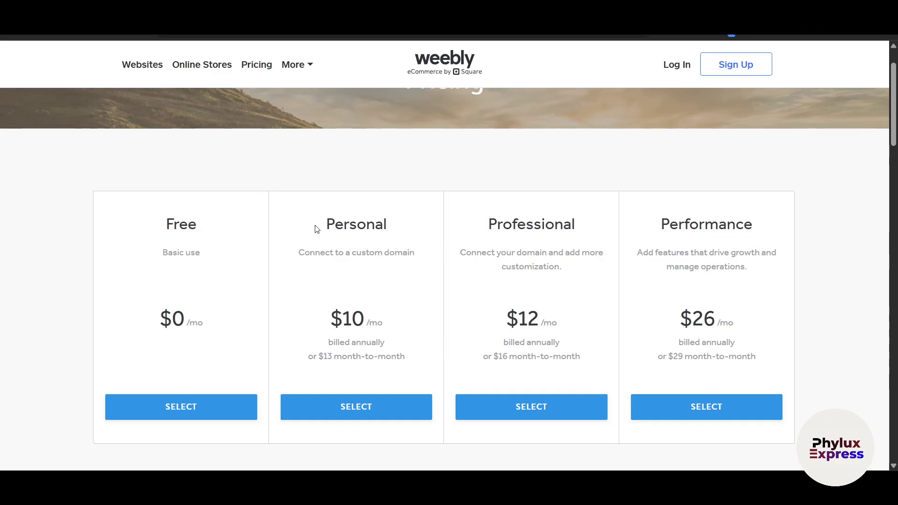
pyautogui.moveTo(315, 229); pyautogui.dragTo(440, 225)
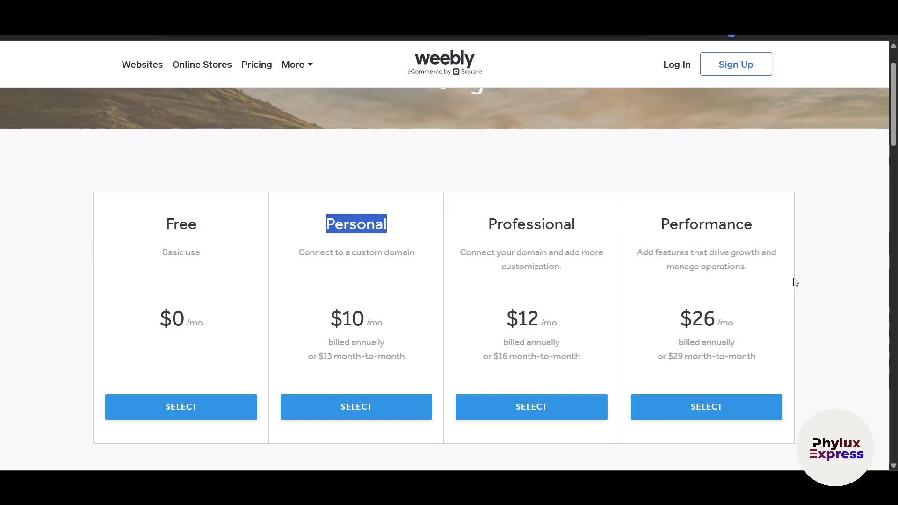
pyautogui.scroll(-1, 771, 334)
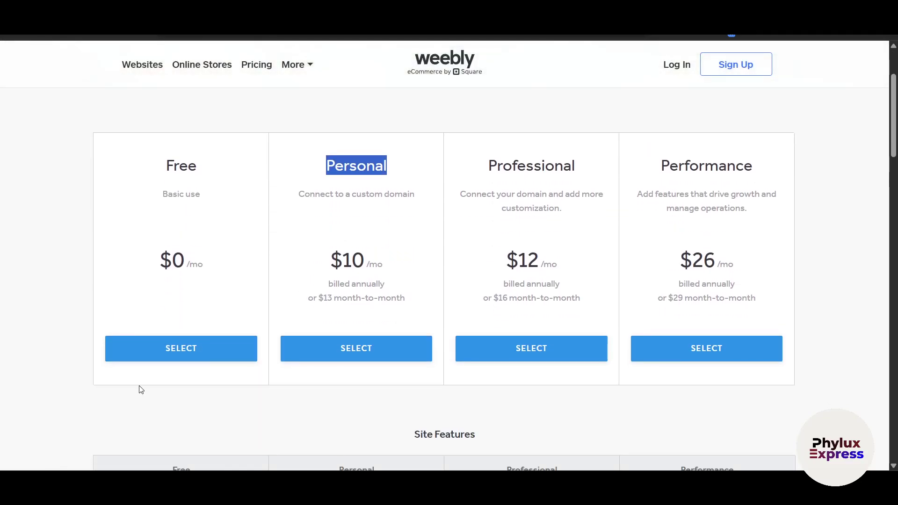
# - Select the Free plan and enter the user's first and last name on the sign-up form
pyautogui.click(204, 360)
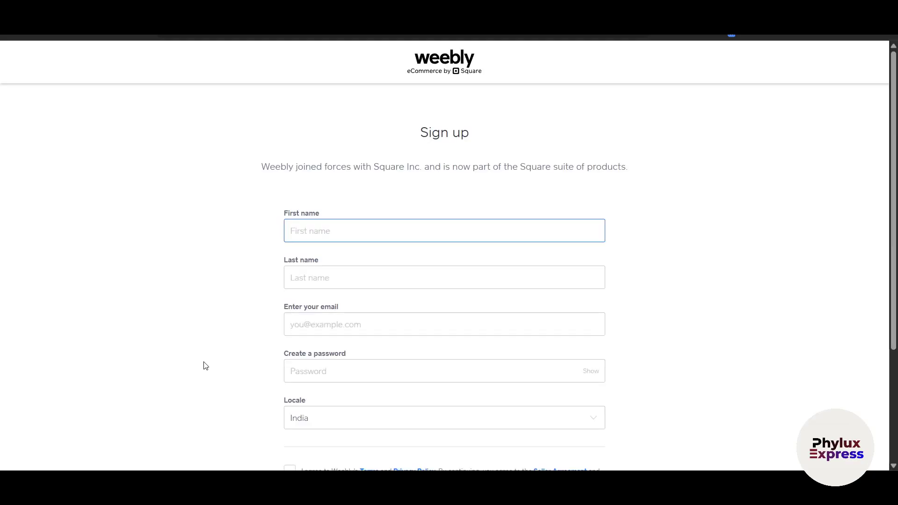
pyautogui.scroll(-3, 307, 313)
pyautogui.scroll(3, 307, 311)
pyautogui.press('Tab')
pyautogui.press('Tab')
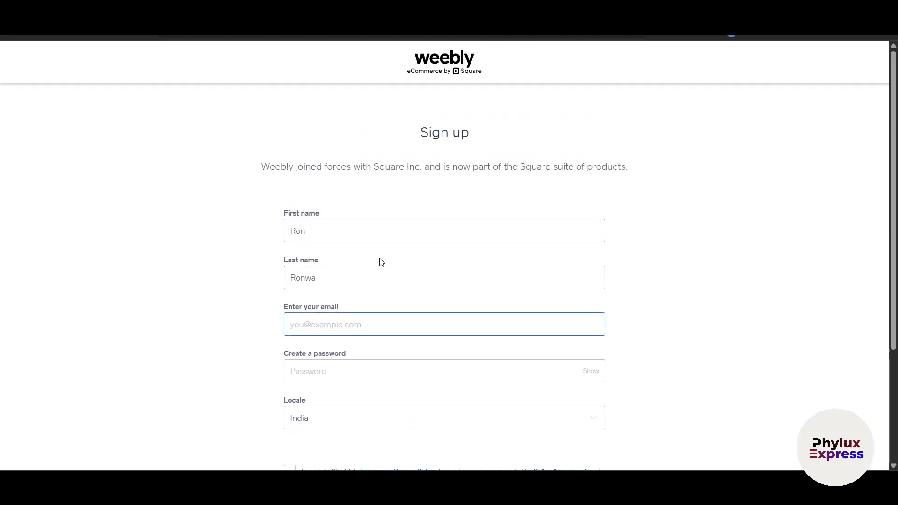
# - Start the password field, dismiss saved-password suggestions, and accept the Terms and Privacy Policy
pyautogui.scroll(-1, 365, 271)
pyautogui.click(352, 310)
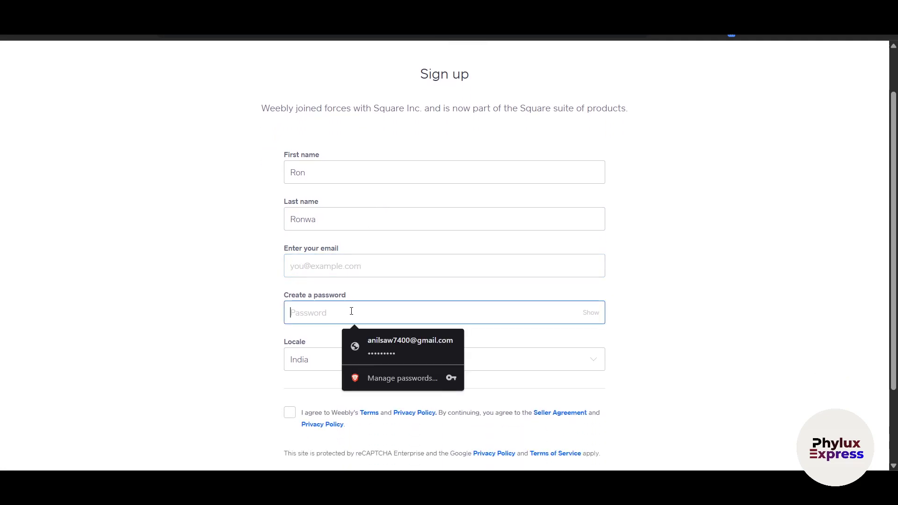
pyautogui.click(321, 368)
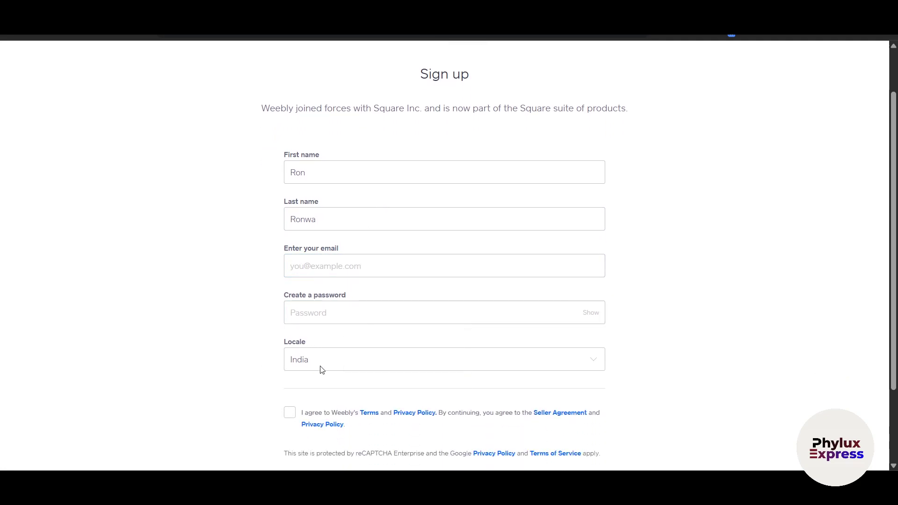
pyautogui.scroll(-2, 304, 384)
pyautogui.click(289, 311)
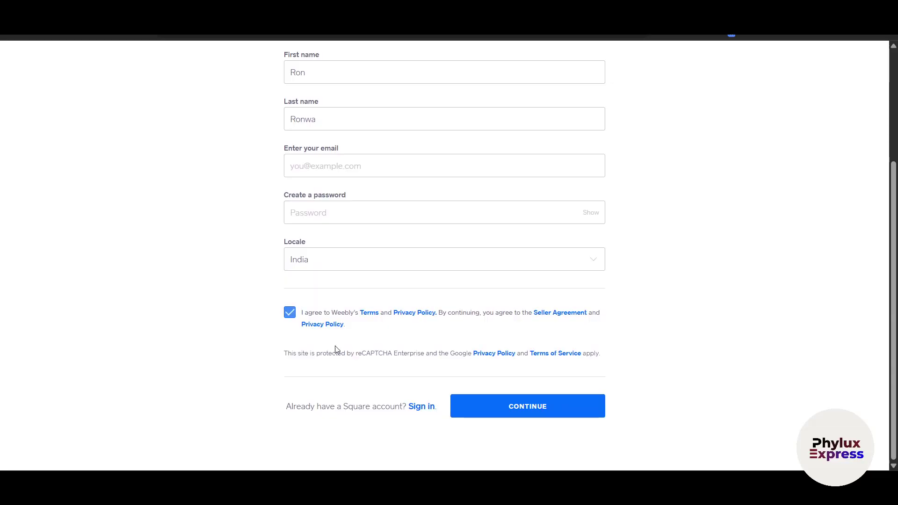
# - Submit the sign-up, log in to Square with saved credentials, and skip account protection
pyautogui.click(530, 410)
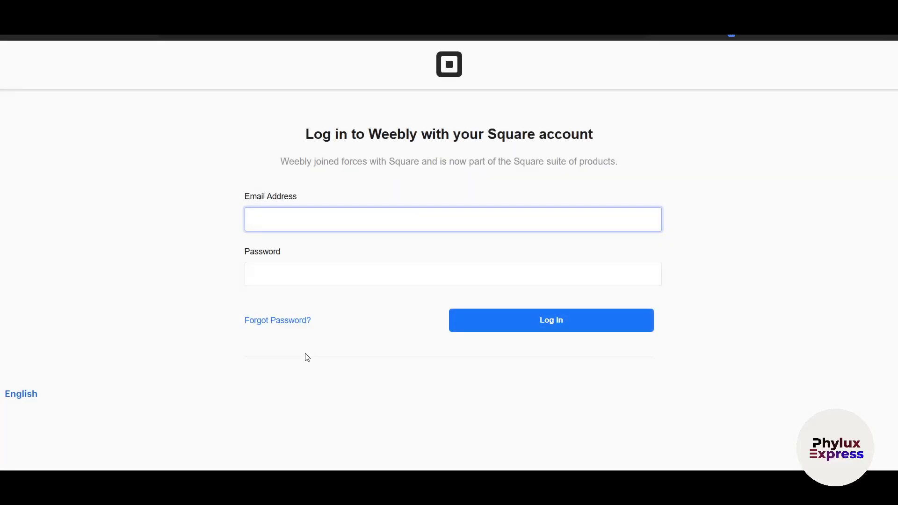
pyautogui.click(283, 218)
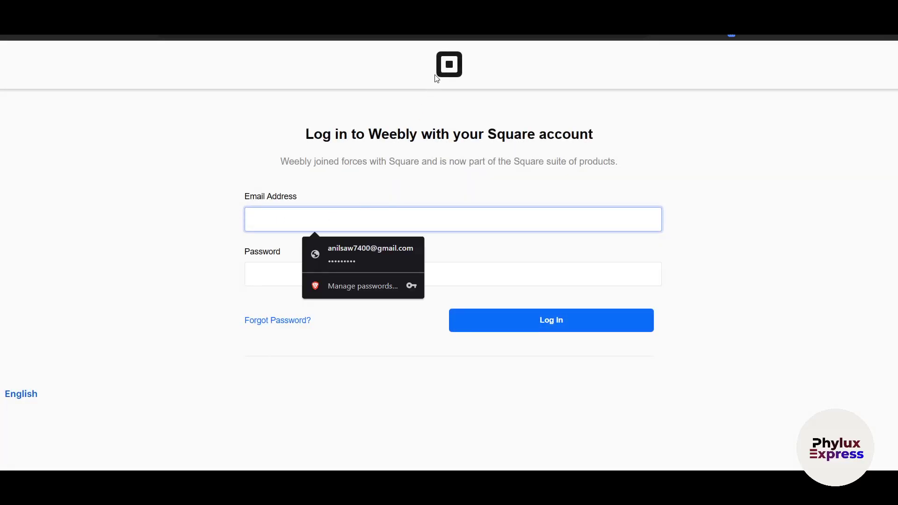
pyautogui.click(368, 254)
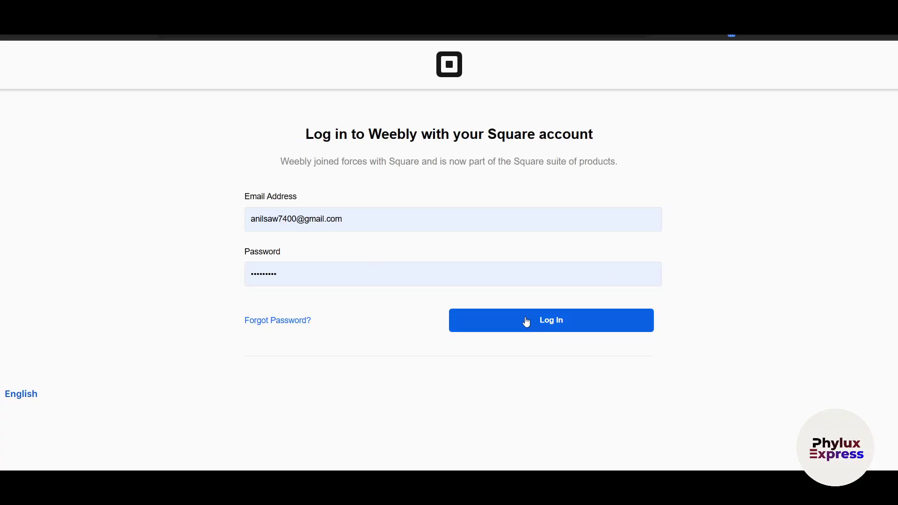
pyautogui.click(541, 320)
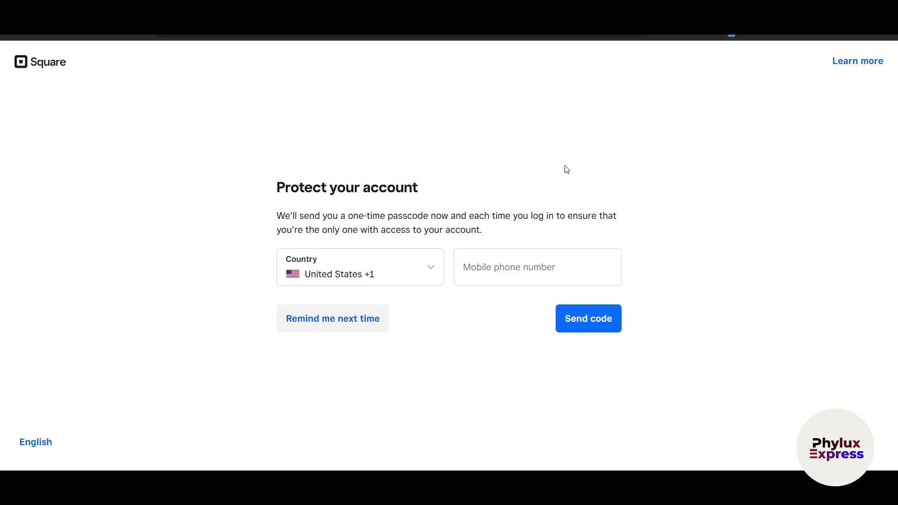
pyautogui.click(321, 312)
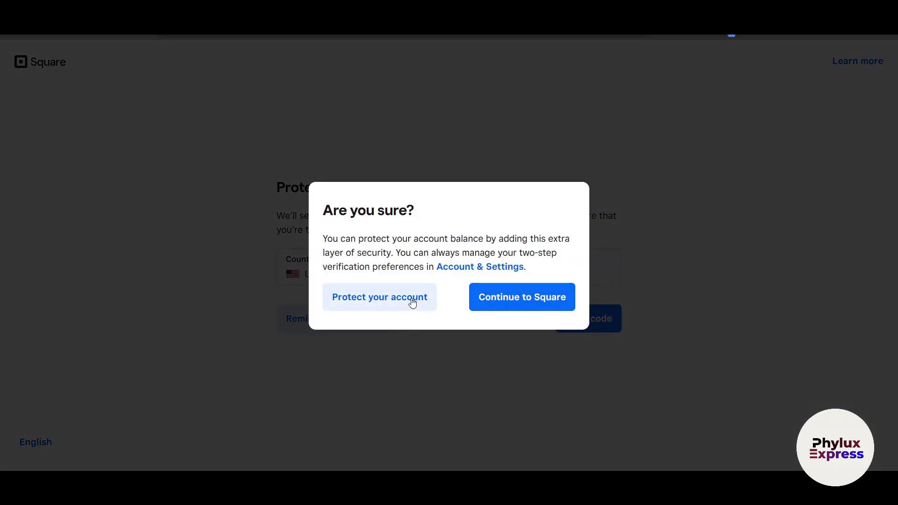
pyautogui.click(506, 306)
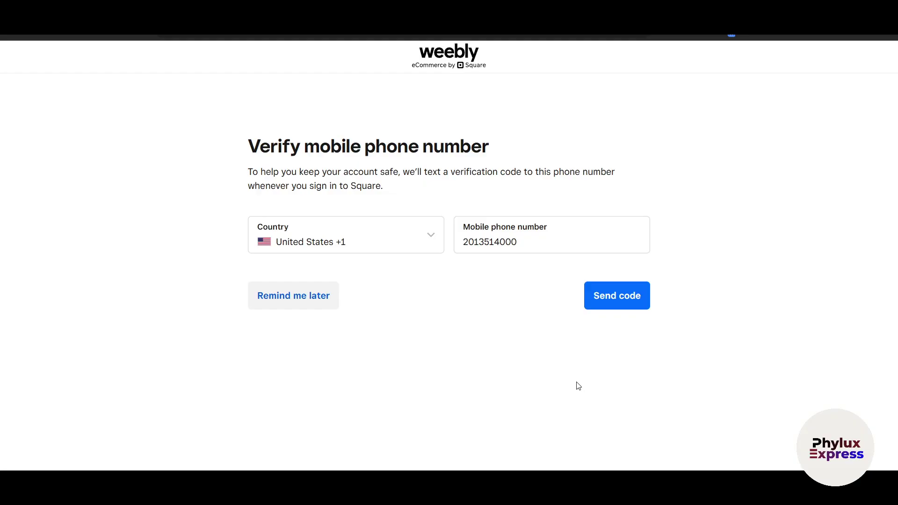
# - Send the verification code to the entered mobile number
pyautogui.click(624, 298)
pyautogui.scroll(-3, 720, 344)
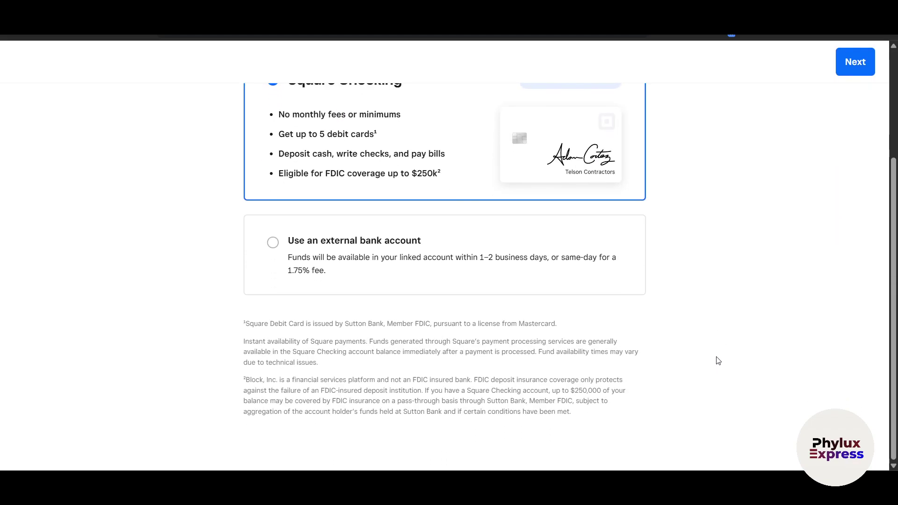
pyautogui.scroll(3, 717, 360)
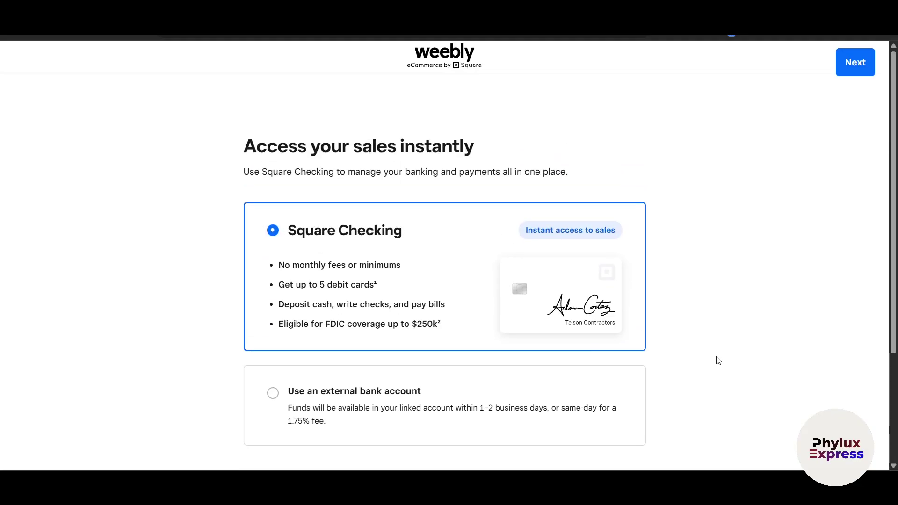
pyautogui.scroll(-2, 711, 358)
pyautogui.scroll(2, 709, 359)
pyautogui.moveTo(278, 147); pyautogui.dragTo(450, 156)
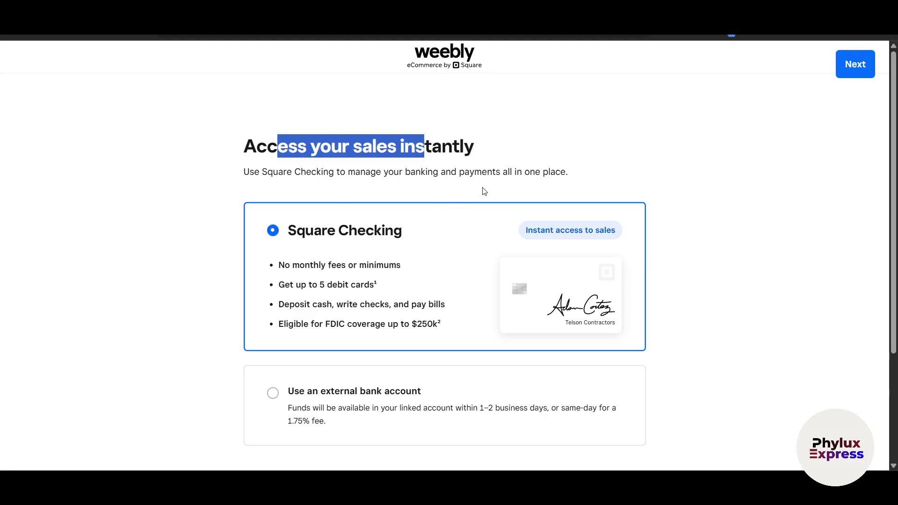
# - Choose payouts to an external bank account instead of Square Checking and continue
pyautogui.scroll(-3, 716, 301)
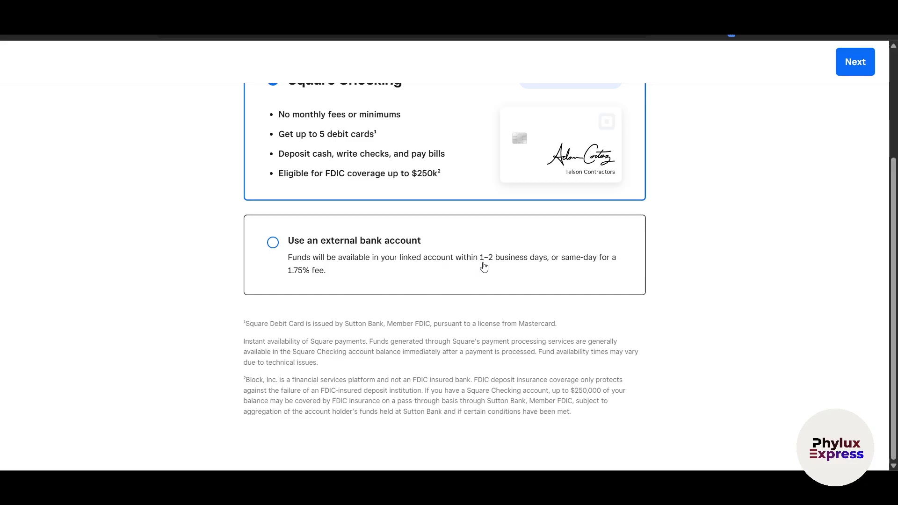
pyautogui.scroll(1, 489, 268)
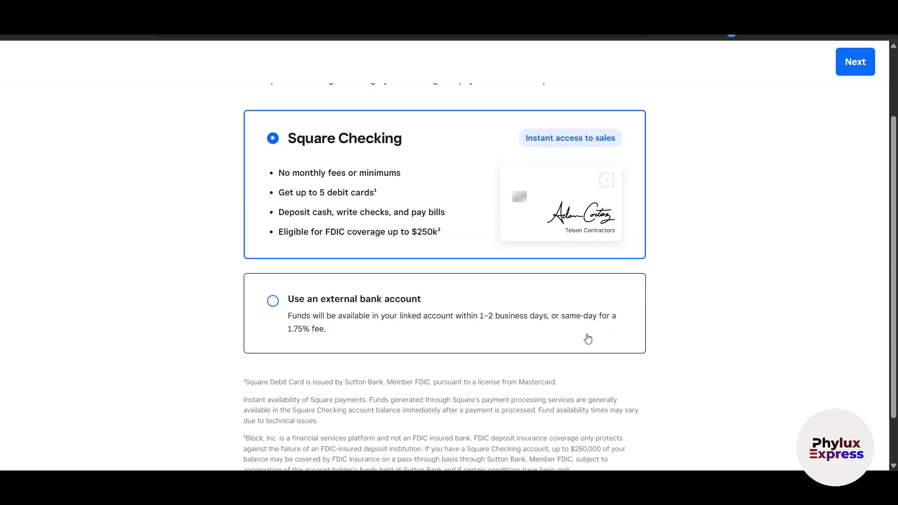
pyautogui.scroll(1, 318, 327)
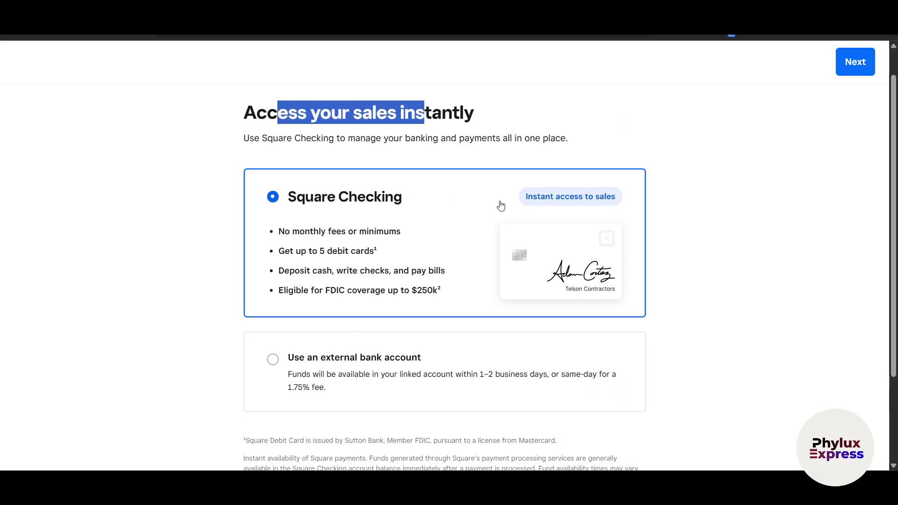
pyautogui.click(483, 371)
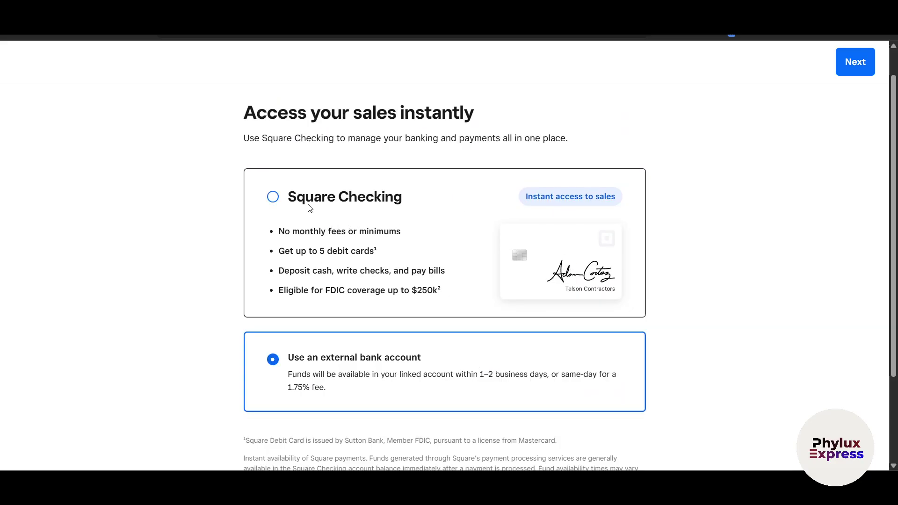
pyautogui.click(857, 68)
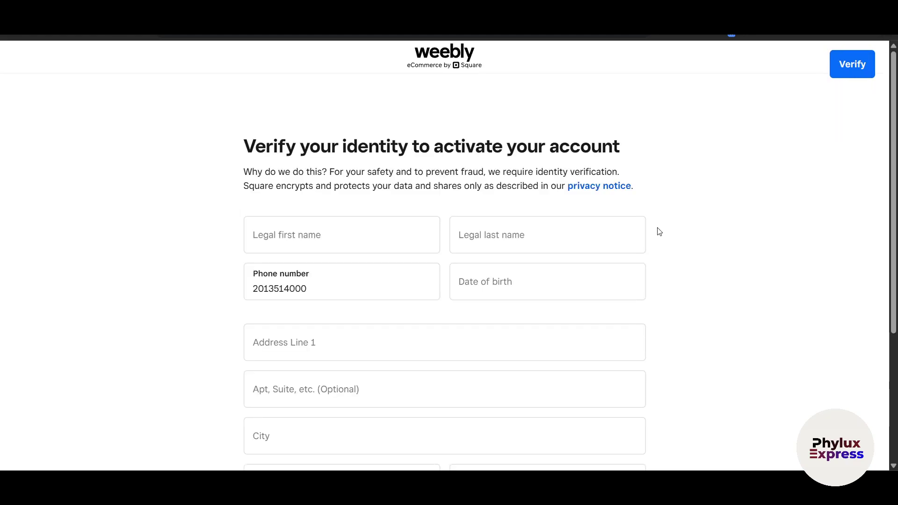
# - Scroll the Verify your identity form and click into City, leaving the form unfinished
pyautogui.scroll(-1, 658, 233)
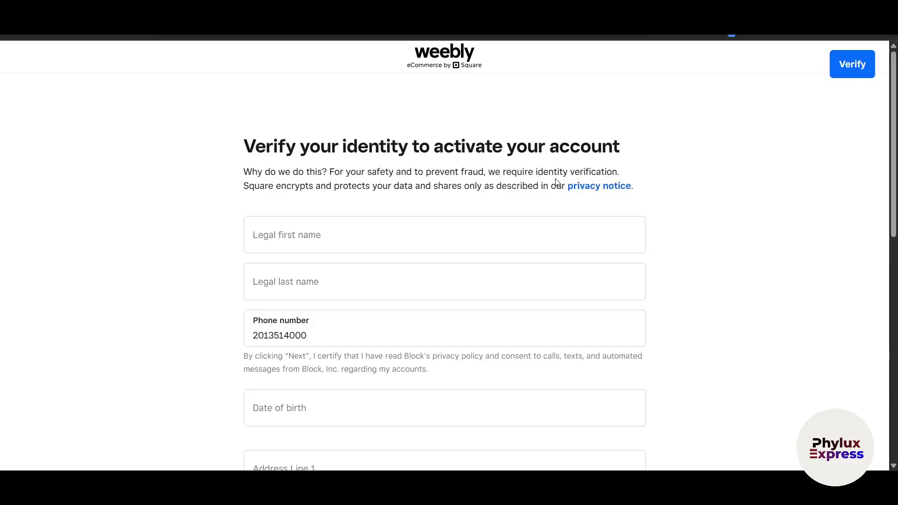
pyautogui.scroll(-1, 543, 222)
pyautogui.scroll(1, 485, 219)
pyautogui.scroll(-7, 673, 281)
pyautogui.click(440, 224)
pyautogui.scroll(-4, 439, 230)
pyautogui.scroll(5, 400, 296)
pyautogui.scroll(-5, 402, 296)
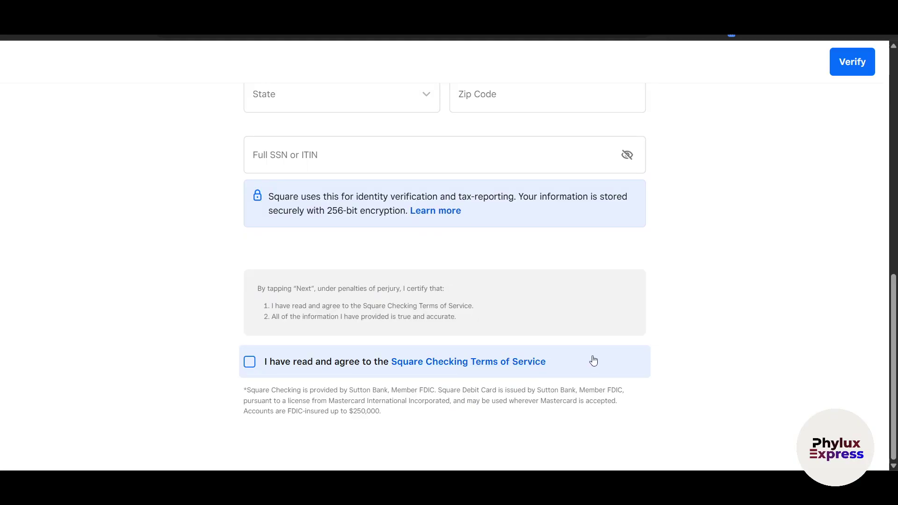
pyautogui.scroll(10, 676, 267)
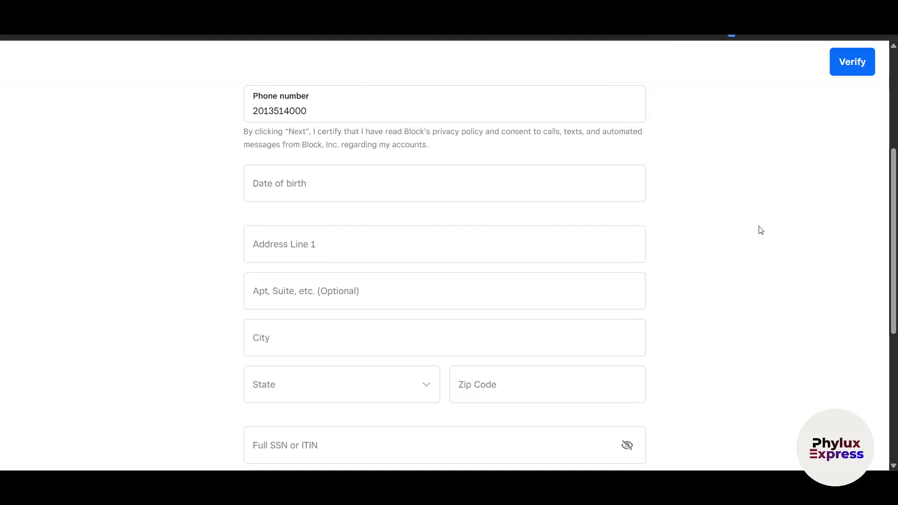
pyautogui.scroll(-5, 788, 274)
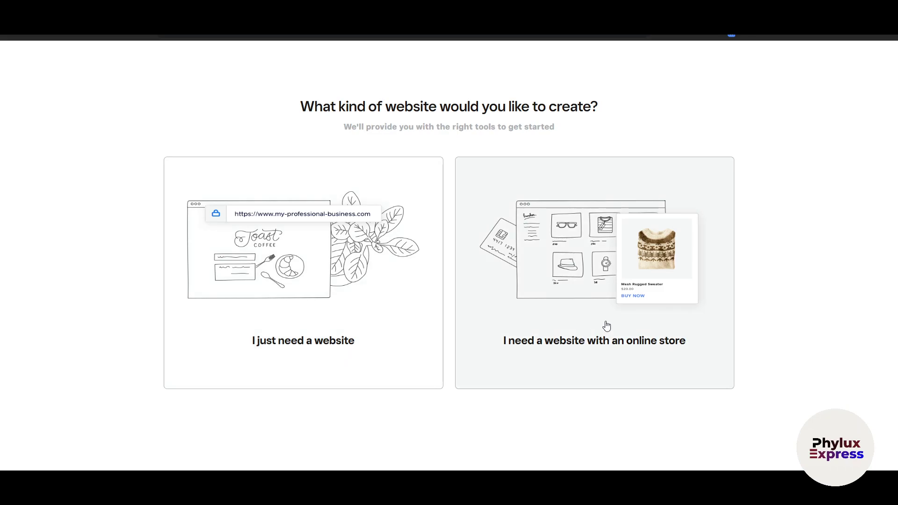
# - Choose a website with an online store, name it Phylux Express, and continue
pyautogui.click(606, 326)
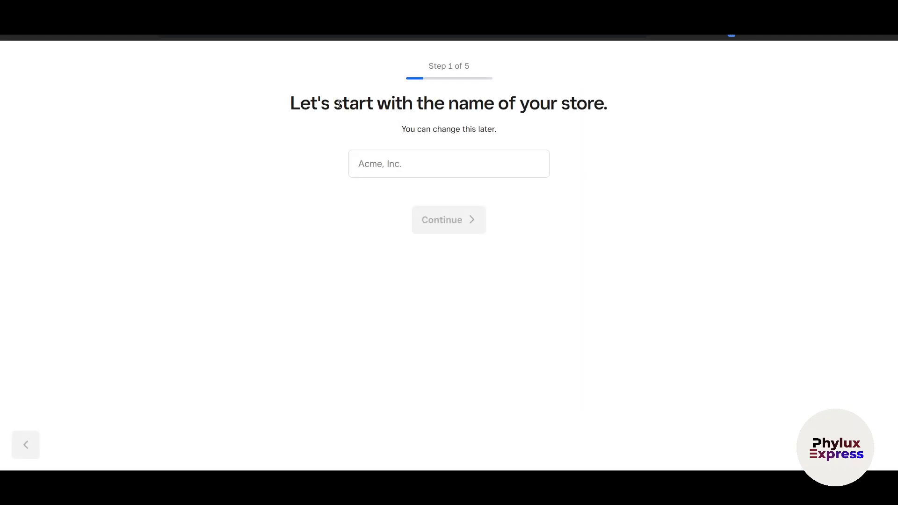
pyautogui.moveTo(331, 107); pyautogui.dragTo(487, 149)
pyautogui.click(487, 159)
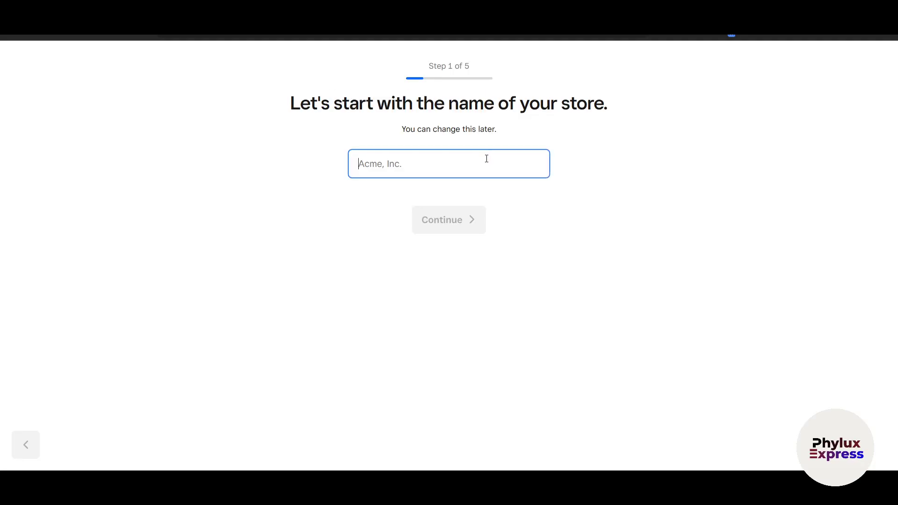
pyautogui.write('Phylux Express')
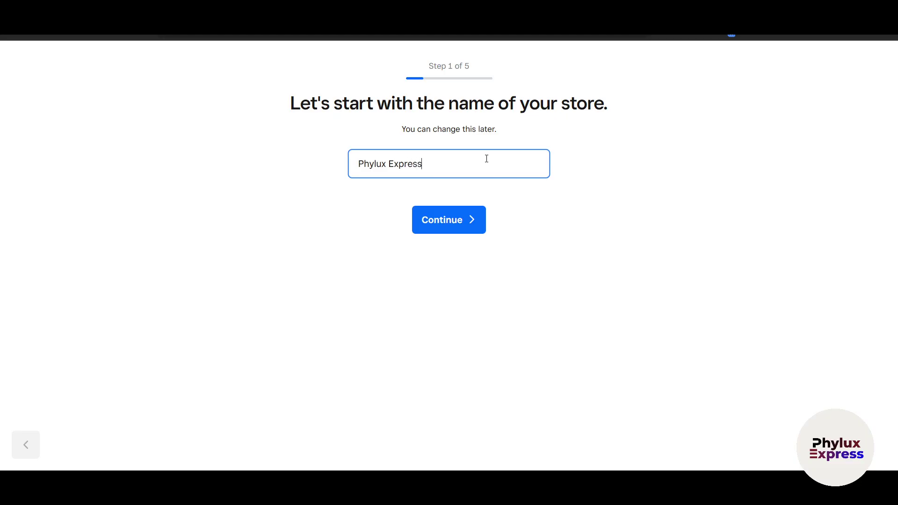
pyautogui.click(450, 221)
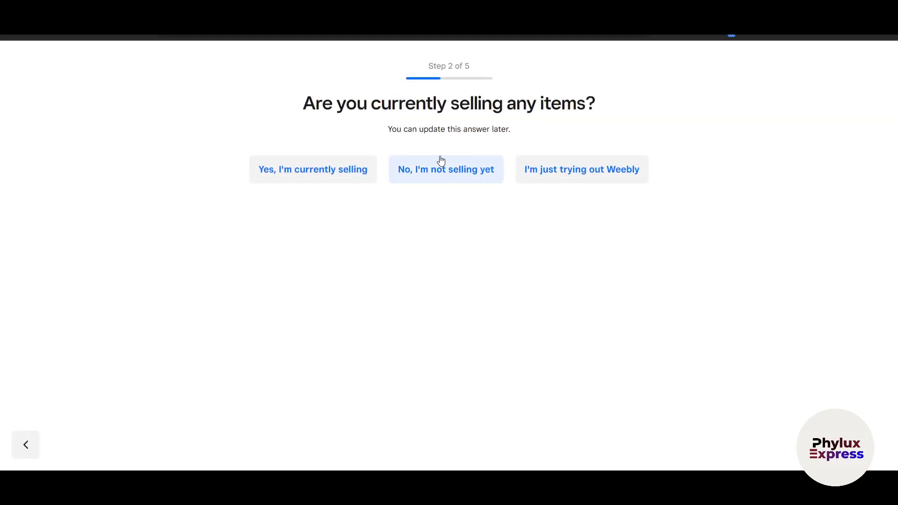
# - Answer that nothing is sold yet and the selling start date is undecided
pyautogui.click(454, 179)
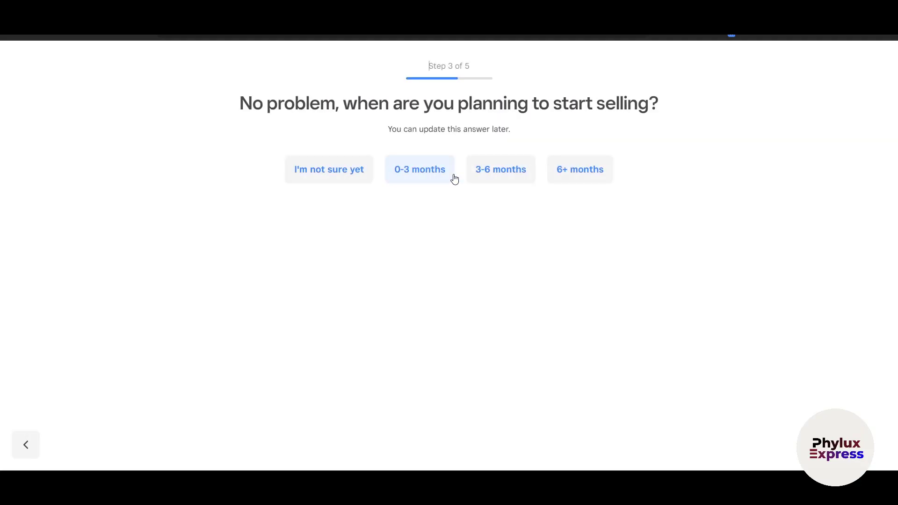
pyautogui.click(323, 174)
pyautogui.scroll(-8, 539, 260)
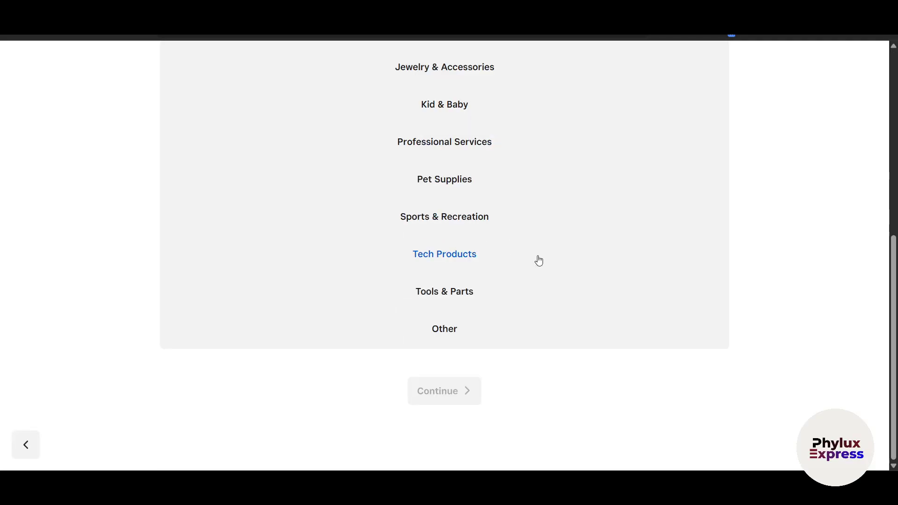
pyautogui.scroll(8, 533, 264)
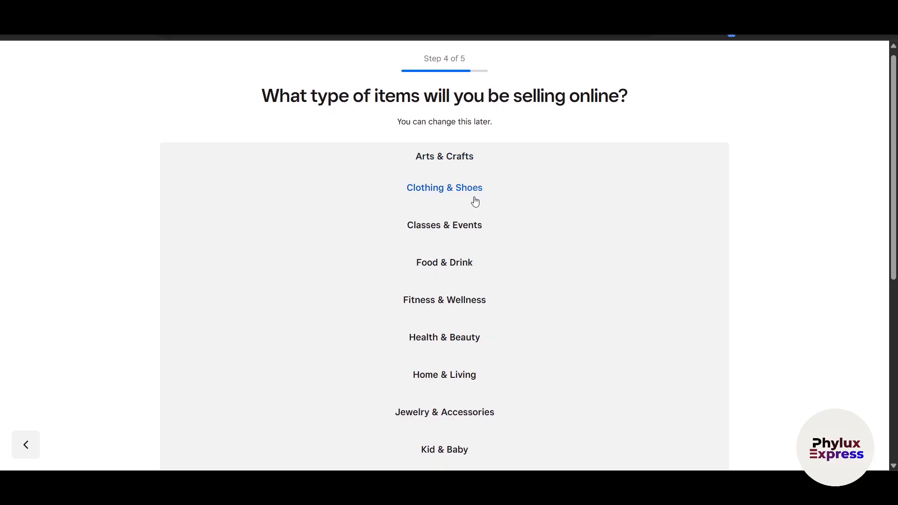
pyautogui.scroll(-8, 461, 314)
pyautogui.scroll(8, 461, 365)
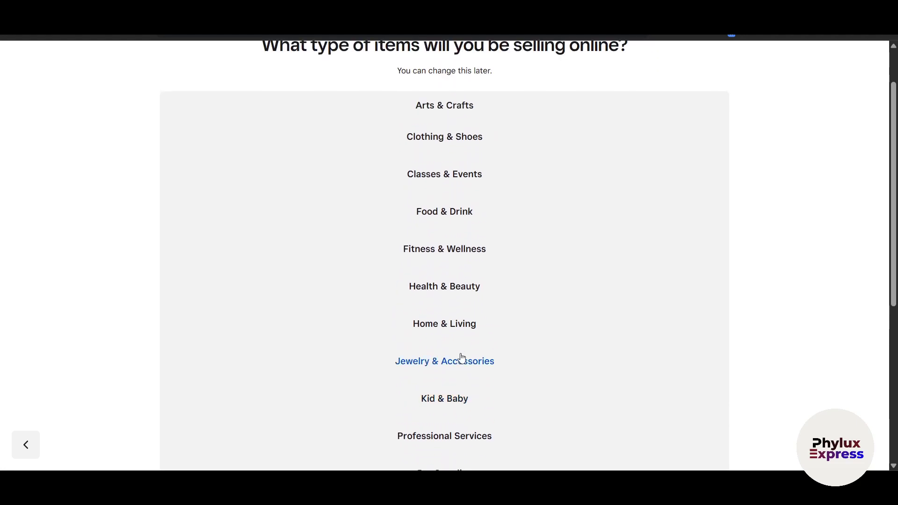
# - Pick Clothing & Shoes as the item category and skip the store address
pyautogui.click(453, 203)
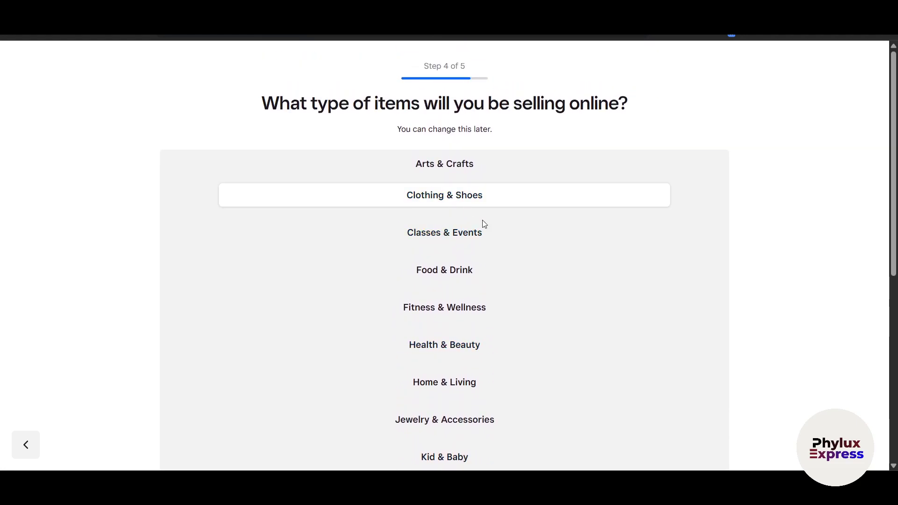
pyautogui.scroll(-8, 625, 255)
pyautogui.click(458, 398)
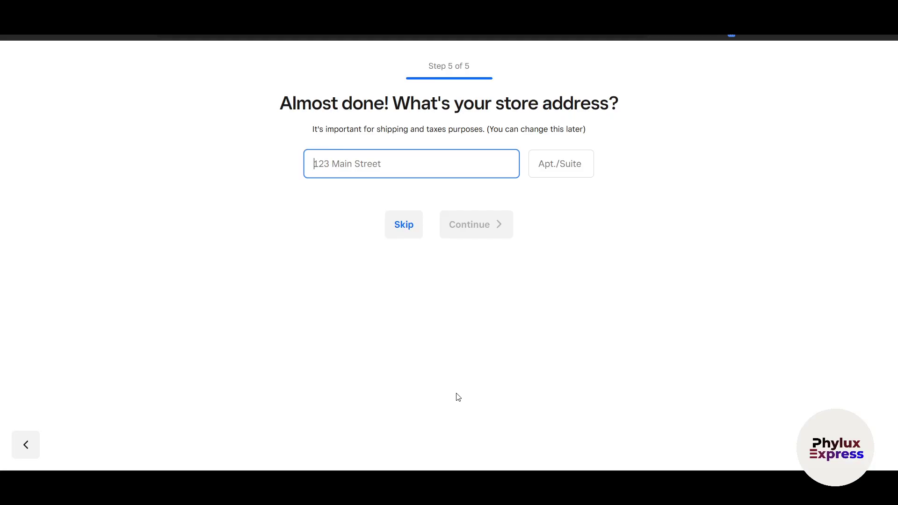
pyautogui.click(389, 221)
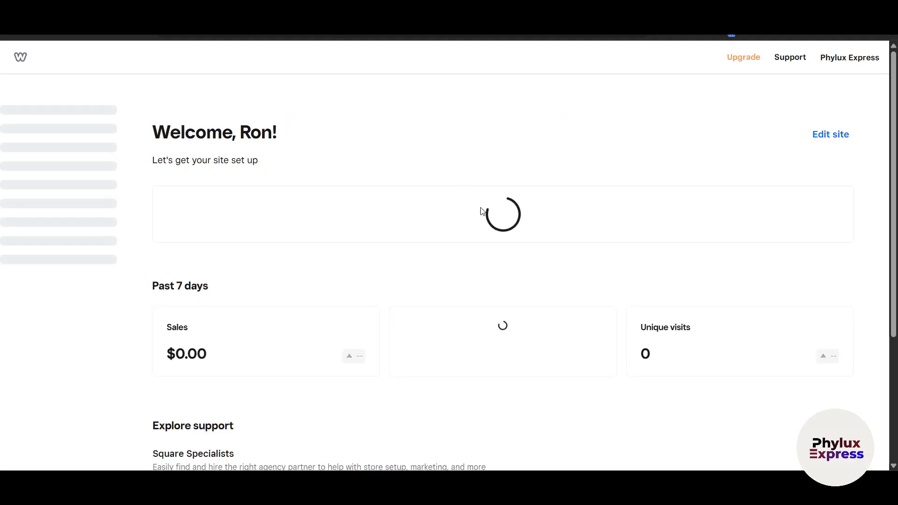
# - Review the dashboard's Set up your online business guide, at 0 of 7 tasks
pyautogui.scroll(-8, 769, 294)
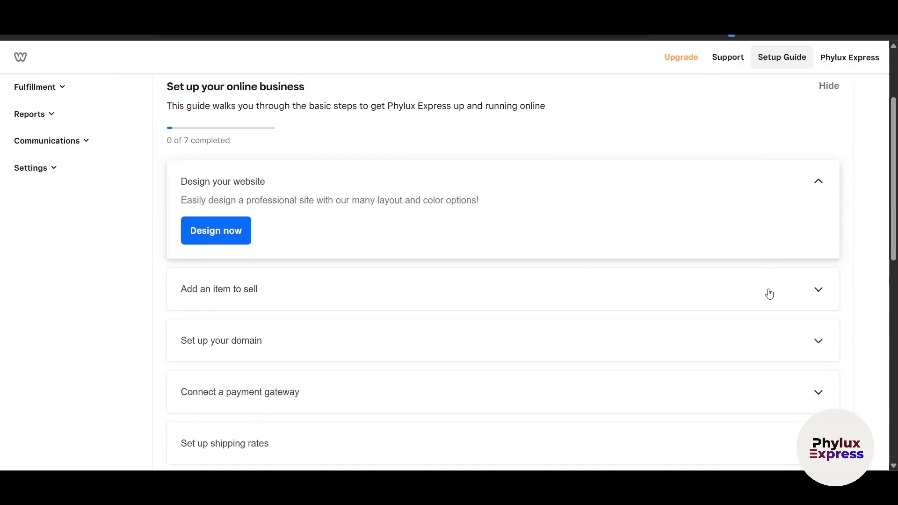
pyautogui.scroll(6, 531, 340)
pyautogui.scroll(1, 529, 340)
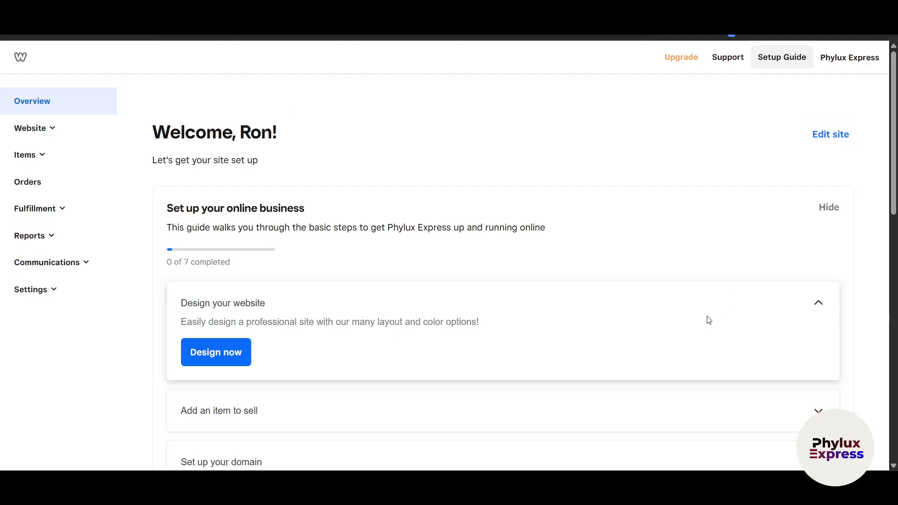
pyautogui.scroll(-4, 626, 316)
pyautogui.scroll(-3, 359, 307)
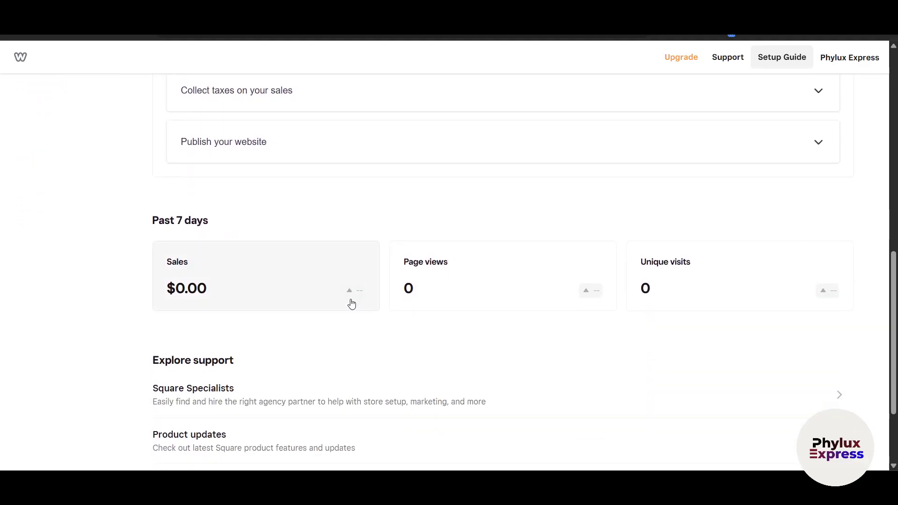
pyautogui.scroll(10, 351, 303)
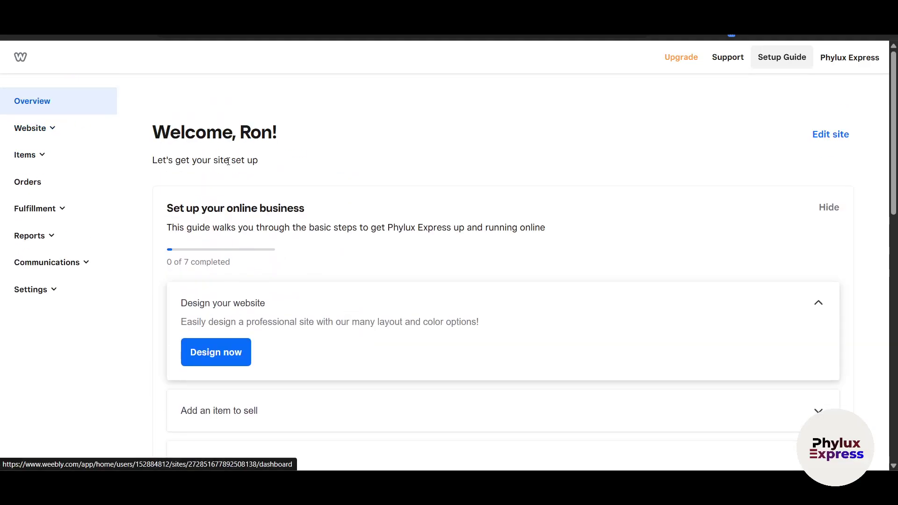
pyautogui.moveTo(158, 215); pyautogui.dragTo(294, 215)
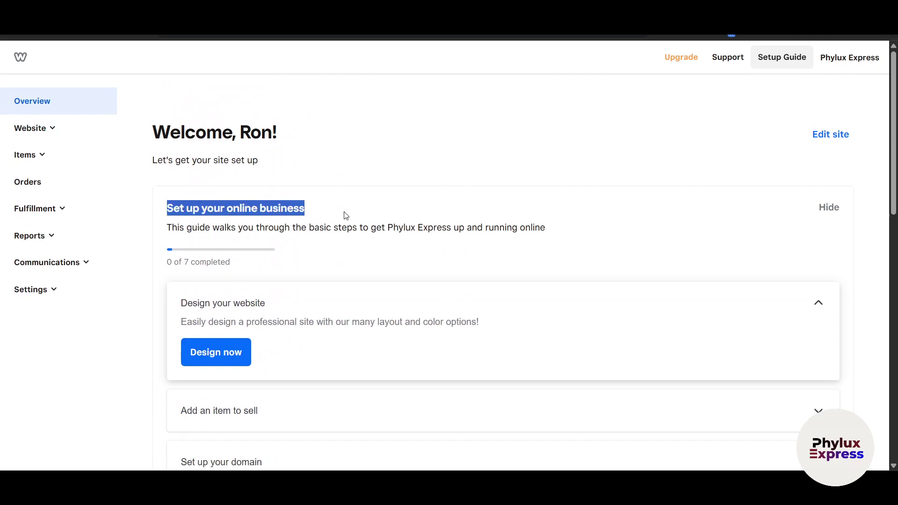
pyautogui.scroll(-3, 247, 312)
pyautogui.moveTo(225, 129); pyautogui.dragTo(555, 113)
pyautogui.click(344, 109)
pyautogui.click(468, 111)
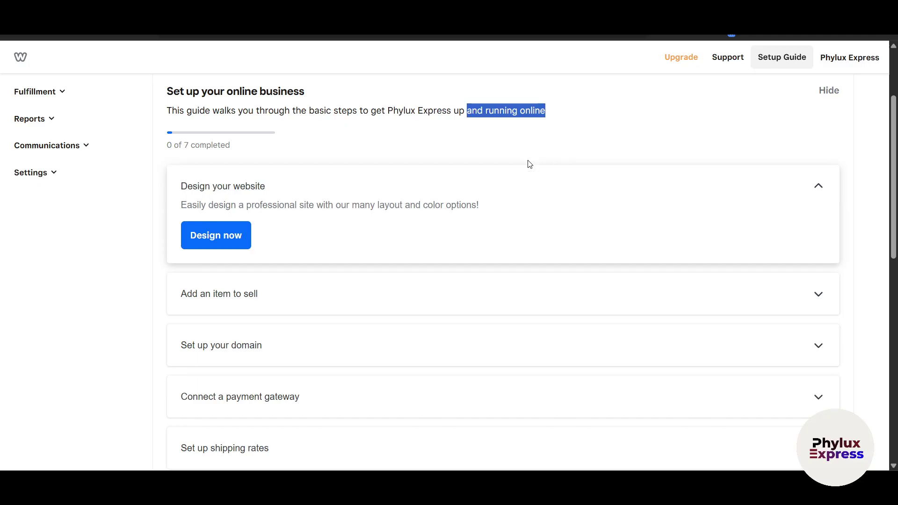
# - Expand Website in the sidebar to reveal Edit Site and Domains
pyautogui.scroll(-1, 351, 222)
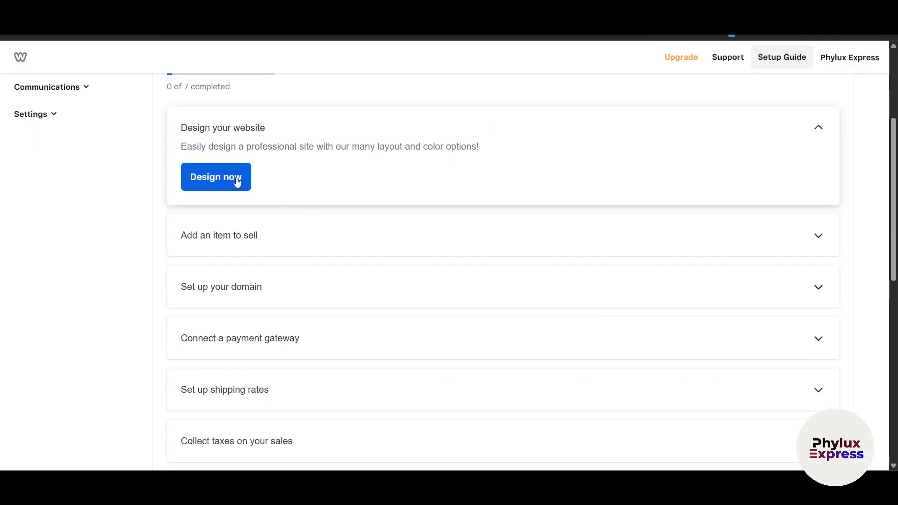
pyautogui.scroll(3, 236, 182)
pyautogui.scroll(-2, 197, 323)
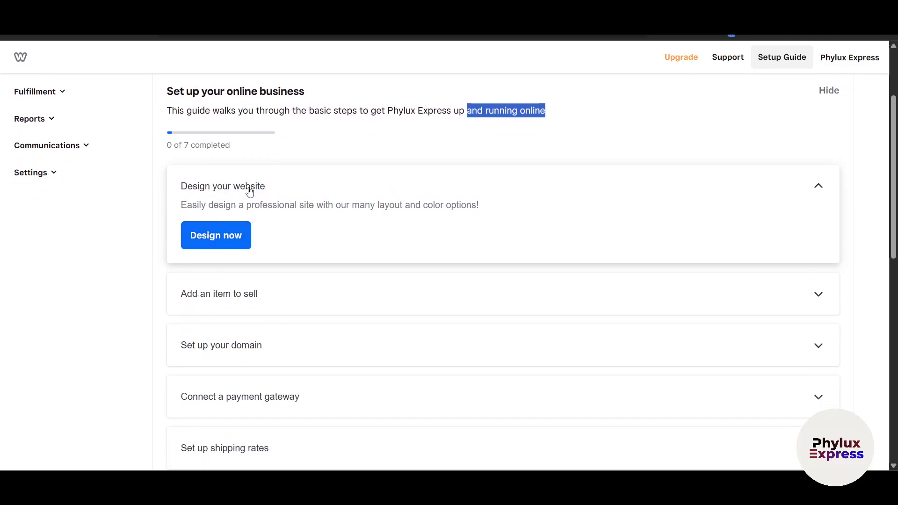
pyautogui.scroll(3, 233, 211)
pyautogui.click(29, 128)
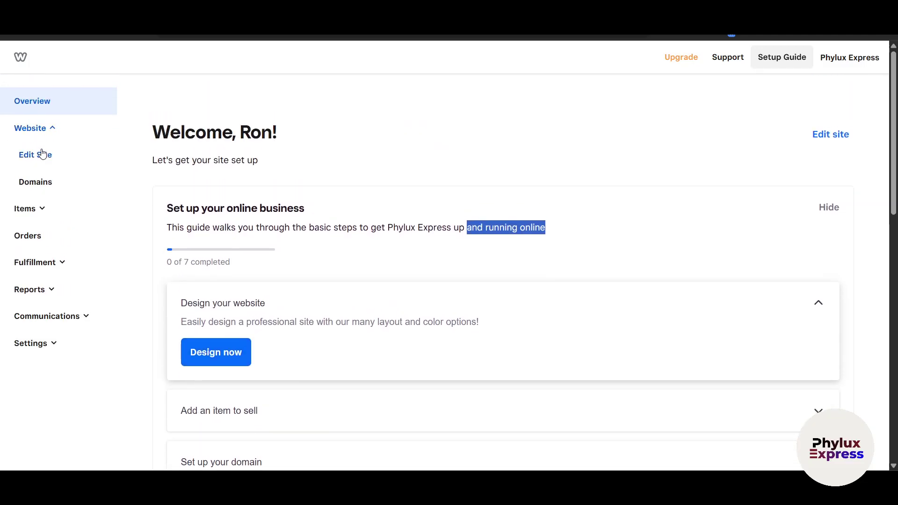
# - Open the site editor and switch the preview to the Desktop layout
pyautogui.click(60, 168)
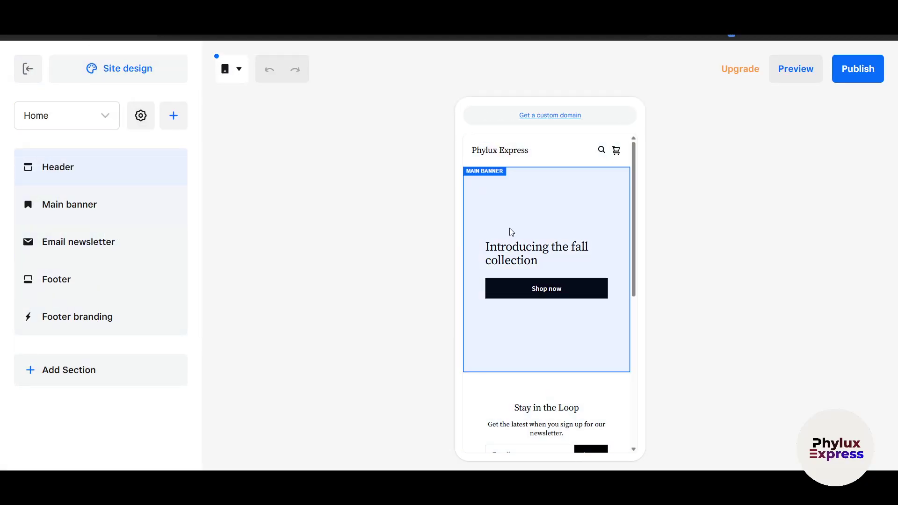
pyautogui.click(238, 76)
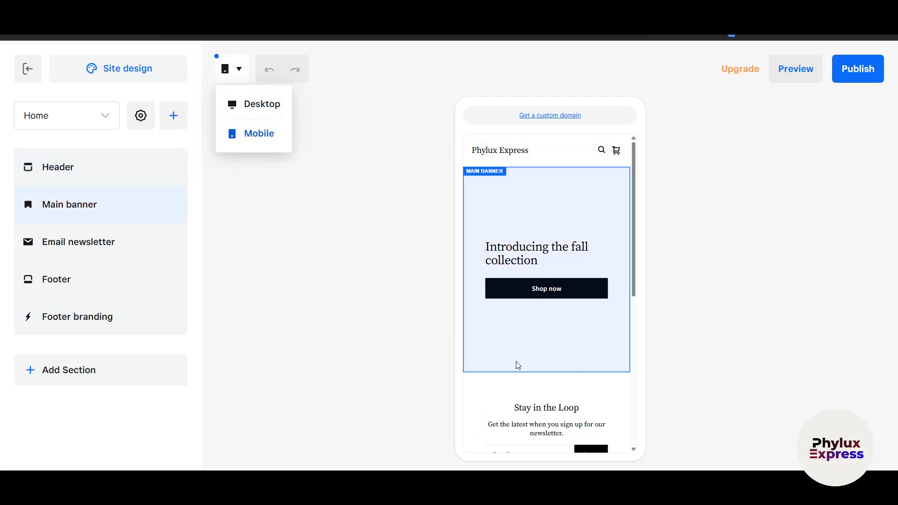
pyautogui.click(272, 112)
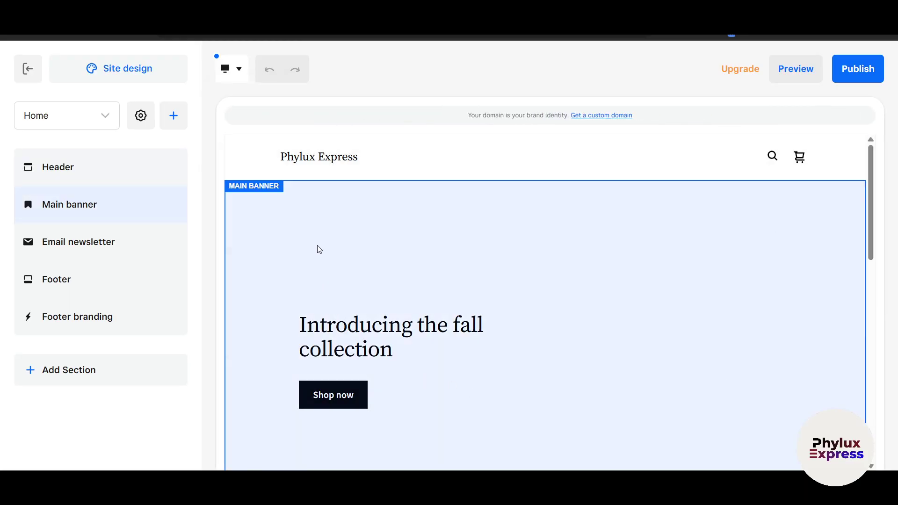
# - Scroll the Home page preview and look over the custom-domain notice
pyautogui.scroll(-10, 505, 322)
pyautogui.scroll(10, 509, 322)
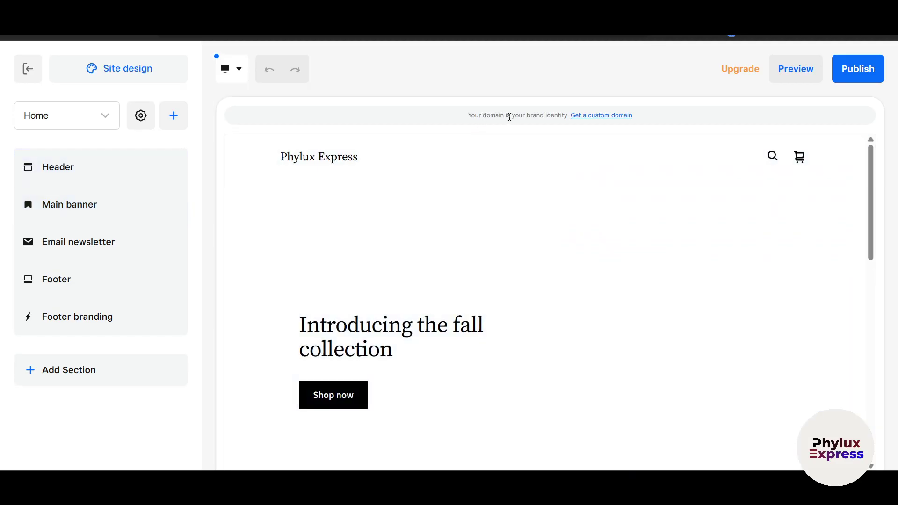
pyautogui.moveTo(509, 117); pyautogui.dragTo(546, 114)
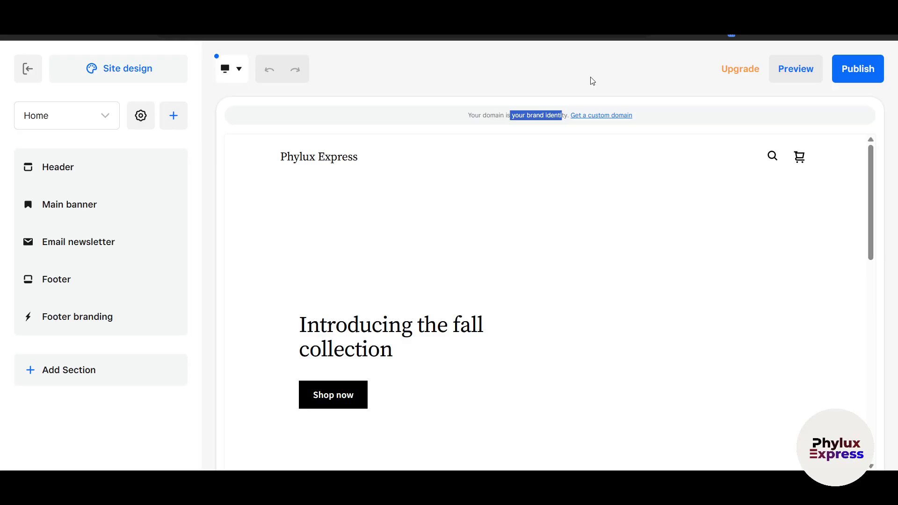
pyautogui.click(523, 120)
# - Switch the site header to the centered-logo layout
pyautogui.click(284, 159)
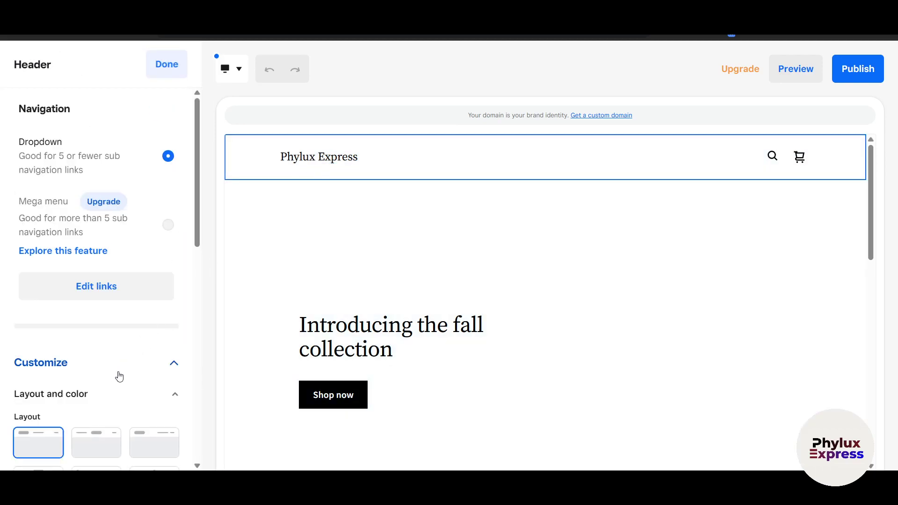
pyautogui.scroll(-3, 122, 371)
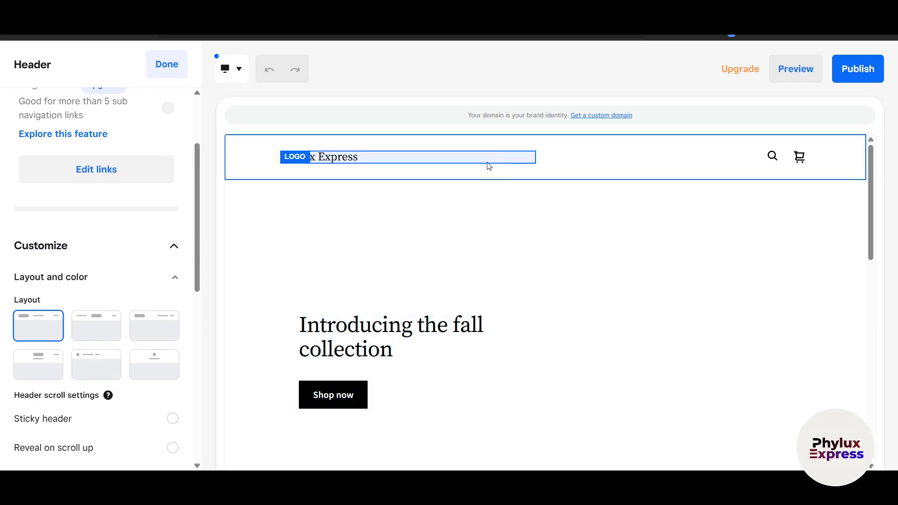
pyautogui.click(150, 332)
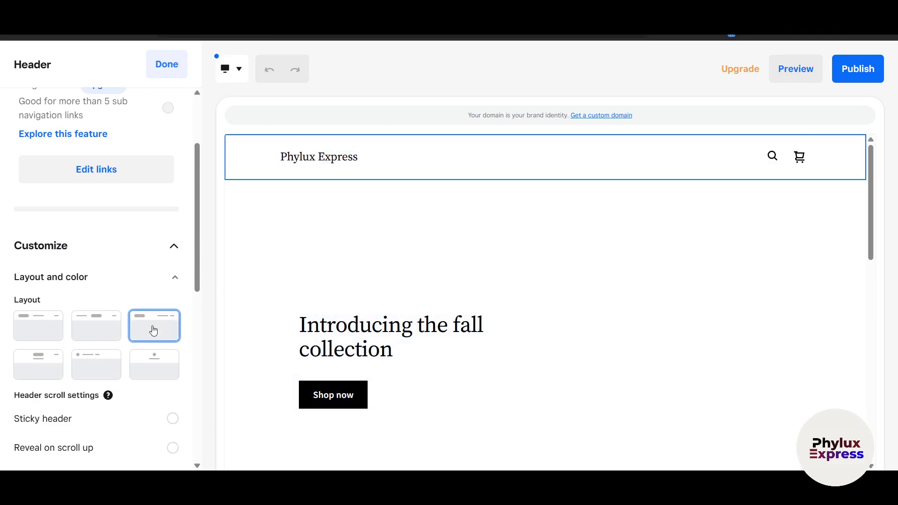
pyautogui.click(94, 333)
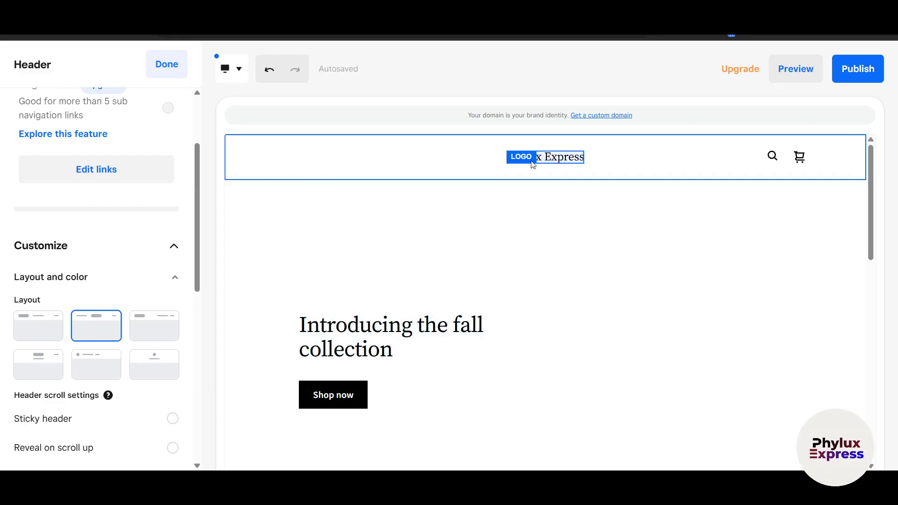
# - Open the header logo's type choices, keeping the Phylux Express name after a deleted-then-undone edit
pyautogui.scroll(2, 140, 284)
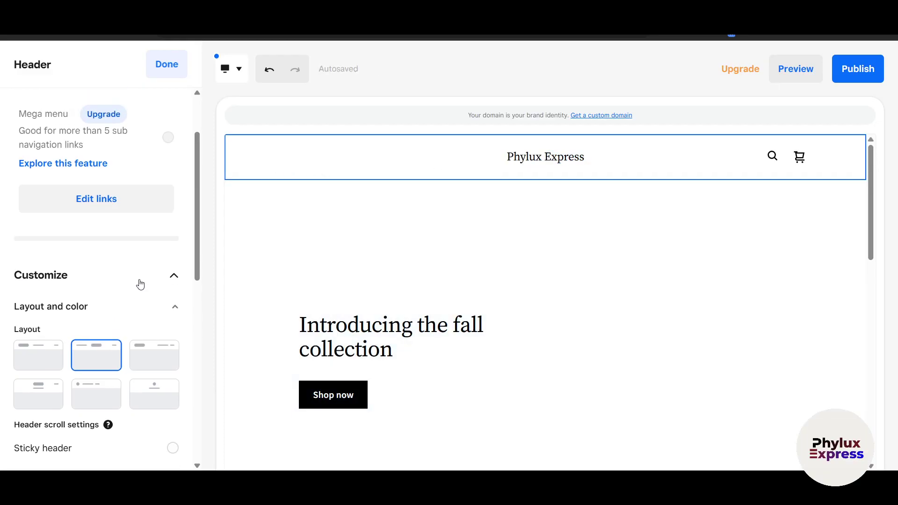
pyautogui.click(570, 157)
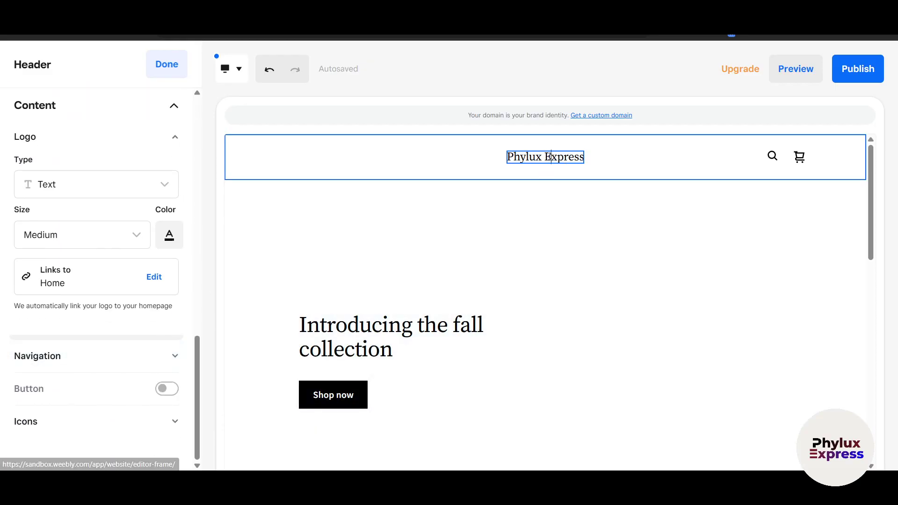
pyautogui.tripleClick(549, 156)
pyautogui.press('BackSpace')
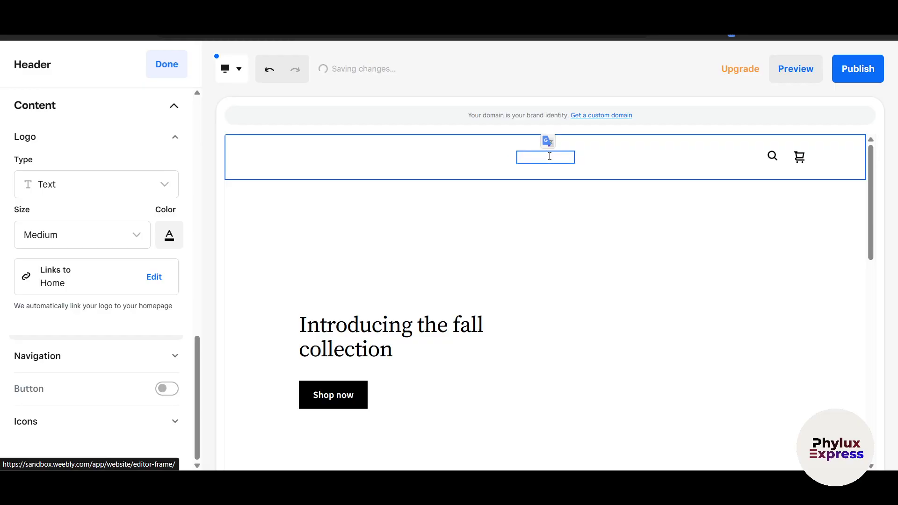
pyautogui.hotkey('ctrl', 'z')
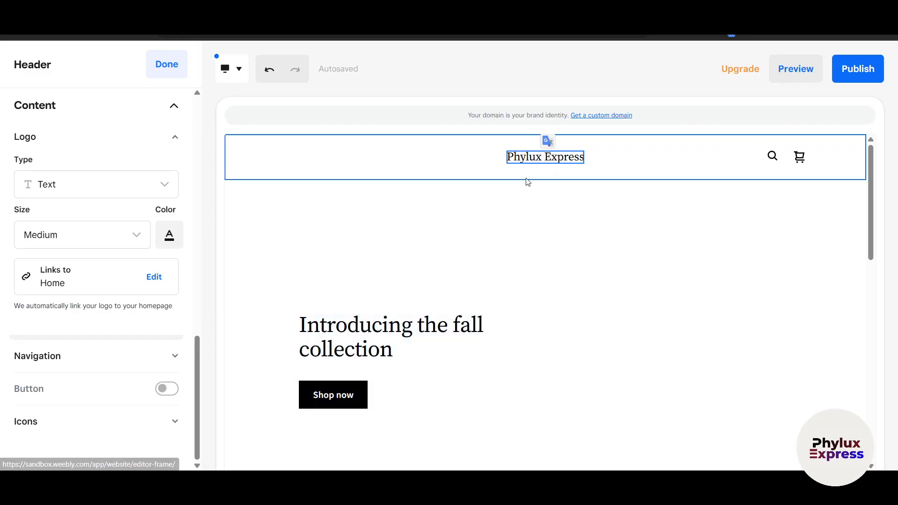
pyautogui.scroll(3, 75, 335)
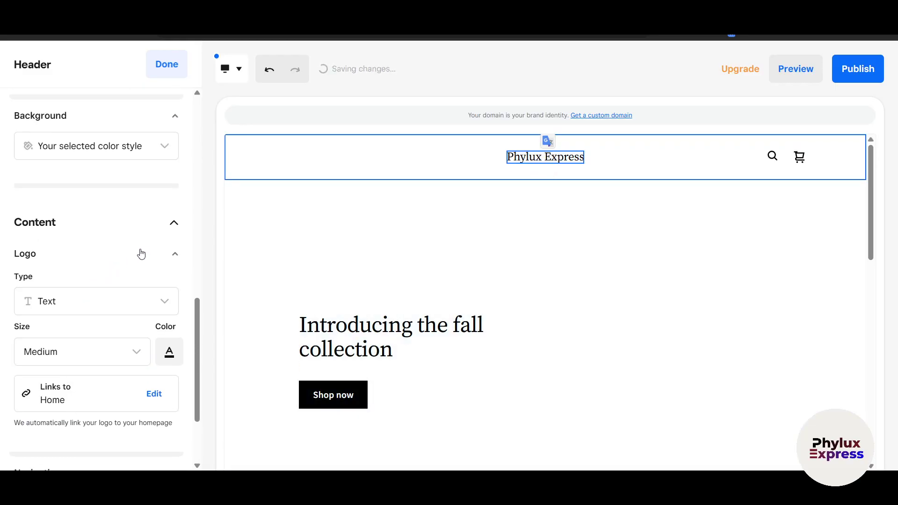
pyautogui.click(175, 256)
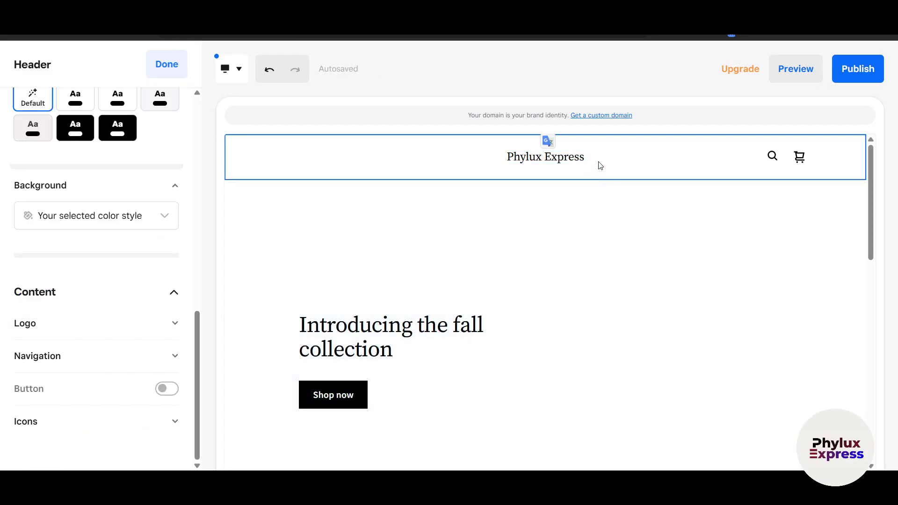
pyautogui.click(546, 156)
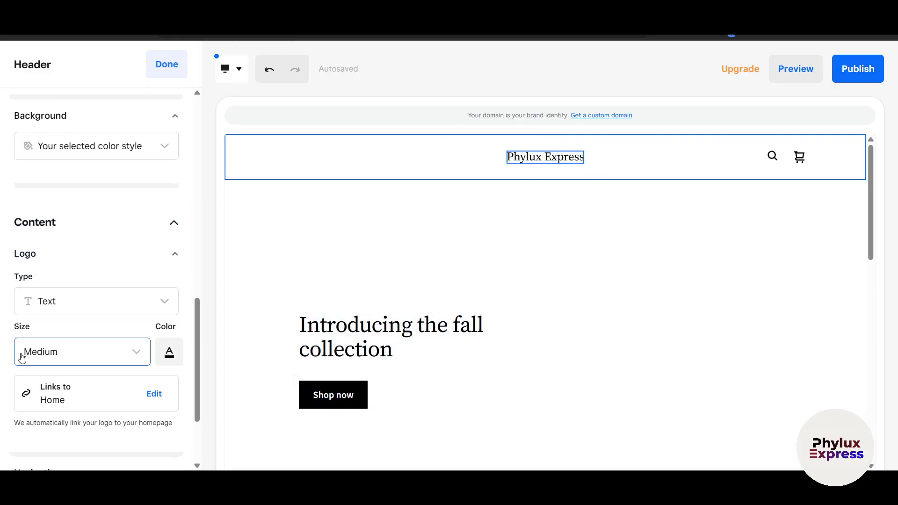
pyautogui.scroll(-1, 23, 357)
pyautogui.click(153, 251)
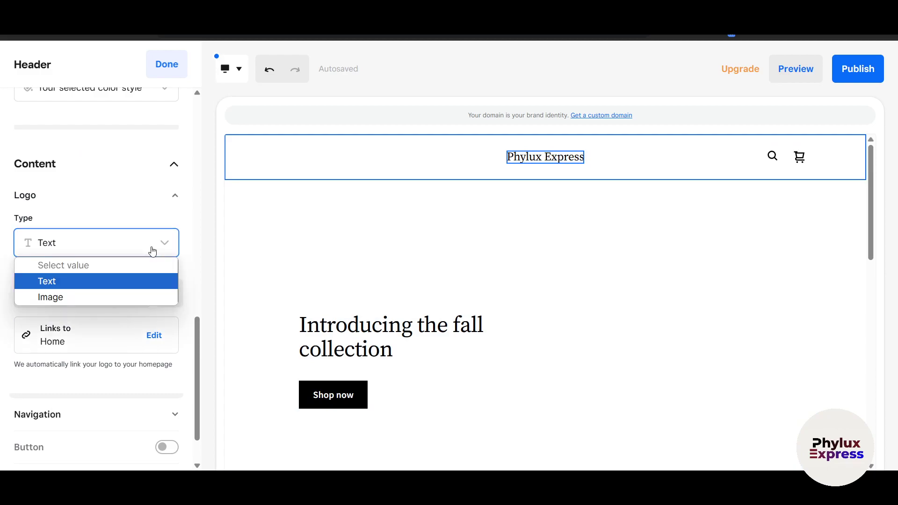
# - Make the header logo an image and upload perfect logo.png as it
pyautogui.click(107, 299)
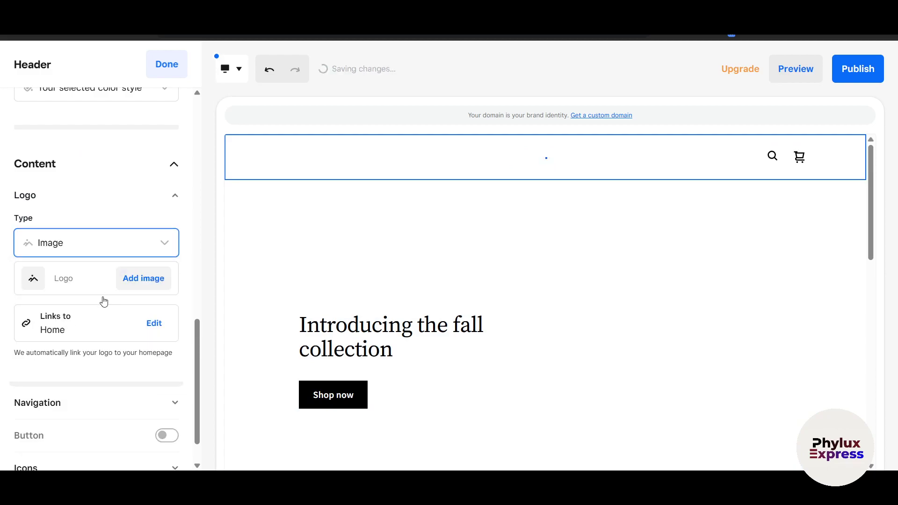
pyautogui.click(133, 282)
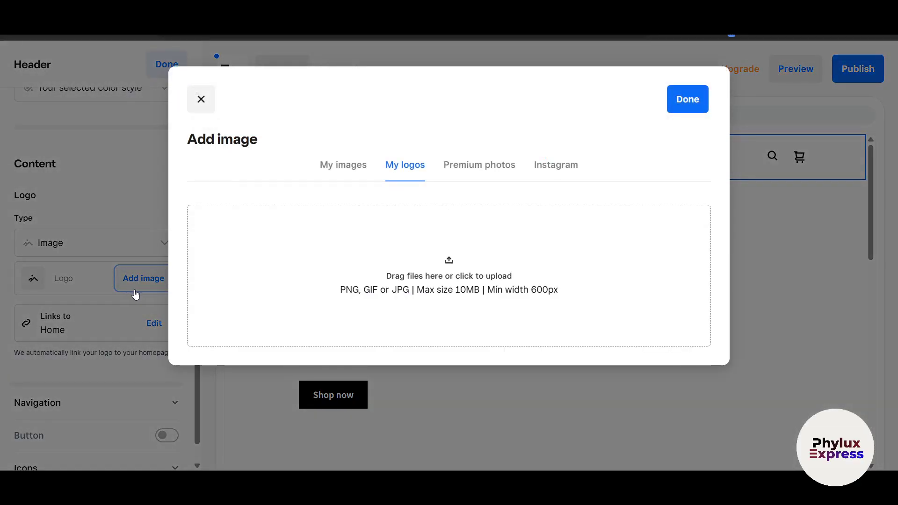
pyautogui.click(484, 294)
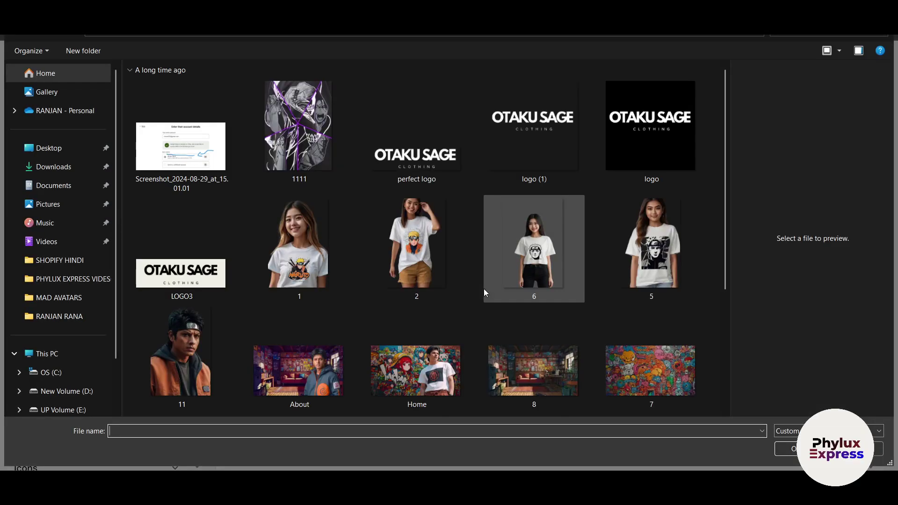
pyautogui.click(425, 156)
pyautogui.click(790, 448)
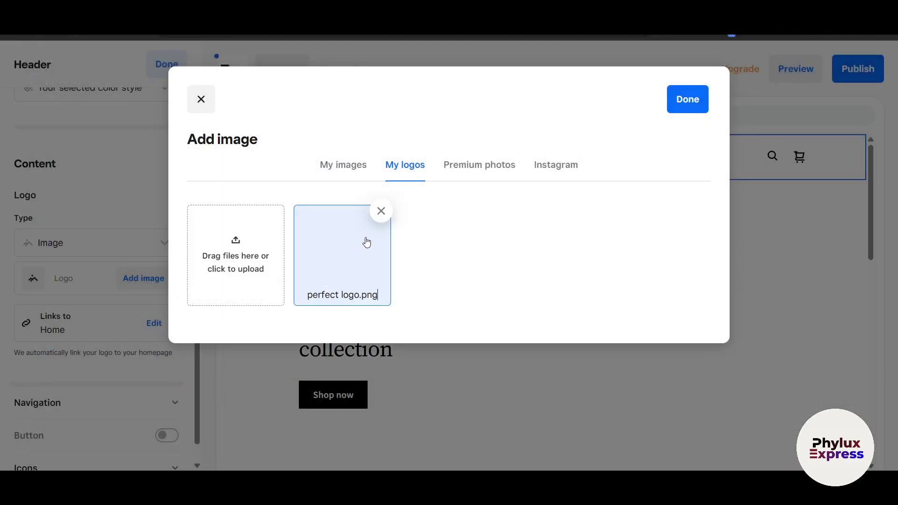
pyautogui.click(693, 94)
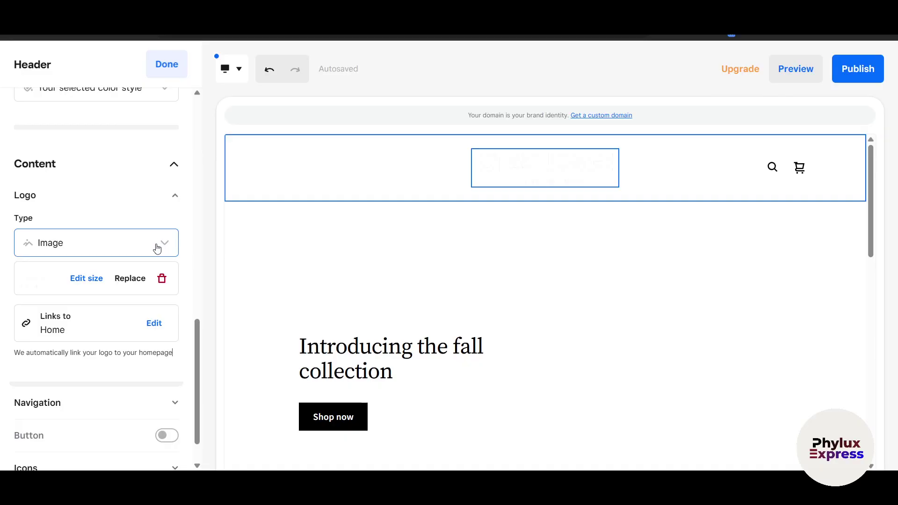
# - Replace the header logo with the uploaded LOGO 2 .png image
pyautogui.click(112, 282)
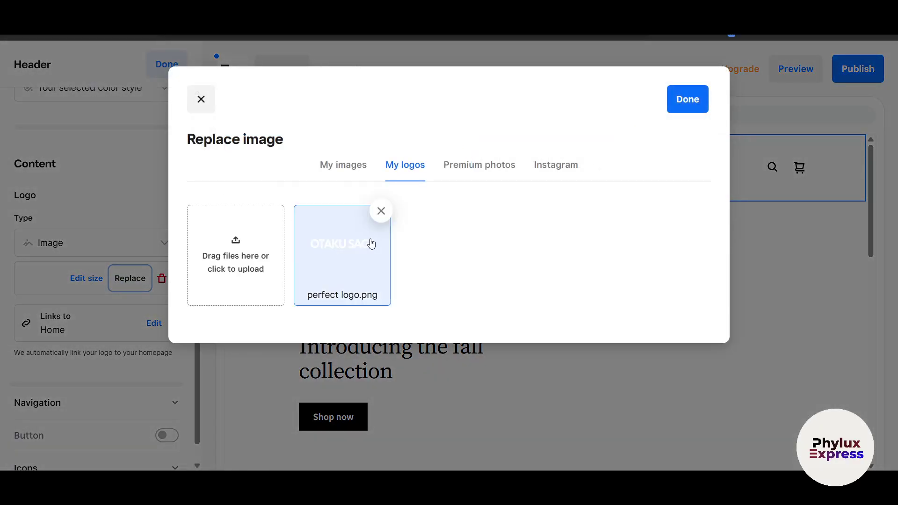
pyautogui.click(201, 265)
pyautogui.scroll(-2, 529, 314)
pyautogui.click(634, 371)
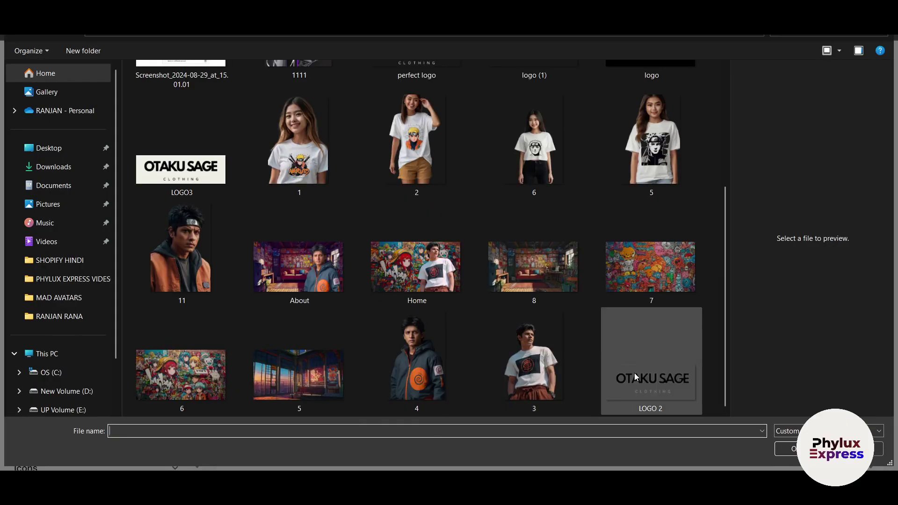
pyautogui.click(786, 448)
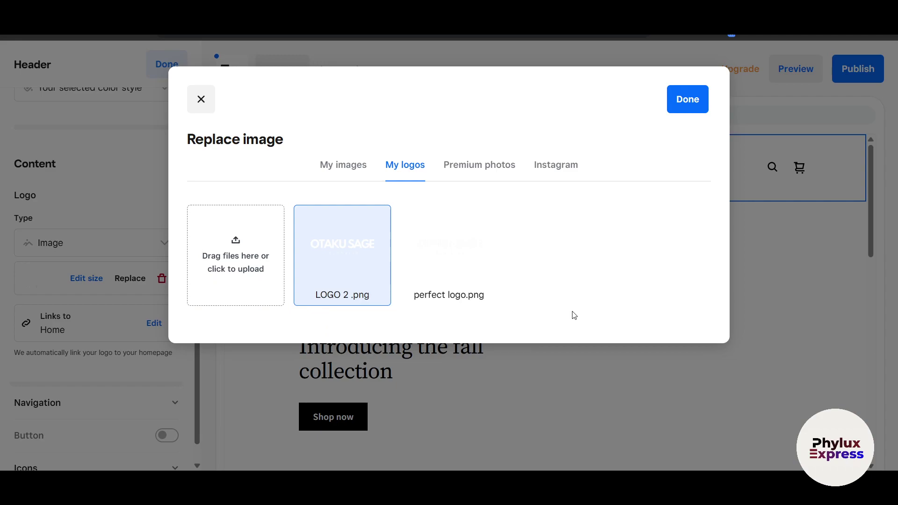
pyautogui.click(686, 99)
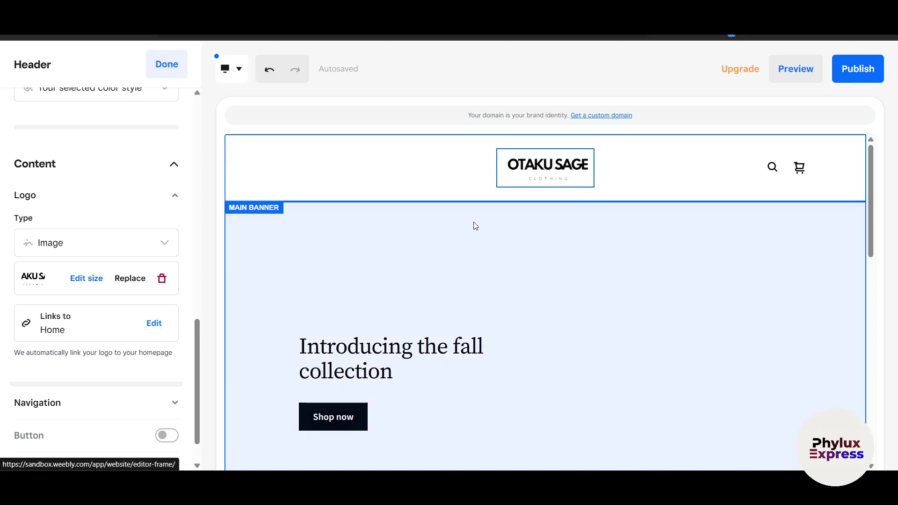
# - Drag the logo size slider fully right so the OTAKU SAGE logo is at maximum size
pyautogui.scroll(-1, 75, 323)
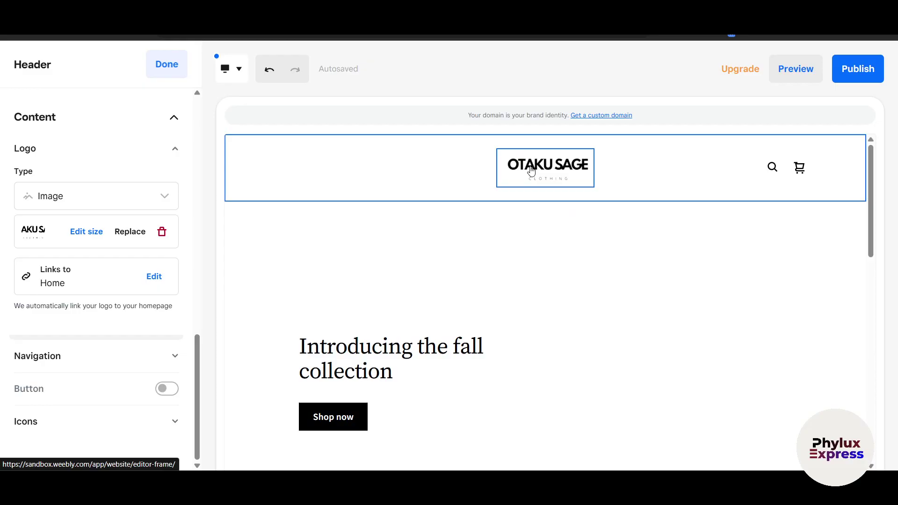
pyautogui.scroll(-2, 748, 412)
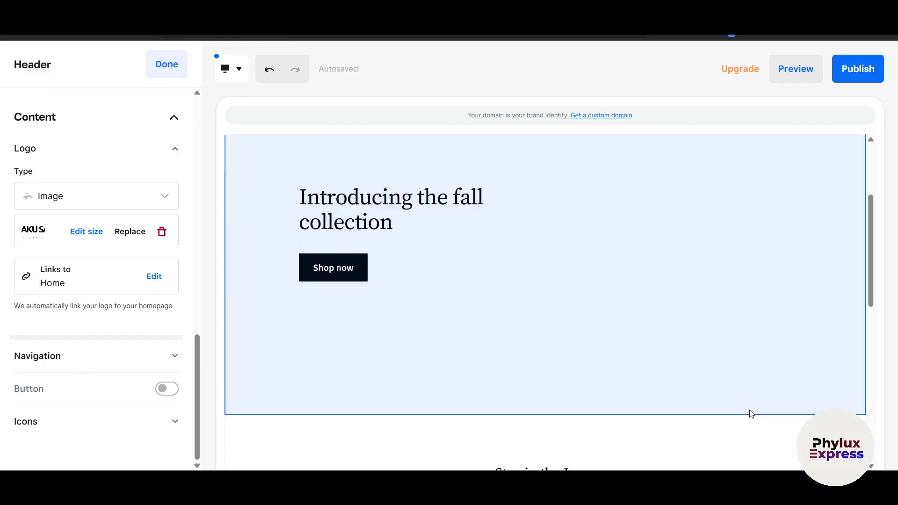
pyautogui.scroll(2, 748, 412)
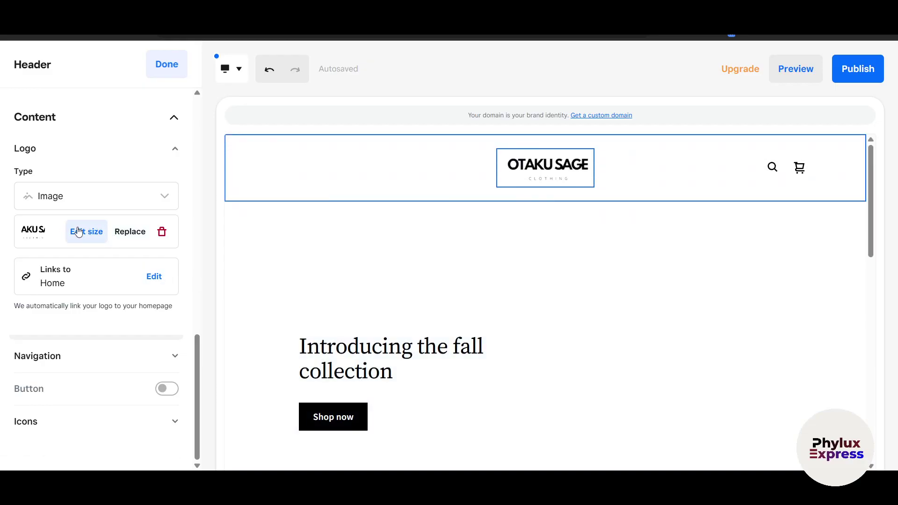
pyautogui.click(87, 237)
pyautogui.moveTo(180, 310); pyautogui.dragTo(301, 315)
pyautogui.moveTo(144, 304); pyautogui.dragTo(314, 316)
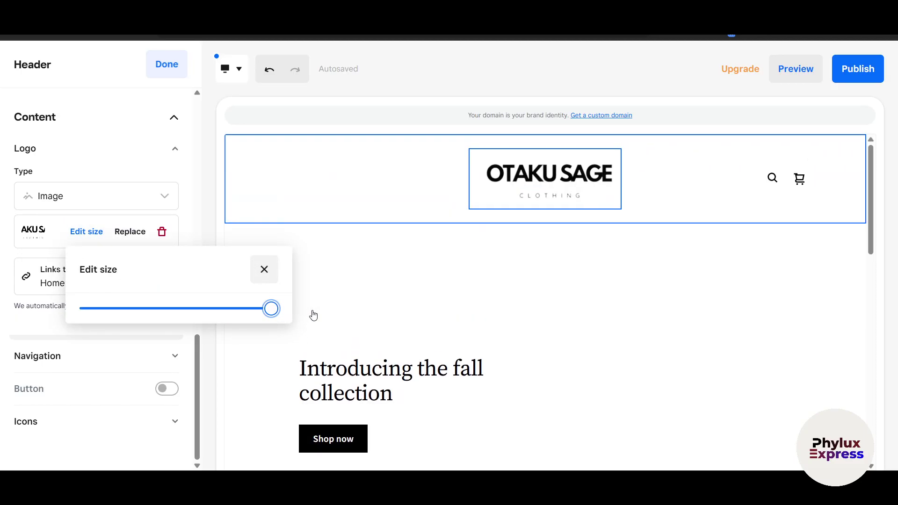
pyautogui.scroll(7, 196, 220)
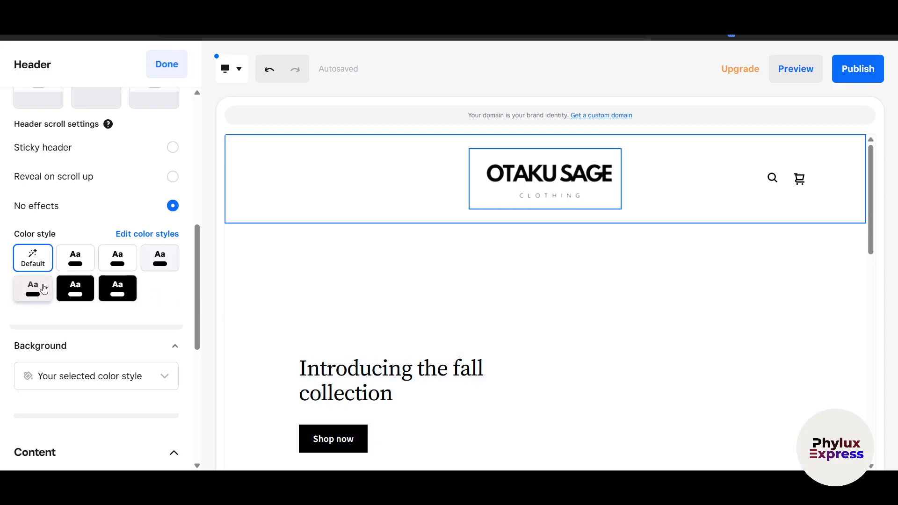
# - Try light-pink, black, white and grey header colour styles, then settle on Default
pyautogui.click(43, 289)
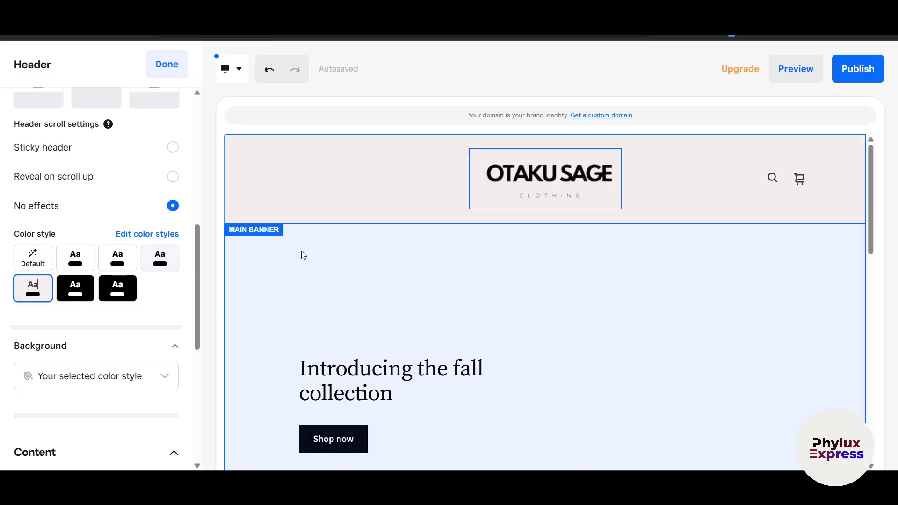
pyautogui.click(304, 255)
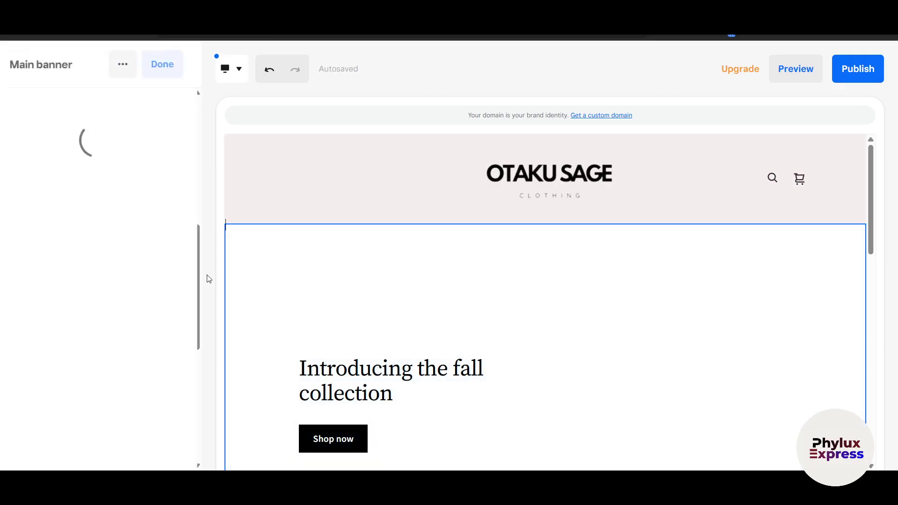
pyautogui.click(348, 171)
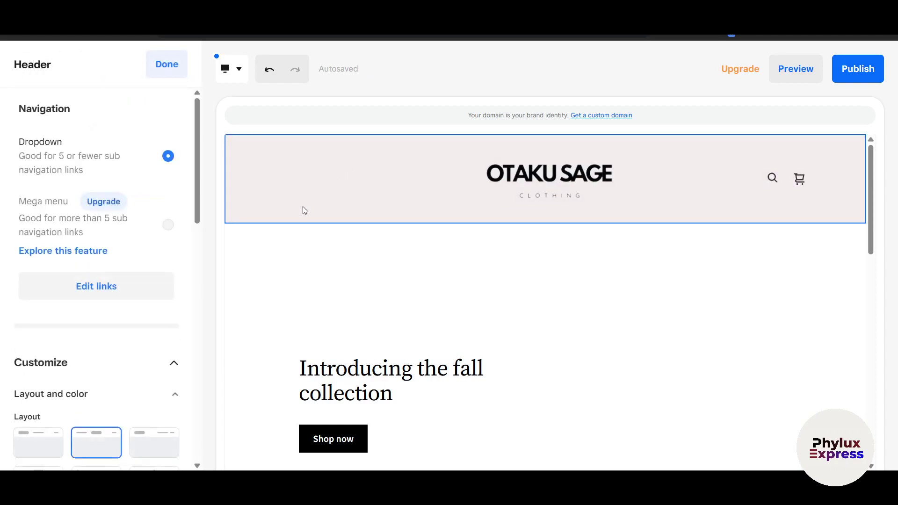
pyautogui.scroll(-9, 117, 377)
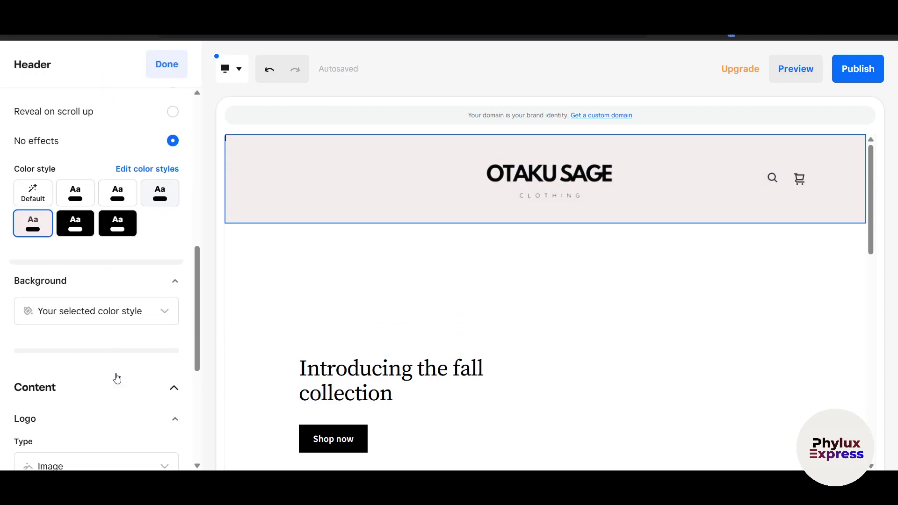
pyautogui.click(118, 209)
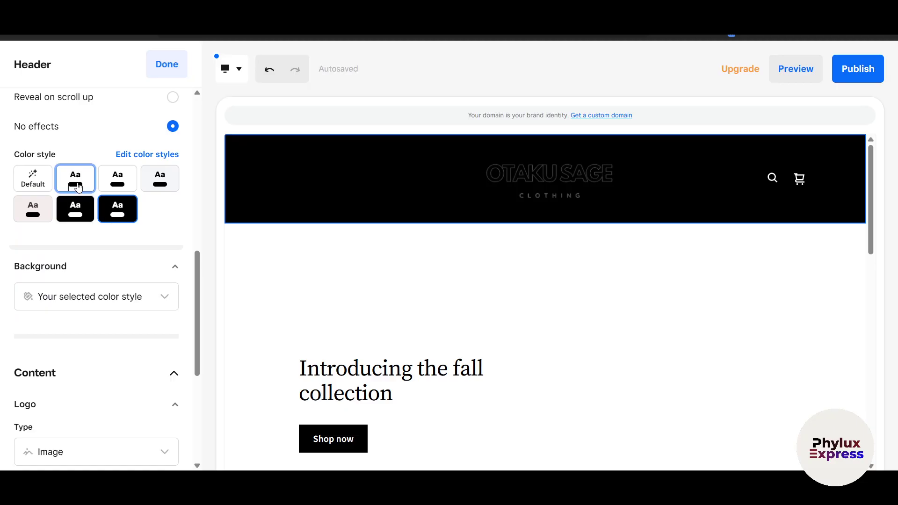
pyautogui.click(78, 187)
pyautogui.click(122, 180)
pyautogui.click(149, 182)
pyautogui.click(33, 179)
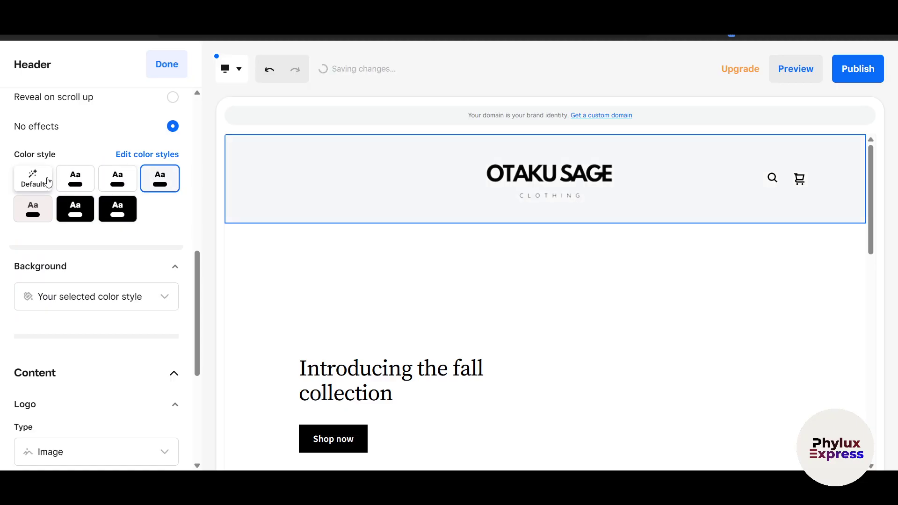
pyautogui.click(157, 160)
# - Give the site a pale pink main colour and a light pink page background
pyautogui.click(87, 120)
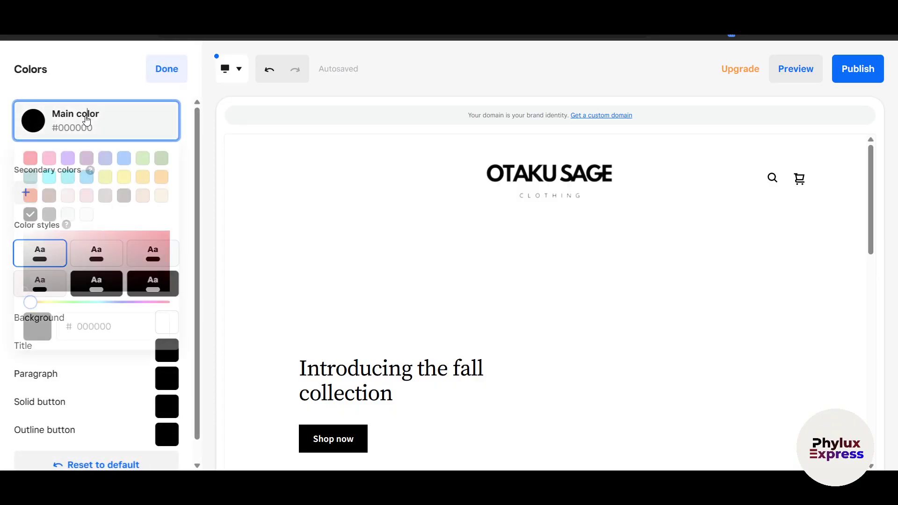
pyautogui.click(33, 253)
pyautogui.moveTo(34, 250); pyautogui.dragTo(31, 234)
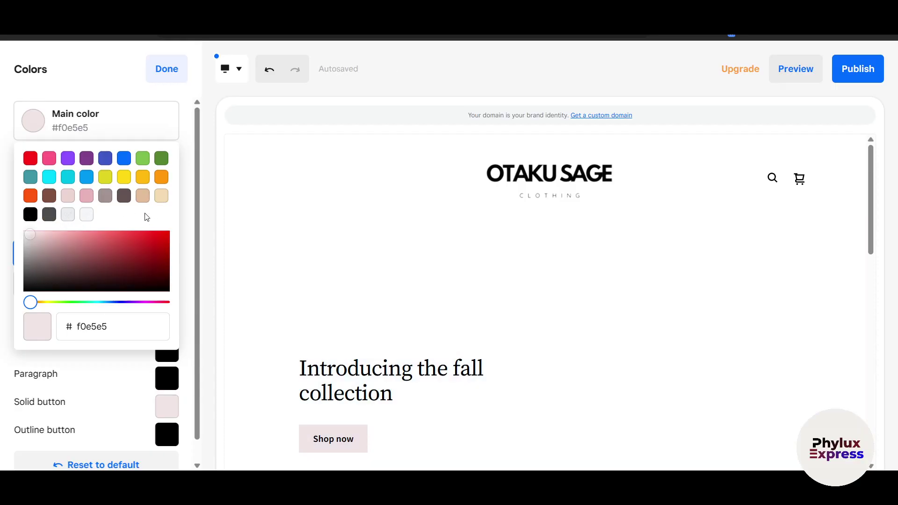
pyautogui.click(90, 356)
pyautogui.scroll(-1, 80, 295)
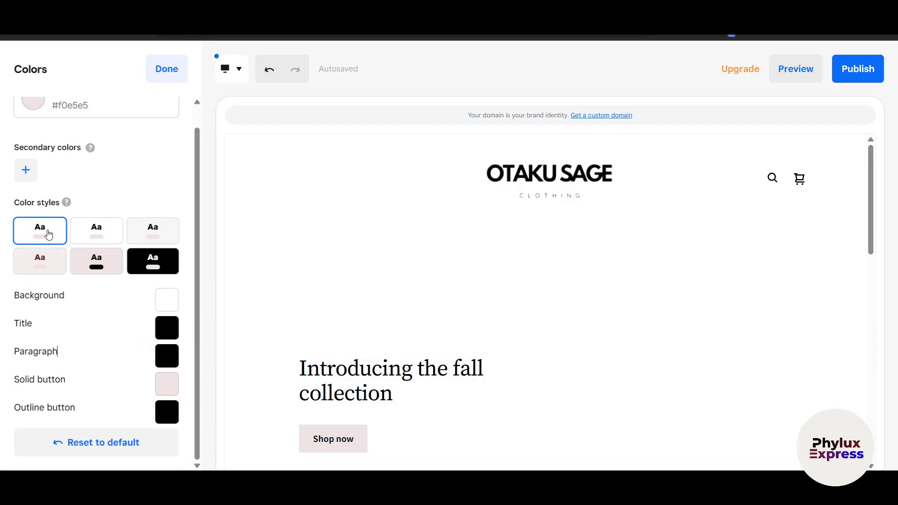
pyautogui.click(160, 306)
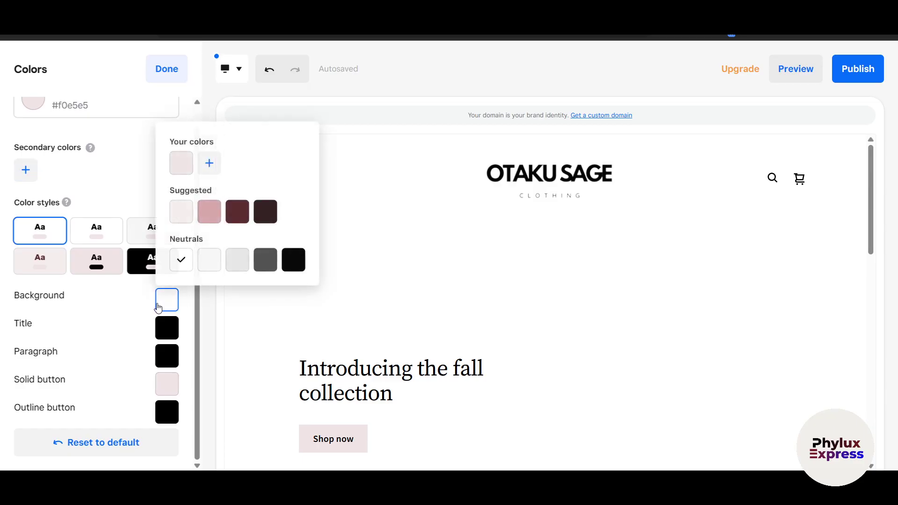
pyautogui.click(188, 211)
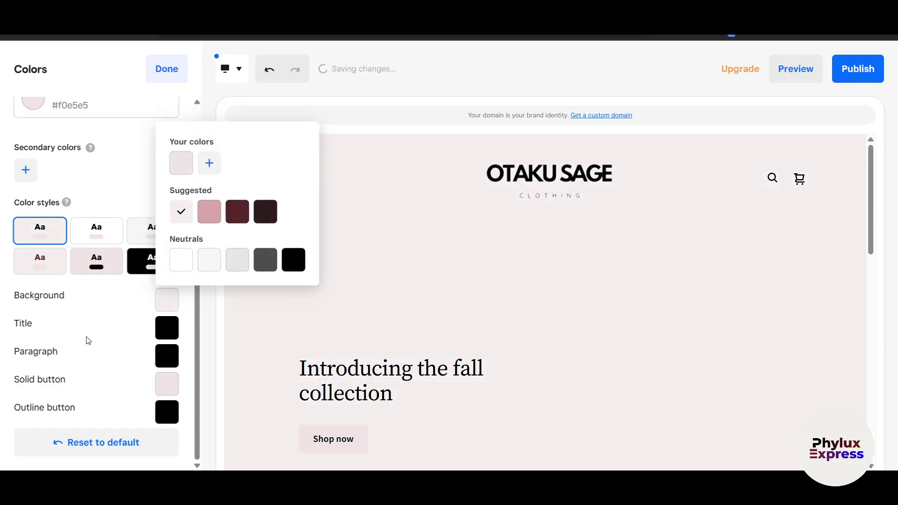
pyautogui.click(55, 326)
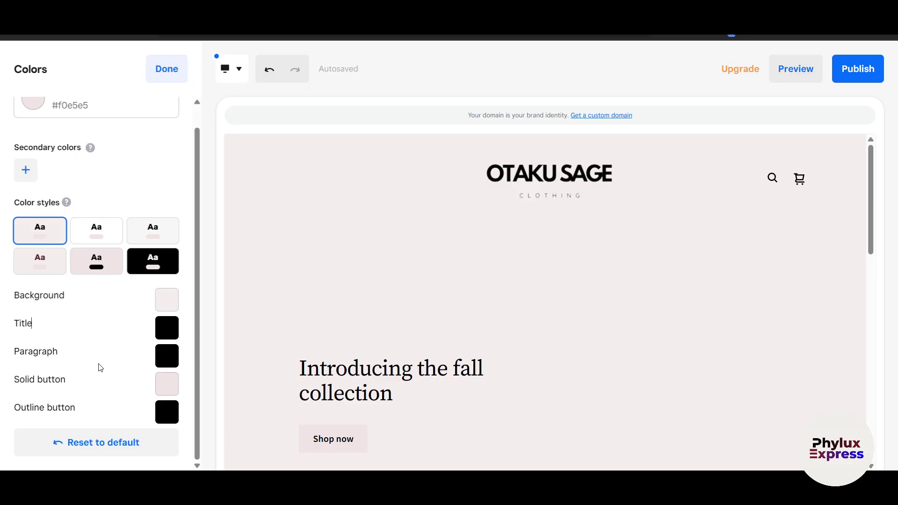
# - Set solid buttons to maroon, preview the third colour style, then return to the first
pyautogui.click(171, 391)
pyautogui.click(216, 303)
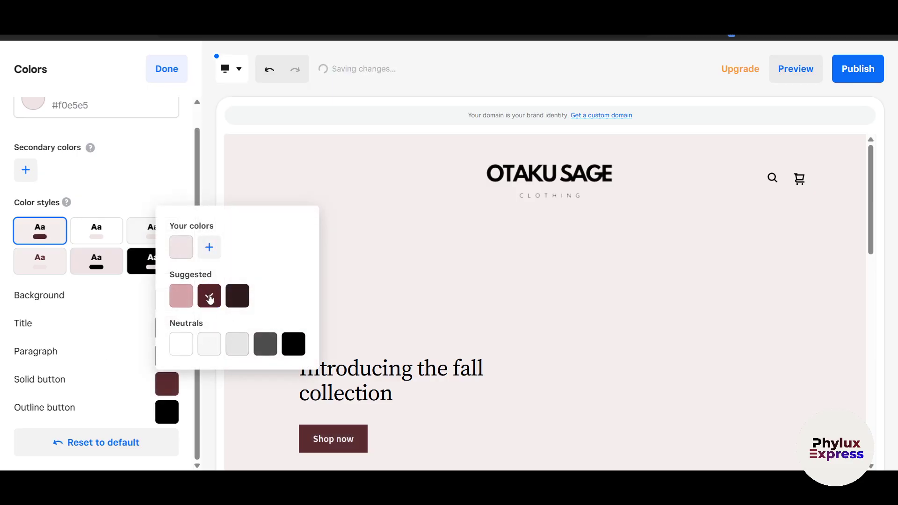
pyautogui.click(294, 344)
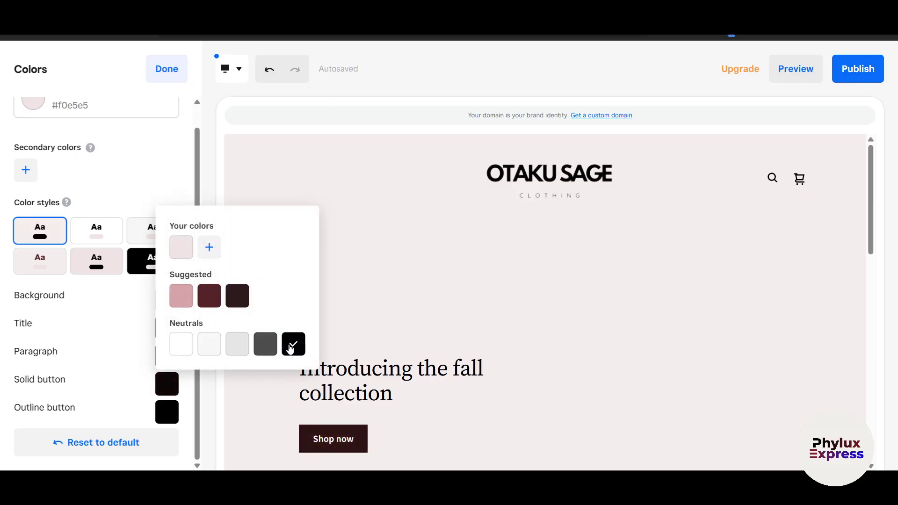
pyautogui.click(214, 299)
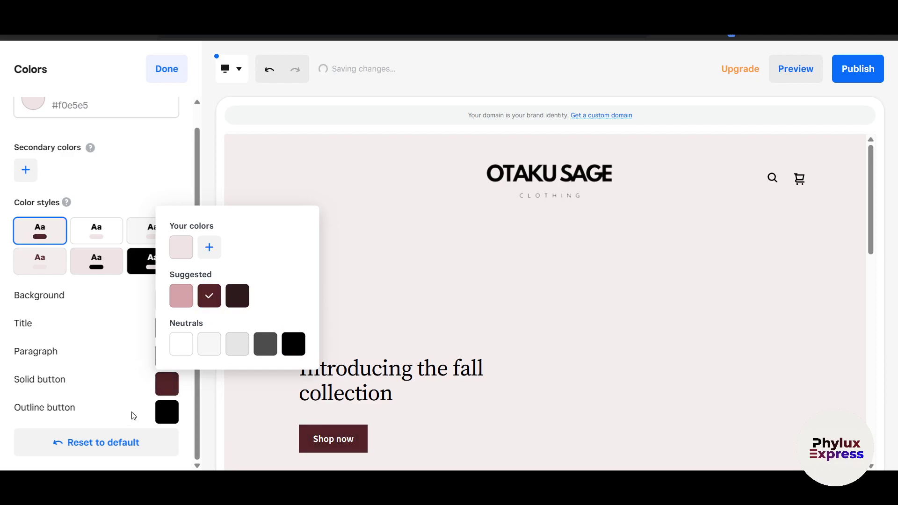
pyautogui.click(120, 411)
pyautogui.scroll(1, 107, 407)
pyautogui.scroll(-1, 107, 407)
pyautogui.click(148, 231)
pyautogui.click(41, 234)
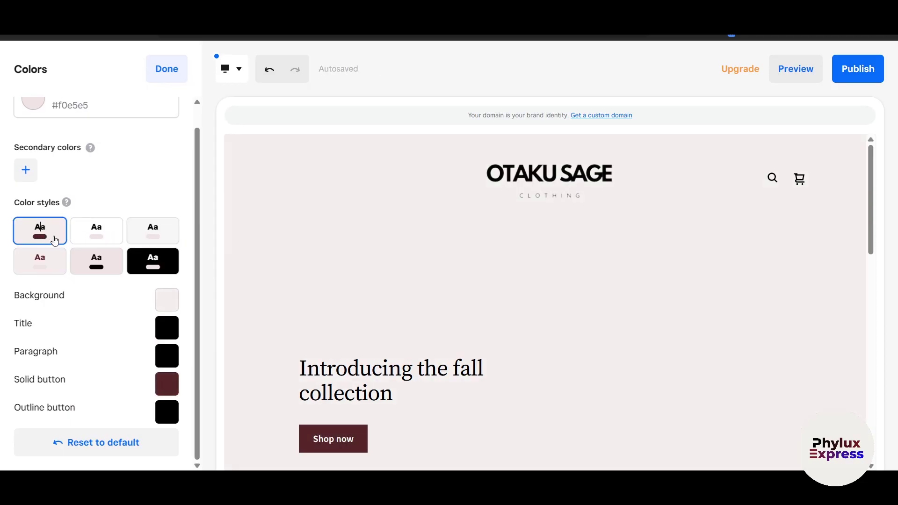
pyautogui.scroll(1, 55, 180)
# - Lighten the main colour to #fffbfb, apply the light style with black buttons, and finish
pyautogui.click(80, 129)
pyautogui.moveTo(39, 240); pyautogui.dragTo(27, 231)
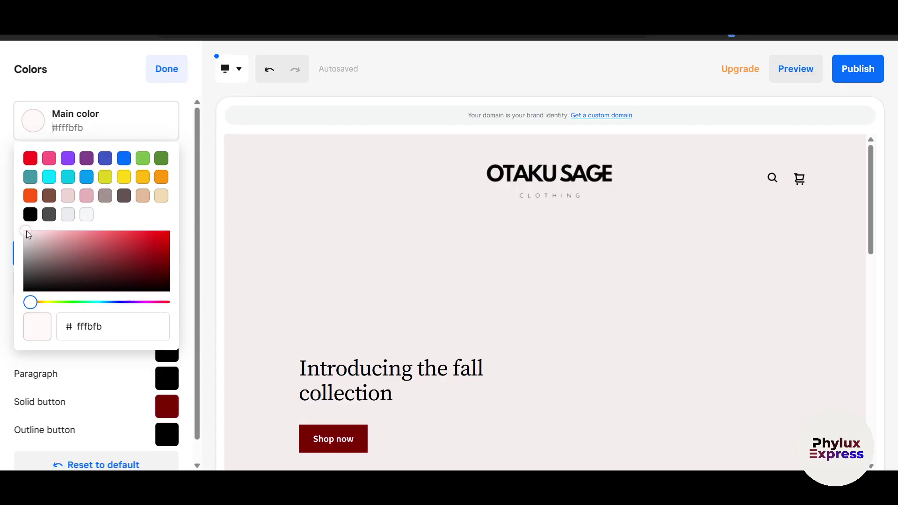
pyautogui.click(119, 376)
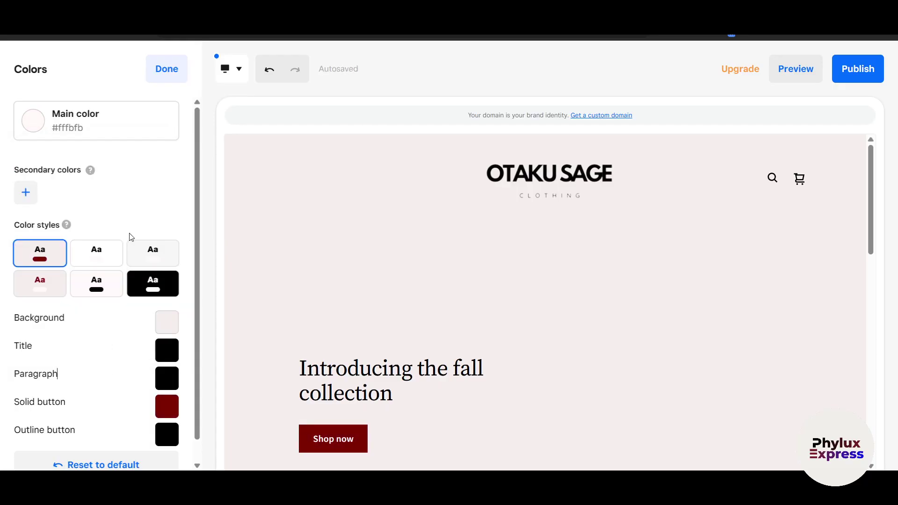
pyautogui.scroll(-1, 147, 298)
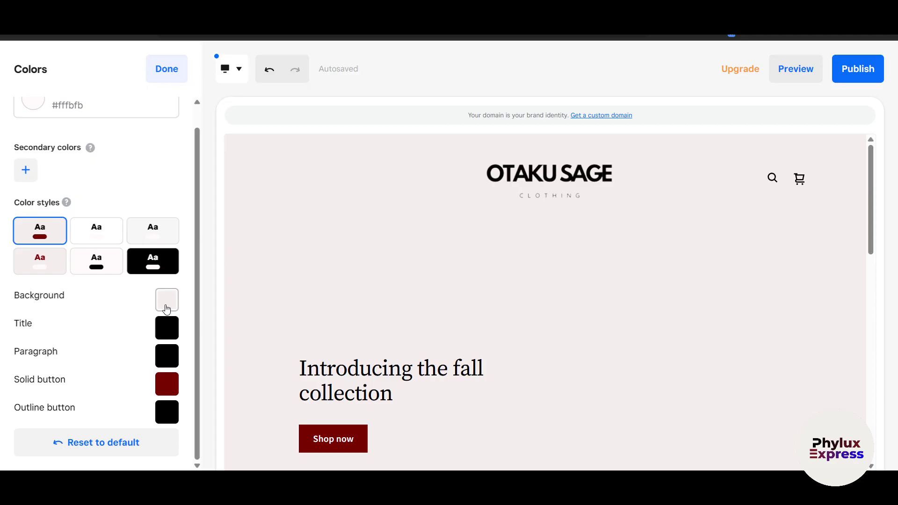
pyautogui.click(111, 267)
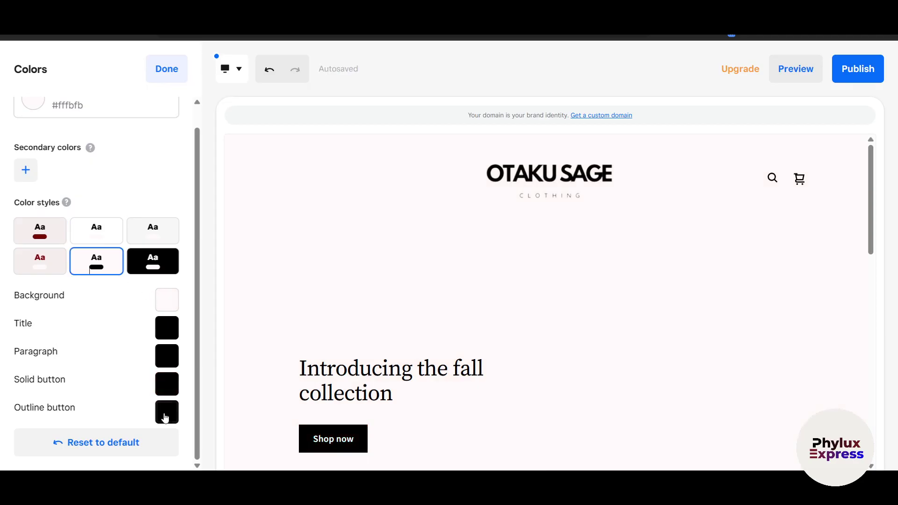
pyautogui.scroll(1, 112, 391)
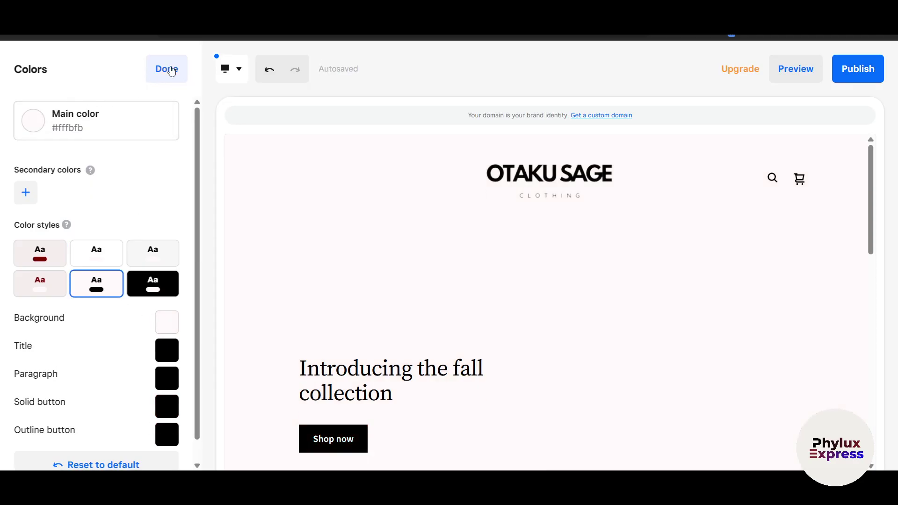
pyautogui.click(171, 70)
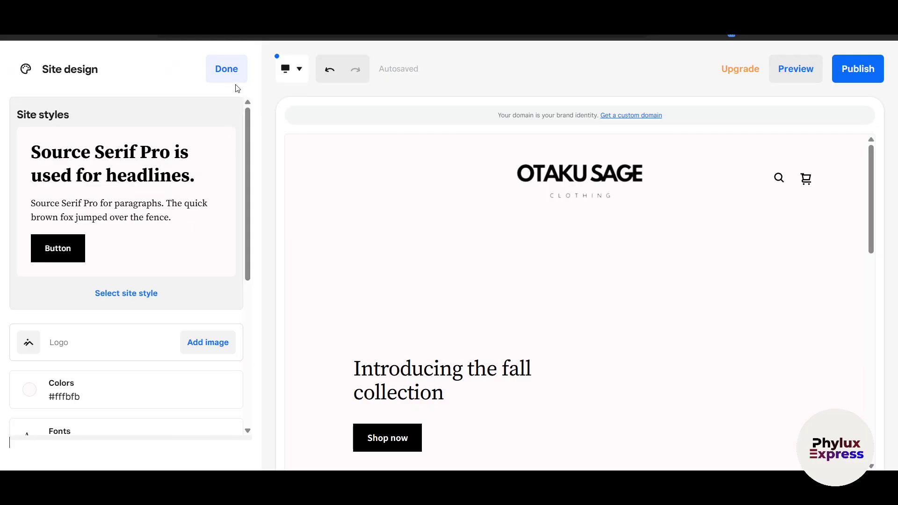
pyautogui.click(226, 70)
# - Turn on the header button and give it the Outline style
pyautogui.click(148, 173)
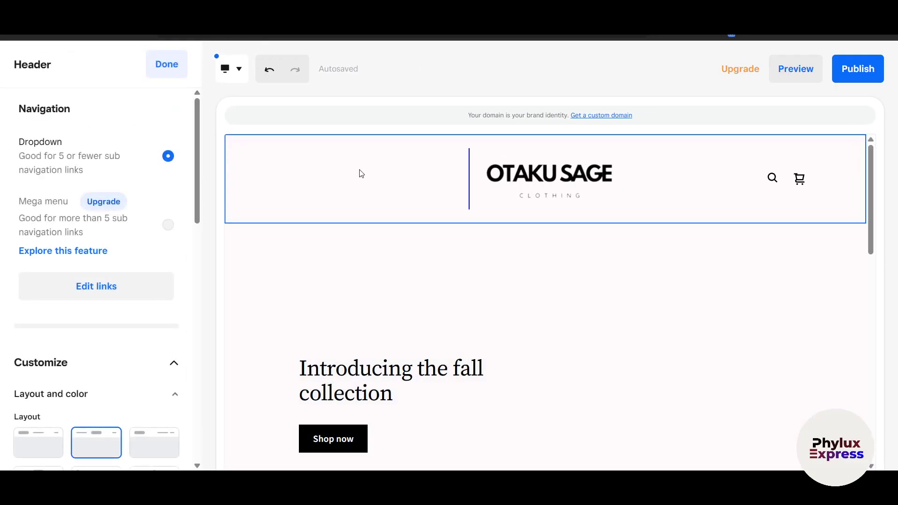
pyautogui.click(521, 194)
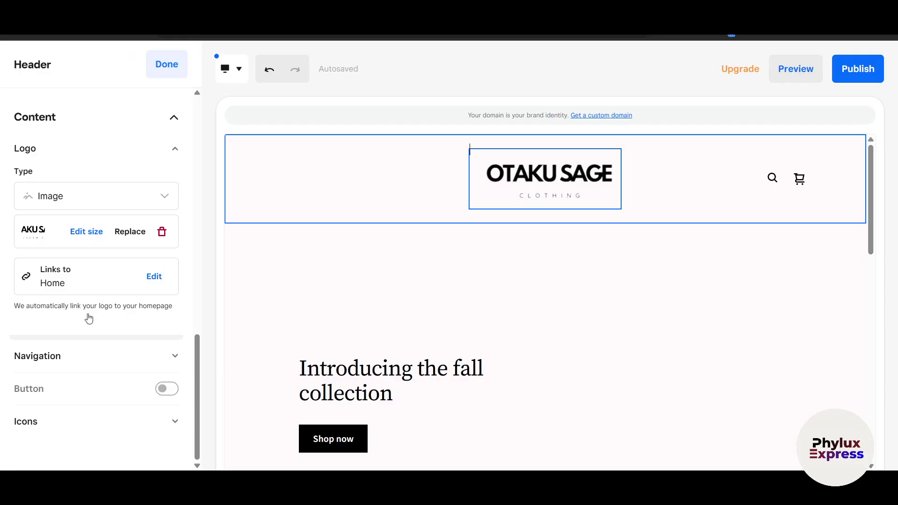
pyautogui.click(164, 390)
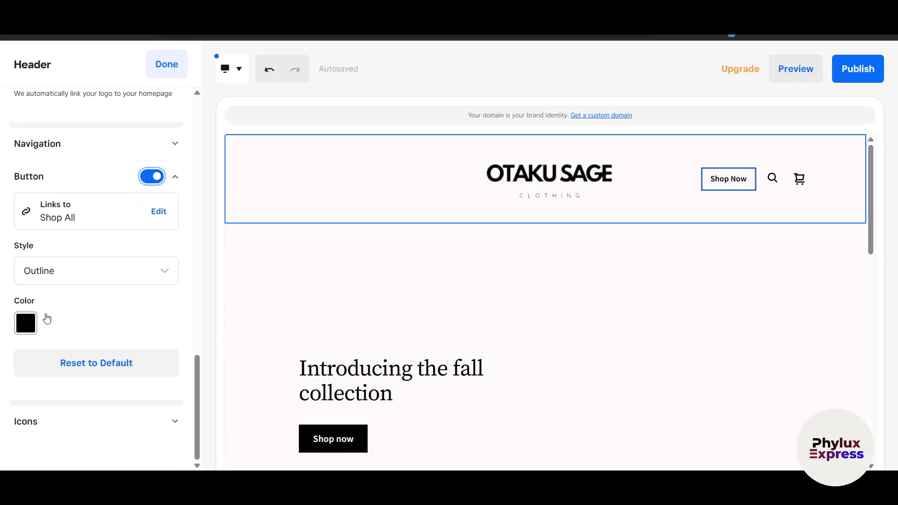
pyautogui.click(100, 281)
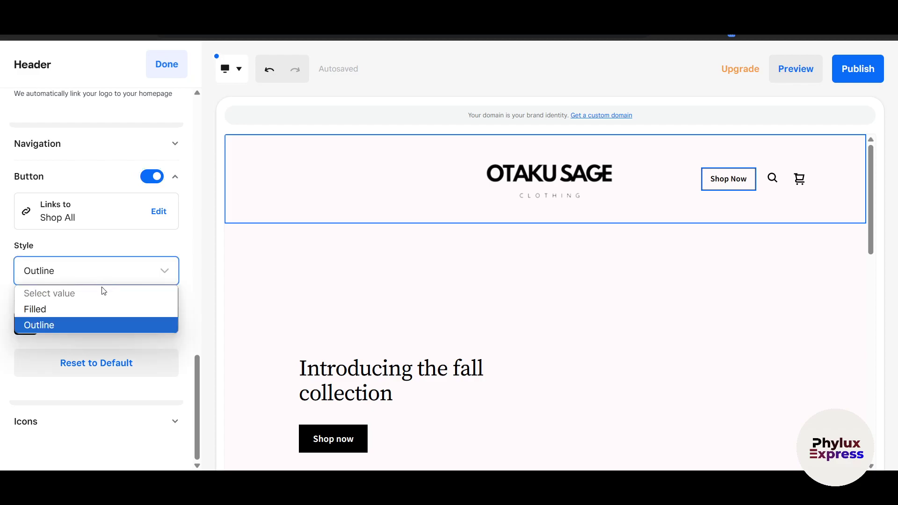
pyautogui.click(68, 310)
pyautogui.click(109, 280)
pyautogui.click(75, 325)
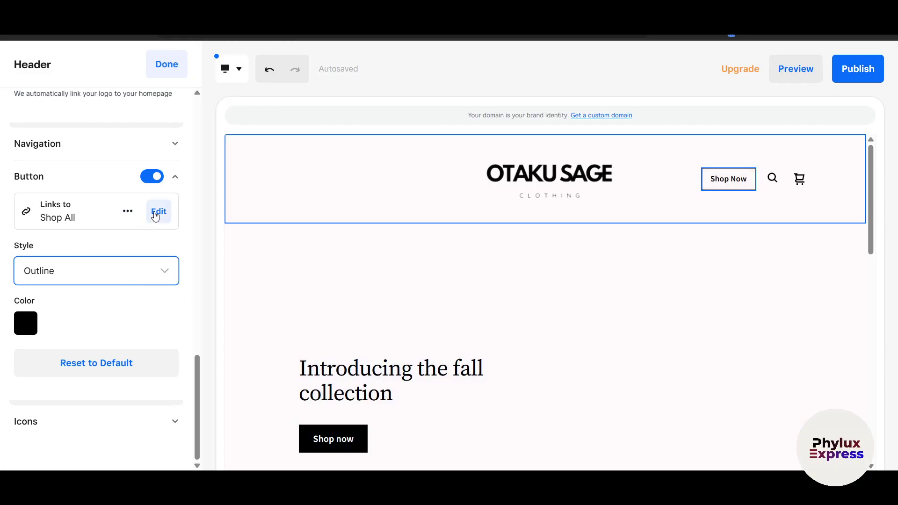
# - Link the header button to the Shop All page and save
pyautogui.click(154, 217)
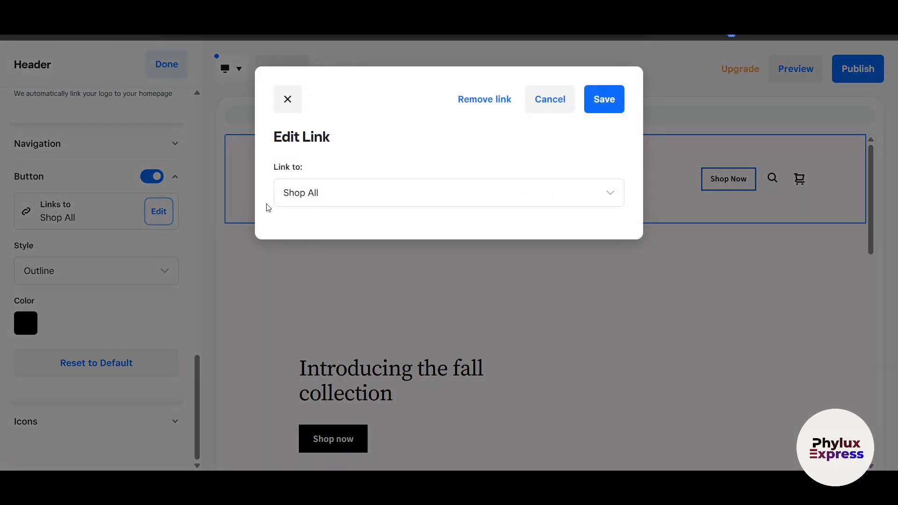
pyautogui.click(343, 198)
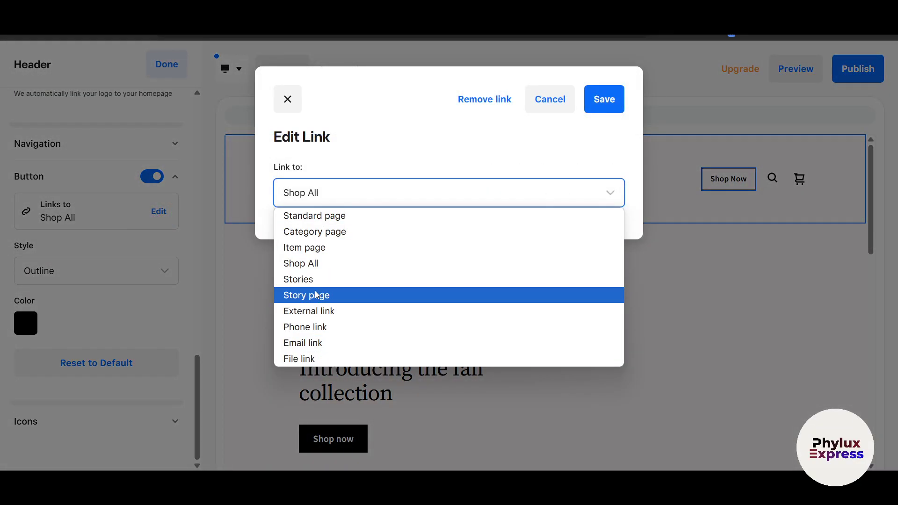
pyautogui.click(316, 264)
pyautogui.click(601, 98)
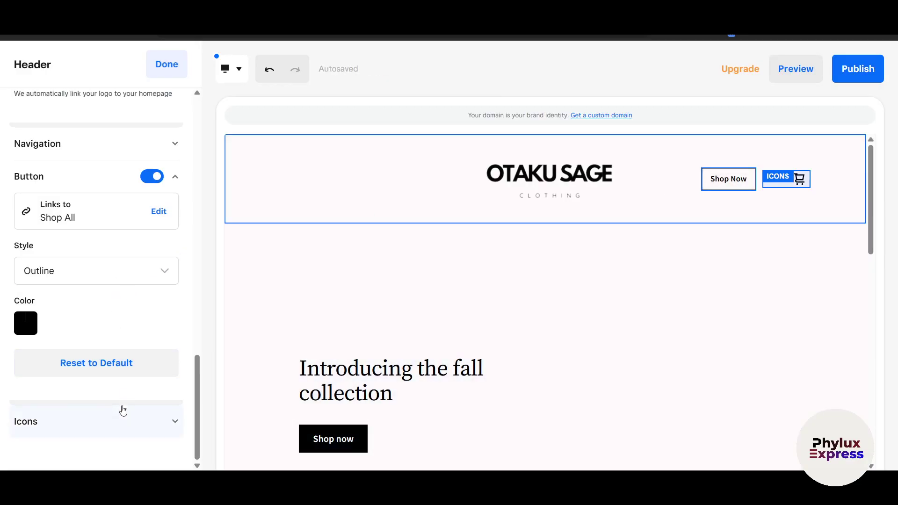
# - Make the header's cart and search icons dark red
pyautogui.click(160, 421)
pyautogui.scroll(1, 143, 394)
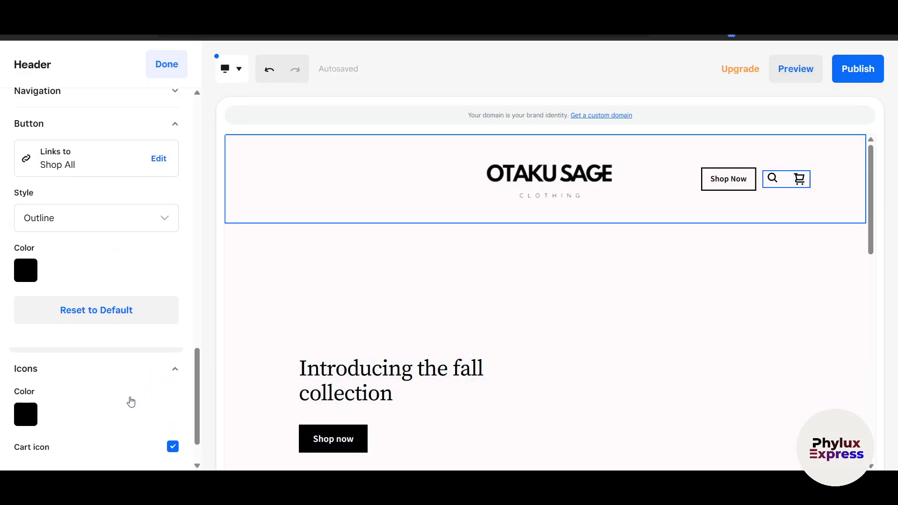
pyautogui.scroll(-2, 131, 401)
pyautogui.click(25, 359)
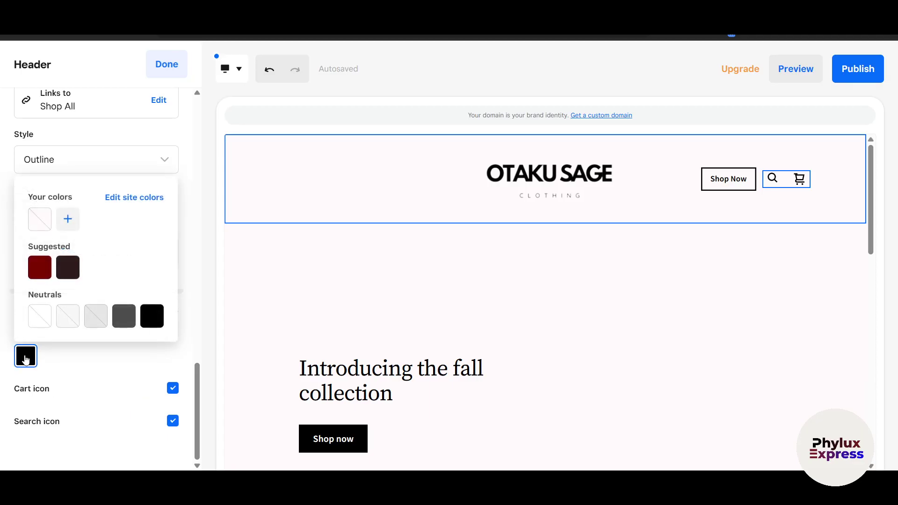
pyautogui.click(40, 267)
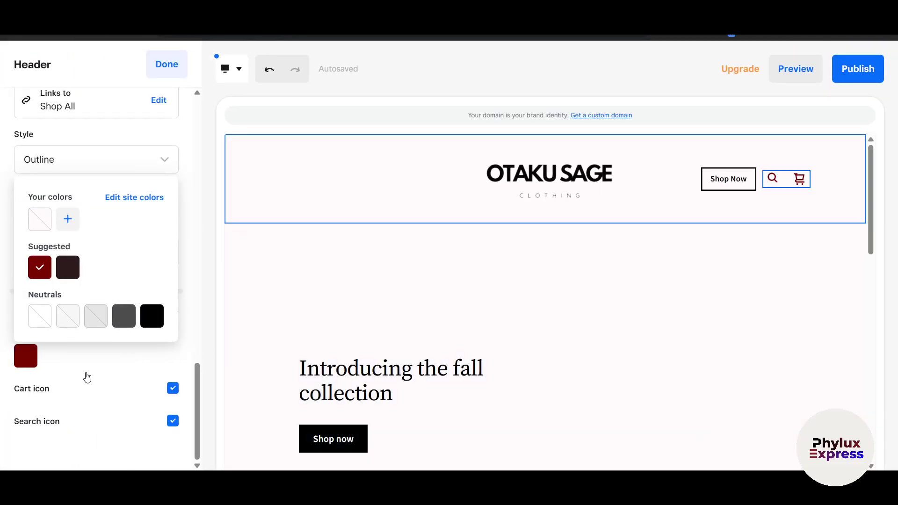
pyautogui.click(87, 377)
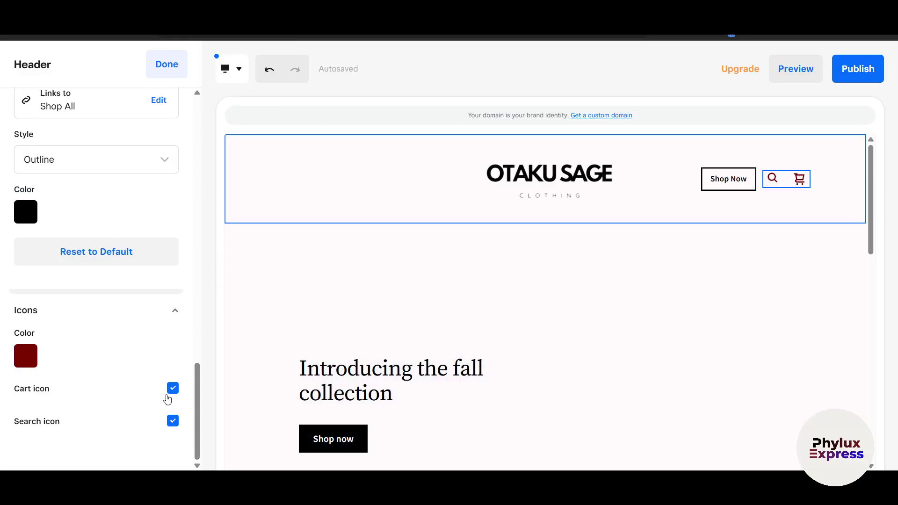
# - Cancel hiding the cart and search icons so both stay in the header
pyautogui.click(172, 390)
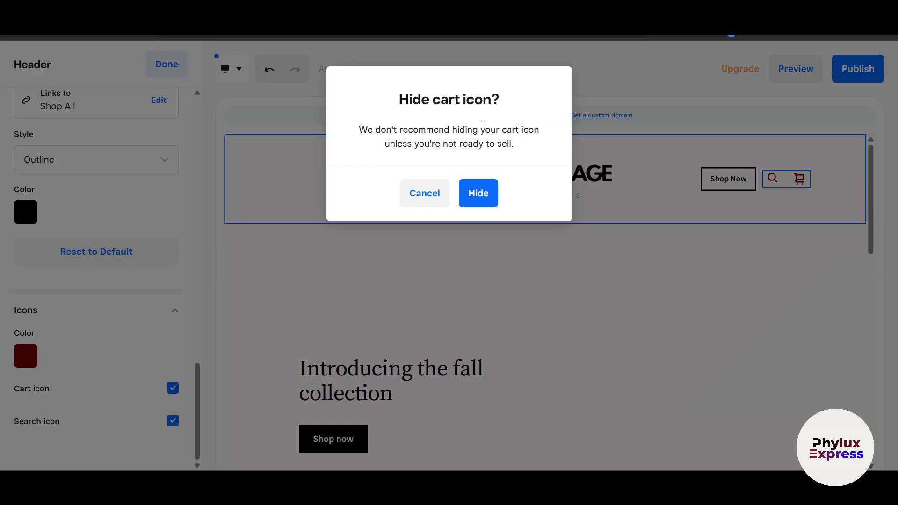
pyautogui.click(423, 204)
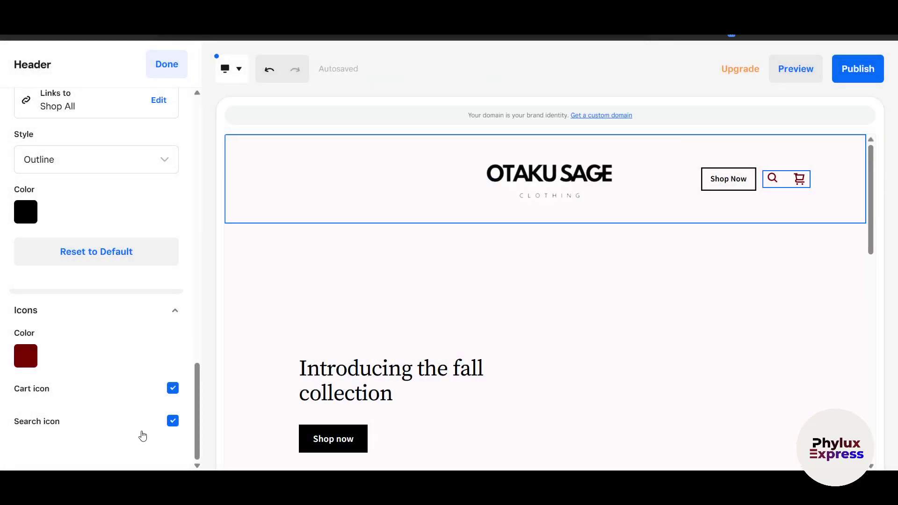
pyautogui.click(172, 424)
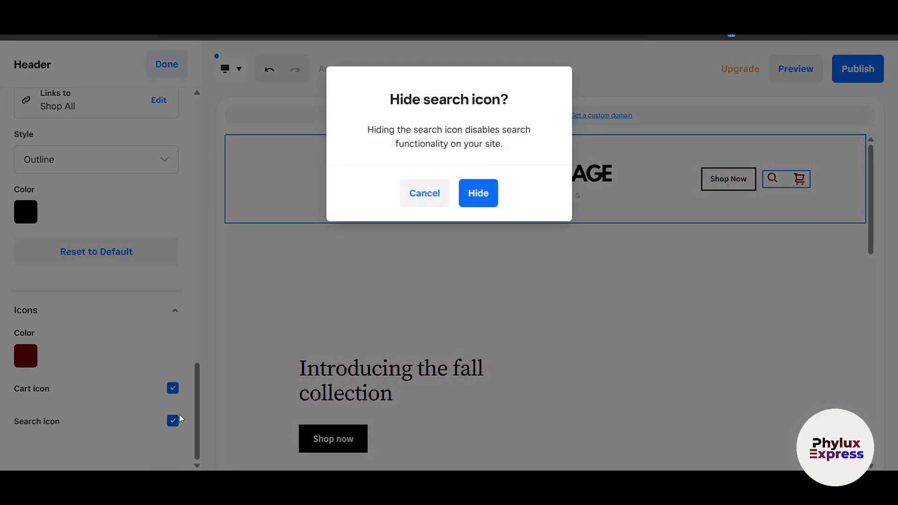
pyautogui.click(445, 189)
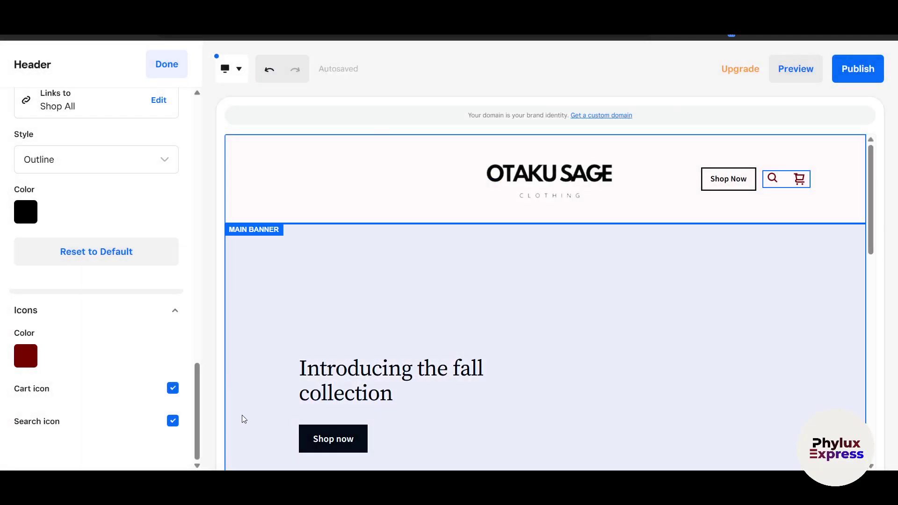
pyautogui.scroll(2, 113, 441)
pyautogui.scroll(10, 120, 367)
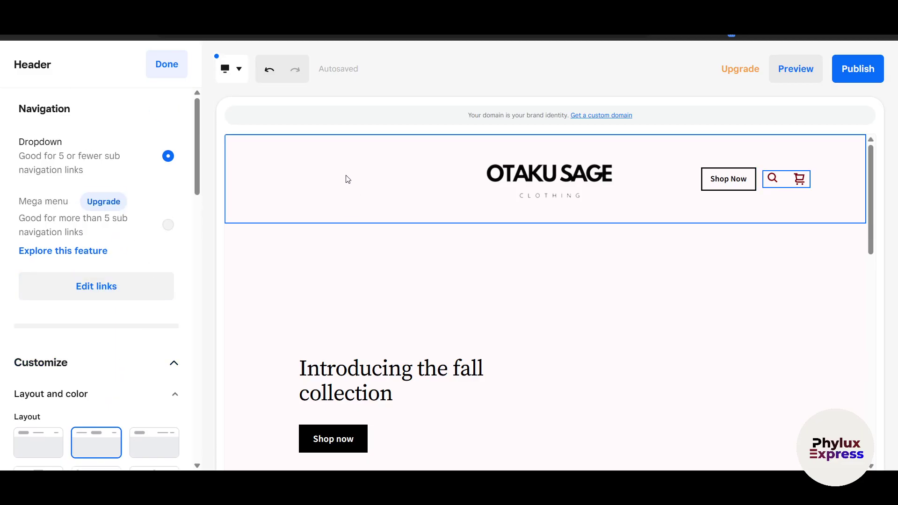
# - Start a new navigation link pointing to an item page, searching for 'Secret Sauce'
pyautogui.click(100, 291)
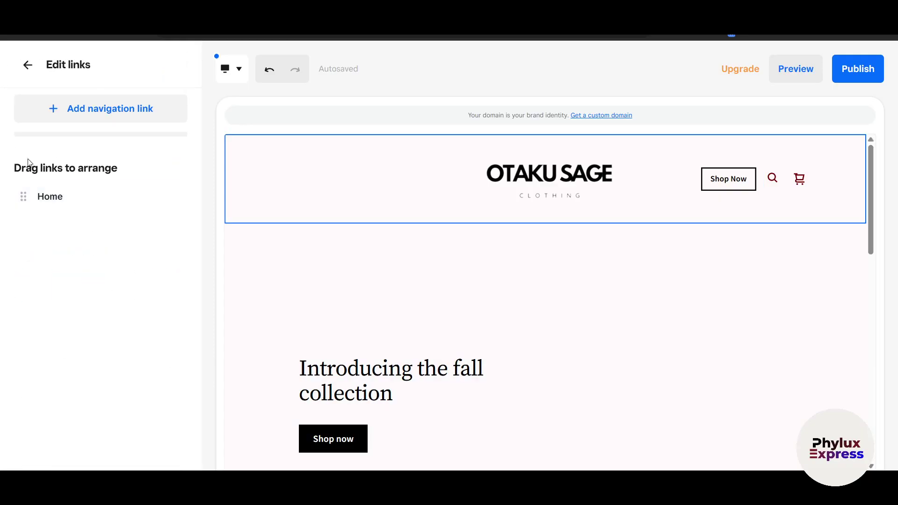
pyautogui.click(101, 118)
pyautogui.click(335, 196)
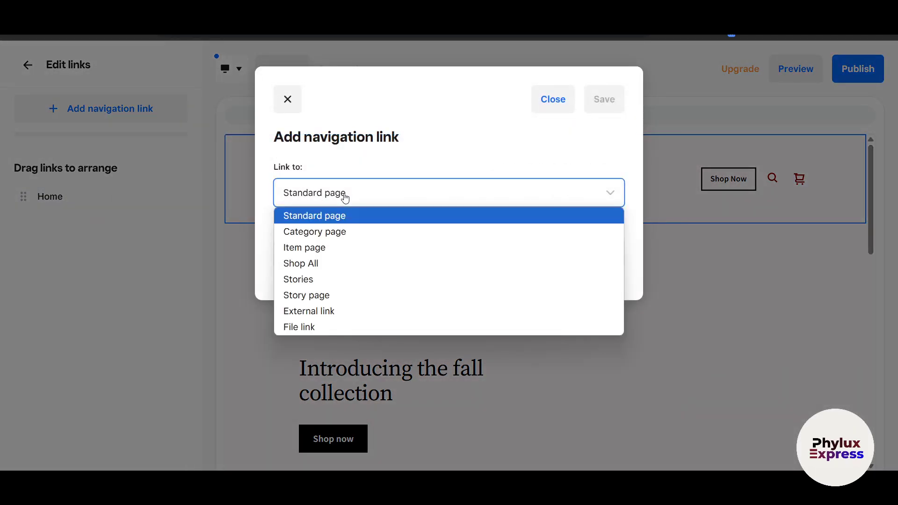
pyautogui.click(327, 252)
pyautogui.click(318, 262)
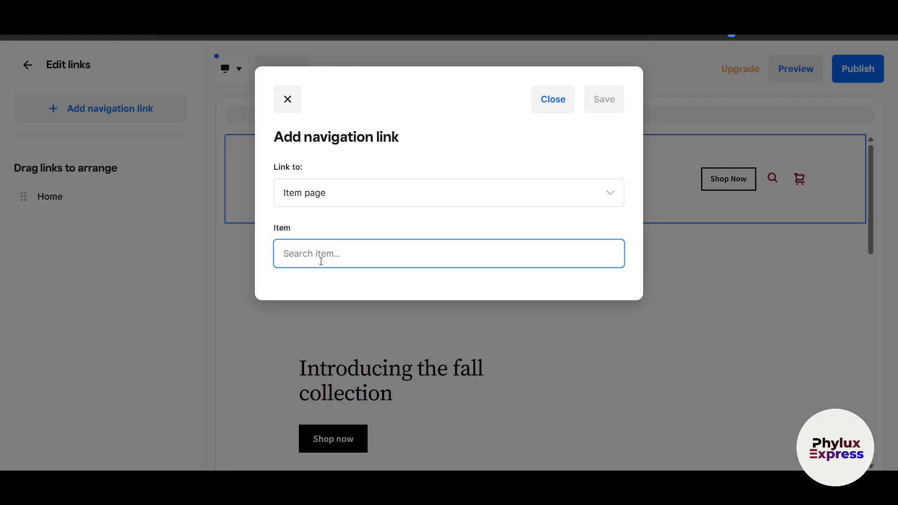
pyautogui.write('Secret Sauce')
# - Try standard and category page destinations, then discard the new link unsaved
pyautogui.click(416, 194)
pyautogui.click(417, 247)
pyautogui.click(428, 183)
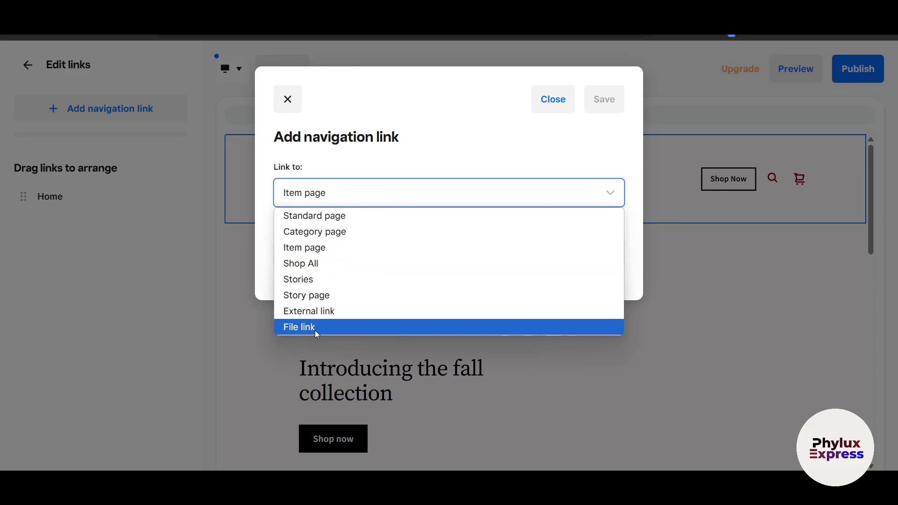
pyautogui.click(344, 216)
pyautogui.click(393, 254)
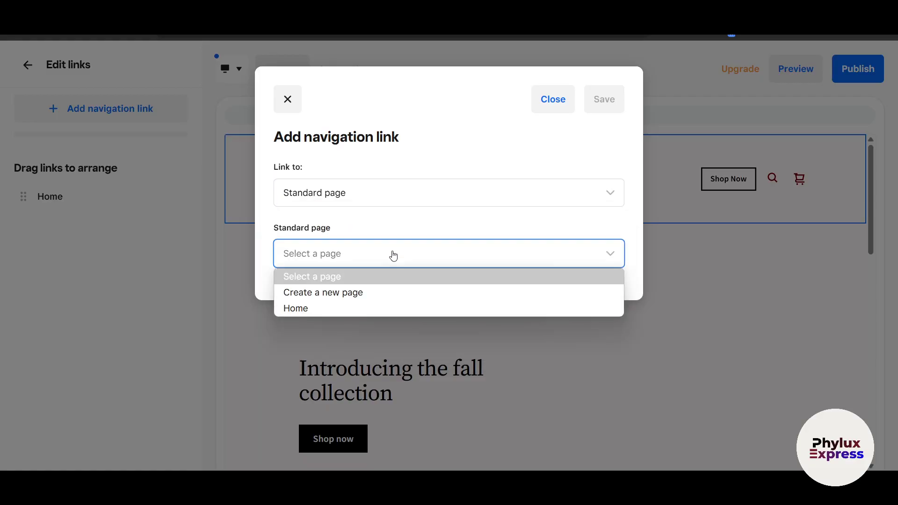
pyautogui.click(356, 201)
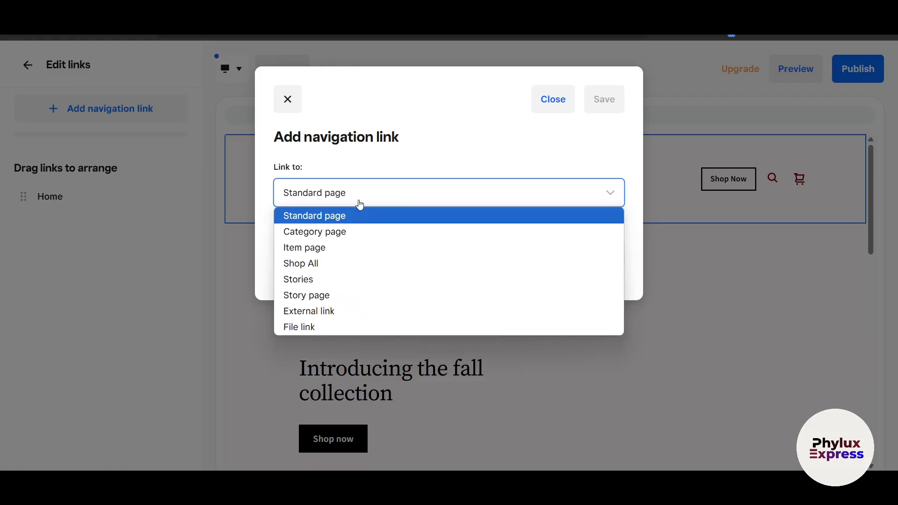
pyautogui.click(354, 231)
pyautogui.click(323, 259)
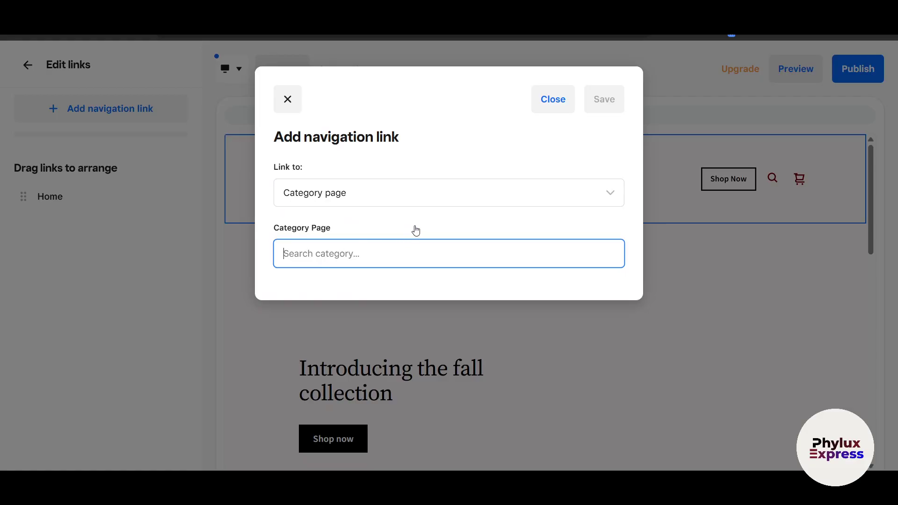
pyautogui.click(553, 100)
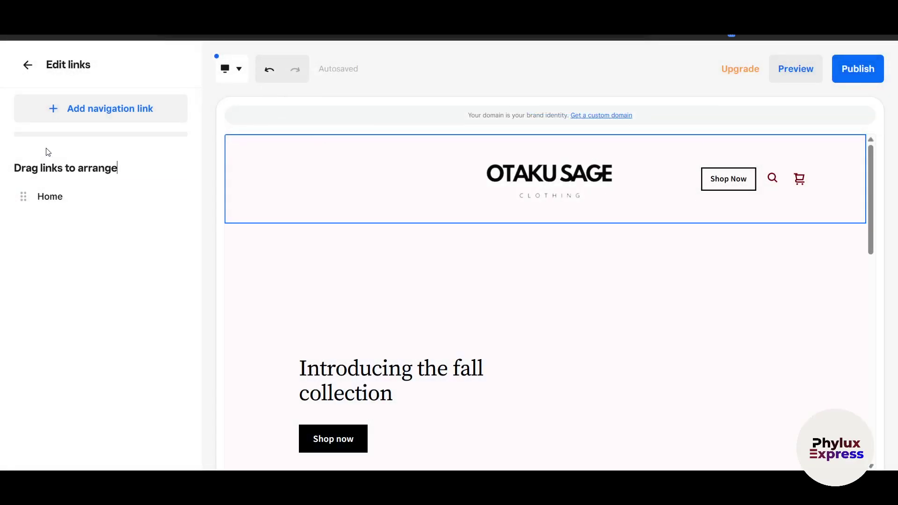
# - Set the header scroll behaviour to Sticky header to test it
pyautogui.click(28, 65)
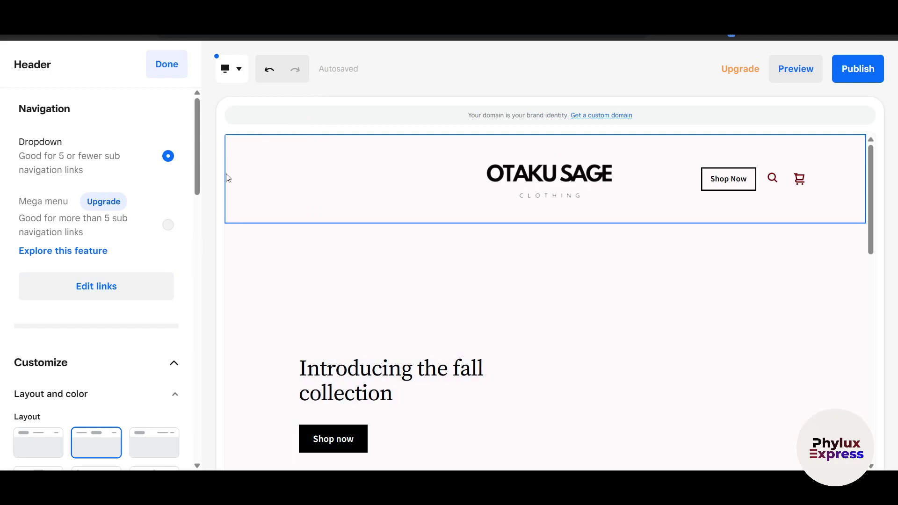
pyautogui.scroll(-6, 64, 333)
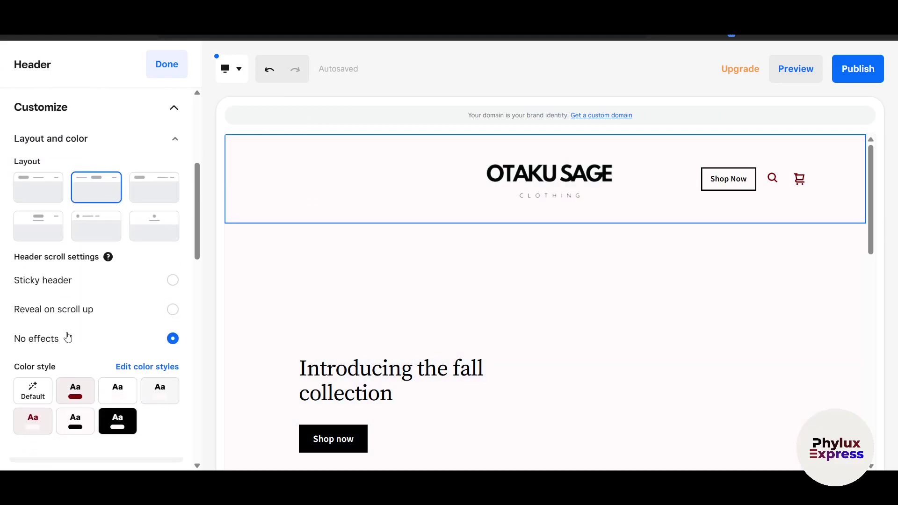
pyautogui.scroll(-3, 423, 332)
pyautogui.scroll(3, 423, 332)
pyautogui.scroll(-8, 529, 345)
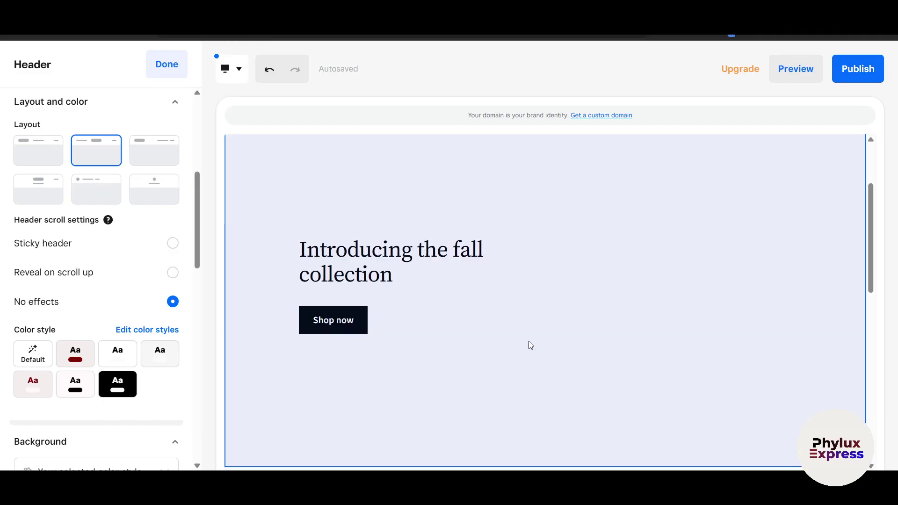
pyautogui.scroll(5, 531, 345)
pyautogui.scroll(3, 531, 345)
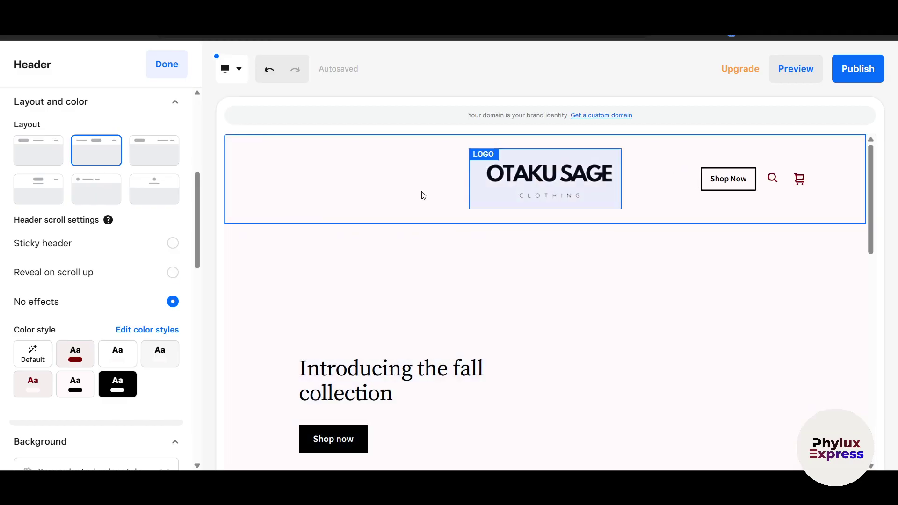
pyautogui.click(172, 243)
# - Switch the header scroll setting to Reveal on scroll up
pyautogui.scroll(-10, 489, 305)
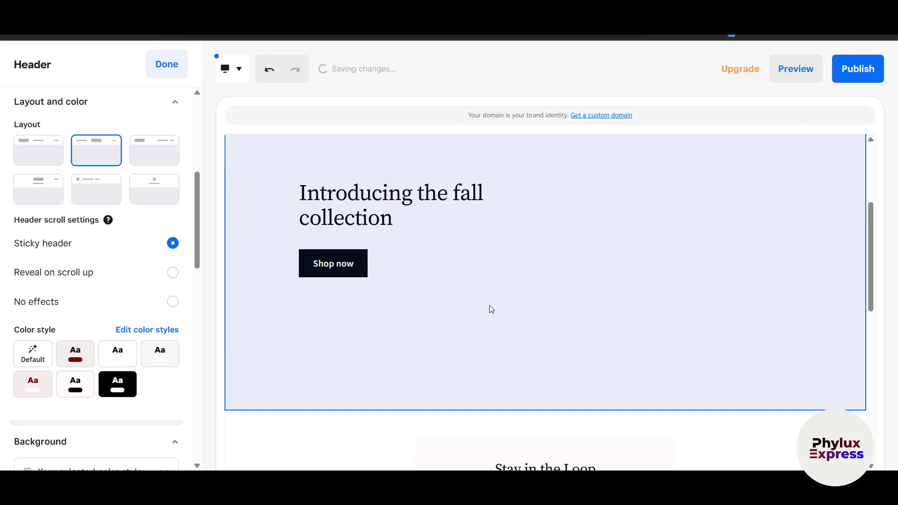
pyautogui.scroll(-2, 491, 309)
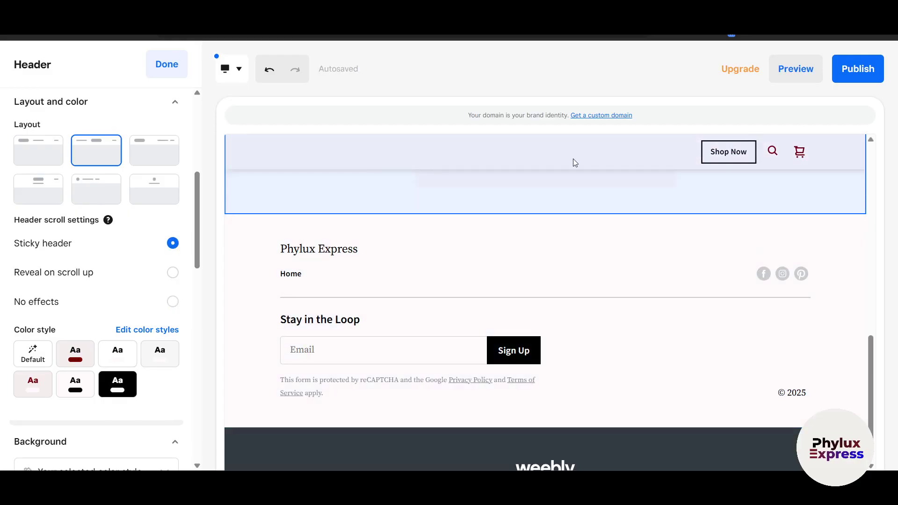
pyautogui.scroll(1, 309, 146)
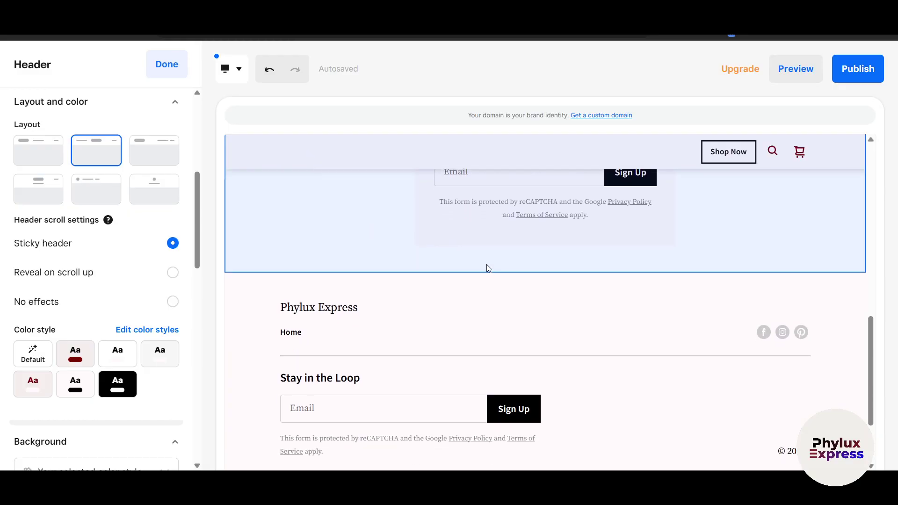
pyautogui.scroll(10, 491, 267)
pyautogui.click(173, 273)
pyautogui.scroll(-10, 575, 323)
pyautogui.scroll(5, 582, 345)
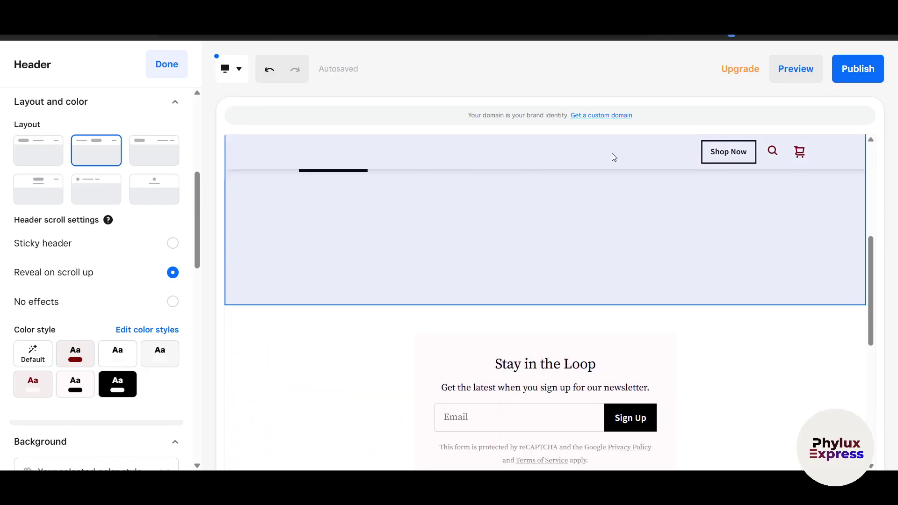
pyautogui.scroll(5, 633, 303)
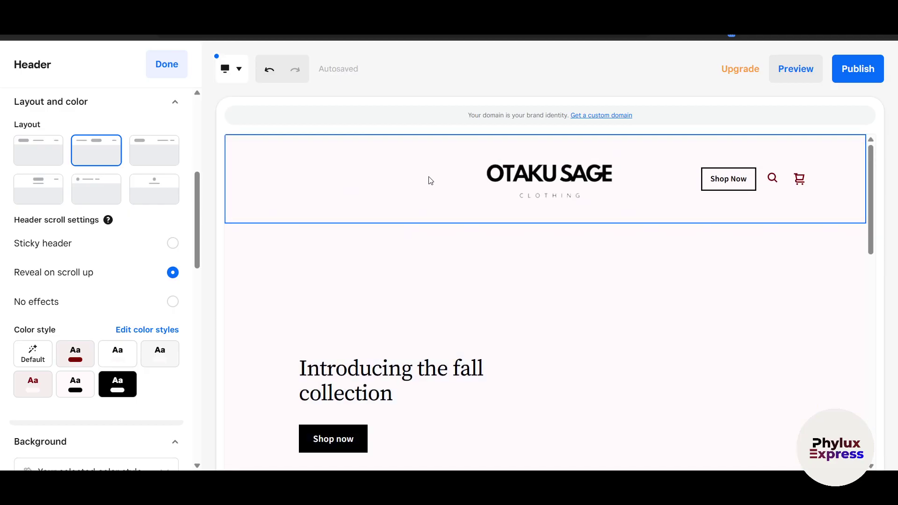
pyautogui.click(397, 187)
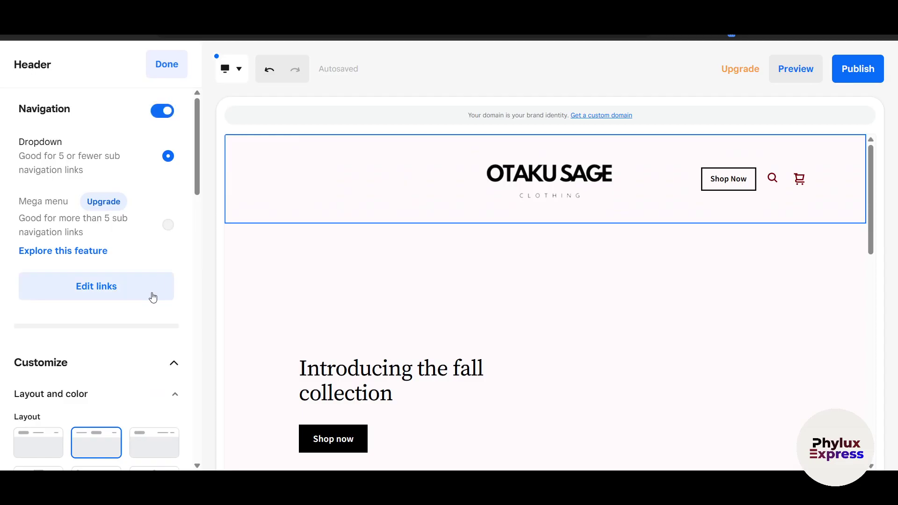
pyautogui.scroll(-7, 153, 297)
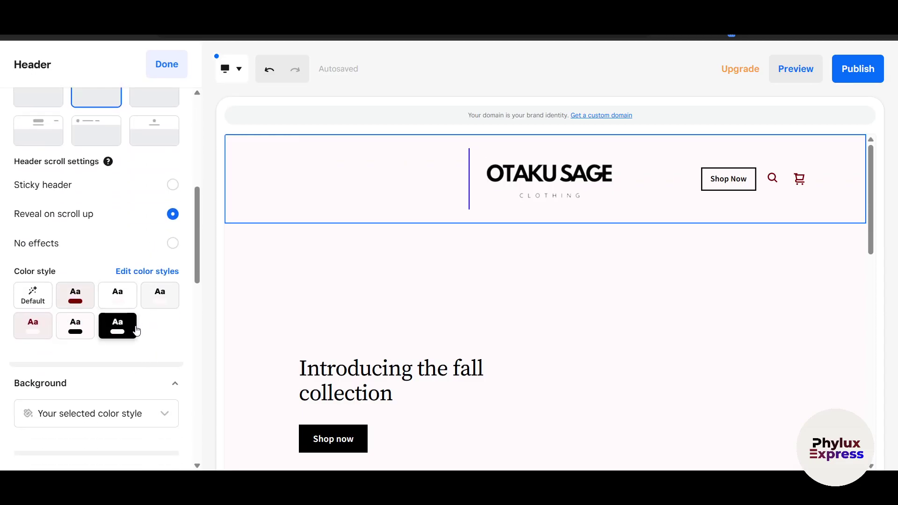
pyautogui.scroll(-5, 152, 323)
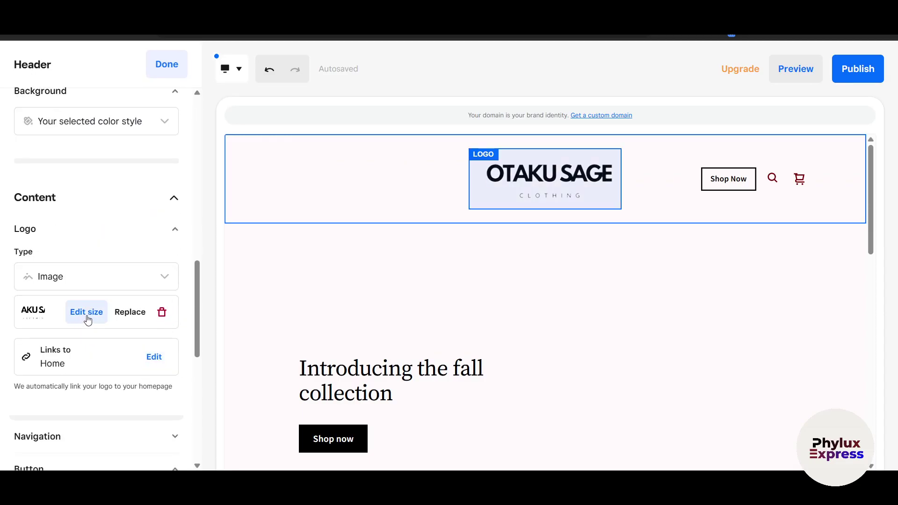
# - Shrink the OTAKU SAGE header logo to about 40% size
pyautogui.click(86, 314)
pyautogui.moveTo(261, 393); pyautogui.dragTo(160, 389)
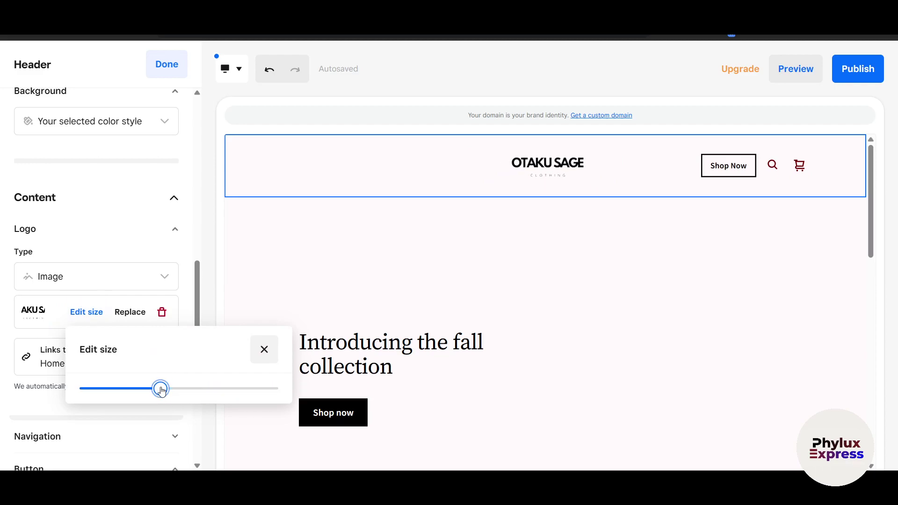
pyautogui.click(168, 71)
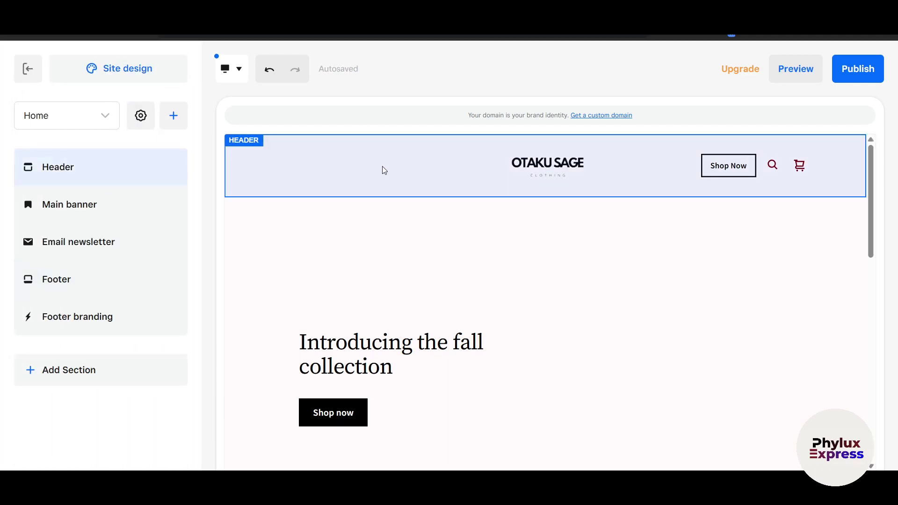
# - Bring up the site header's settings and scroll through its options
pyautogui.click(384, 170)
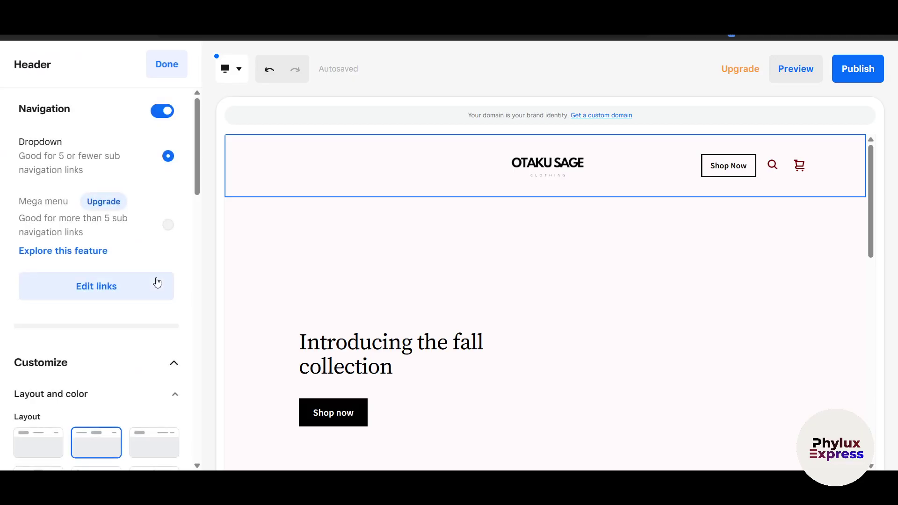
pyautogui.scroll(-9, 156, 285)
pyautogui.scroll(-8, 157, 295)
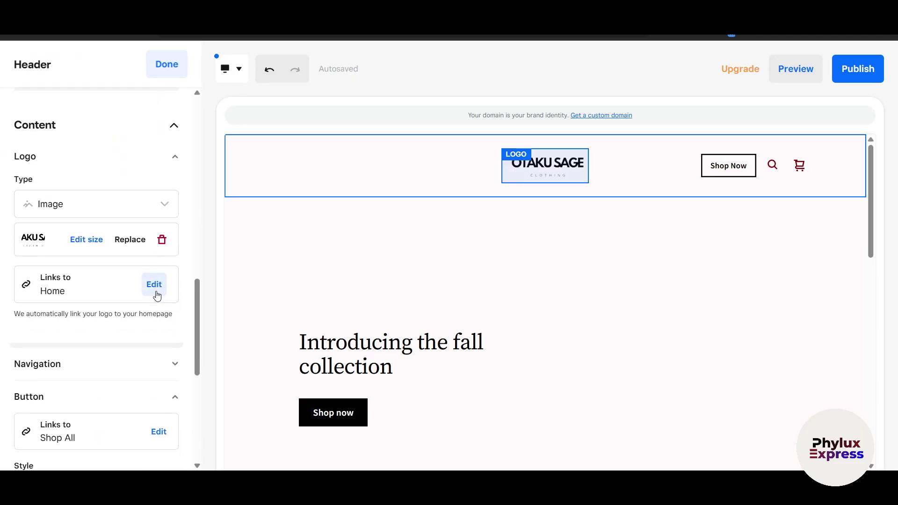
pyautogui.scroll(10, 158, 296)
pyautogui.scroll(6, 157, 295)
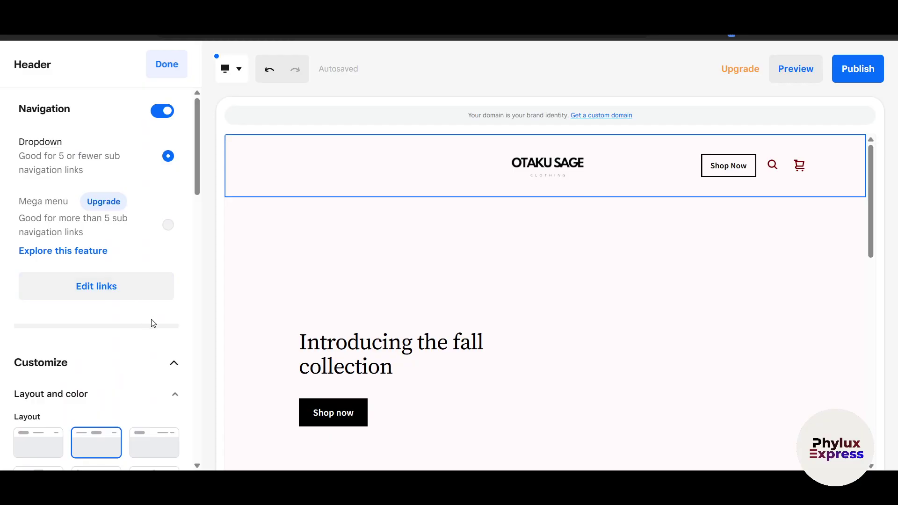
pyautogui.scroll(-5, 153, 322)
pyautogui.scroll(-10, 352, 315)
pyautogui.scroll(5, 352, 315)
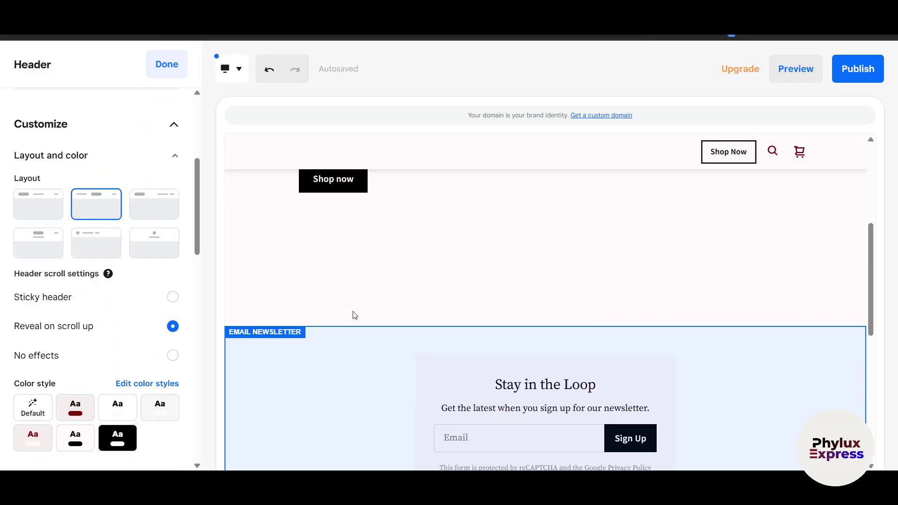
pyautogui.scroll(5, 353, 315)
pyautogui.scroll(3, 318, 275)
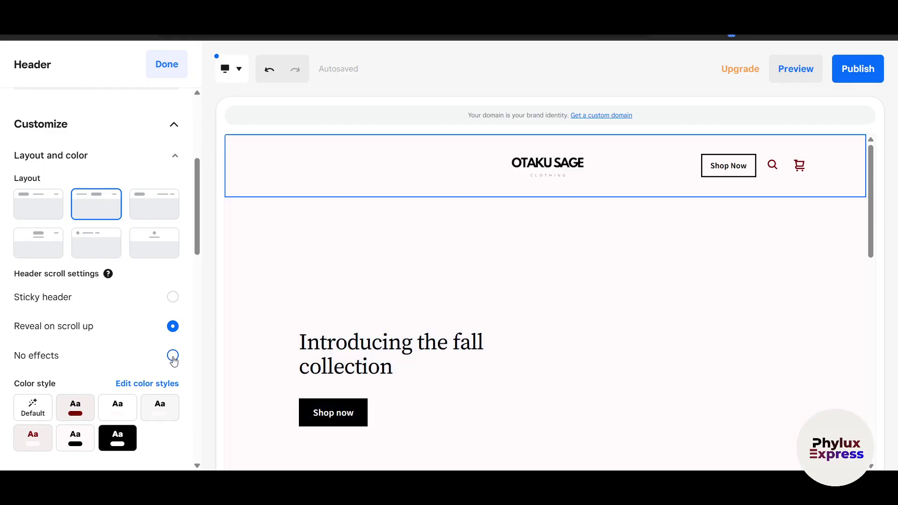
# - Set the header scroll settings to No effects
pyautogui.click(173, 356)
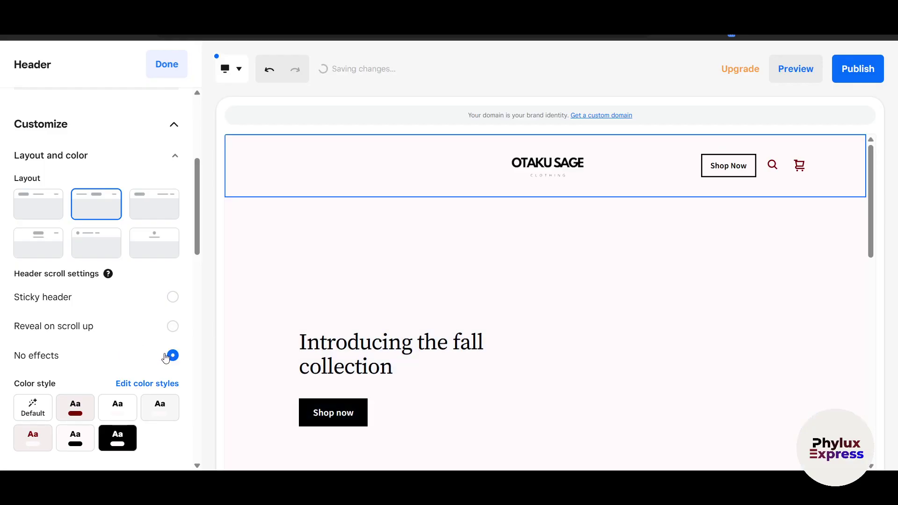
pyautogui.scroll(-1, 159, 354)
pyautogui.scroll(2, 149, 274)
# - Use the first header layout, placing the OTAKU SAGE logo on the left, then select the main banner
pyautogui.click(150, 257)
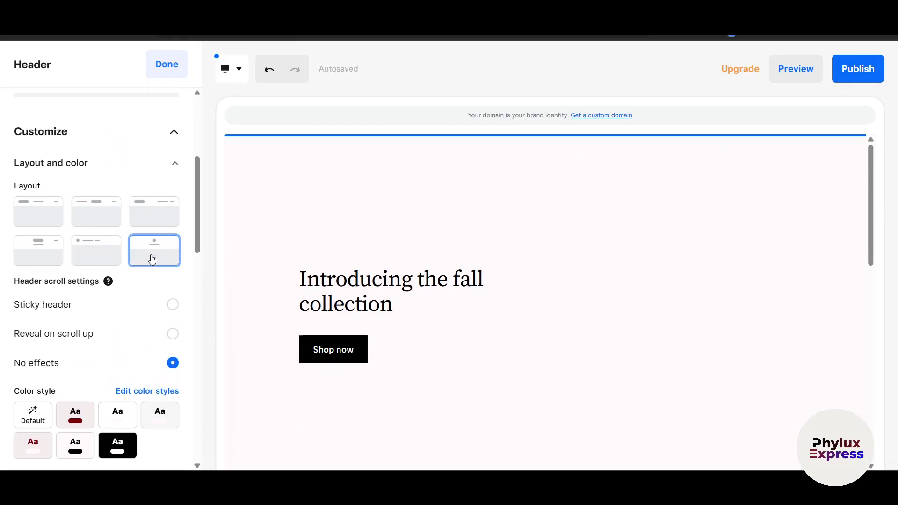
pyautogui.click(82, 214)
pyautogui.click(21, 209)
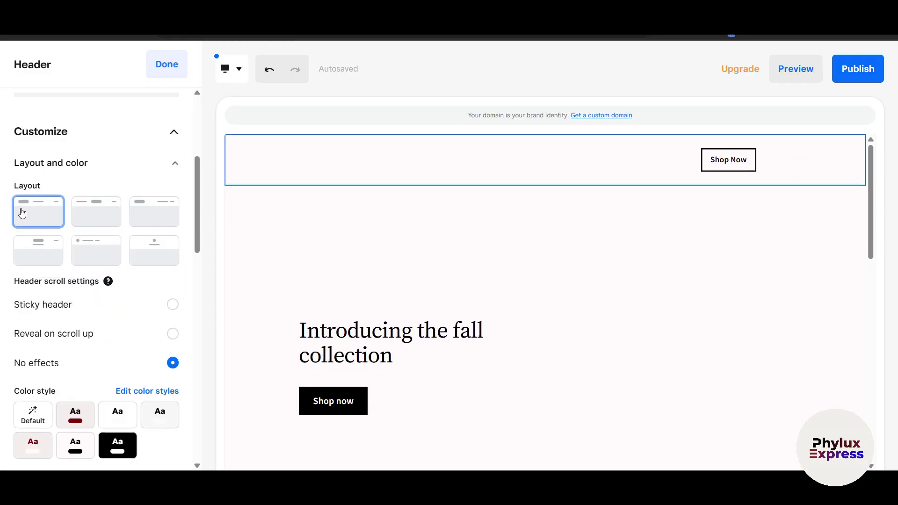
pyautogui.scroll(-2, 277, 316)
pyautogui.scroll(-4, 124, 363)
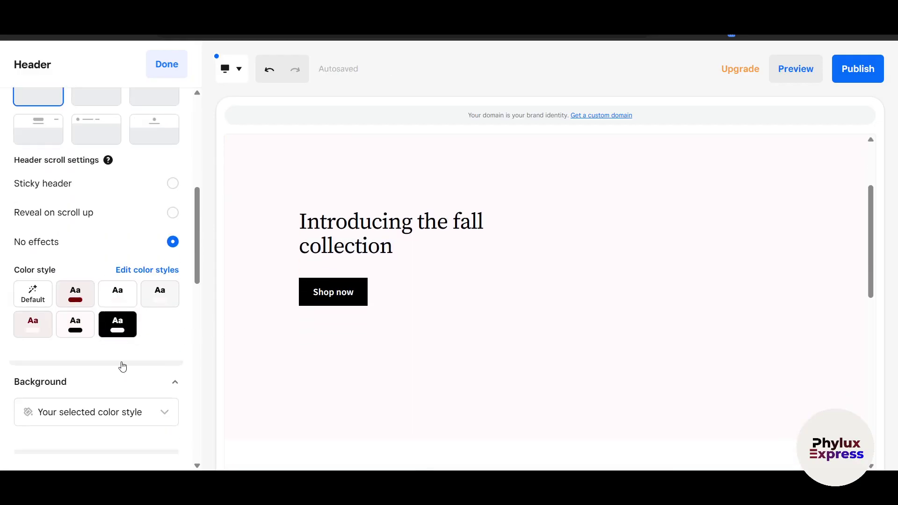
pyautogui.scroll(-3, 396, 319)
pyautogui.scroll(4, 397, 318)
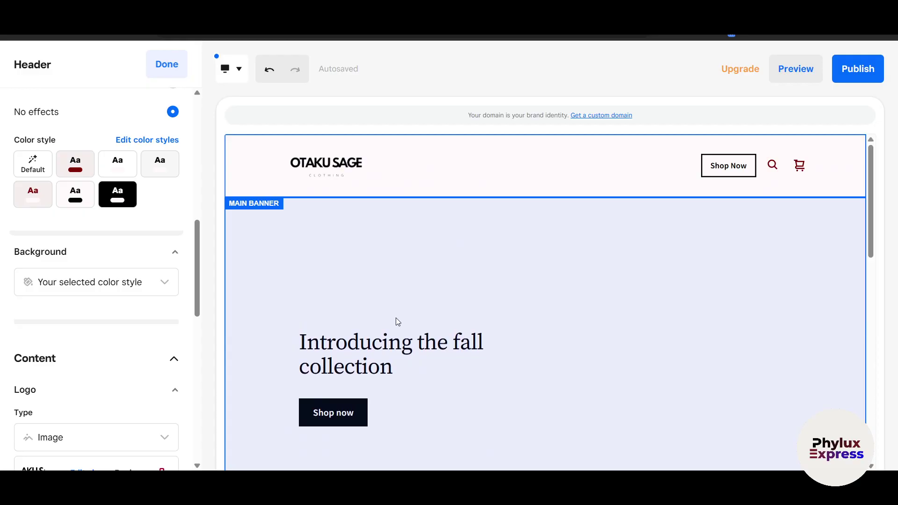
pyautogui.scroll(-10, 396, 321)
pyautogui.scroll(-5, 70, 373)
pyautogui.scroll(4, 74, 370)
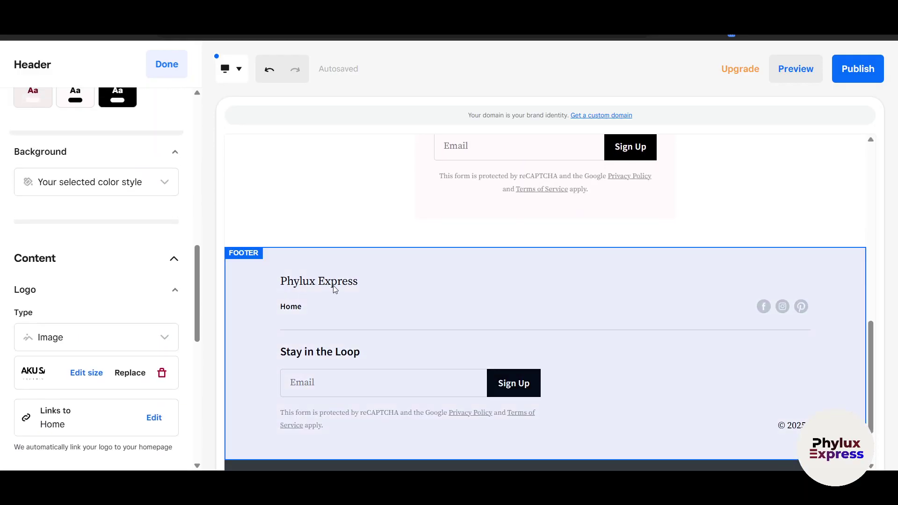
pyautogui.scroll(10, 336, 289)
pyautogui.click(277, 242)
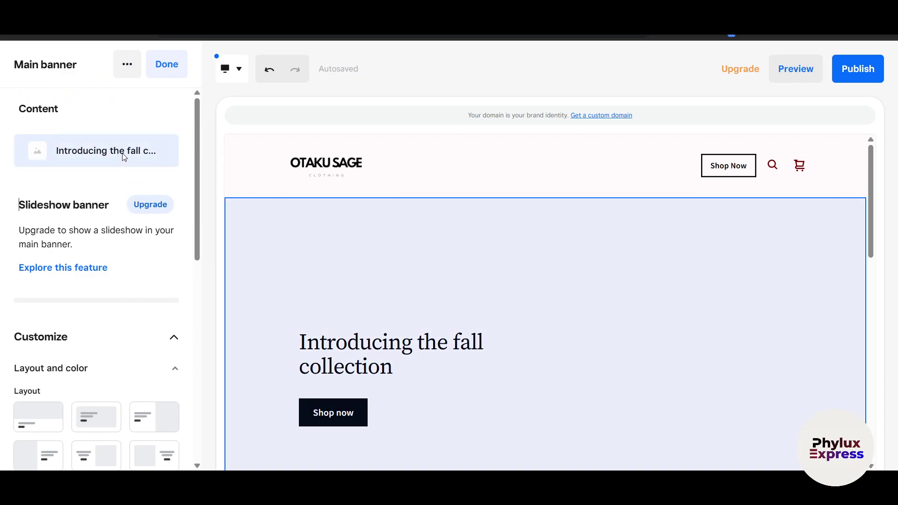
# - Switch the fall collection banner's background media to Image and begin adding a picture
pyautogui.click(124, 157)
pyautogui.click(380, 181)
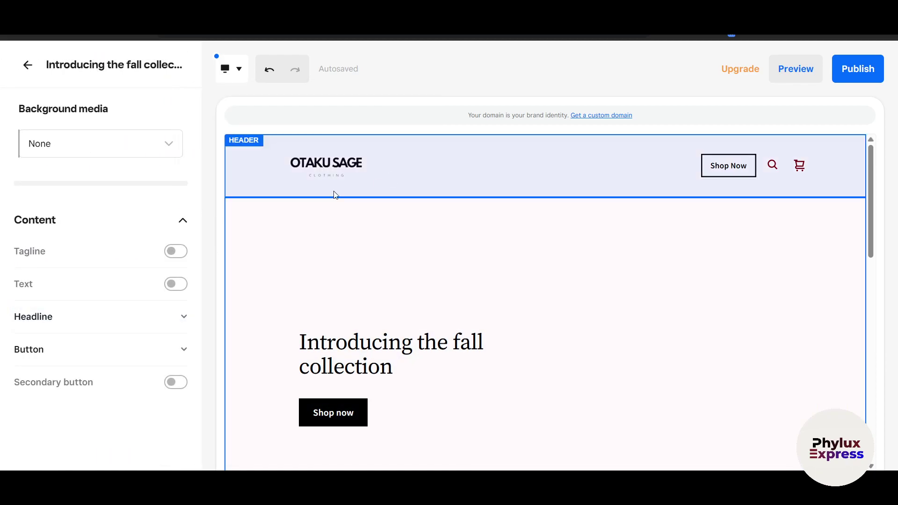
pyautogui.click(132, 154)
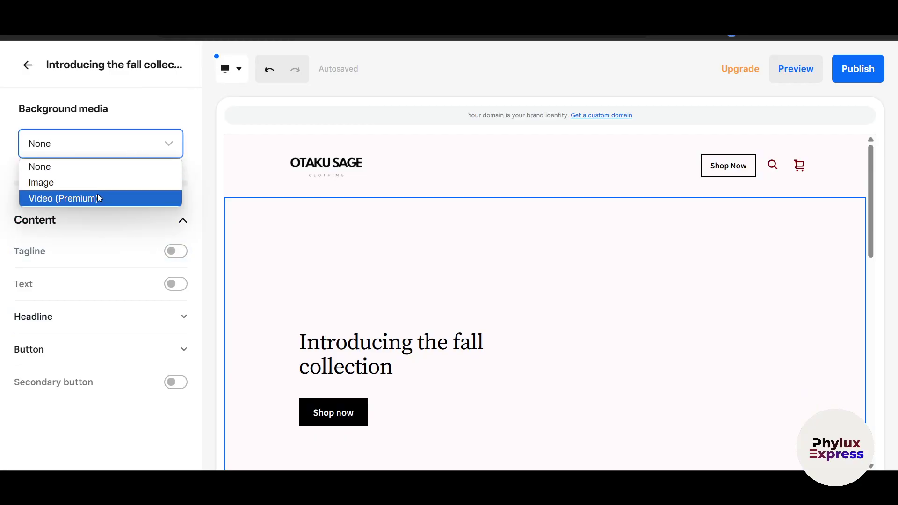
pyautogui.click(78, 183)
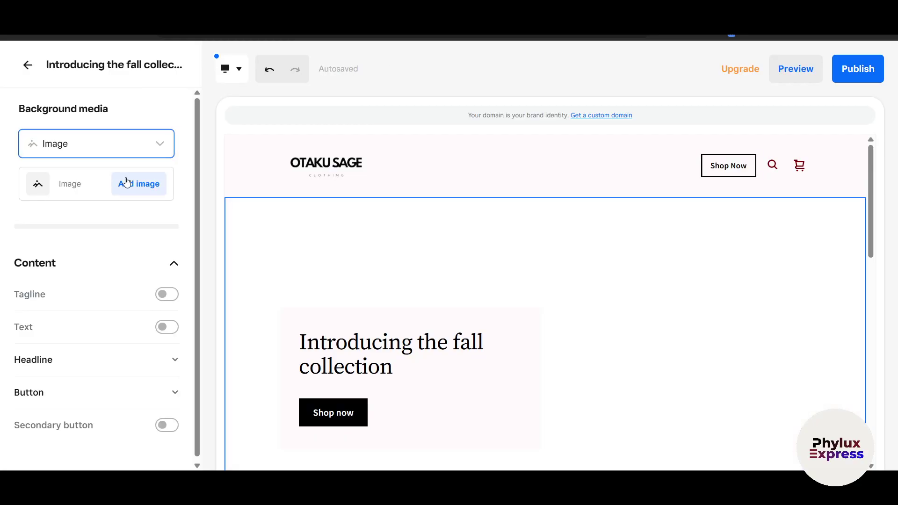
pyautogui.click(155, 185)
# - Upload Home.png from the computer into My images
pyautogui.click(421, 296)
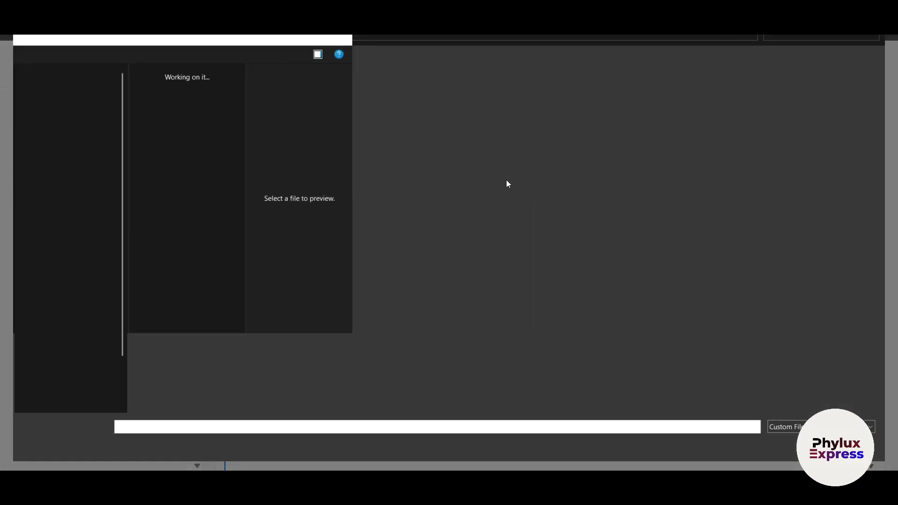
pyautogui.scroll(-3, 460, 294)
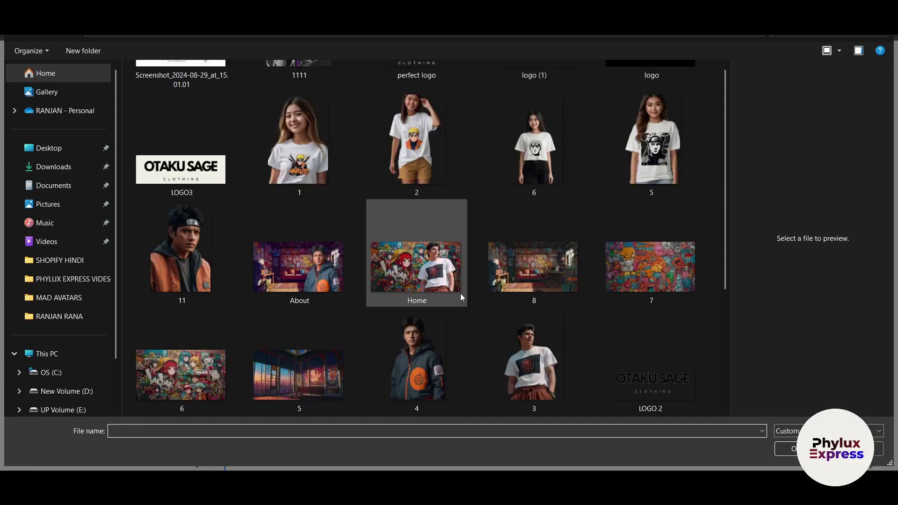
pyautogui.click(448, 268)
pyautogui.press('Return')
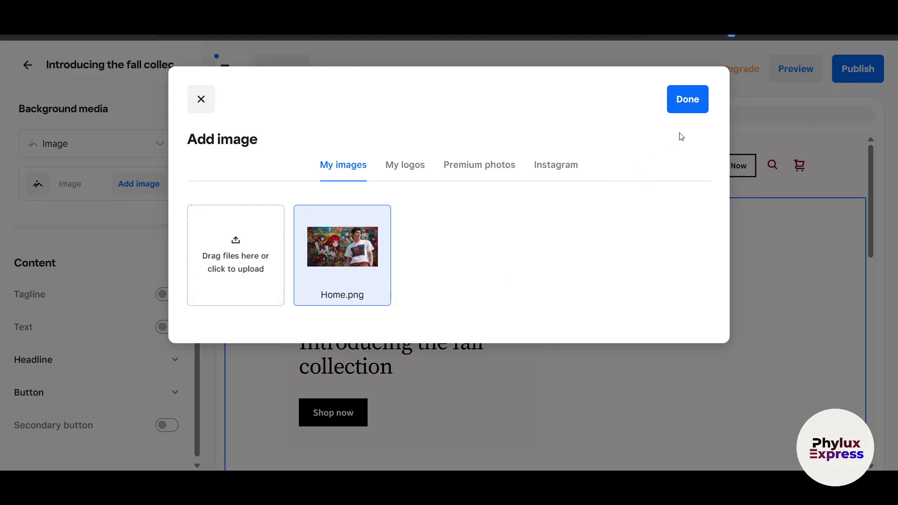
# - Apply the uploaded Home image as the banner background and describe it as 'anime'
pyautogui.click(688, 100)
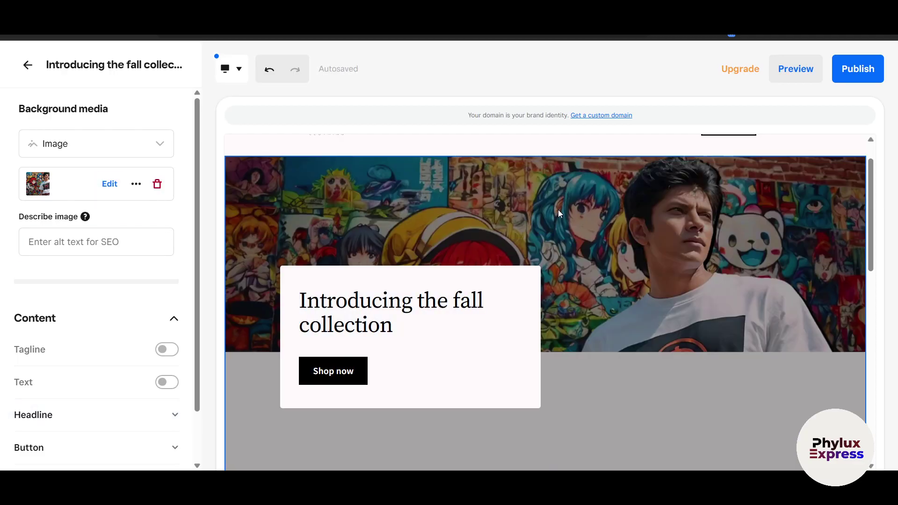
pyautogui.scroll(-1, 557, 209)
pyautogui.click(82, 245)
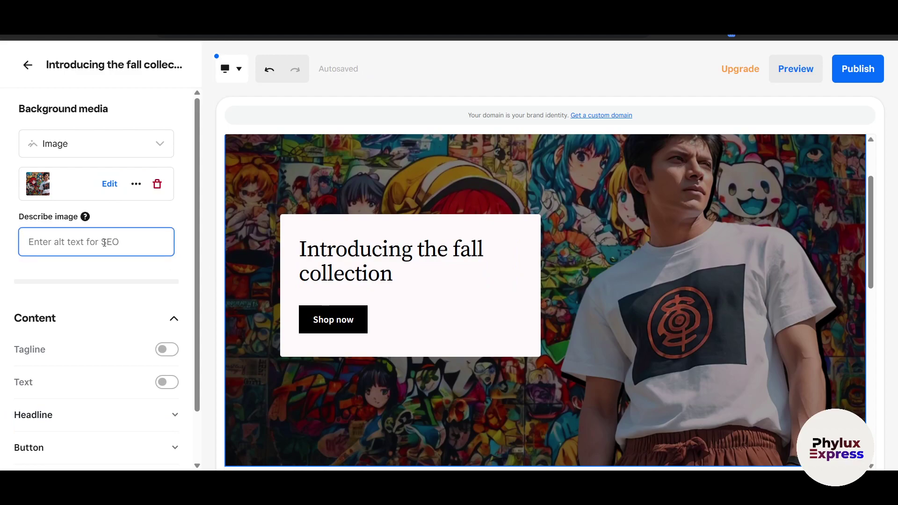
pyautogui.write('ani')
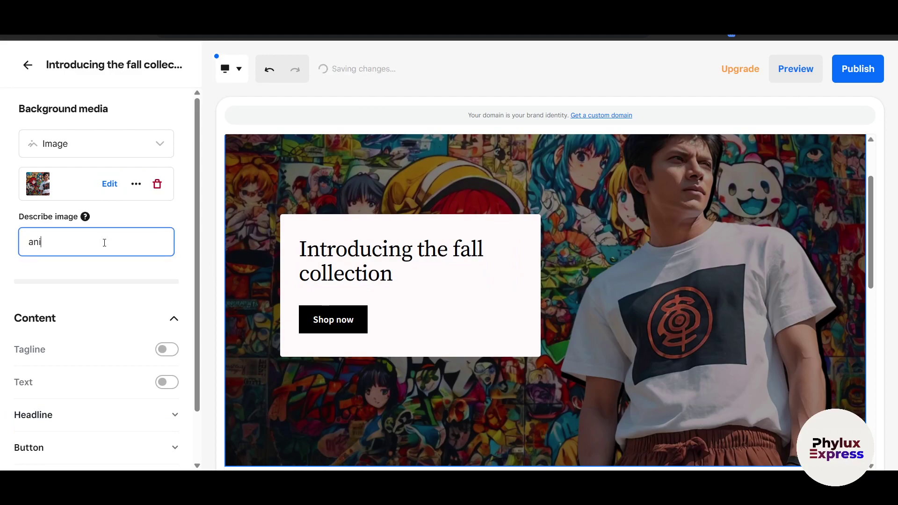
pyautogui.click(105, 266)
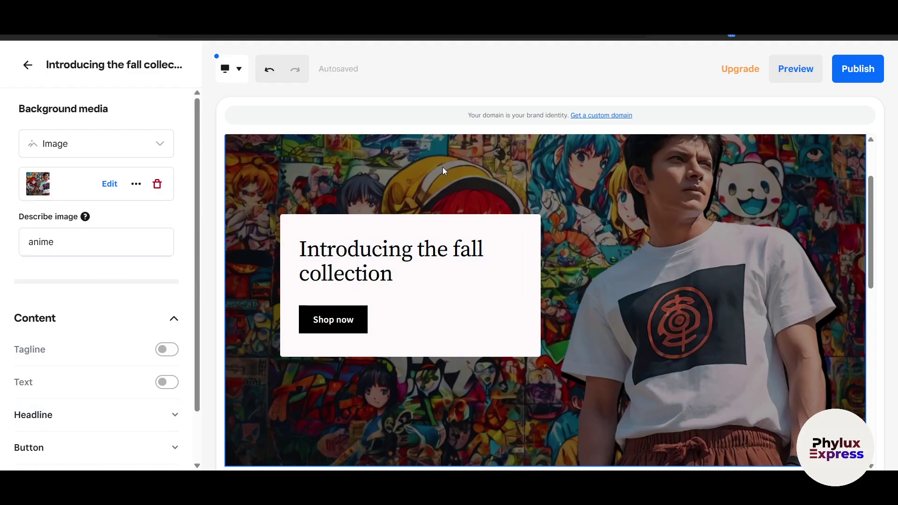
# - Revisit and confirm the banner image's 'anime' description
pyautogui.scroll(2, 661, 321)
pyautogui.scroll(-3, 786, 344)
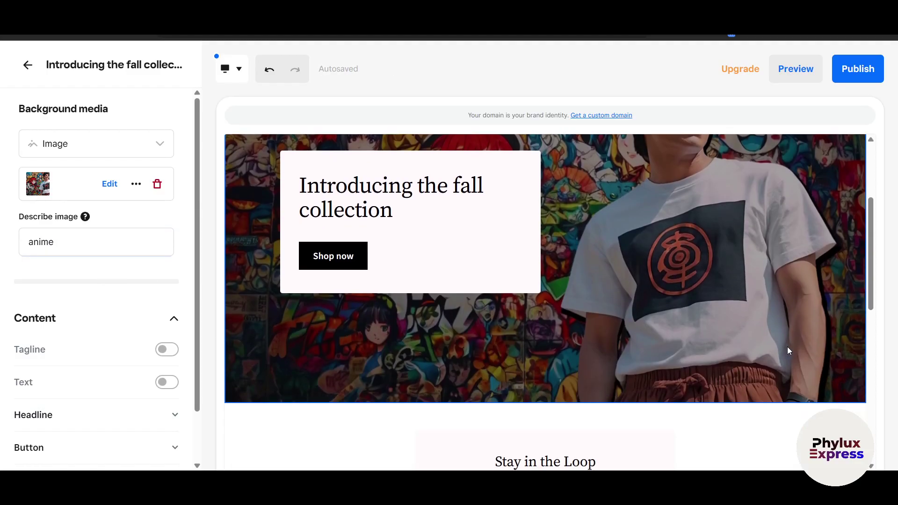
pyautogui.scroll(3, 787, 347)
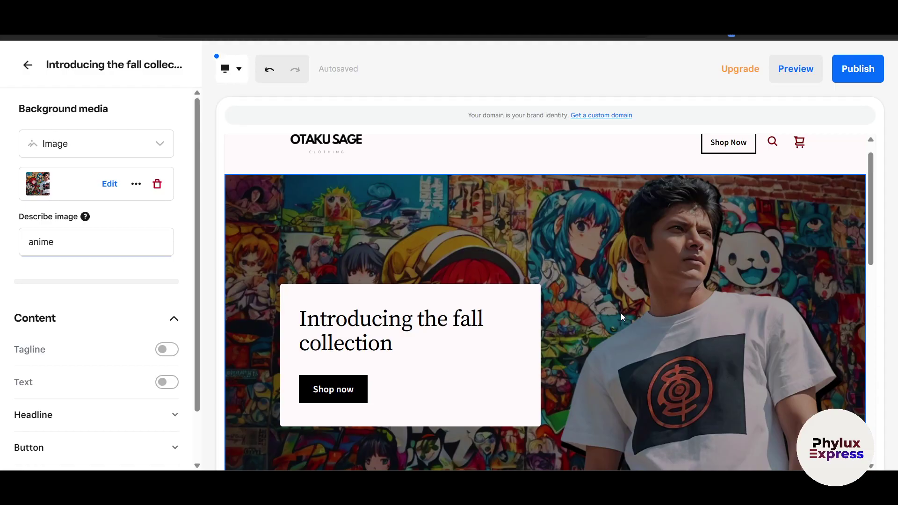
pyautogui.scroll(-2, 77, 275)
pyautogui.click(42, 186)
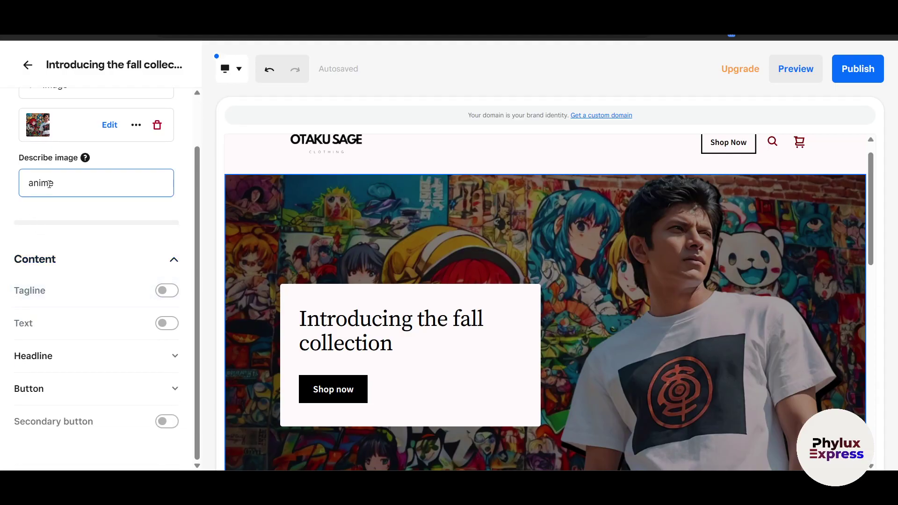
pyautogui.click(598, 267)
pyautogui.scroll(1, 467, 243)
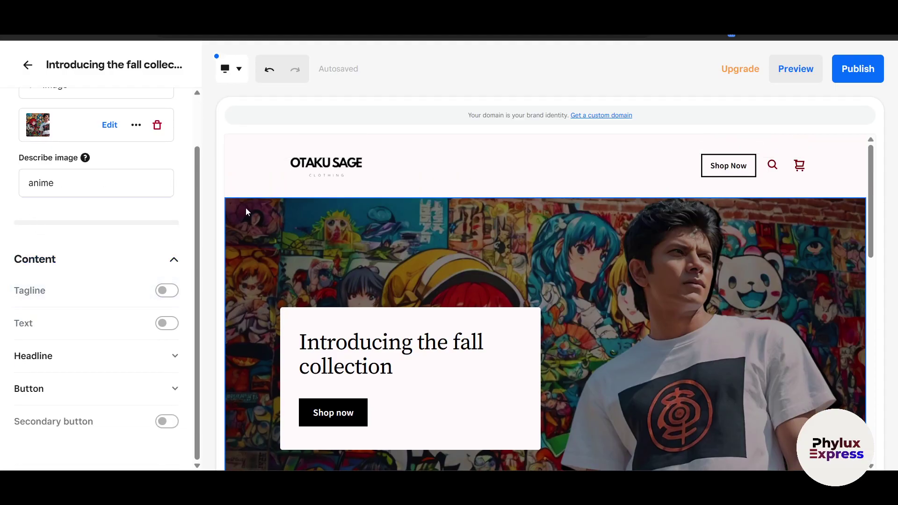
pyautogui.click(67, 183)
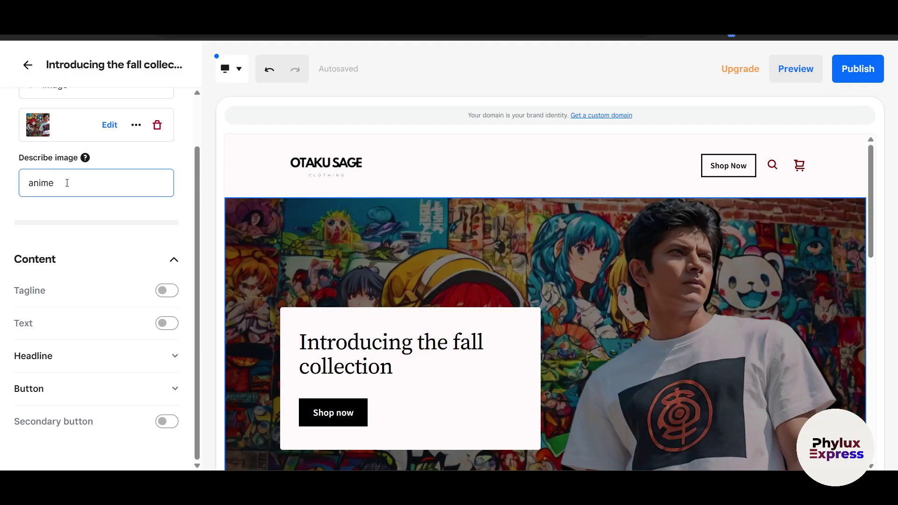
pyautogui.click(71, 216)
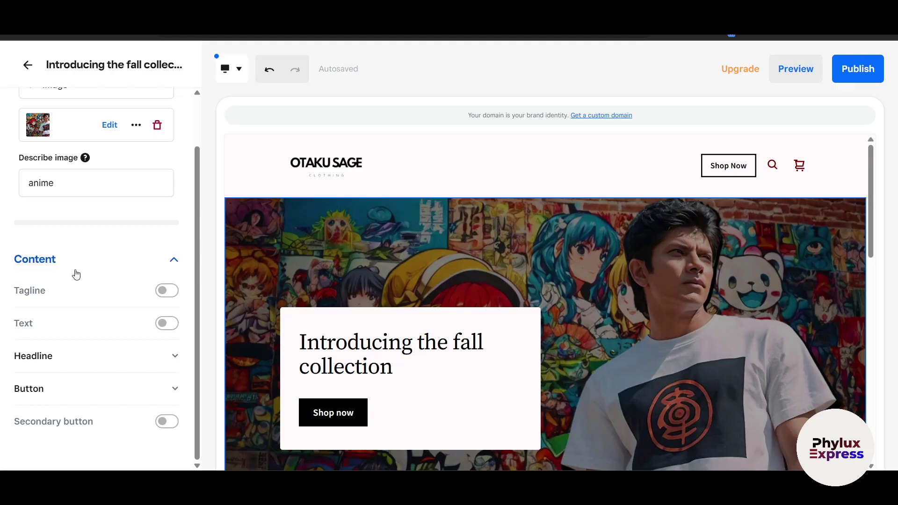
pyautogui.scroll(2, 79, 286)
pyautogui.scroll(-2, 82, 297)
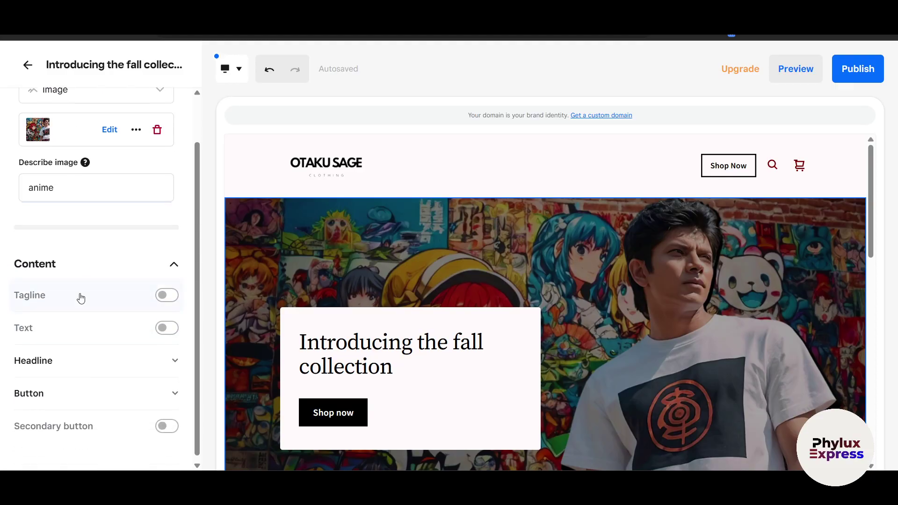
# - Replace the banner tagline with 'come all otakus'
pyautogui.click(166, 296)
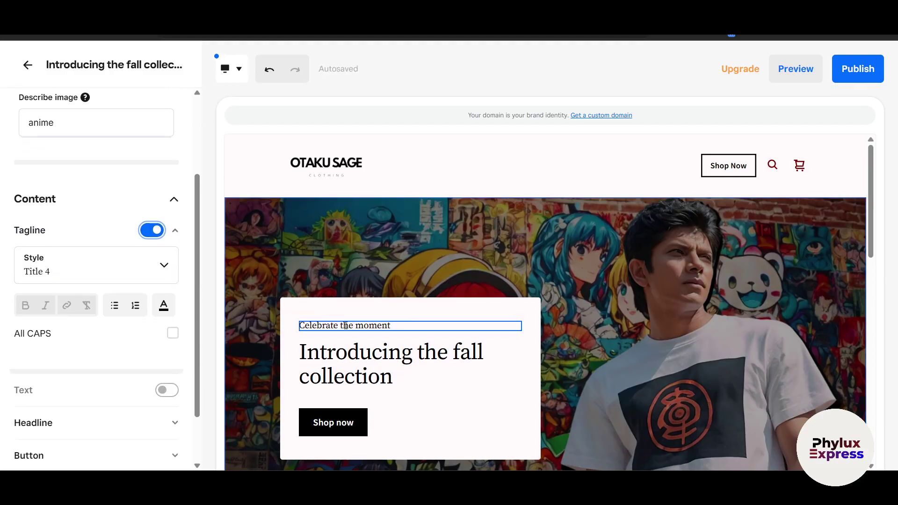
pyautogui.tripleClick(344, 326)
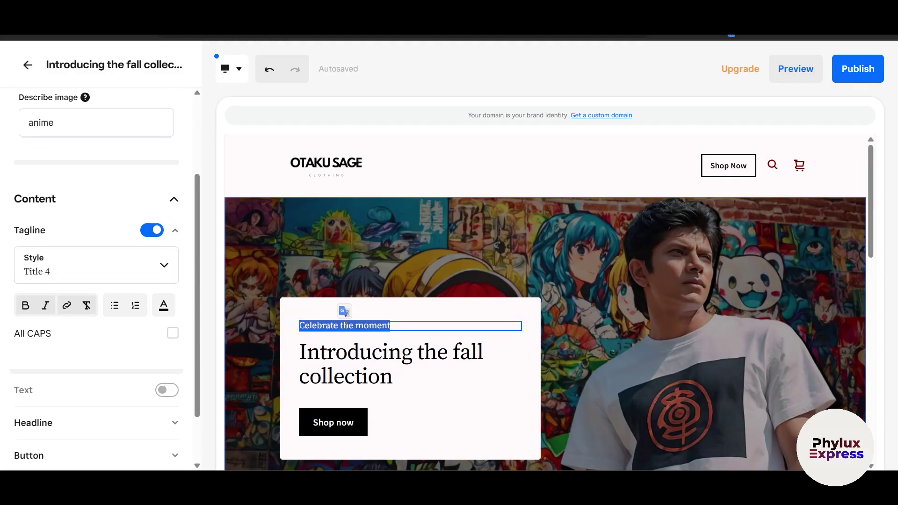
pyautogui.press('BackSpace')
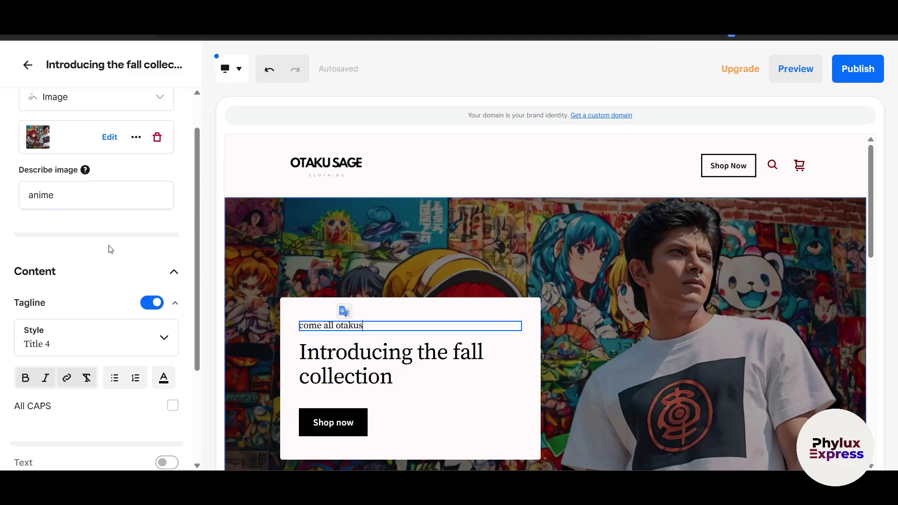
# - Change the banner headline to 'Introducing Anime'
pyautogui.click(383, 381)
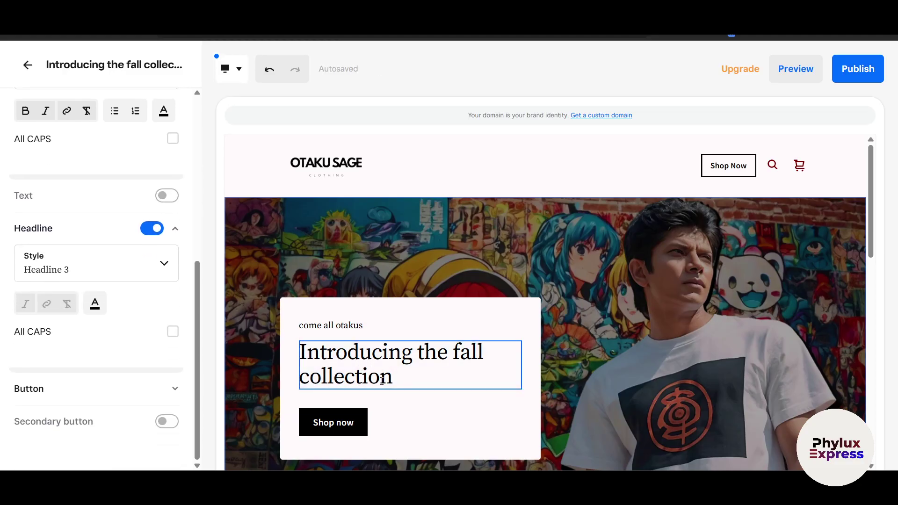
pyautogui.moveTo(401, 381); pyautogui.dragTo(301, 351)
pyautogui.press('BackSpace')
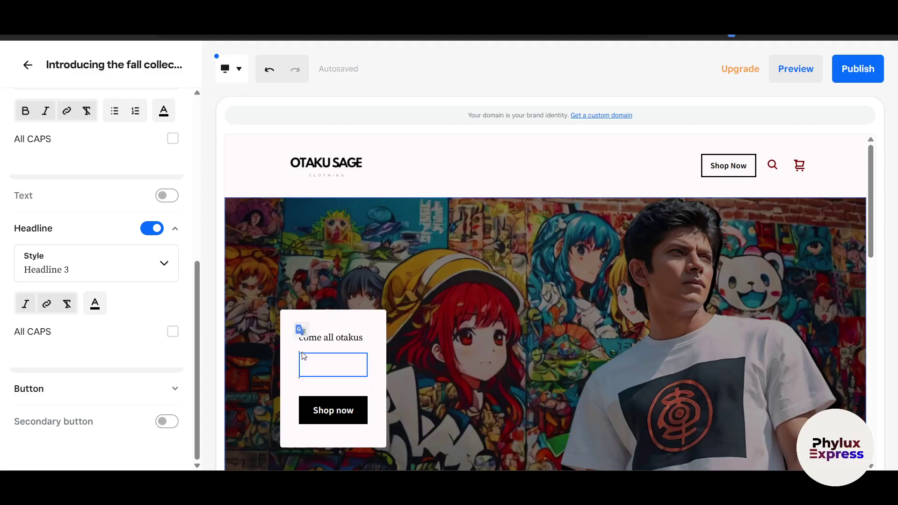
pyautogui.write('in')
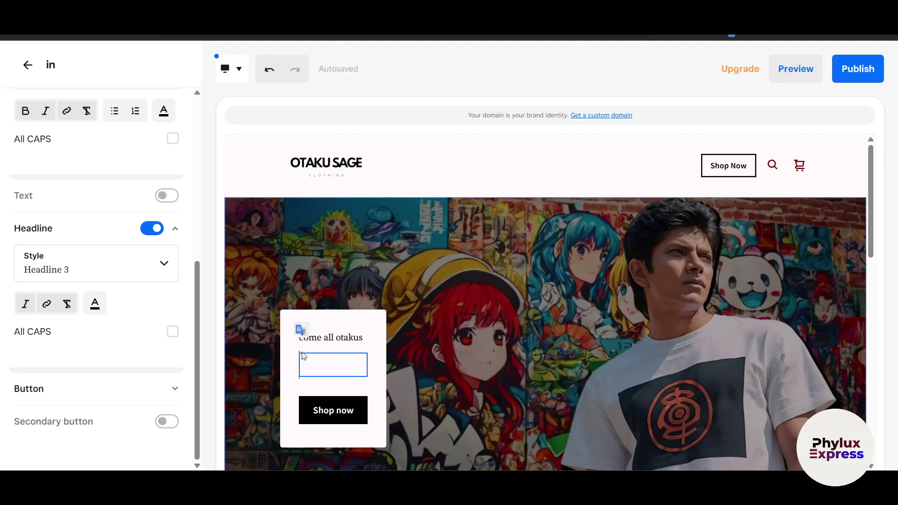
pyautogui.hotkey('ctrl', 'z')
pyautogui.moveTo(398, 379); pyautogui.dragTo(422, 352)
pyautogui.press('BackSpace')
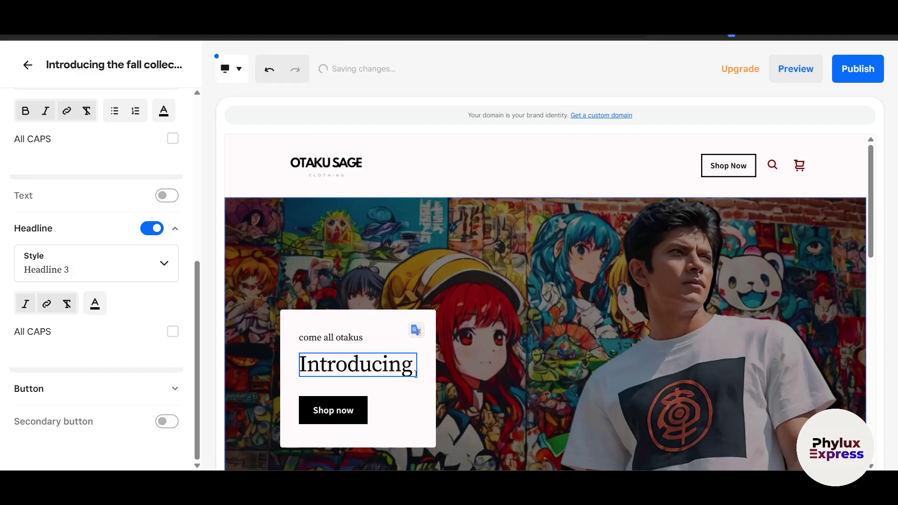
pyautogui.write('Anime')
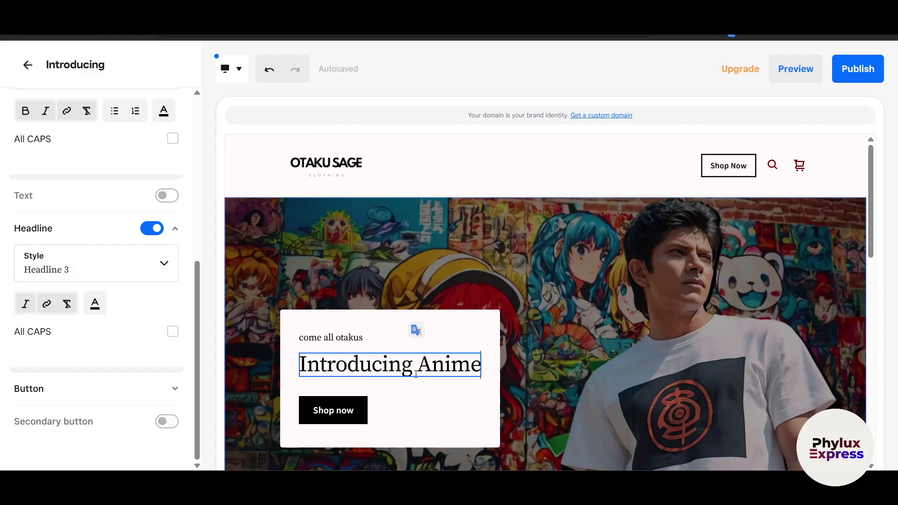
# - Keep the headline's original style and casing, leaving only the Shop now button
pyautogui.click(125, 273)
pyautogui.click(143, 304)
pyautogui.click(171, 333)
pyautogui.click(172, 334)
pyautogui.click(161, 423)
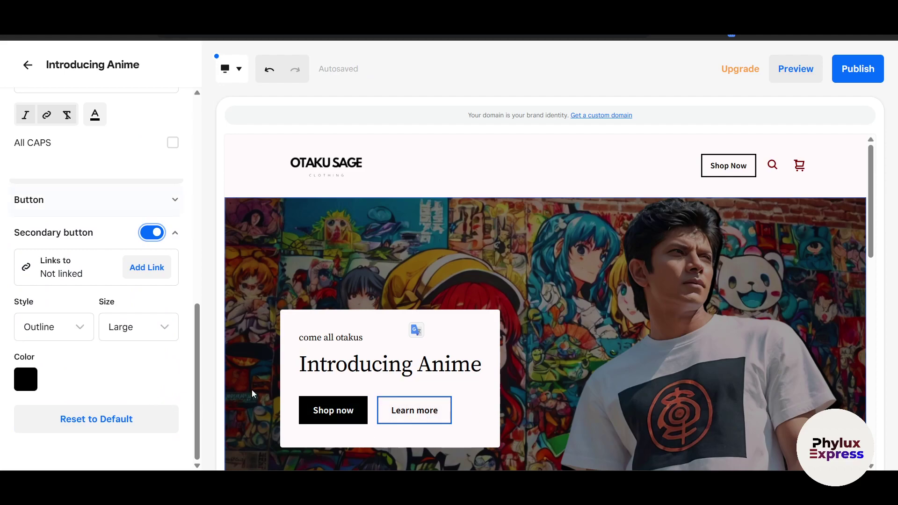
pyautogui.click(156, 235)
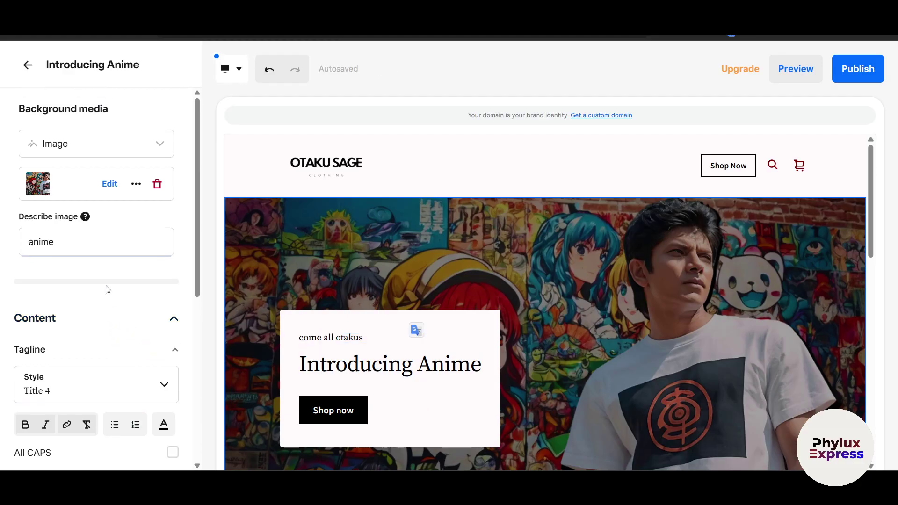
pyautogui.scroll(-5, 610, 335)
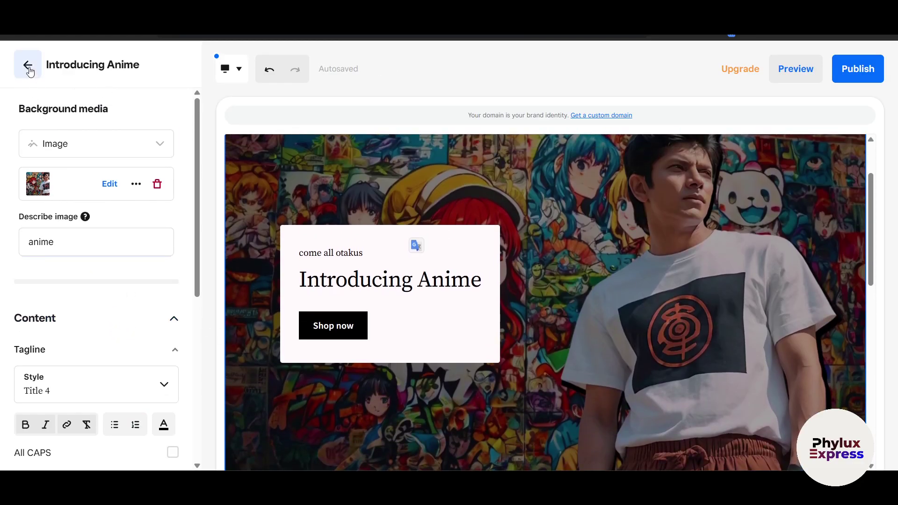
# - Close the main banner and newsletter section settings, returning to the section list
pyautogui.click(27, 64)
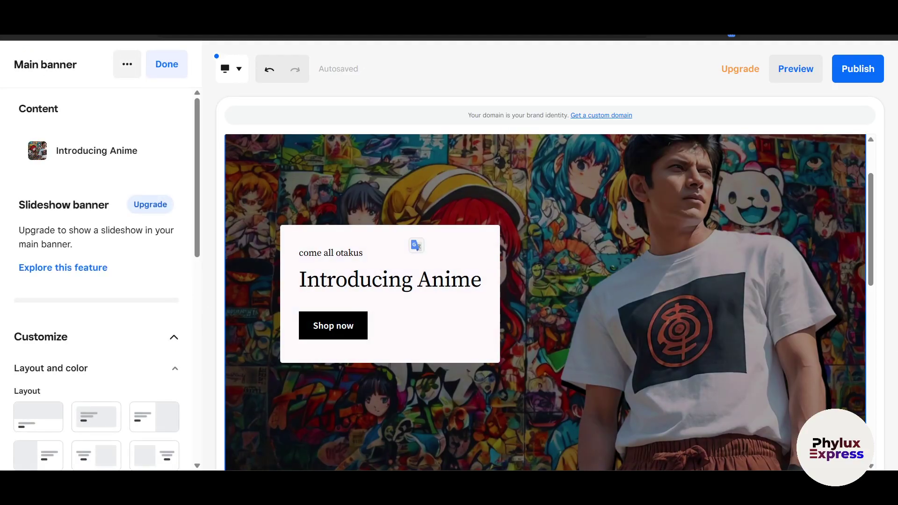
pyautogui.scroll(-5, 402, 339)
pyautogui.click(354, 321)
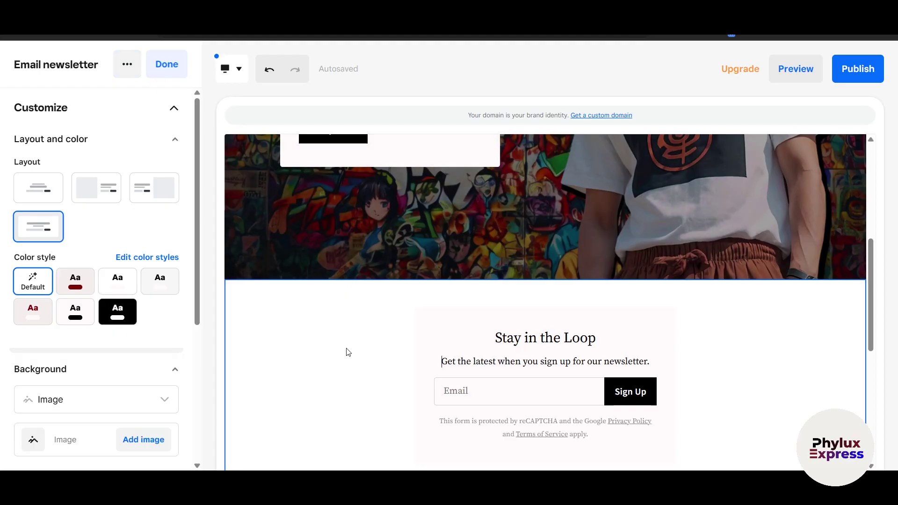
pyautogui.scroll(2, 346, 353)
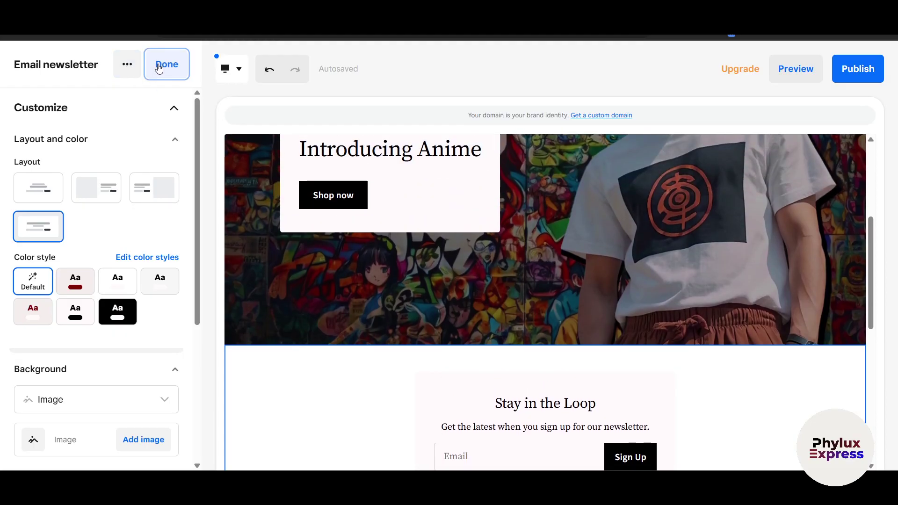
pyautogui.click(166, 64)
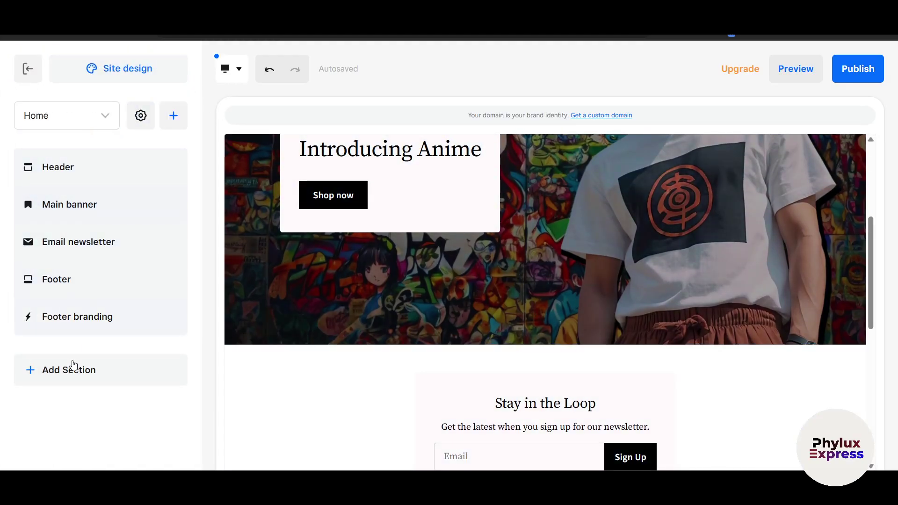
# - Add a Featured categories section with the two-tile layout
pyautogui.click(70, 372)
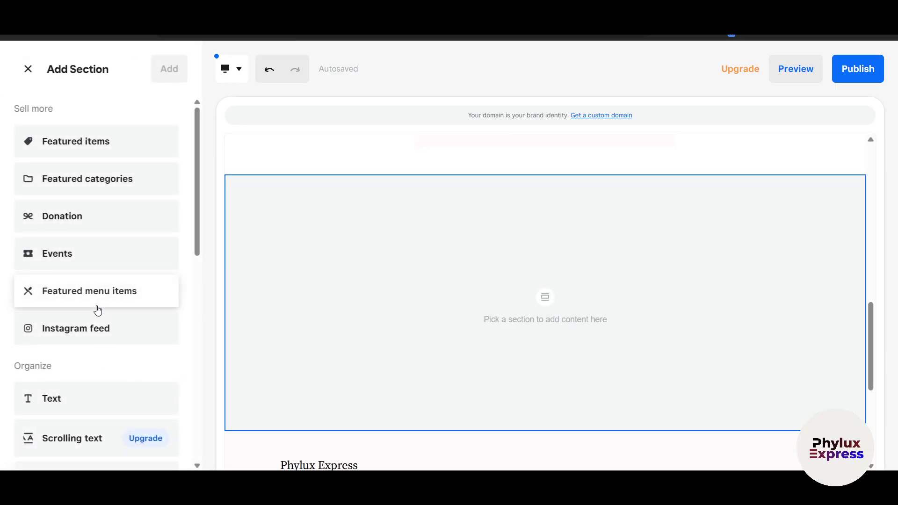
pyautogui.click(79, 187)
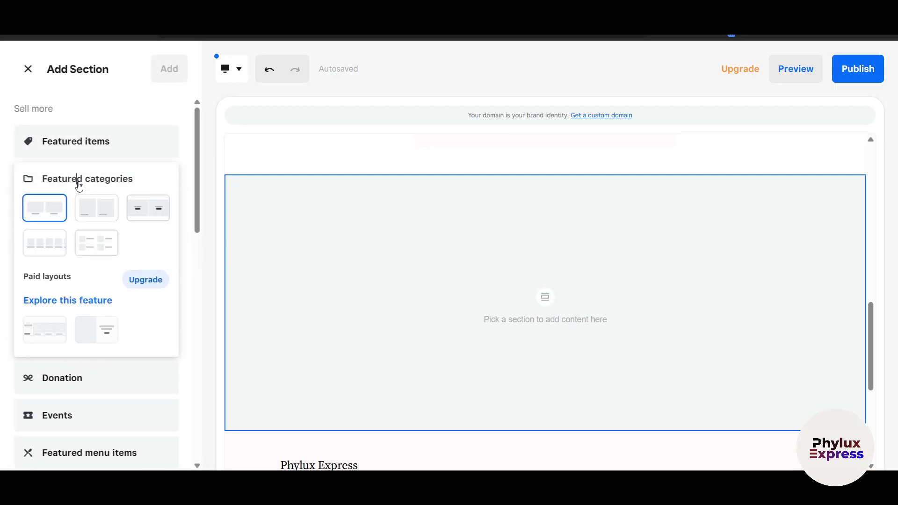
pyautogui.click(50, 247)
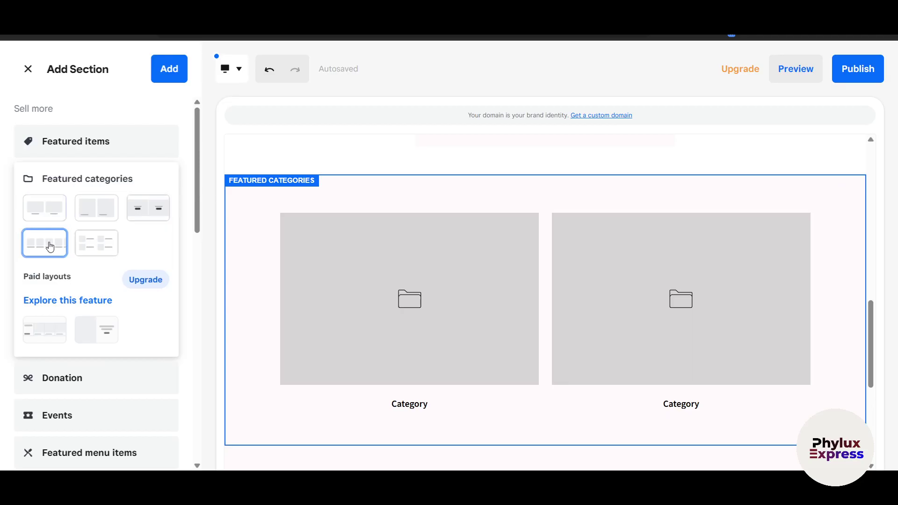
pyautogui.click(54, 210)
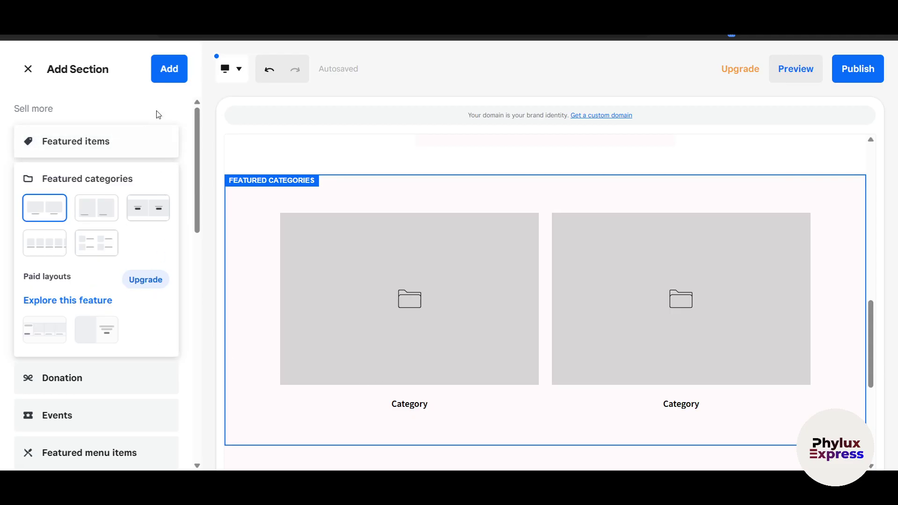
# - Add the Featured categories section and widen the spacing between its category cards
pyautogui.click(177, 73)
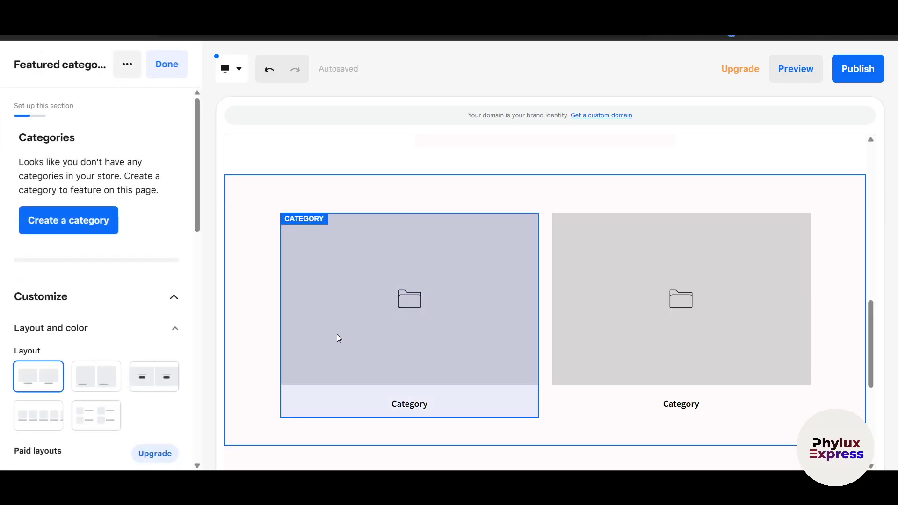
pyautogui.scroll(-2, 420, 326)
pyautogui.scroll(-2, 78, 358)
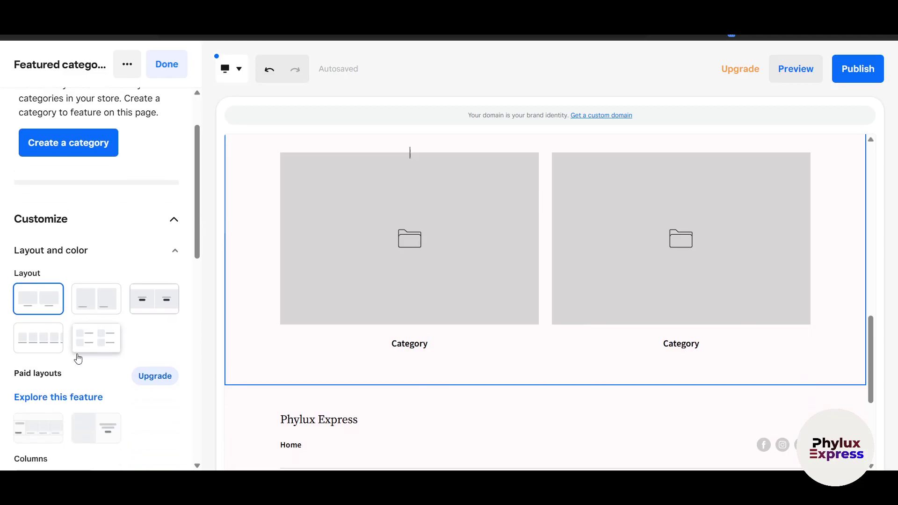
pyautogui.scroll(-6, 78, 359)
pyautogui.moveTo(46, 229); pyautogui.dragTo(94, 230)
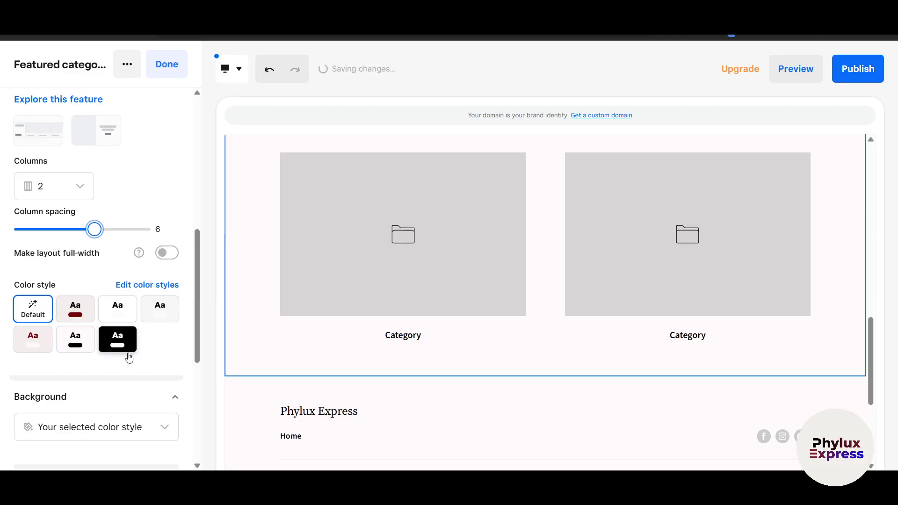
pyautogui.scroll(-3, 126, 353)
pyautogui.click(138, 305)
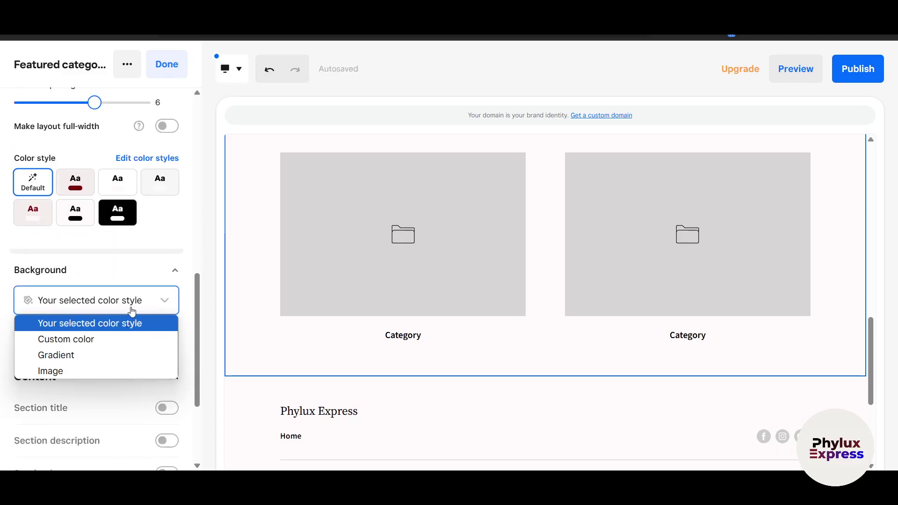
pyautogui.click(136, 273)
pyautogui.scroll(-3, 136, 274)
# - Show a section title and rename it 'best Sellers'
pyautogui.click(166, 258)
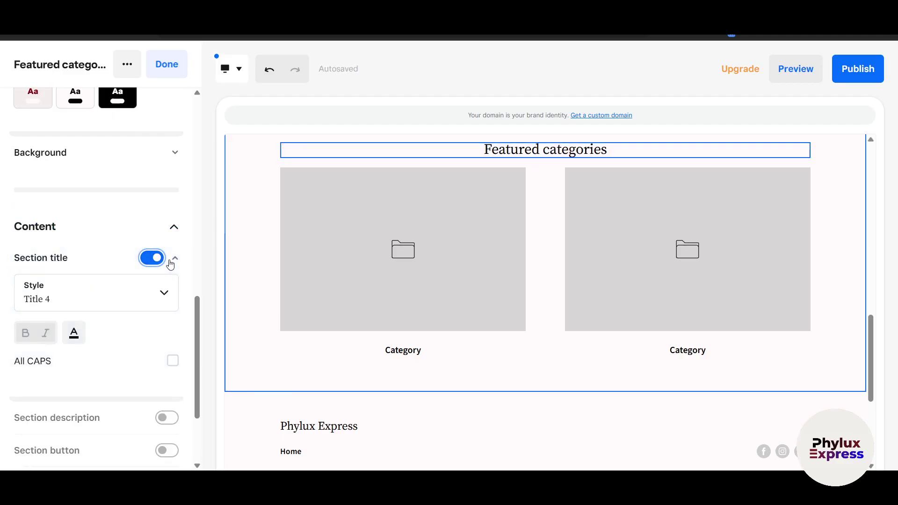
pyautogui.scroll(1, 415, 234)
pyautogui.tripleClick(538, 213)
pyautogui.write('b')
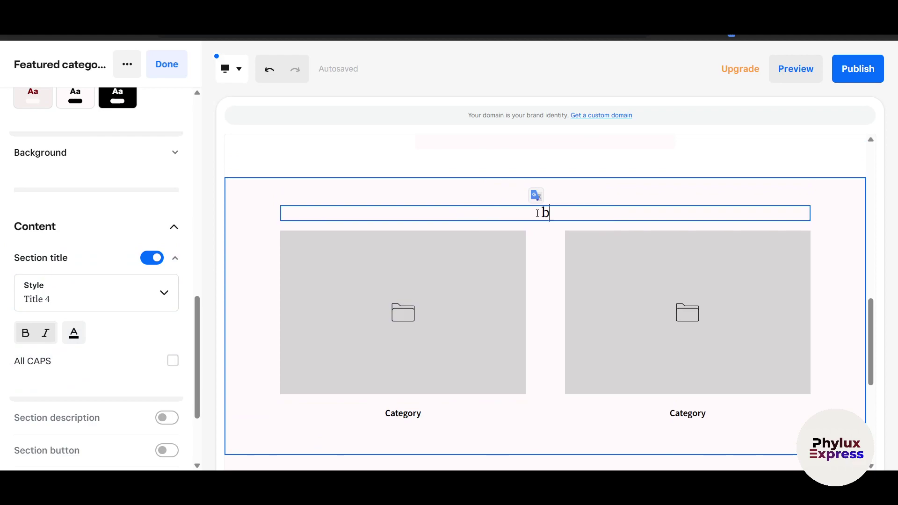
pyautogui.write('est Sellers')
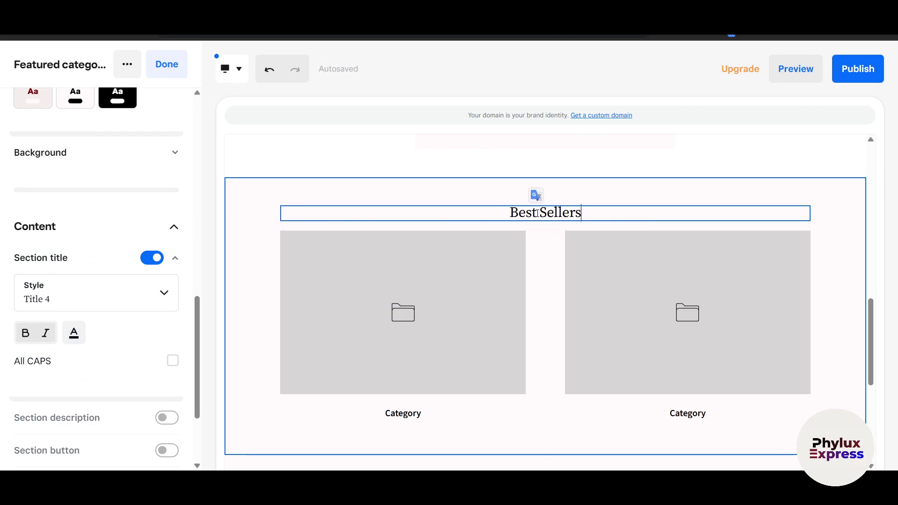
# - Keep the category titles at Large size and select the Best Sellers heading
pyautogui.scroll(-3, 100, 355)
pyautogui.click(107, 366)
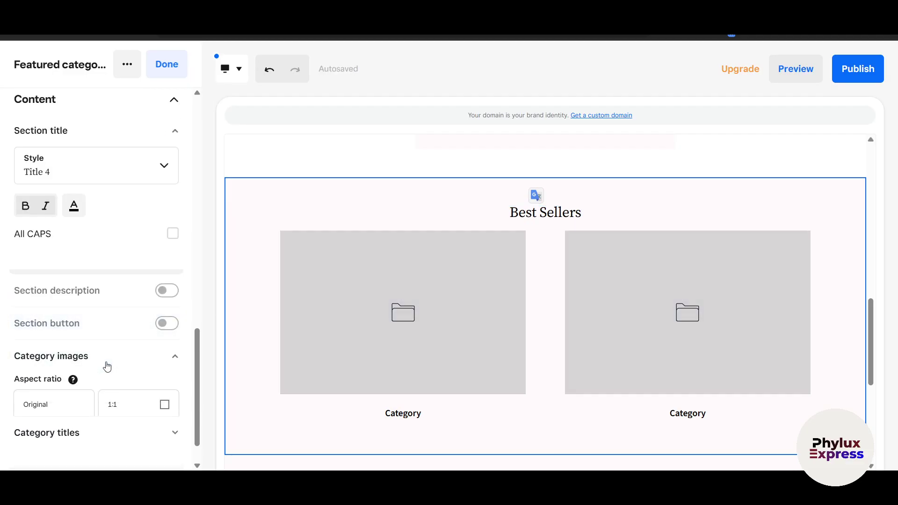
pyautogui.click(133, 366)
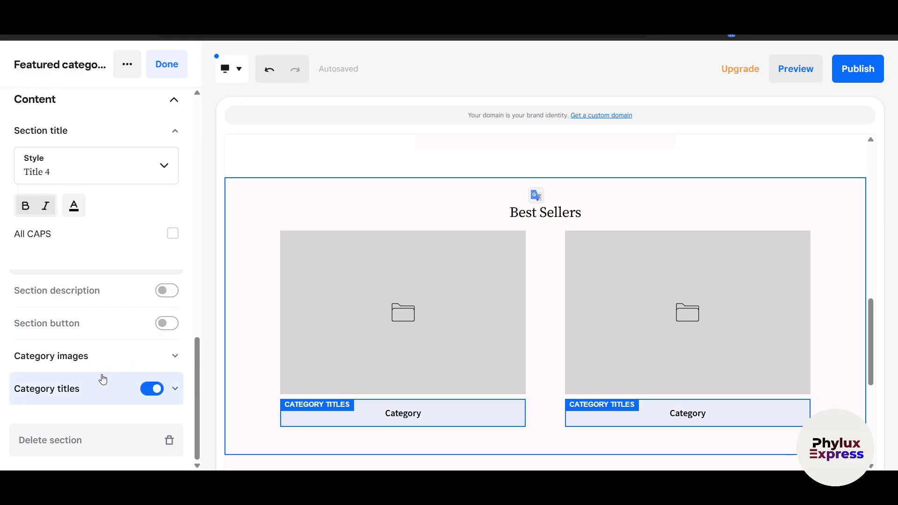
pyautogui.click(84, 394)
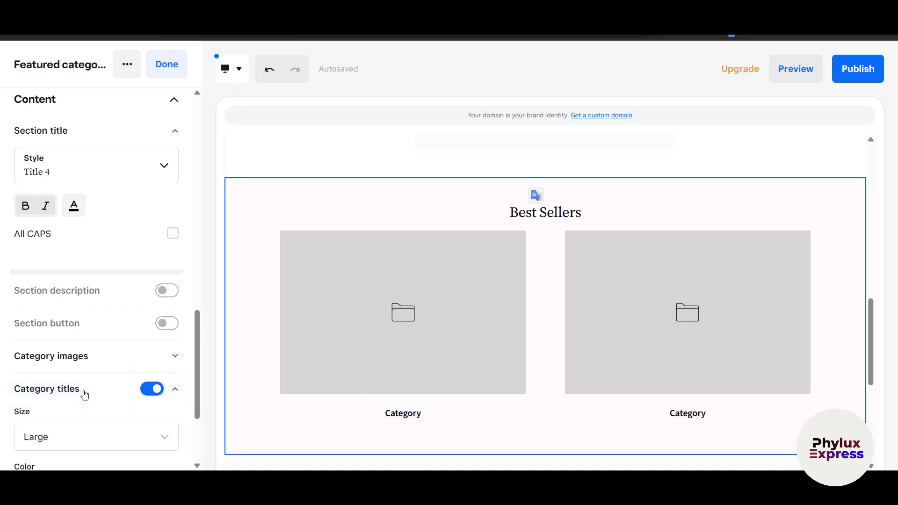
pyautogui.scroll(-3, 89, 395)
pyautogui.click(84, 303)
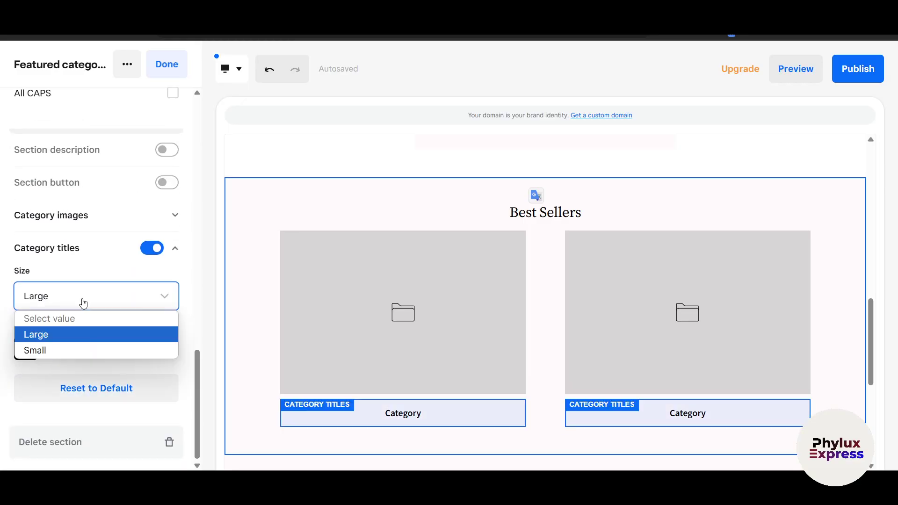
pyautogui.click(84, 334)
pyautogui.scroll(-2, 395, 411)
pyautogui.click(400, 345)
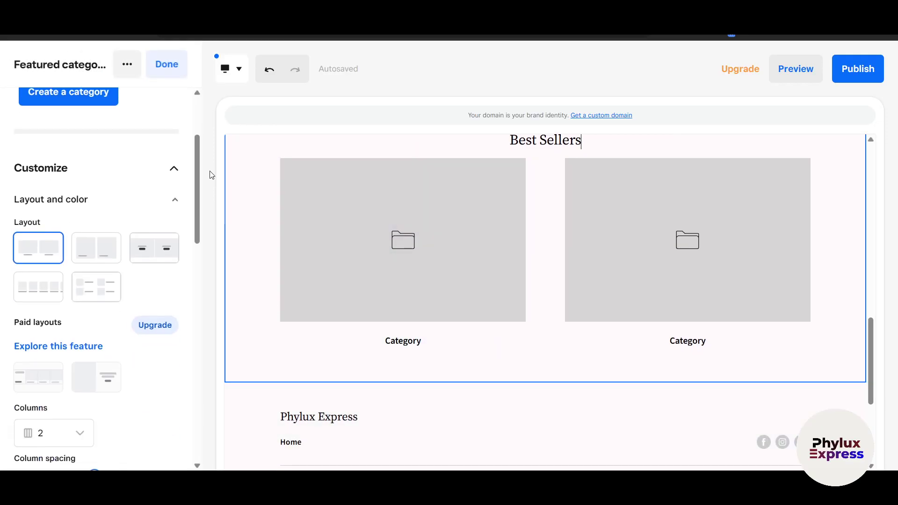
# - Finish the Featured categories section and review the Home page's General settings
pyautogui.click(166, 64)
pyautogui.scroll(-4, 347, 372)
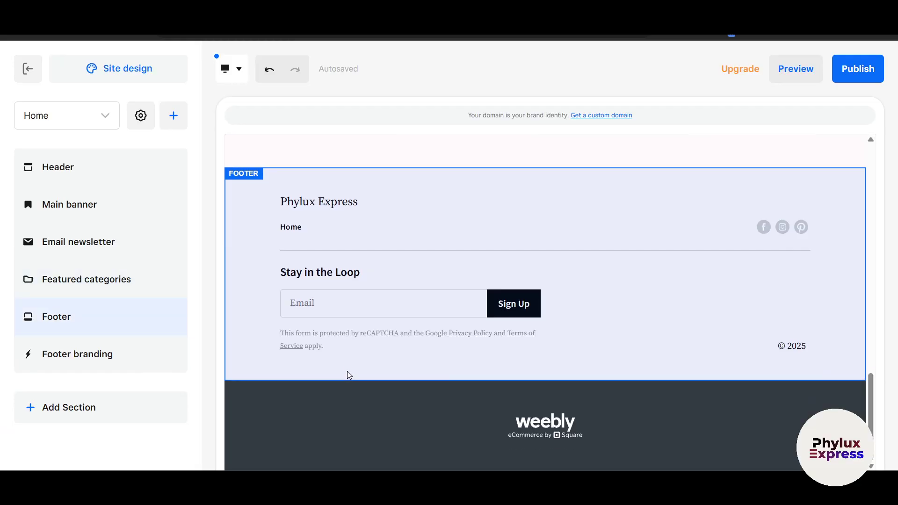
pyautogui.scroll(3, 347, 371)
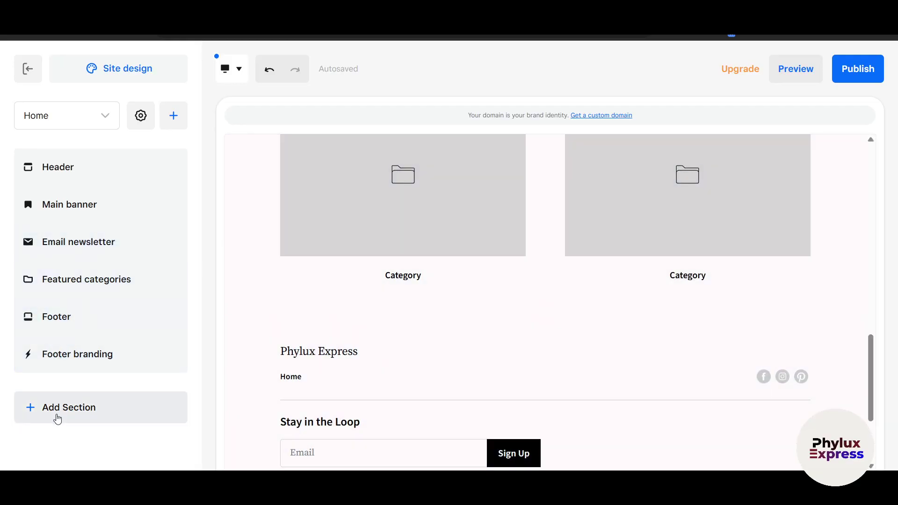
pyautogui.scroll(8, 403, 287)
pyautogui.scroll(3, 408, 289)
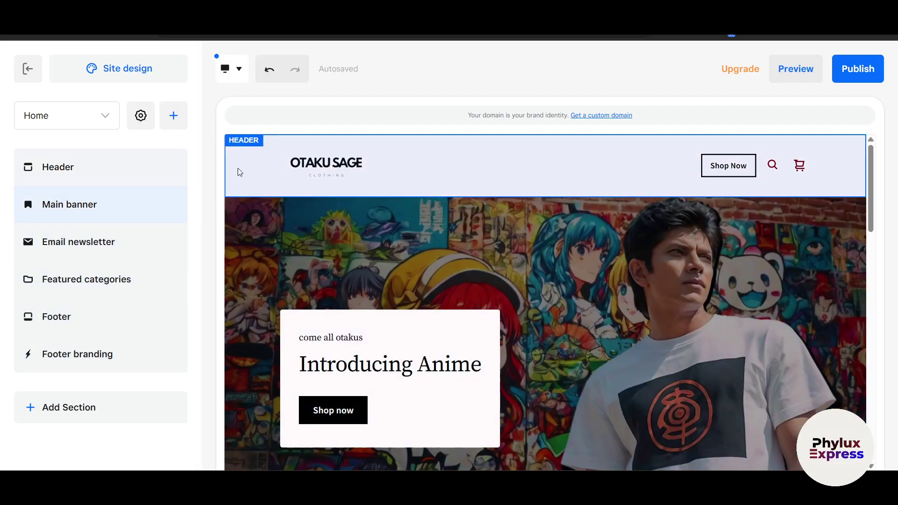
pyautogui.click(140, 116)
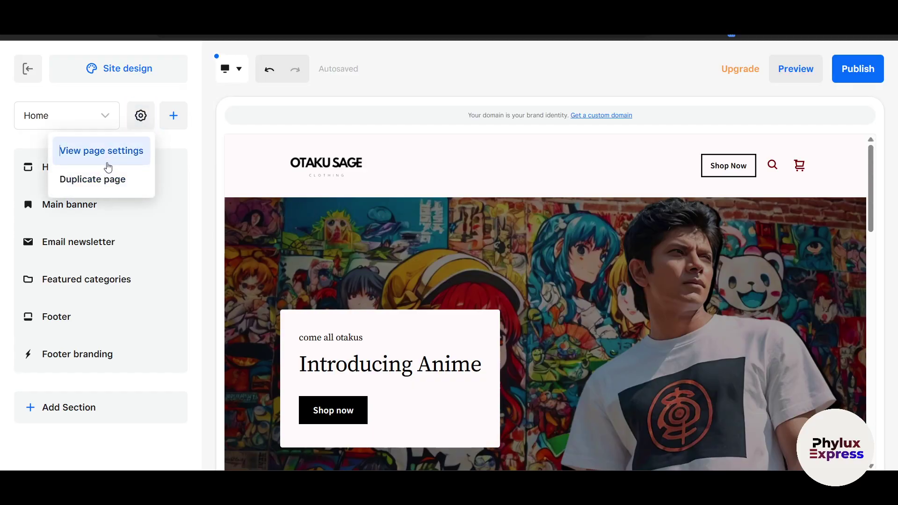
pyautogui.click(108, 167)
pyautogui.scroll(-1, 384, 270)
pyautogui.scroll(-2, 383, 270)
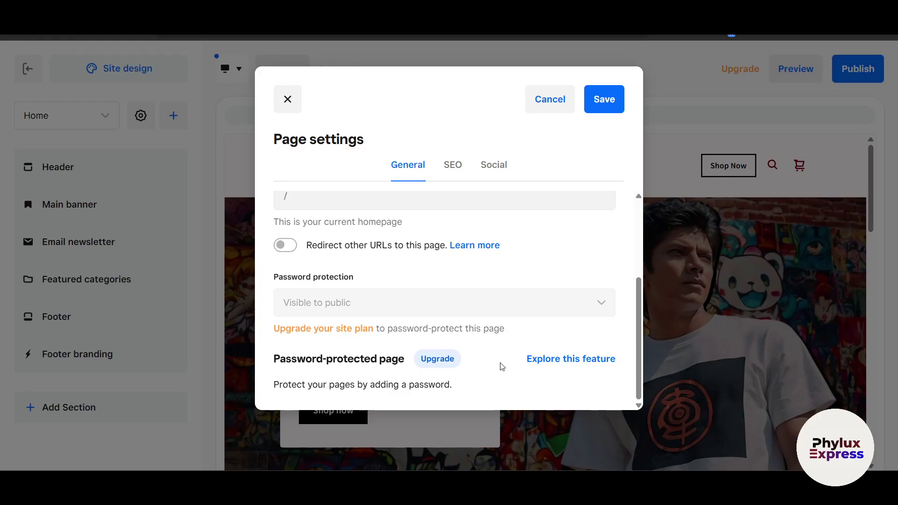
pyautogui.scroll(3, 502, 366)
pyautogui.scroll(-5, 479, 364)
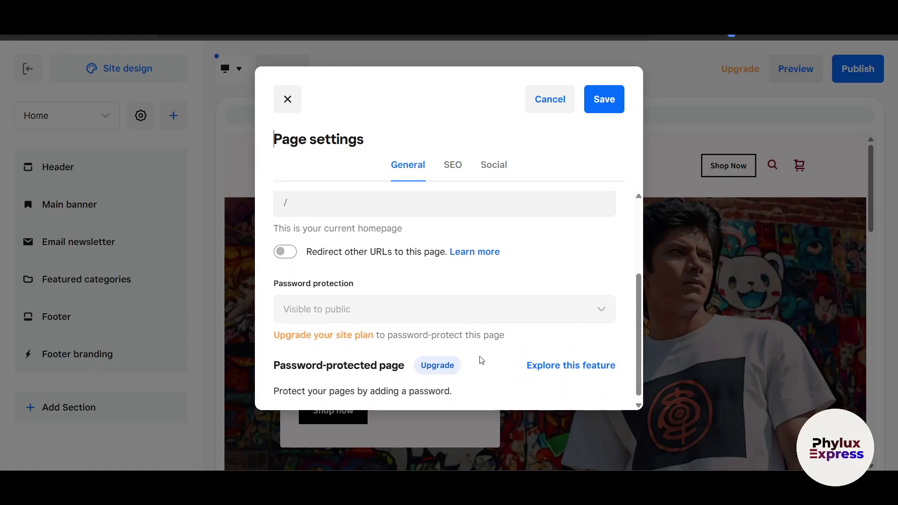
pyautogui.scroll(5, 481, 360)
# - Review the Home page's SEO and Social settings, with SEO title 'Home', and save them
pyautogui.click(452, 165)
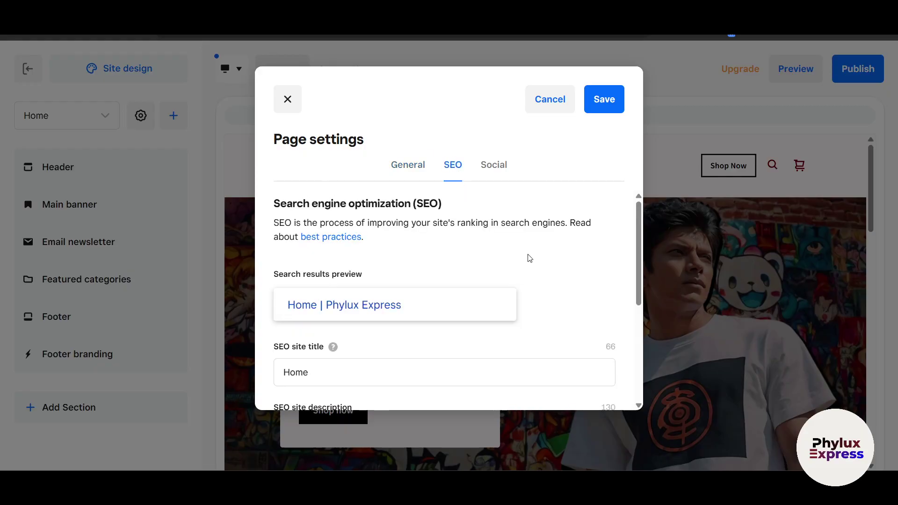
pyautogui.scroll(-4, 468, 276)
pyautogui.scroll(1, 373, 269)
pyautogui.scroll(-1, 356, 290)
pyautogui.scroll(-1, 393, 309)
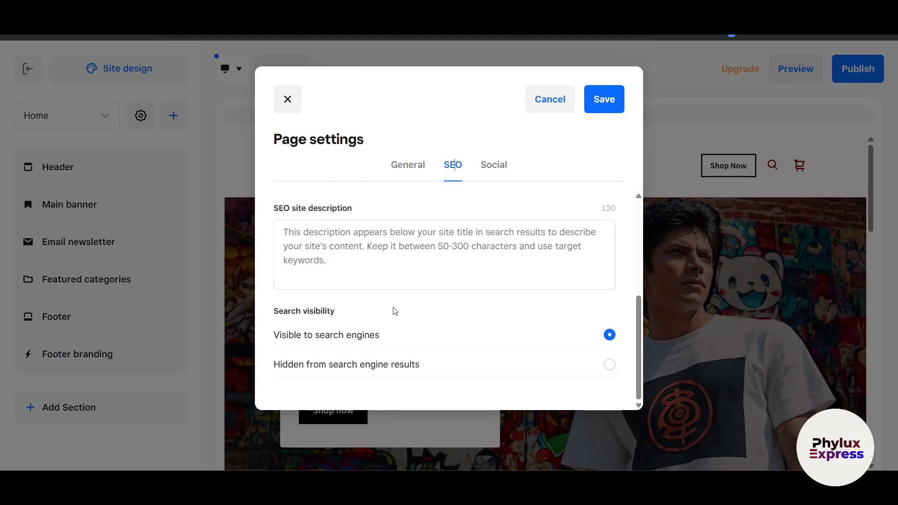
pyautogui.click(492, 171)
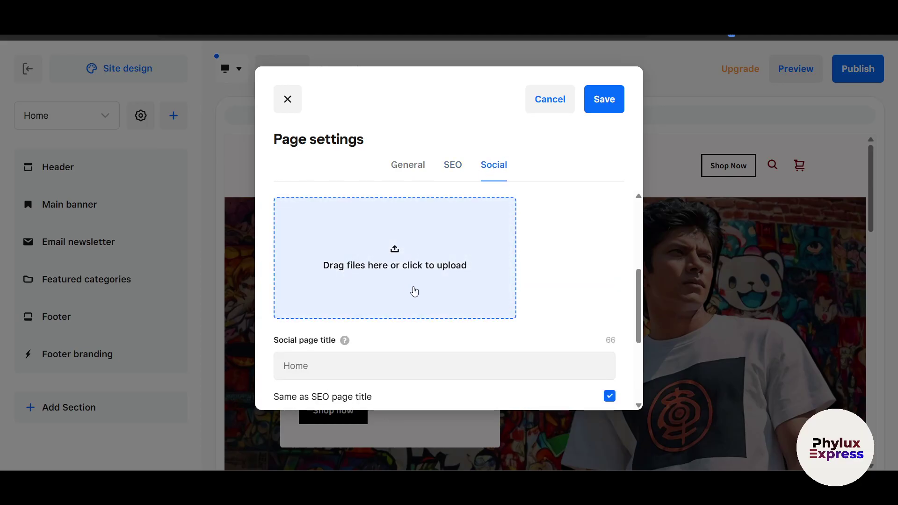
pyautogui.scroll(-3, 341, 292)
pyautogui.scroll(-2, 367, 276)
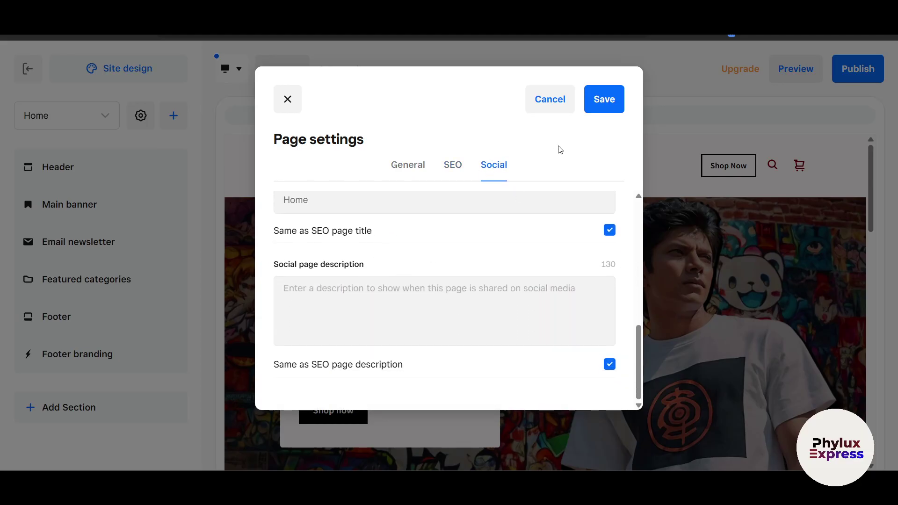
pyautogui.click(592, 109)
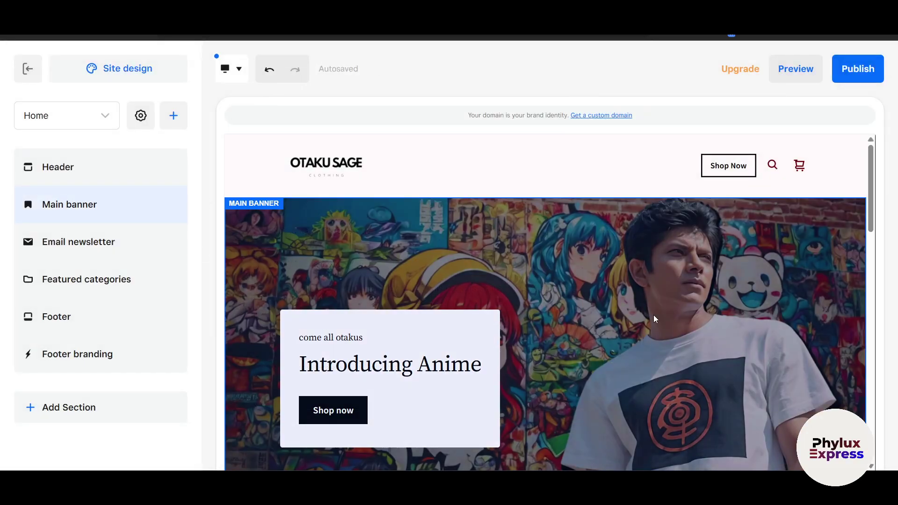
pyautogui.scroll(-5, 515, 342)
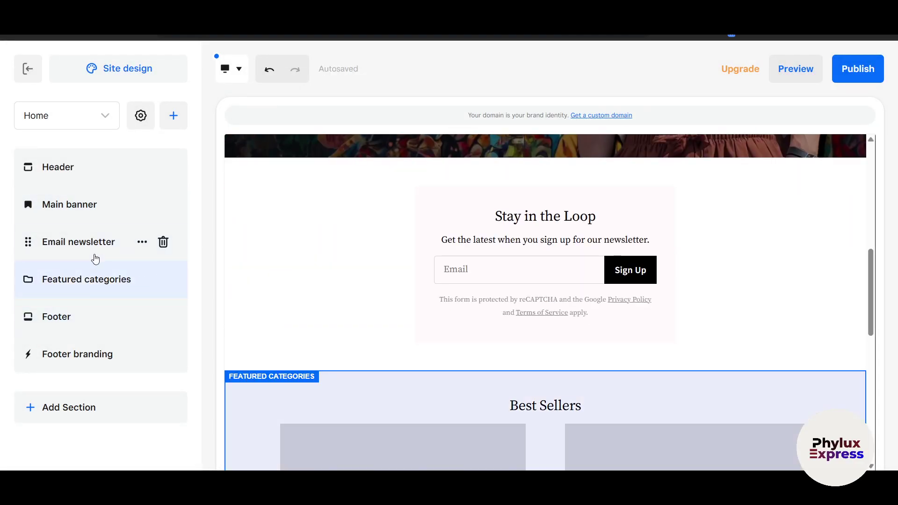
pyautogui.click(82, 320)
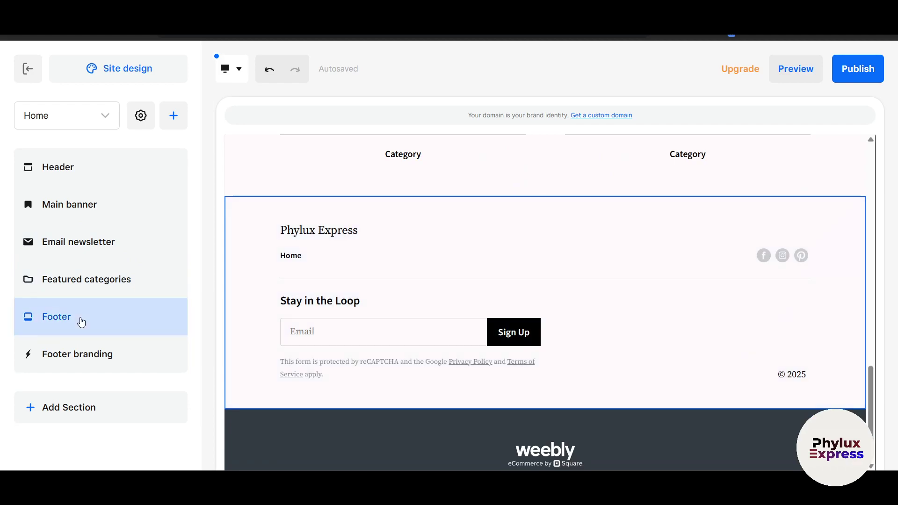
pyautogui.click(729, 255)
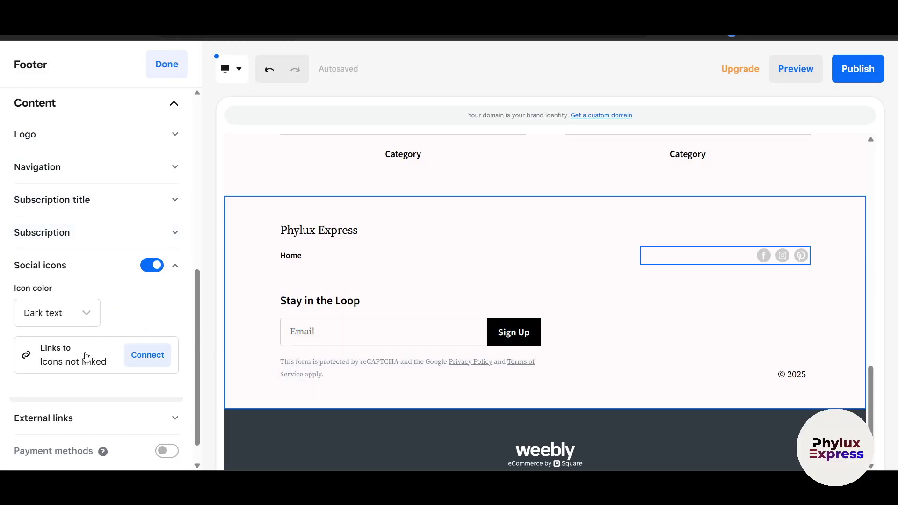
pyautogui.scroll(-1, 83, 374)
pyautogui.click(163, 423)
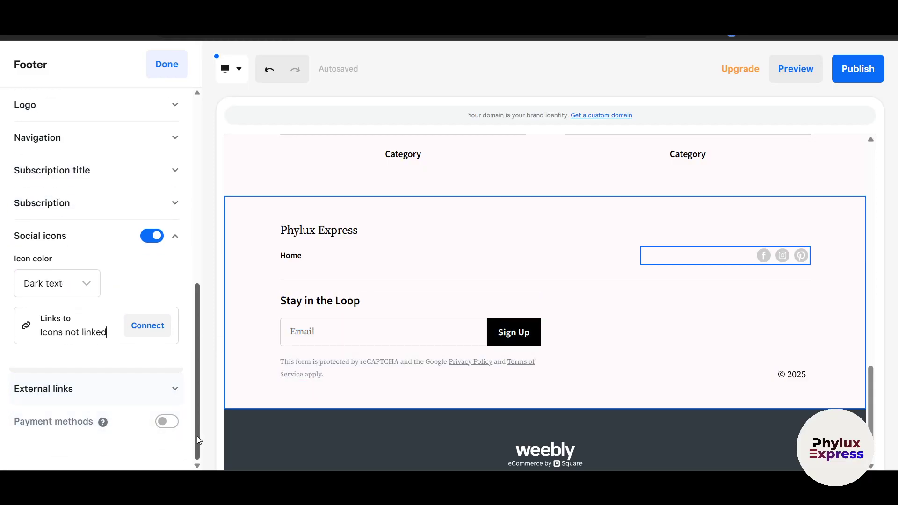
pyautogui.click(165, 424)
pyautogui.click(164, 425)
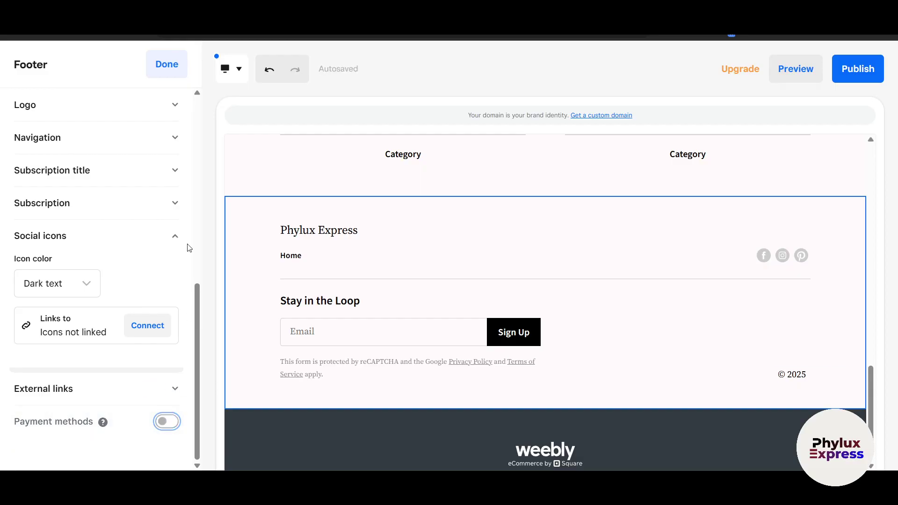
pyautogui.scroll(3, 163, 102)
pyautogui.click(158, 64)
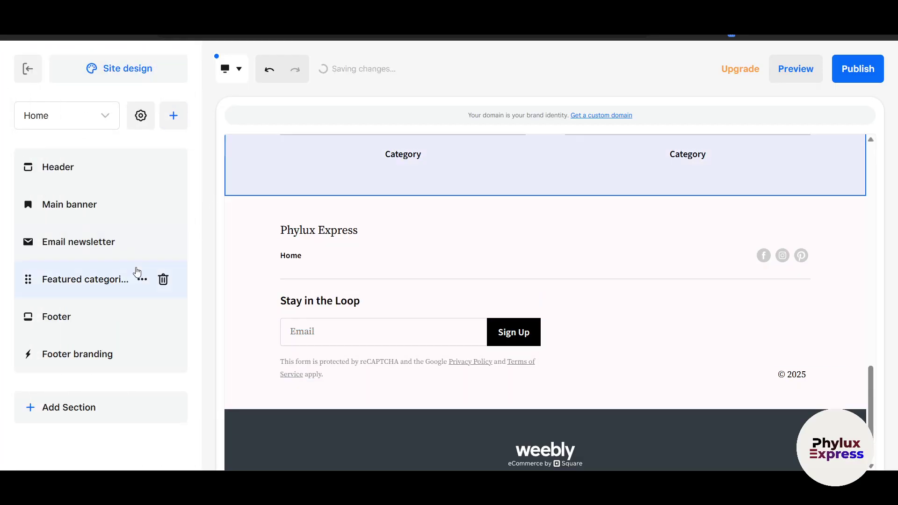
# - Switch the editor to the Shop All category page and scroll through its placeholder items
pyautogui.click(69, 126)
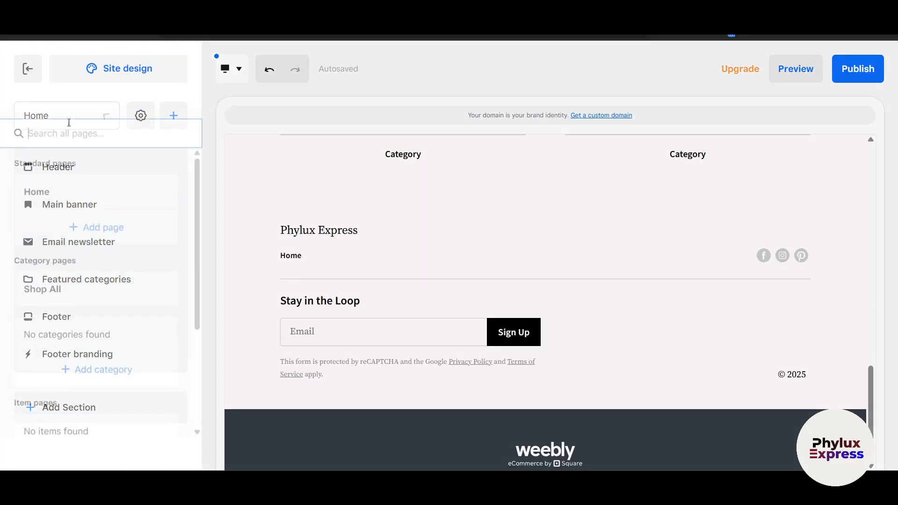
pyautogui.scroll(-3, 123, 350)
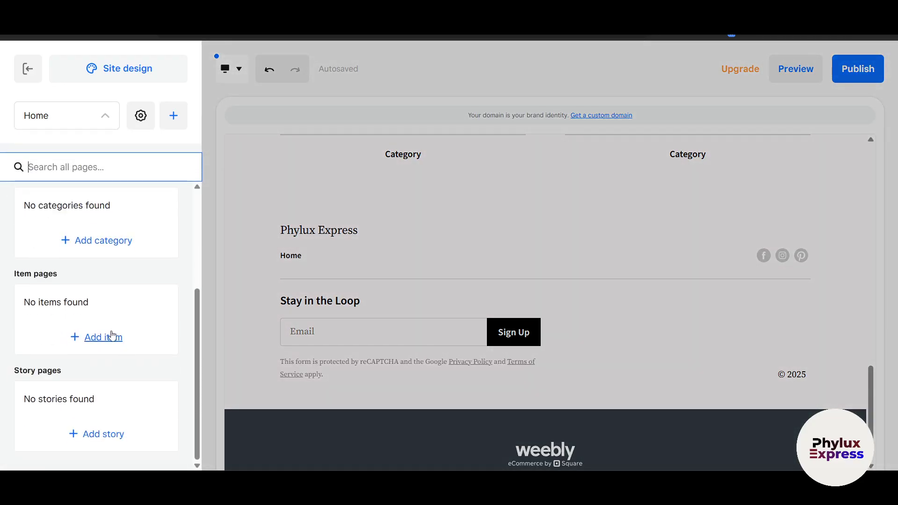
pyautogui.scroll(2, 93, 304)
pyautogui.scroll(2, 54, 255)
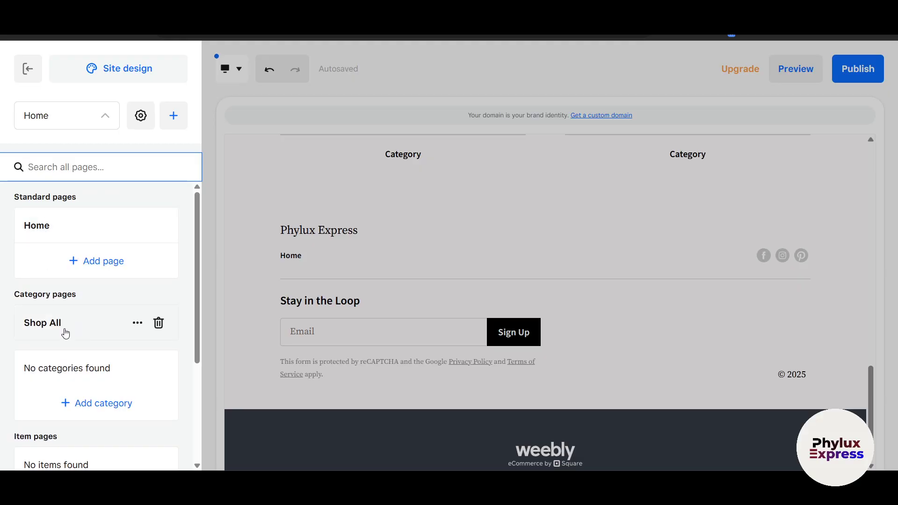
pyautogui.click(73, 125)
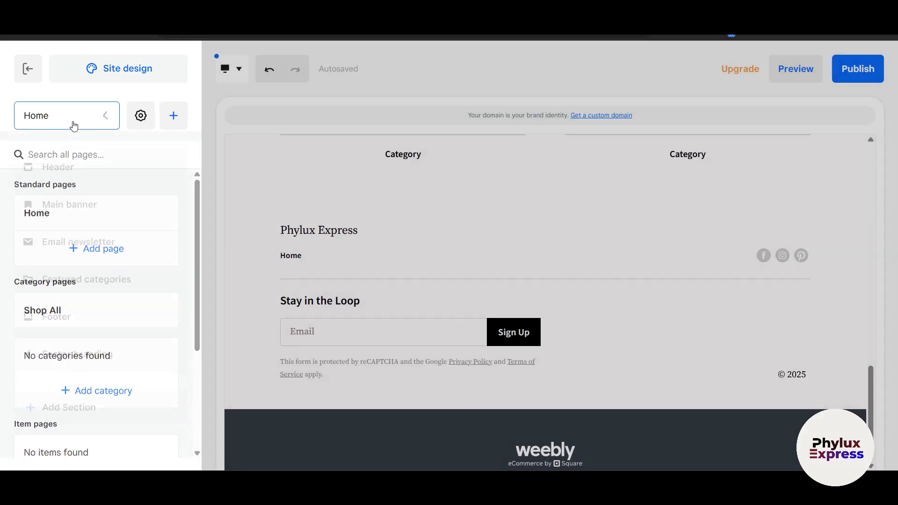
pyautogui.click(72, 123)
pyautogui.scroll(-2, 86, 319)
pyautogui.scroll(-2, 79, 327)
pyautogui.scroll(3, 64, 276)
pyautogui.click(48, 315)
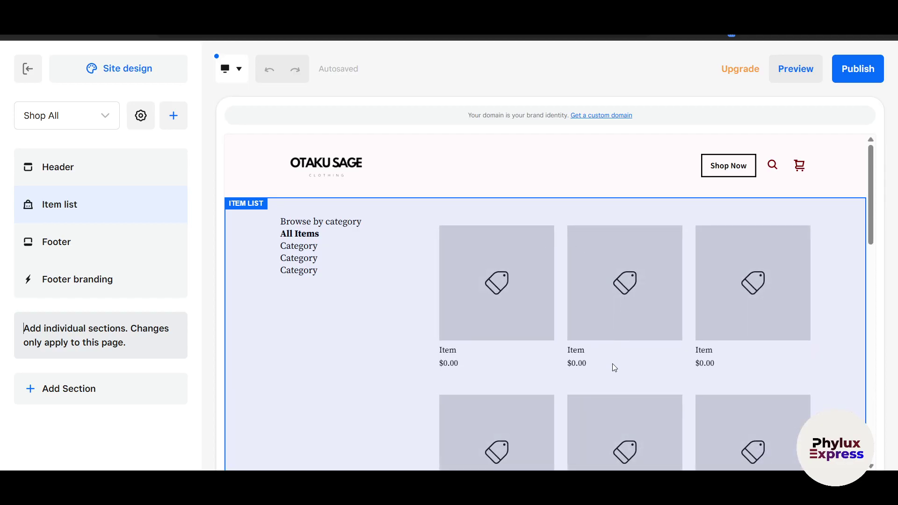
pyautogui.scroll(-2, 448, 246)
pyautogui.scroll(-2, 725, 391)
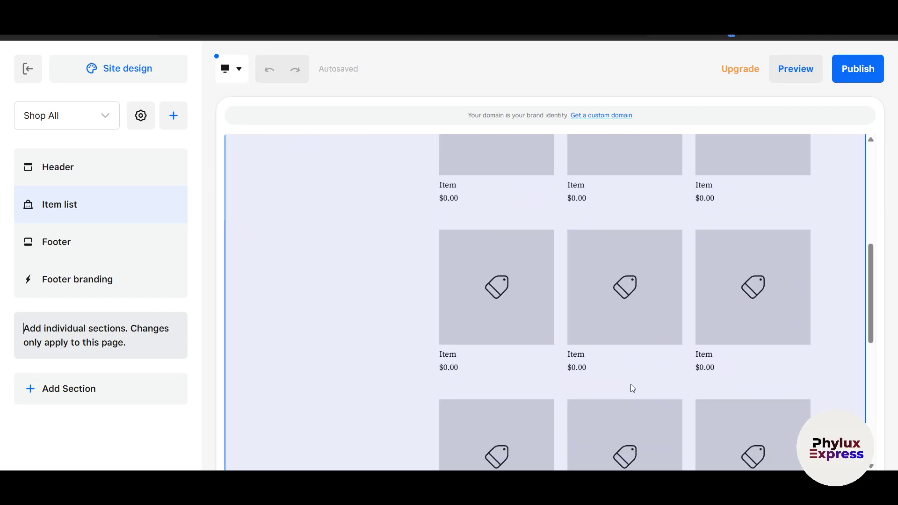
pyautogui.scroll(-5, 632, 388)
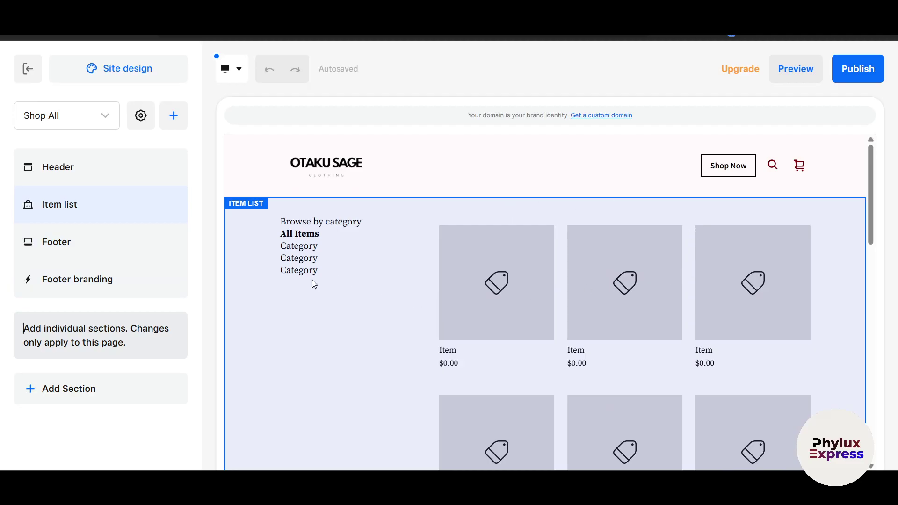
# - Give the shop item list column spacing 4, row spacing 6 and medium image-text spacing
pyautogui.click(348, 278)
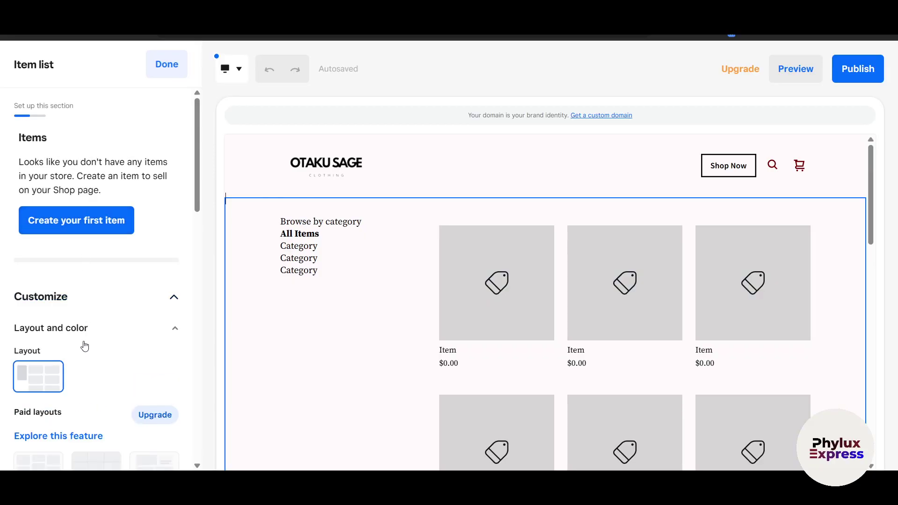
pyautogui.scroll(-3, 70, 327)
pyautogui.scroll(-2, 136, 334)
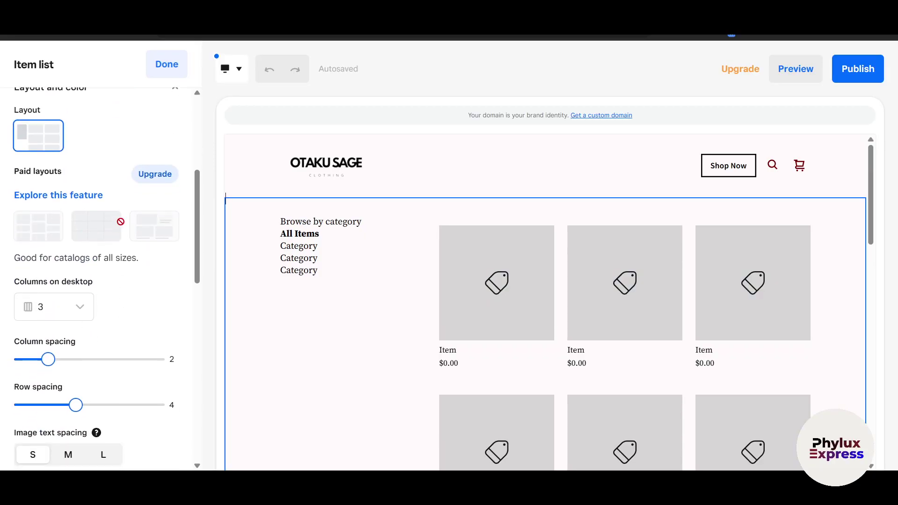
pyautogui.scroll(-2, 144, 237)
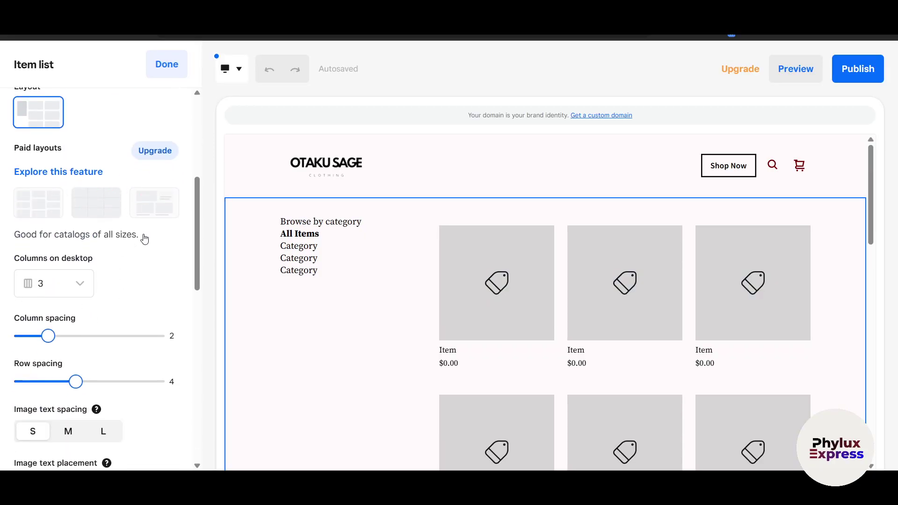
pyautogui.moveTo(48, 274); pyautogui.dragTo(76, 273)
pyautogui.moveTo(71, 313); pyautogui.dragTo(102, 319)
pyautogui.scroll(-4, 103, 346)
pyautogui.click(68, 204)
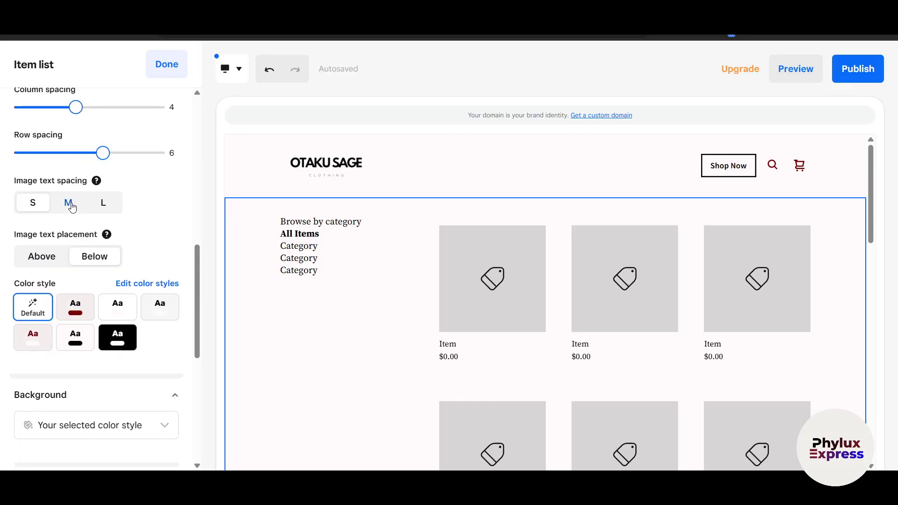
pyautogui.scroll(10, 136, 218)
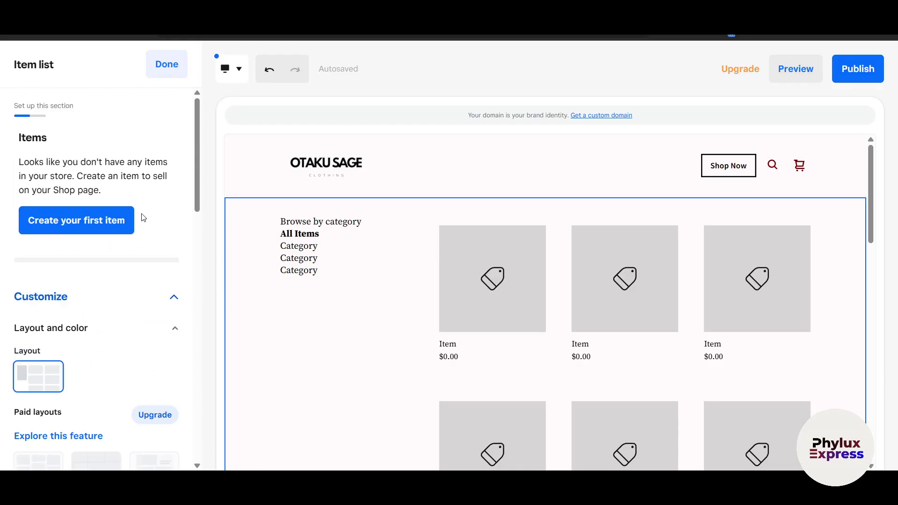
pyautogui.click(175, 74)
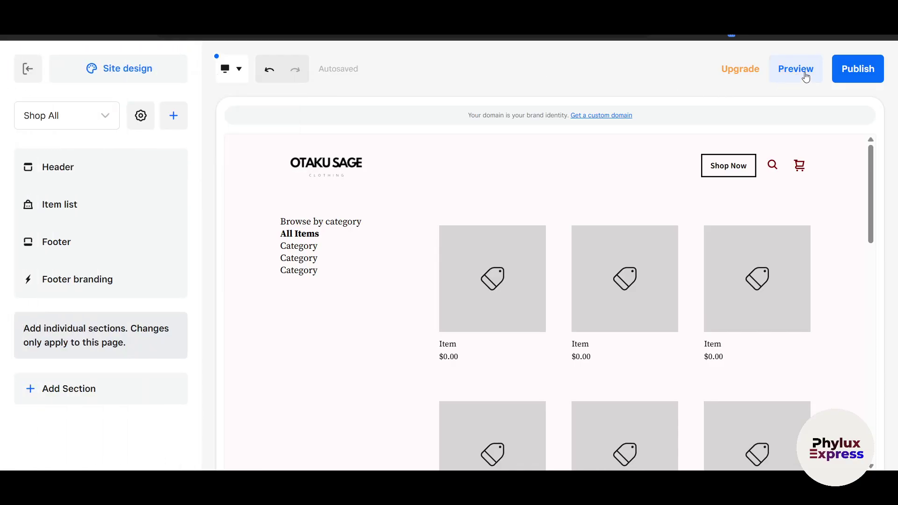
# - Switch the editor back to the Home page
pyautogui.click(60, 126)
pyautogui.click(69, 229)
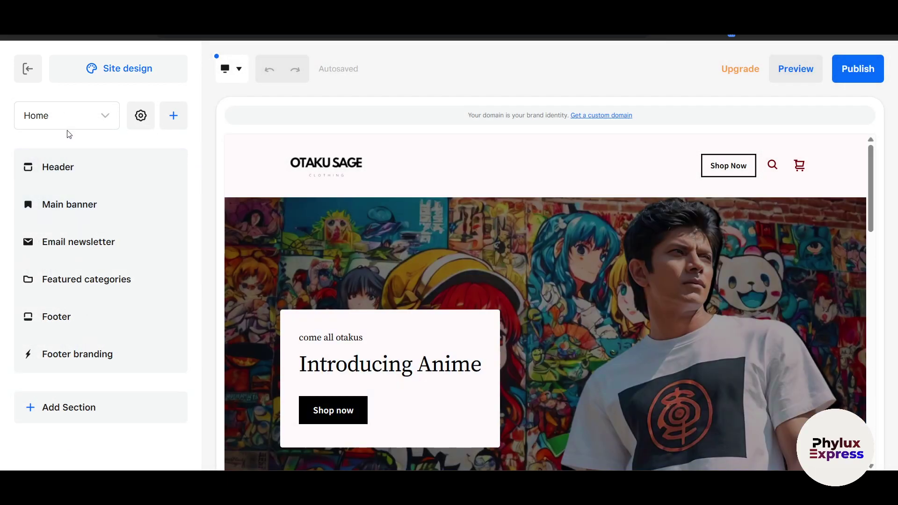
pyautogui.click(68, 129)
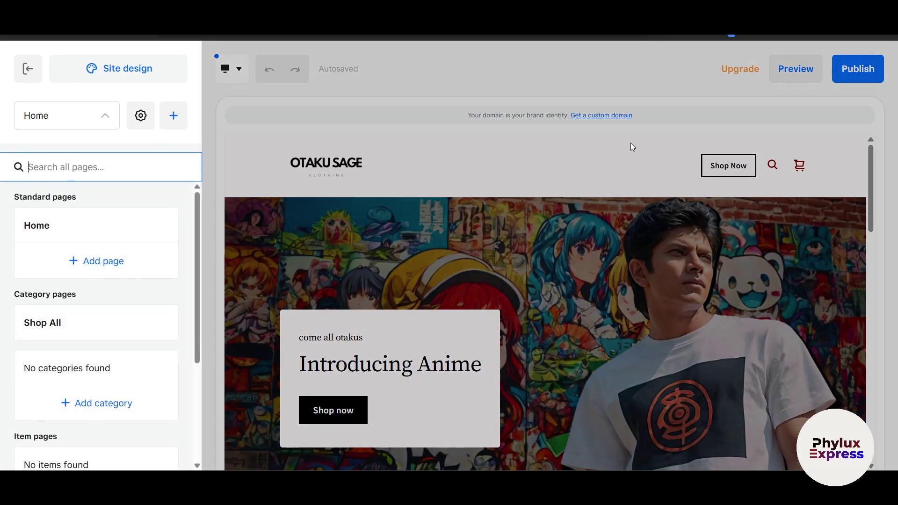
pyautogui.click(622, 143)
# - Preview the Home page on desktop and phone, then begin publishing to reach domain setup
pyautogui.click(796, 69)
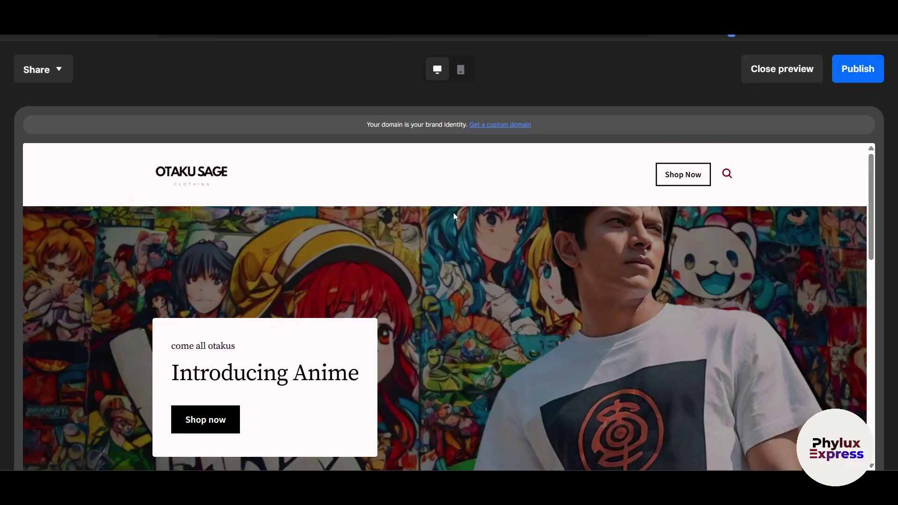
pyautogui.scroll(-10, 463, 224)
pyautogui.scroll(10, 465, 229)
pyautogui.click(460, 69)
pyautogui.scroll(-5, 467, 280)
pyautogui.scroll(5, 468, 295)
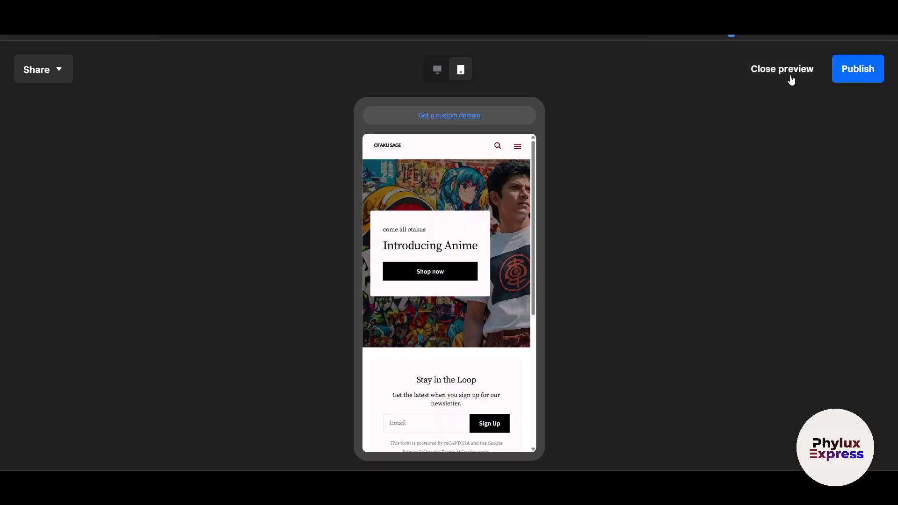
pyautogui.click(858, 70)
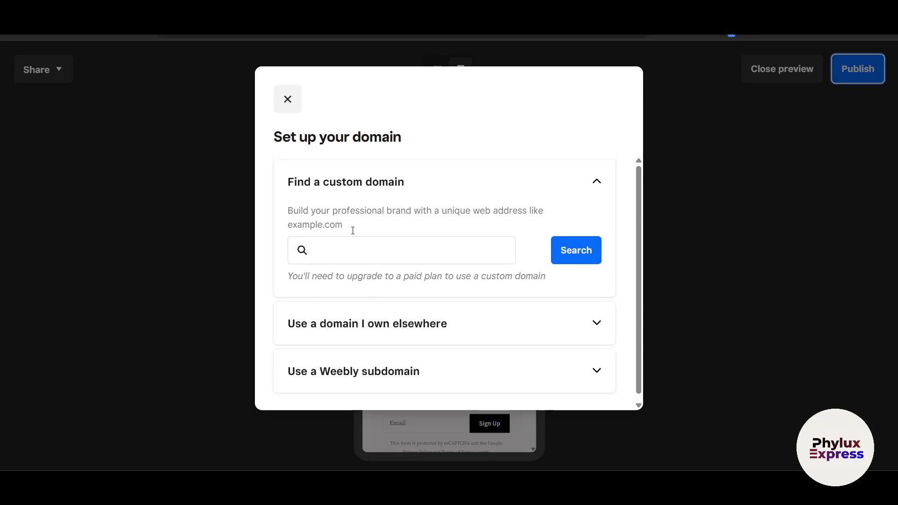
# - Look over the custom domain search and already-owned domain options, noting the paid-plan requirement
pyautogui.click(417, 184)
pyautogui.click(535, 186)
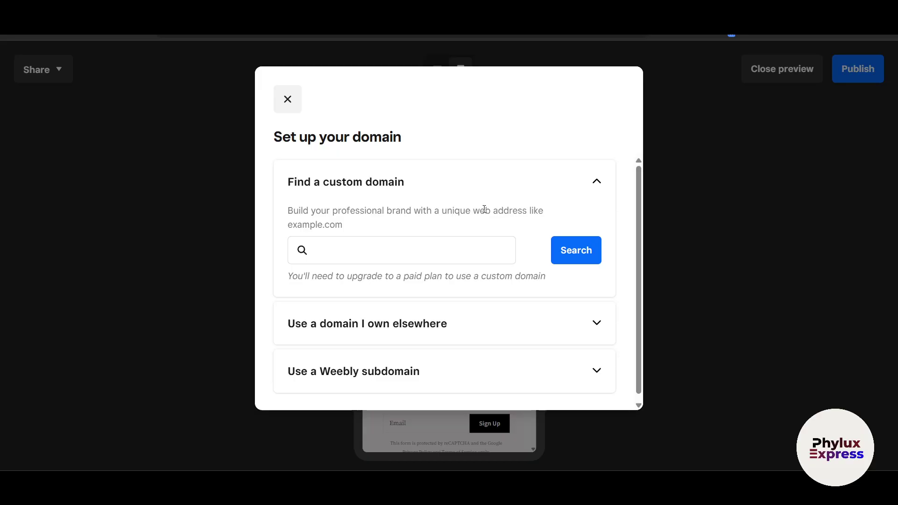
pyautogui.click(411, 240)
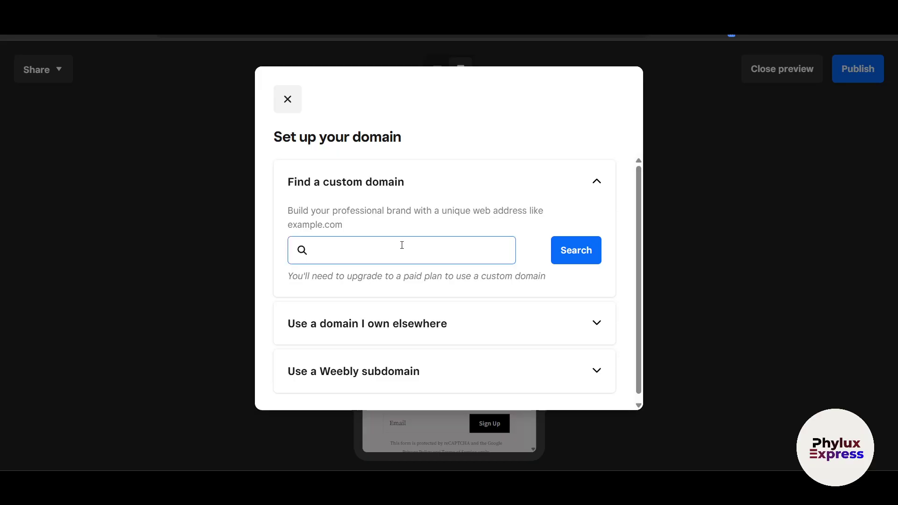
pyautogui.click(356, 257)
pyautogui.write('otakusage.com')
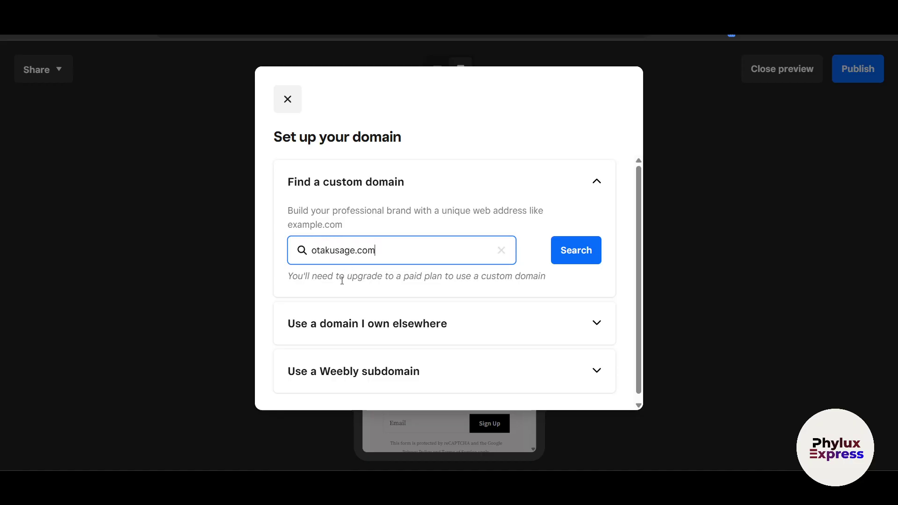
pyautogui.moveTo(423, 277); pyautogui.dragTo(523, 289)
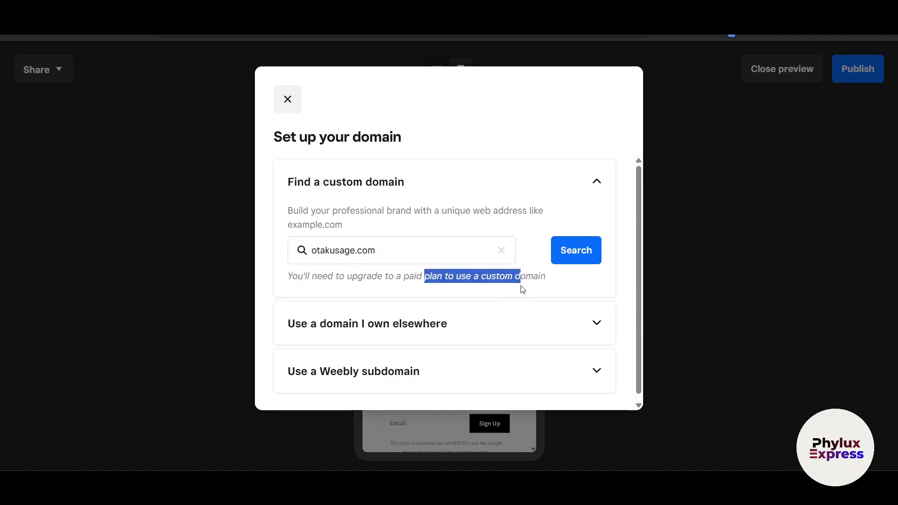
pyautogui.click(575, 284)
pyautogui.click(391, 251)
pyautogui.scroll(-1, 402, 295)
pyautogui.click(445, 319)
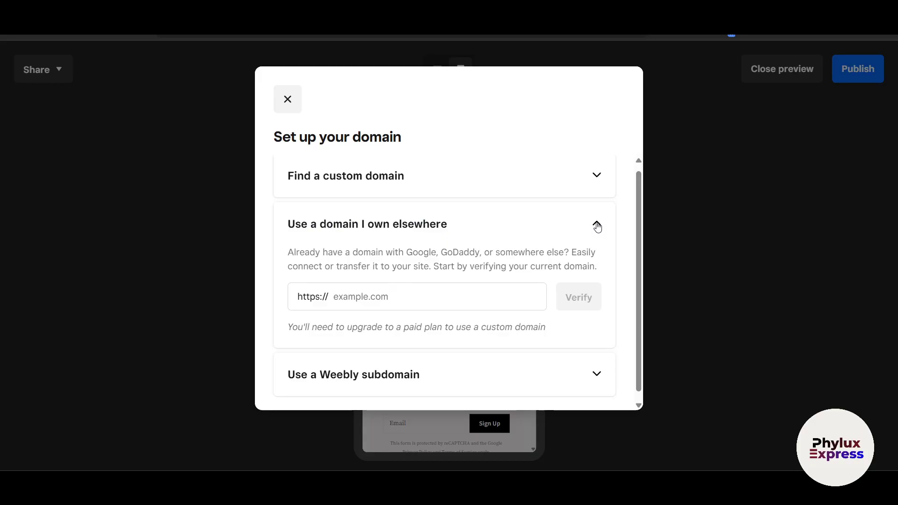
pyautogui.click(597, 227)
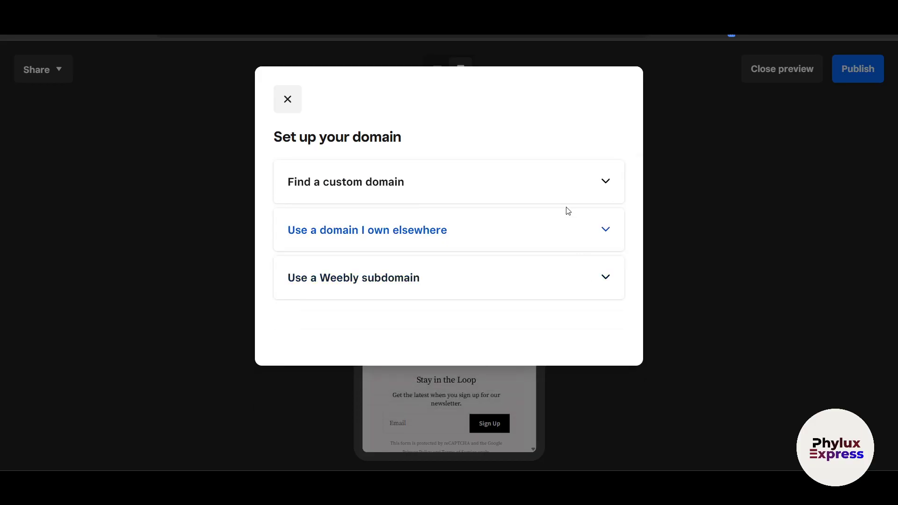
pyautogui.click(564, 194)
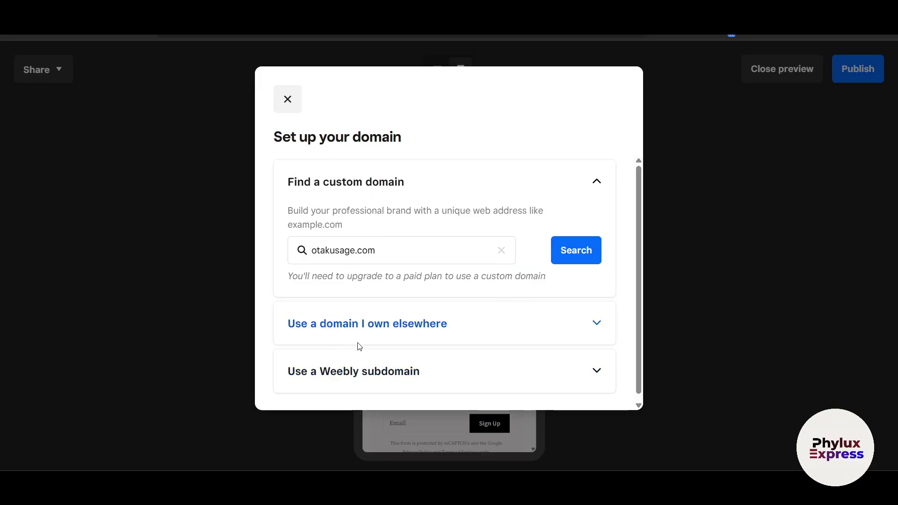
# - Publish the site on the phylux-expressphylux.weeblysite.com subdomain and open the live site
pyautogui.scroll(-1, 467, 348)
pyautogui.click(587, 360)
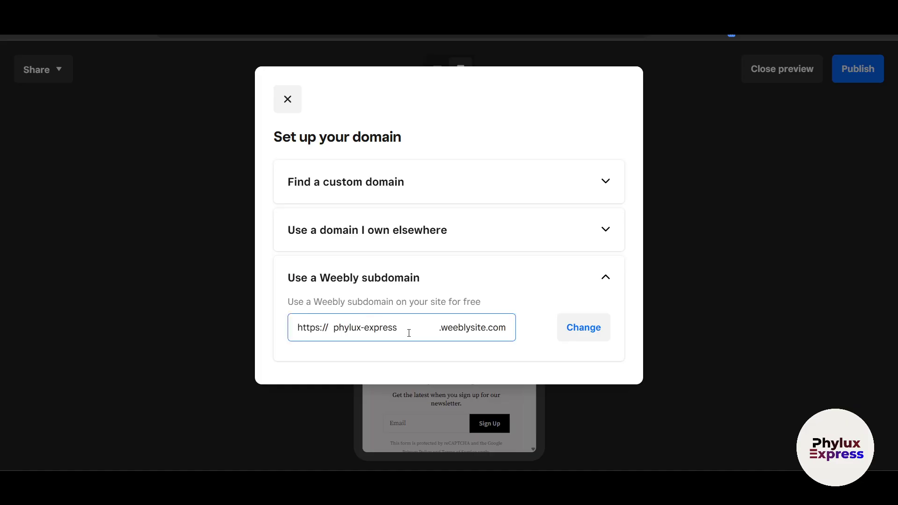
pyautogui.click(429, 328)
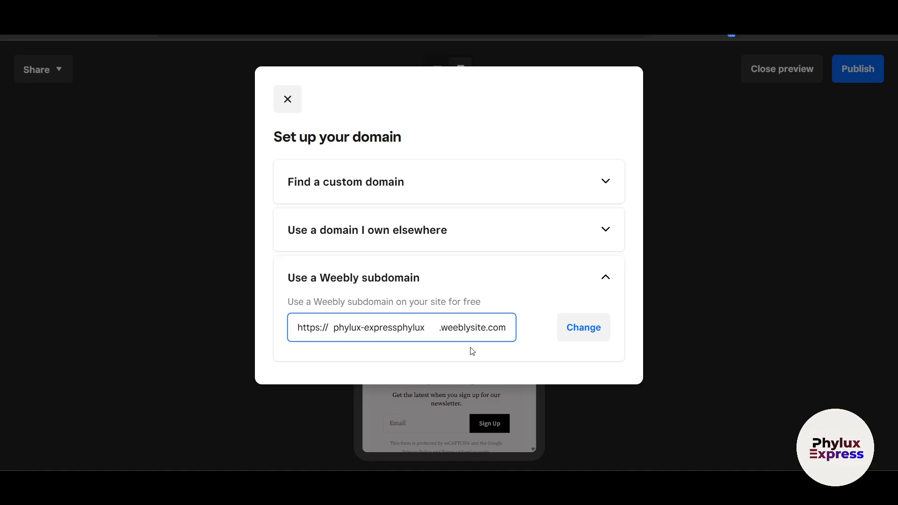
pyautogui.hotkey('ctrl', 'a')
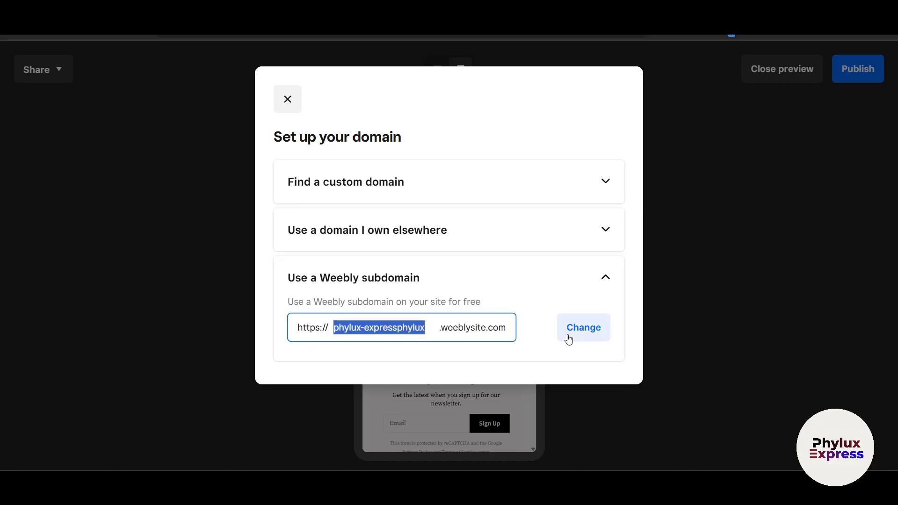
pyautogui.click(568, 340)
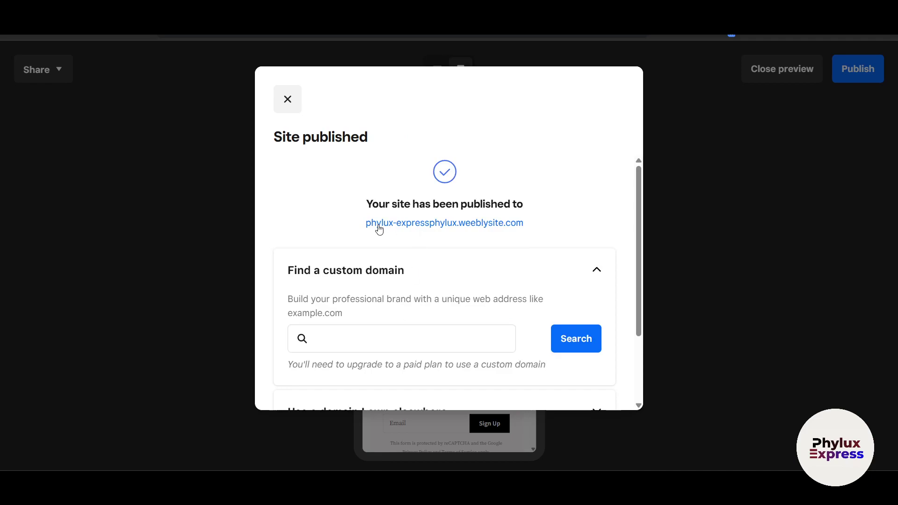
pyautogui.click(379, 224)
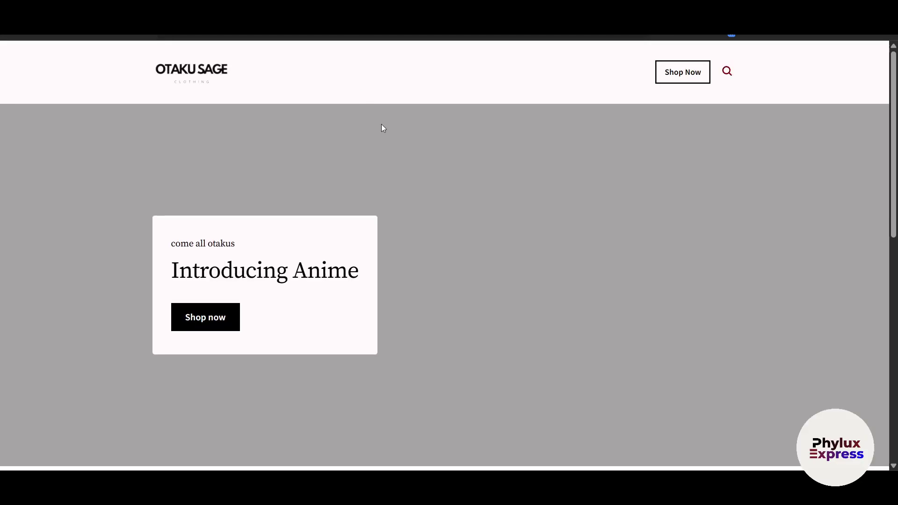
# - Scroll the live home page, then close the Site published confirmation to return to the dashboard Overview
pyautogui.scroll(-4, 402, 185)
pyautogui.scroll(5, 412, 195)
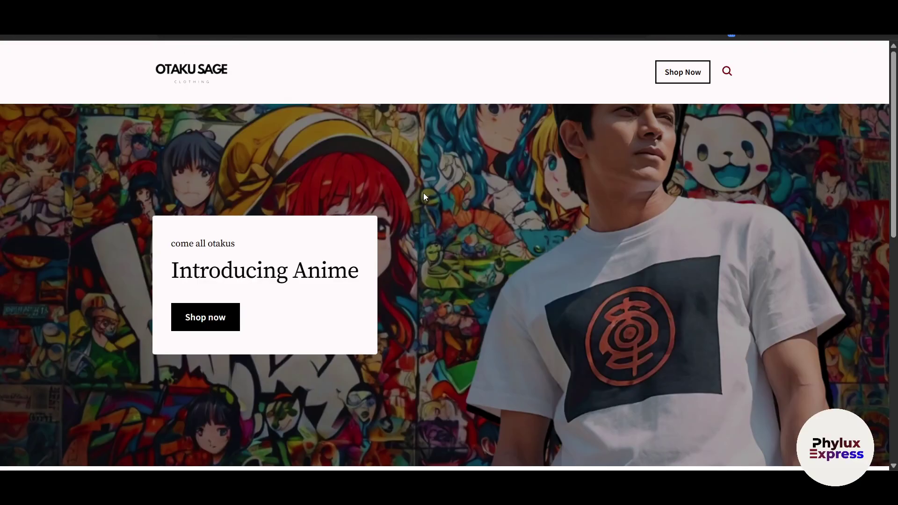
pyautogui.click(421, 10)
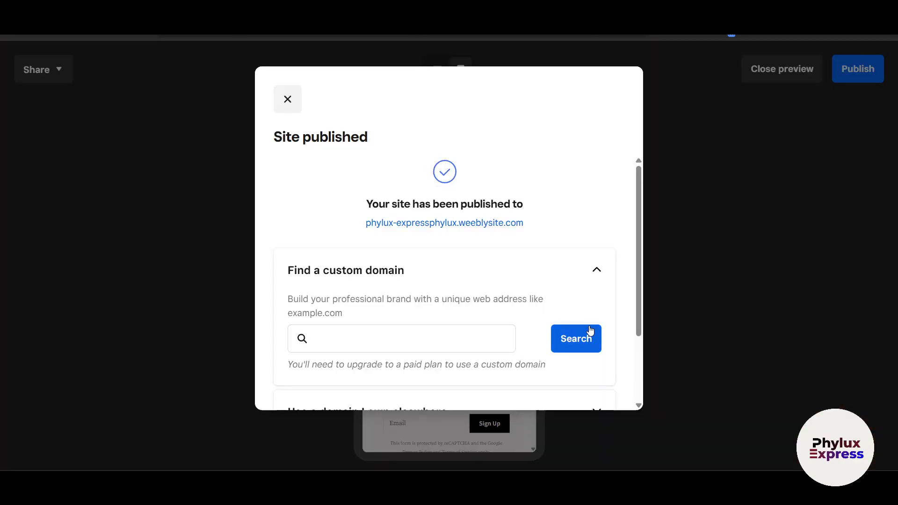
pyautogui.click(288, 99)
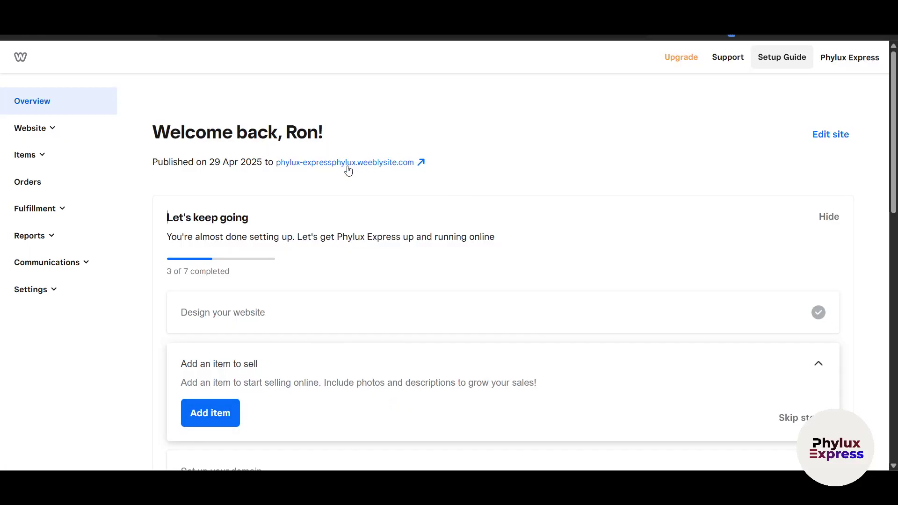
# - Open the live site from the dashboard and scroll through it
pyautogui.click(348, 162)
pyautogui.scroll(-5, 243, 299)
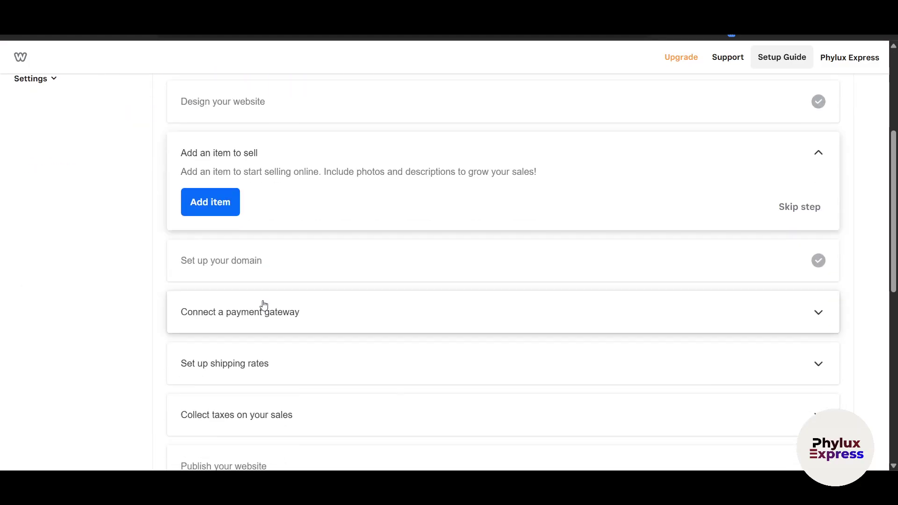
pyautogui.scroll(5, 271, 304)
pyautogui.scroll(-1, 823, 290)
pyautogui.scroll(1, 823, 294)
# - Go to the store's Site Items and create a new item
pyautogui.click(42, 128)
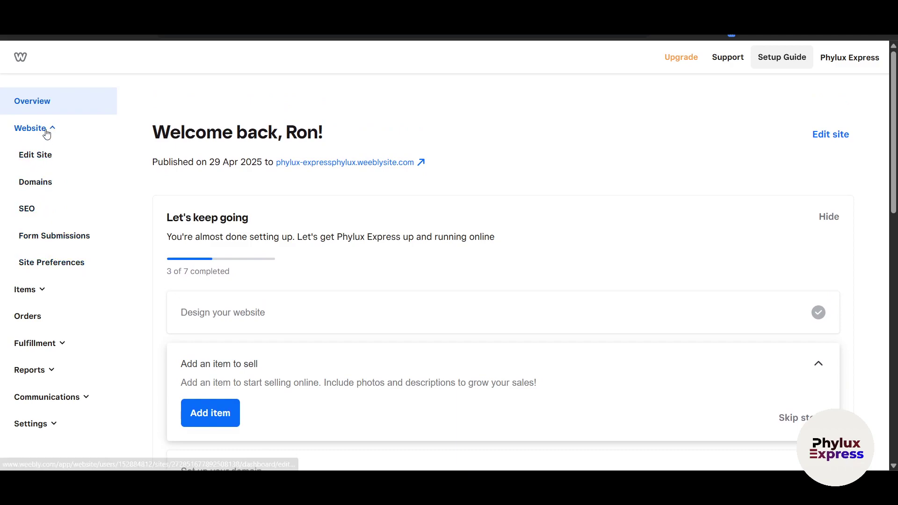
pyautogui.click(44, 128)
pyautogui.click(31, 156)
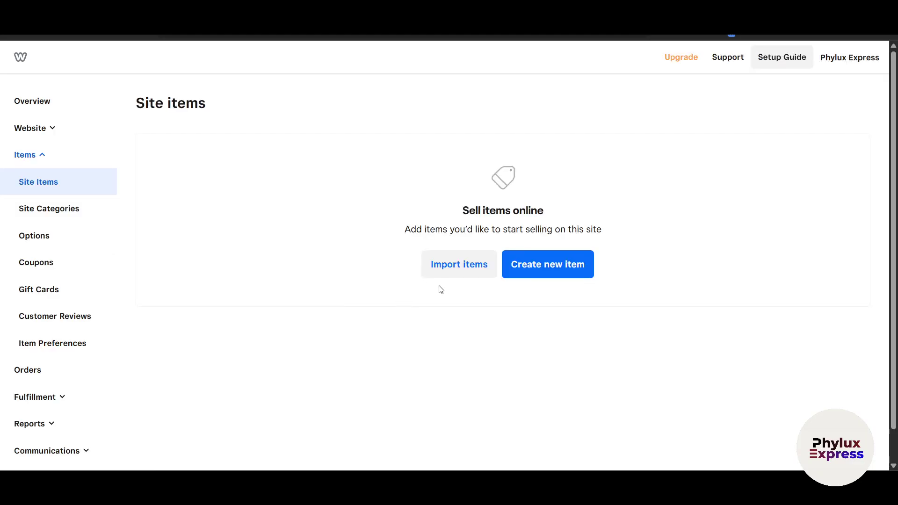
pyautogui.click(536, 260)
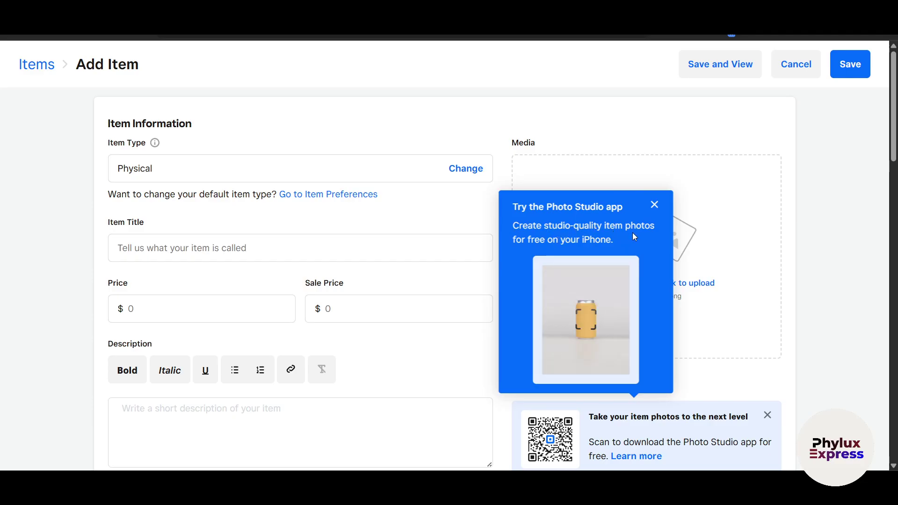
# - Dismiss the Photo Studio promotion and upload the 33 T-shirt photo to the item's media
pyautogui.click(654, 206)
pyautogui.scroll(-4, 608, 262)
pyautogui.scroll(4, 566, 276)
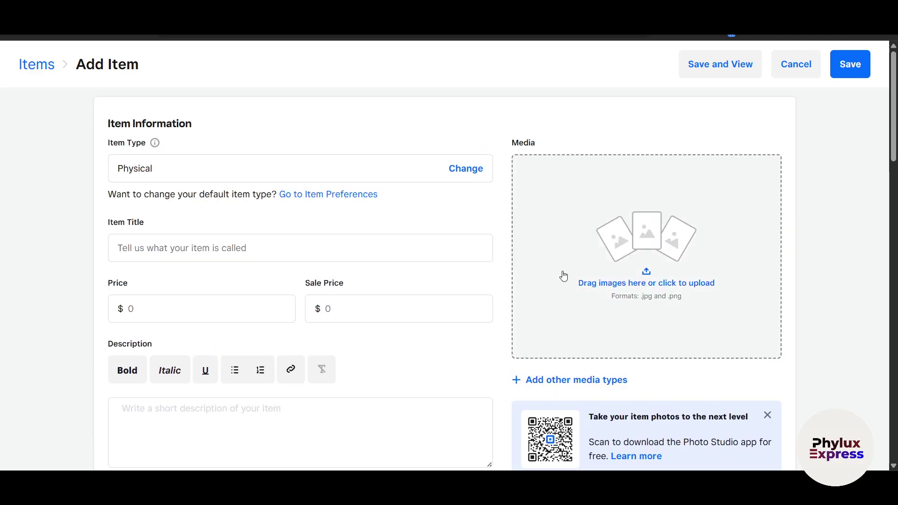
pyautogui.click(614, 271)
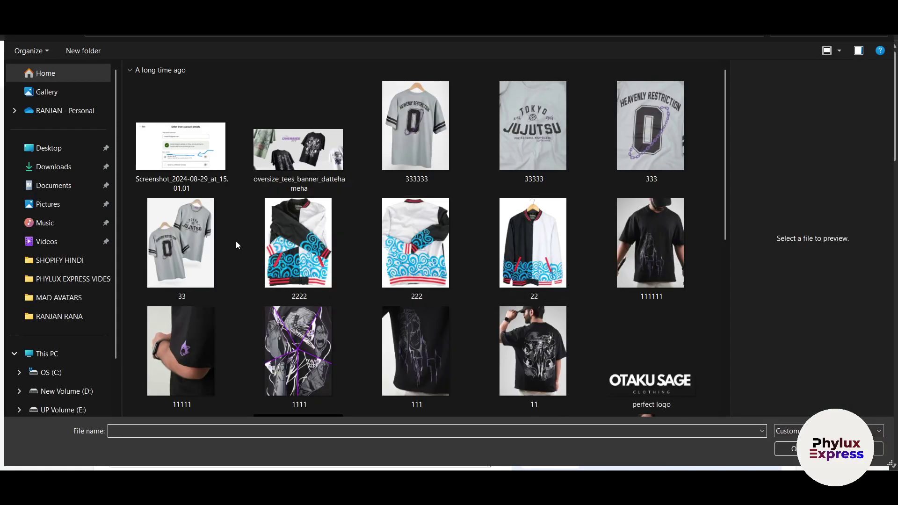
pyautogui.click(195, 246)
pyautogui.doubleClick(193, 242)
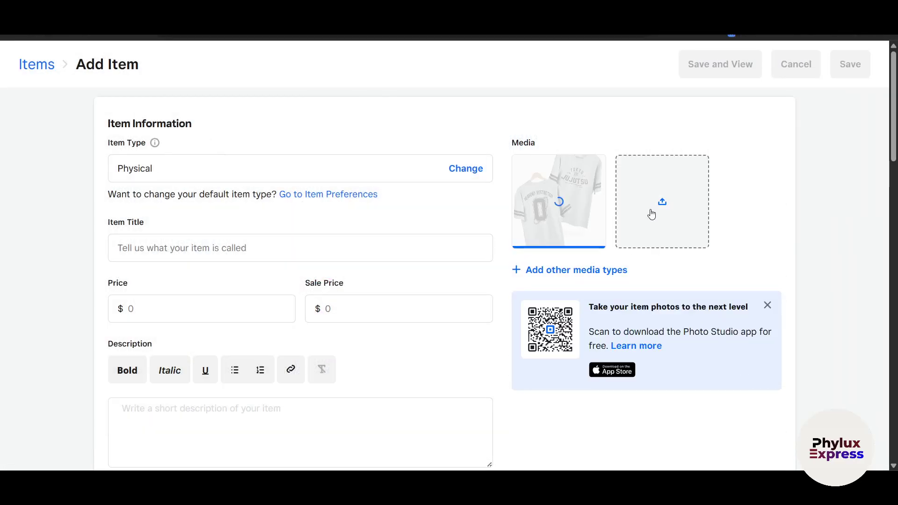
# - Upload the 333333 and 33333 T-shirt photos as additional item images
pyautogui.click(647, 241)
pyautogui.click(461, 154)
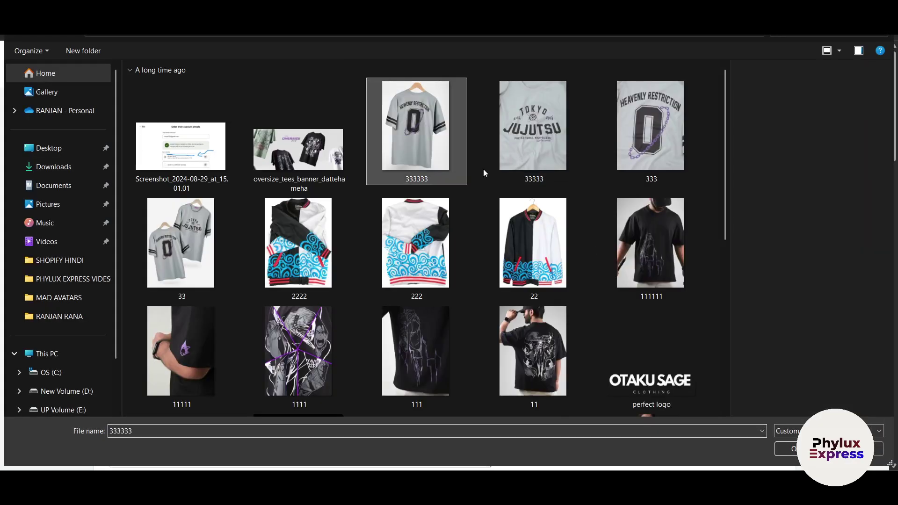
pyautogui.click(777, 451)
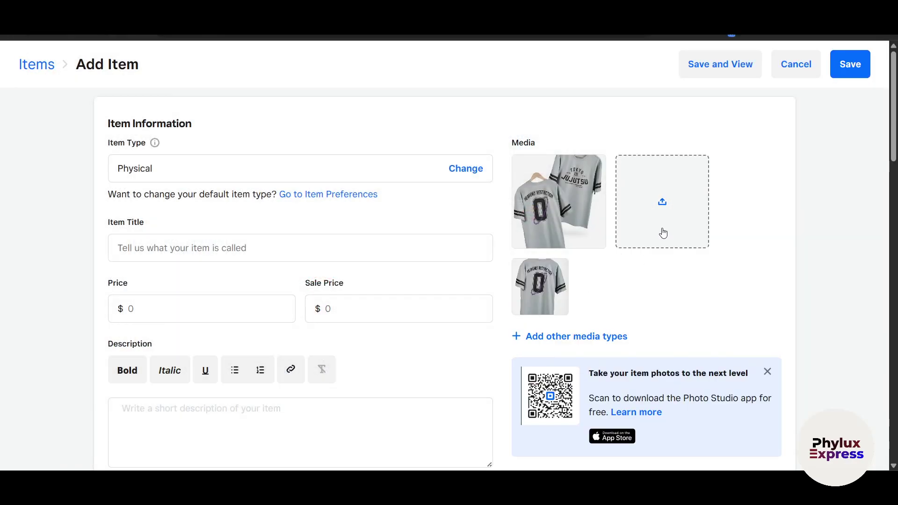
pyautogui.click(515, 190)
pyautogui.click(529, 147)
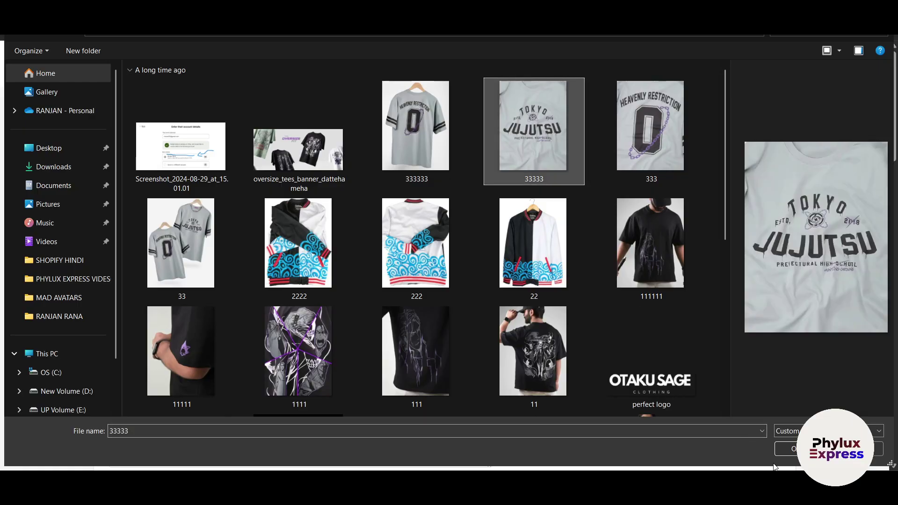
pyautogui.click(795, 450)
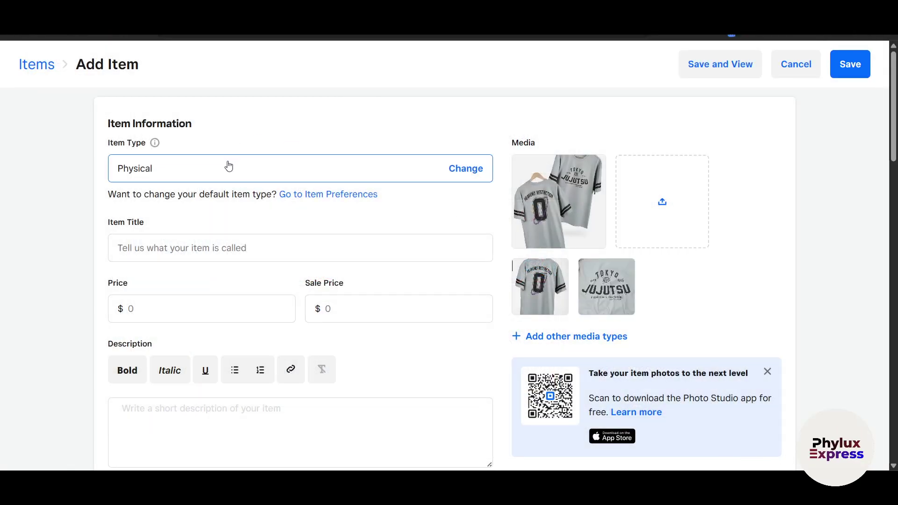
pyautogui.click(228, 167)
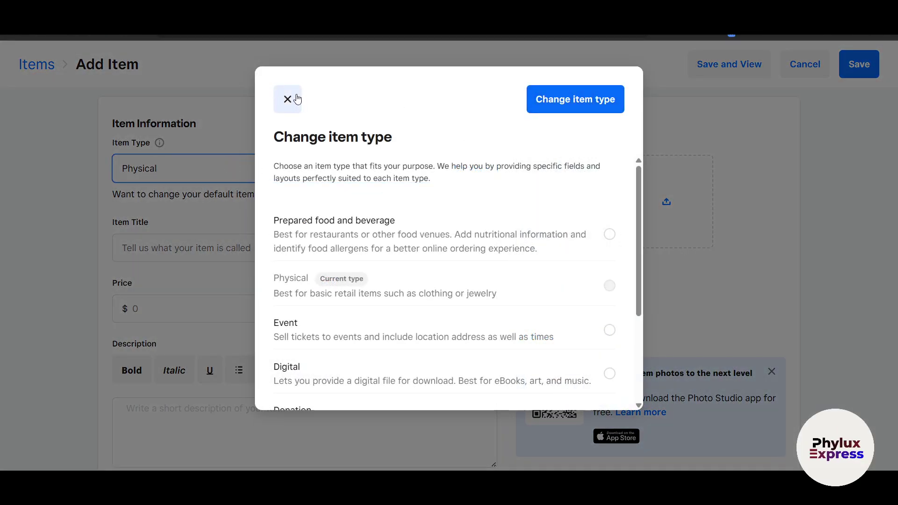
pyautogui.click(288, 98)
pyautogui.click(156, 170)
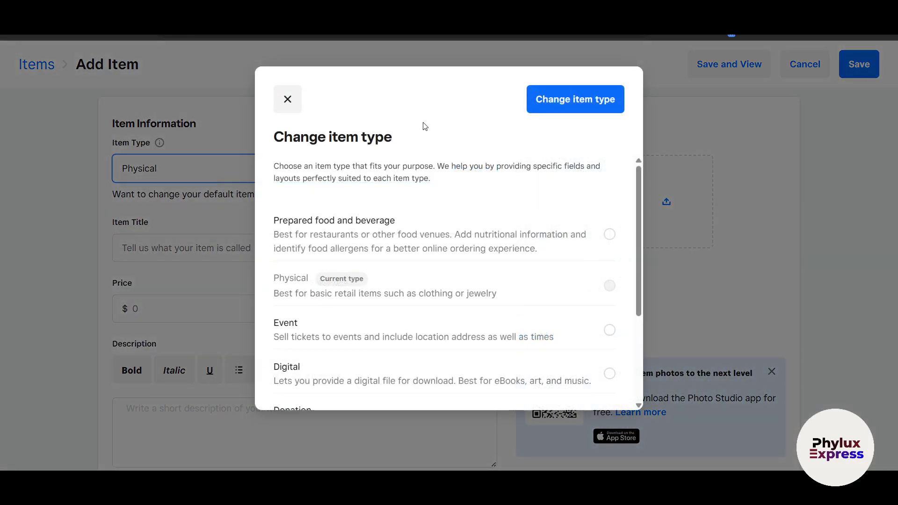
pyautogui.click(603, 108)
pyautogui.scroll(-3, 416, 344)
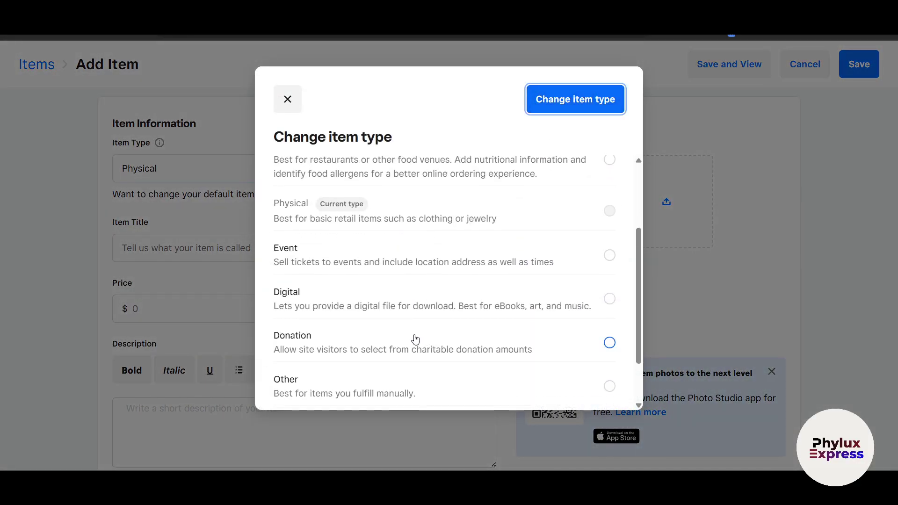
pyautogui.click(288, 99)
pyautogui.click(481, 168)
pyautogui.click(288, 100)
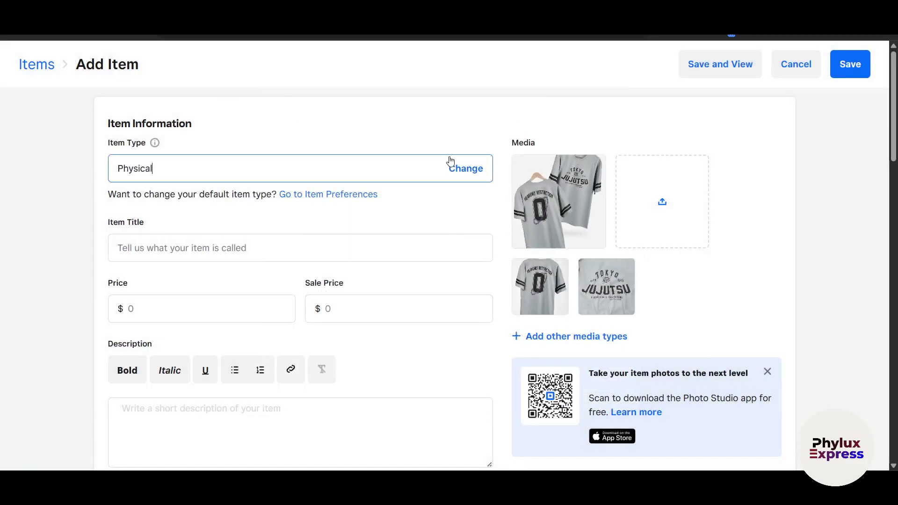
pyautogui.click(468, 168)
pyautogui.scroll(-1, 432, 256)
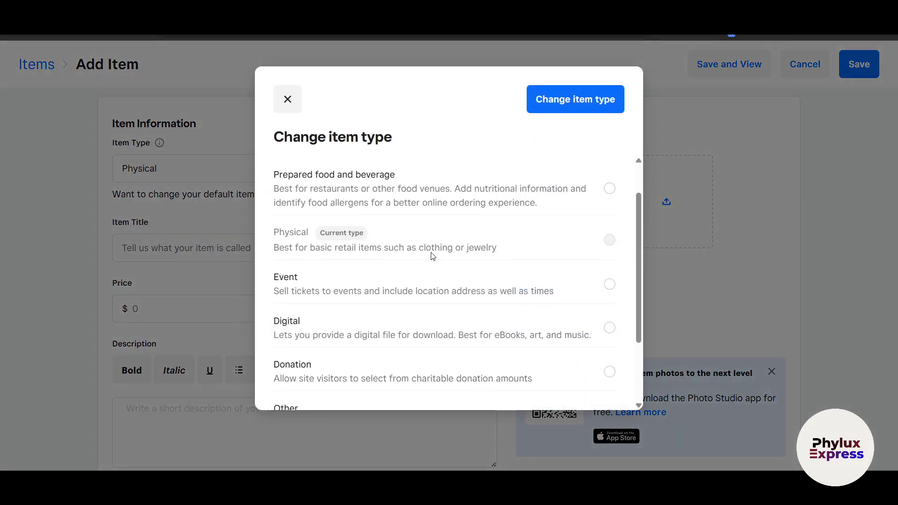
pyautogui.scroll(-1, 420, 265)
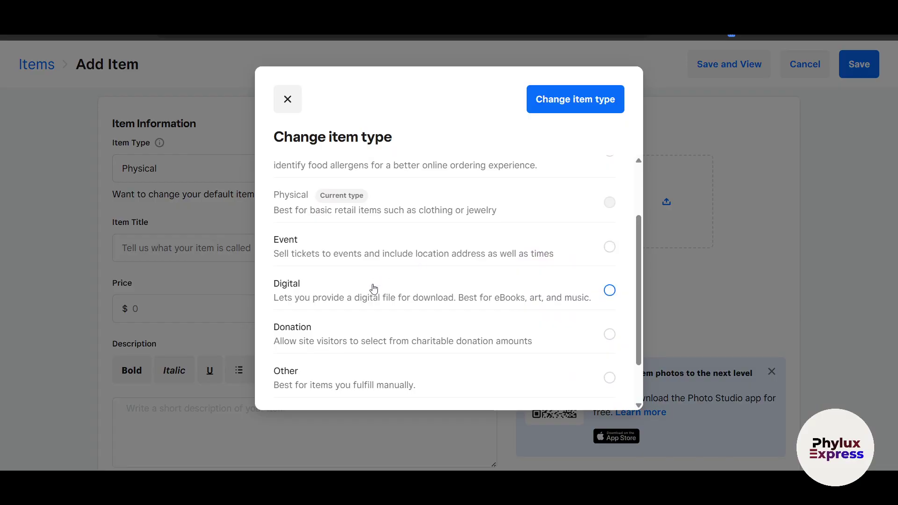
pyautogui.scroll(-1, 374, 289)
pyautogui.click(287, 106)
pyautogui.click(206, 244)
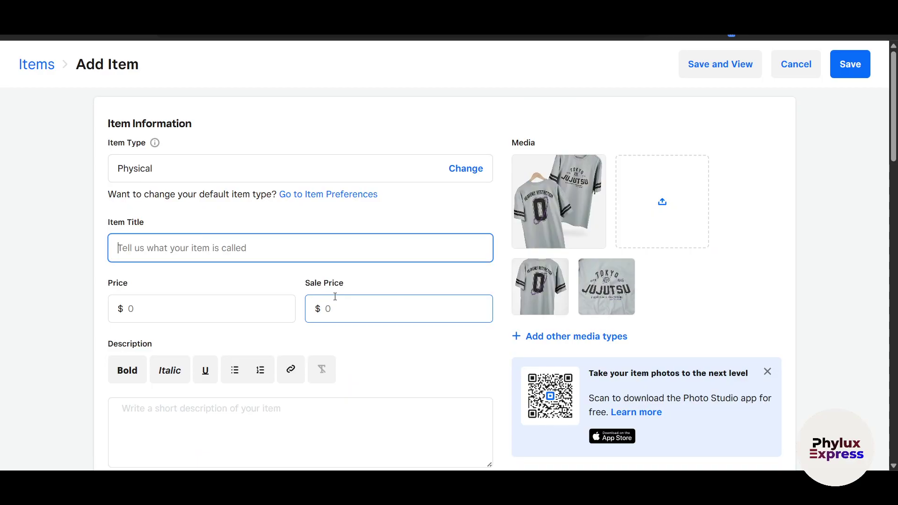
# - Title the item Otakusage Half Sleeve Tshirt with price 1,000.00 and sale price 100.00
pyautogui.write('Otakusage Half Sleeve Tshirt')
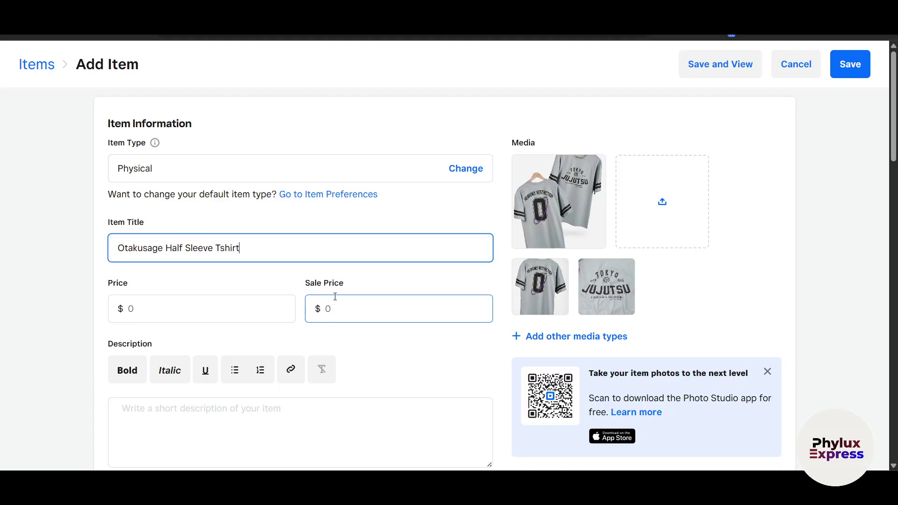
pyautogui.click(206, 307)
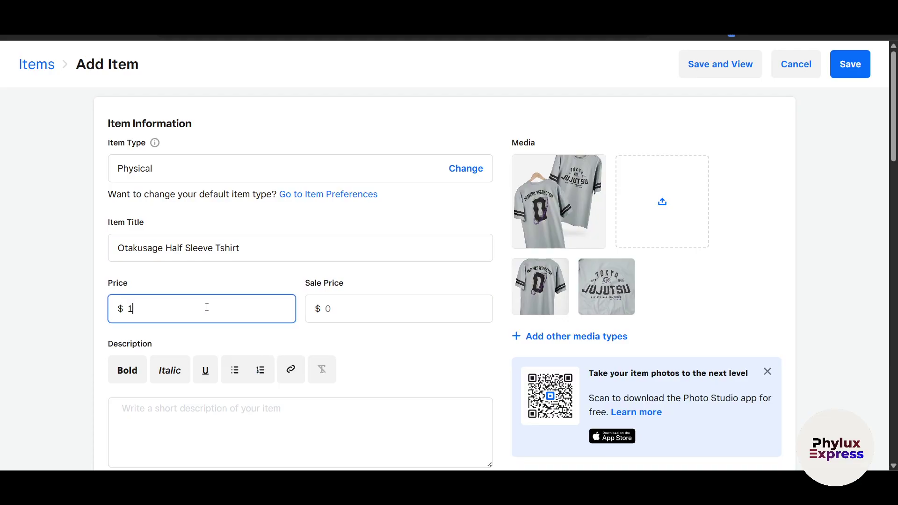
pyautogui.click(344, 311)
pyautogui.write('10.0')
pyautogui.click(174, 309)
pyautogui.write('000.00')
pyautogui.click(357, 353)
# - Paste the T-shirt product description after testing Bold and Italic on placeholder text
pyautogui.scroll(-2, 363, 326)
pyautogui.click(179, 221)
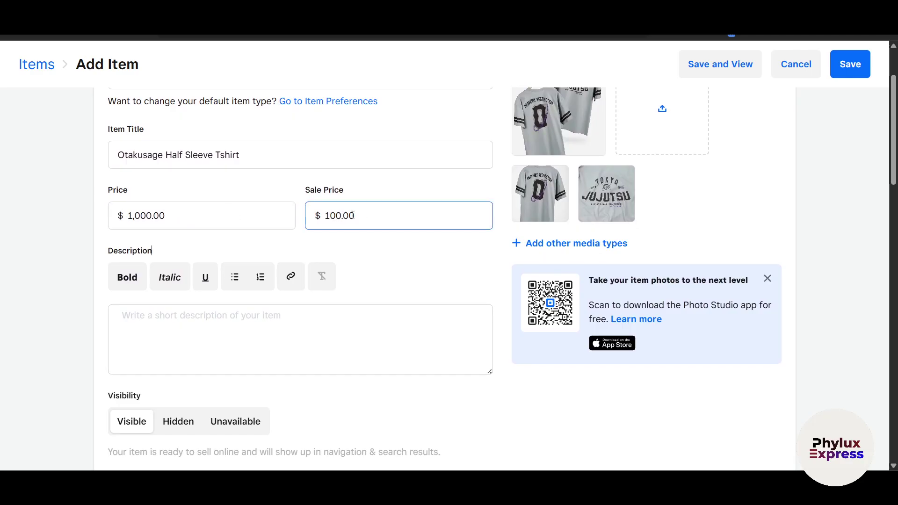
pyautogui.scroll(-1, 242, 303)
pyautogui.click(174, 306)
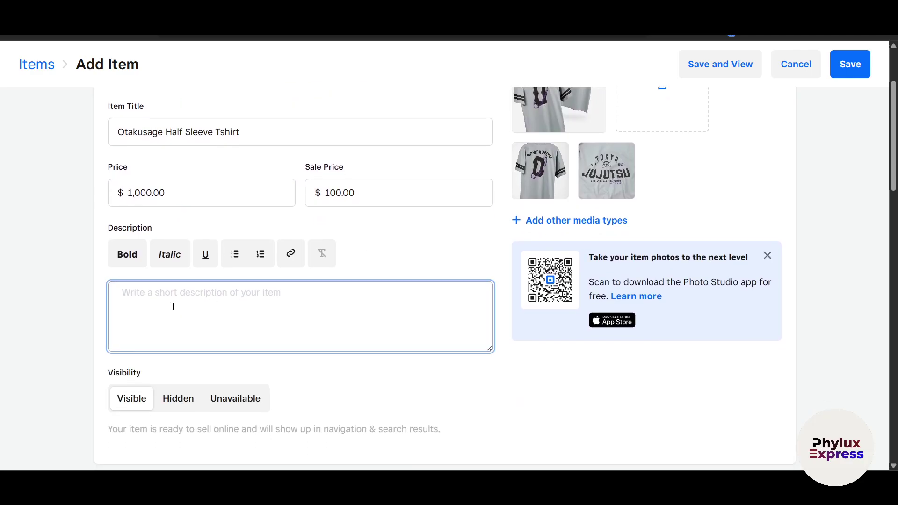
pyautogui.write('dseegesfg')
pyautogui.doubleClick(152, 301)
pyautogui.click(126, 258)
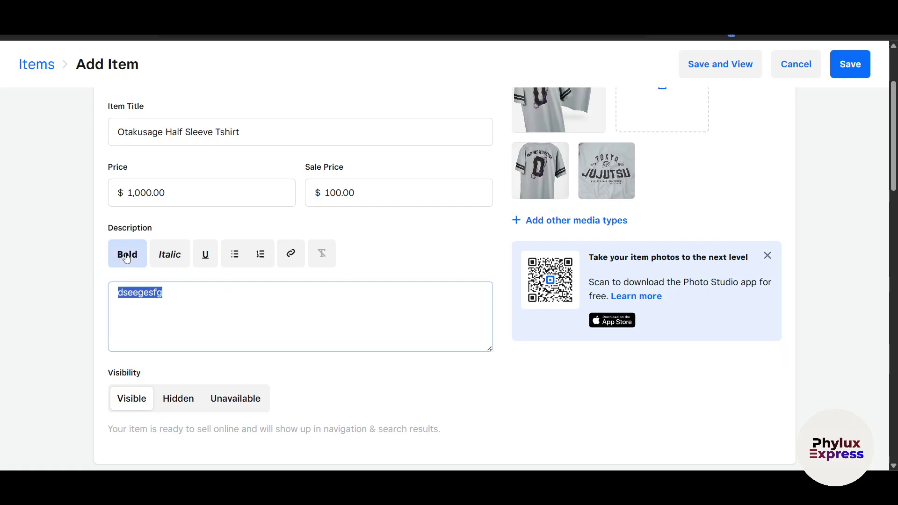
pyautogui.click(186, 257)
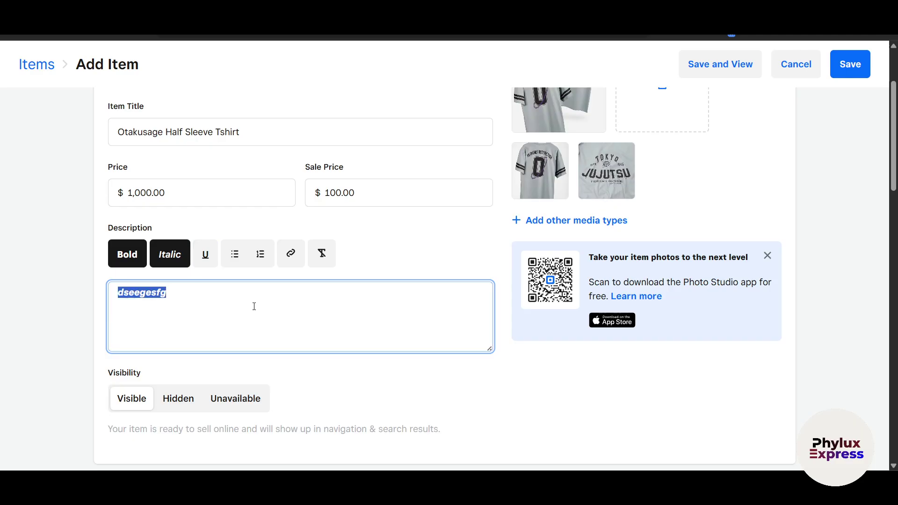
pyautogui.press('BackSpace')
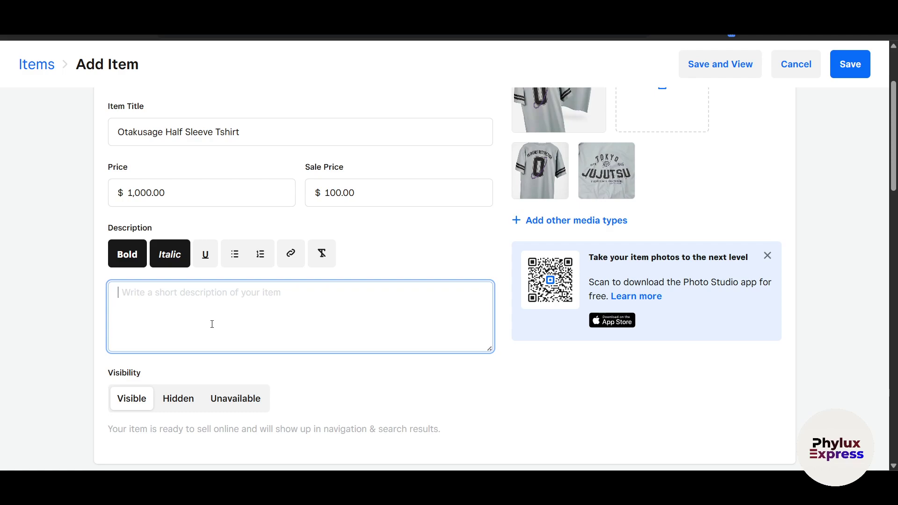
pyautogui.write("Men's Chocolate Brown Iron Truck Graphic Printed Oversized T-shirt")
pyautogui.scroll(-1, 163, 338)
# - Try the Hidden and Unavailable visibility options, then keep the item Visible
pyautogui.click(155, 353)
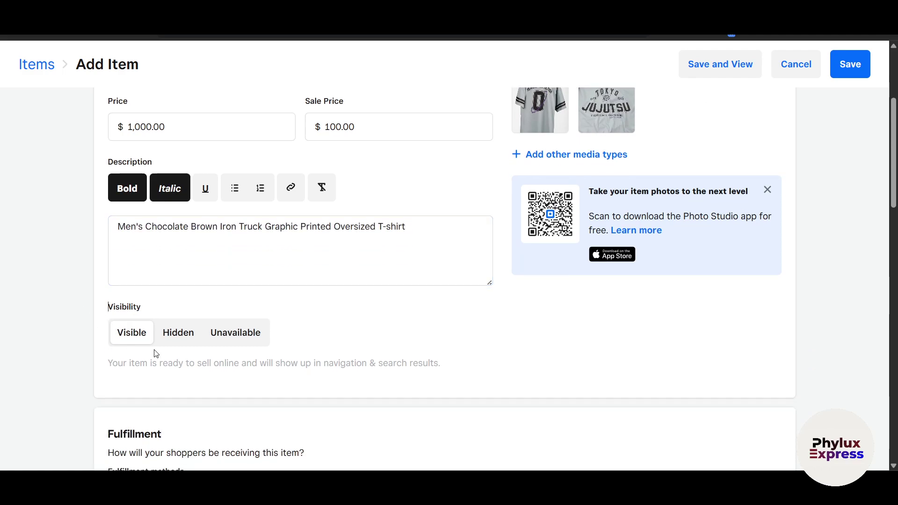
pyautogui.click(172, 341)
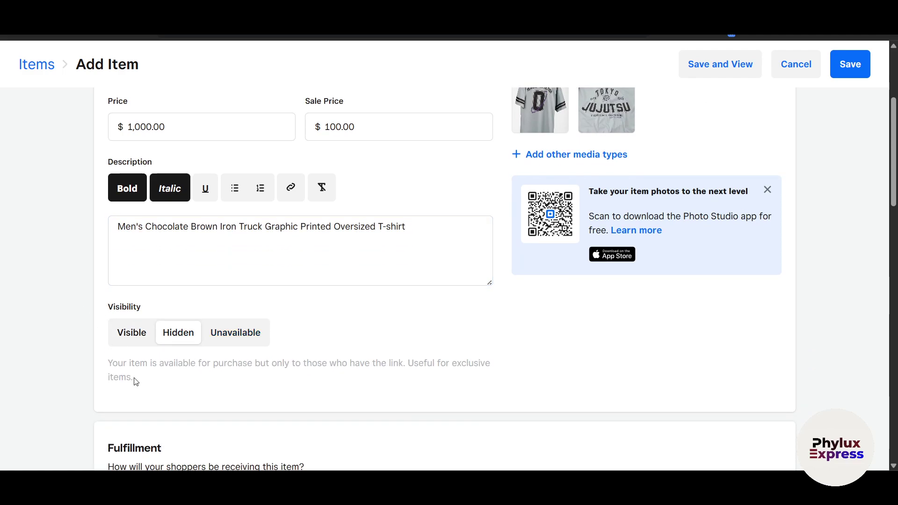
pyautogui.moveTo(131, 366); pyautogui.dragTo(387, 366)
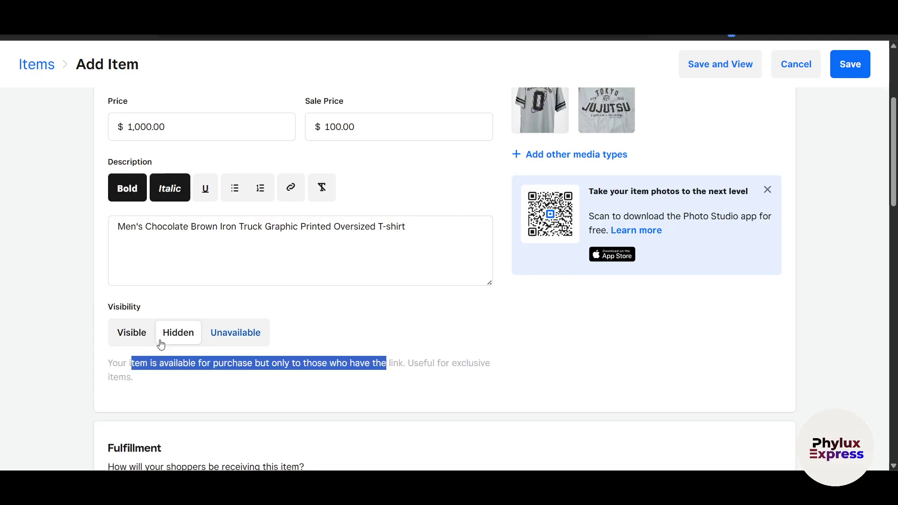
pyautogui.click(223, 340)
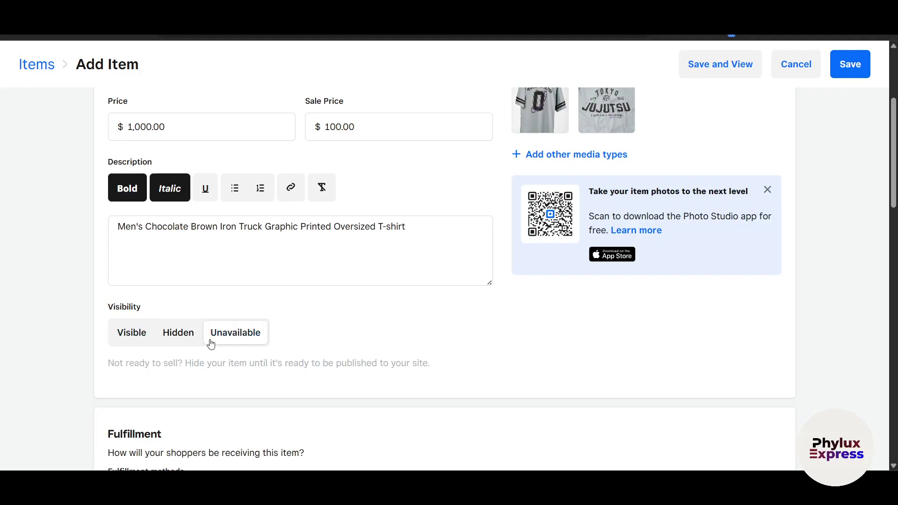
pyautogui.click(124, 342)
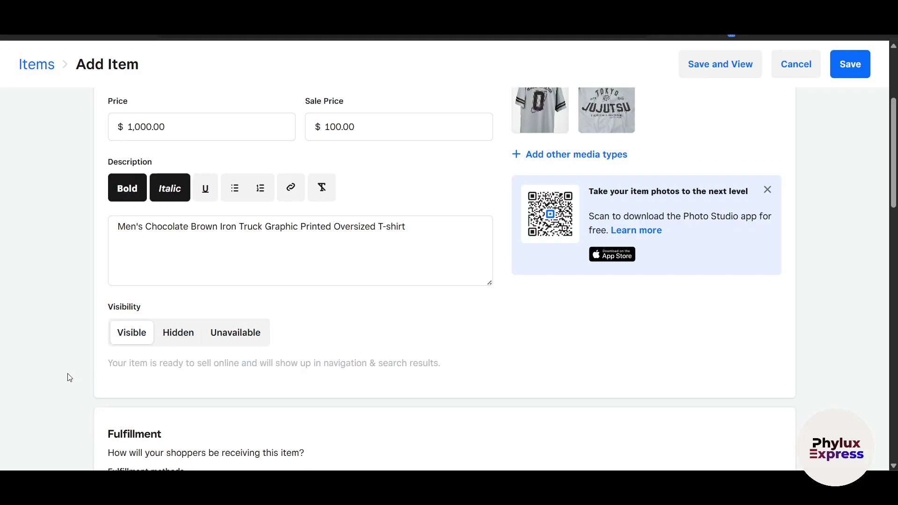
pyautogui.scroll(-5, 468, 327)
pyautogui.scroll(1, 177, 258)
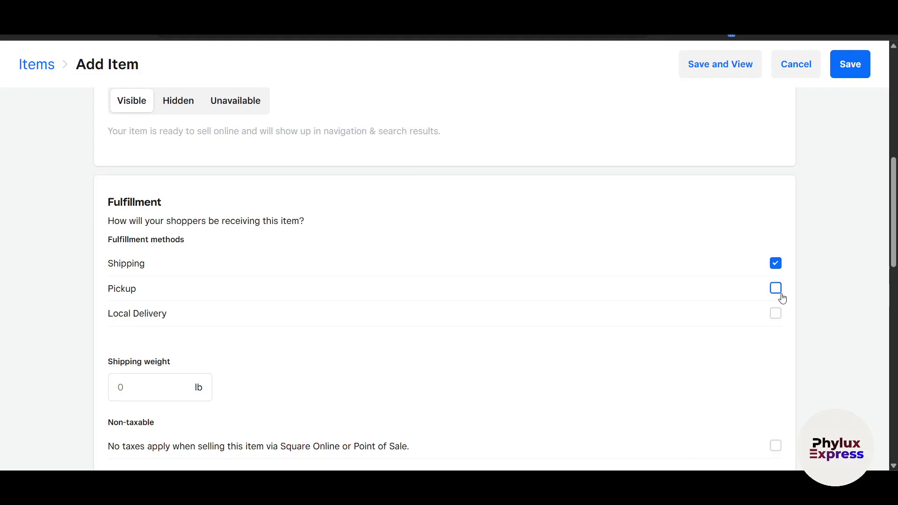
# - Set the item's shipping weight to 10 lb under Fulfillment
pyautogui.scroll(-1, 197, 384)
pyautogui.click(142, 351)
pyautogui.click(142, 350)
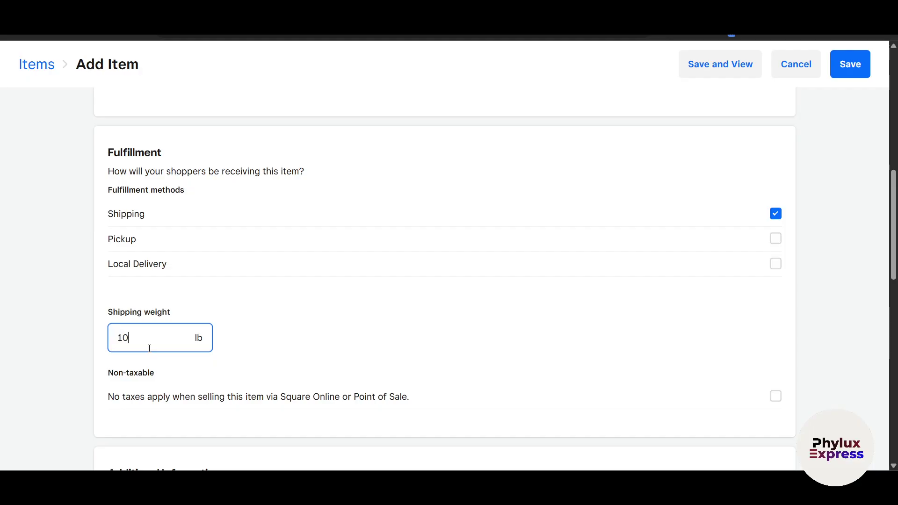
pyautogui.click(66, 360)
pyautogui.scroll(-3, 66, 360)
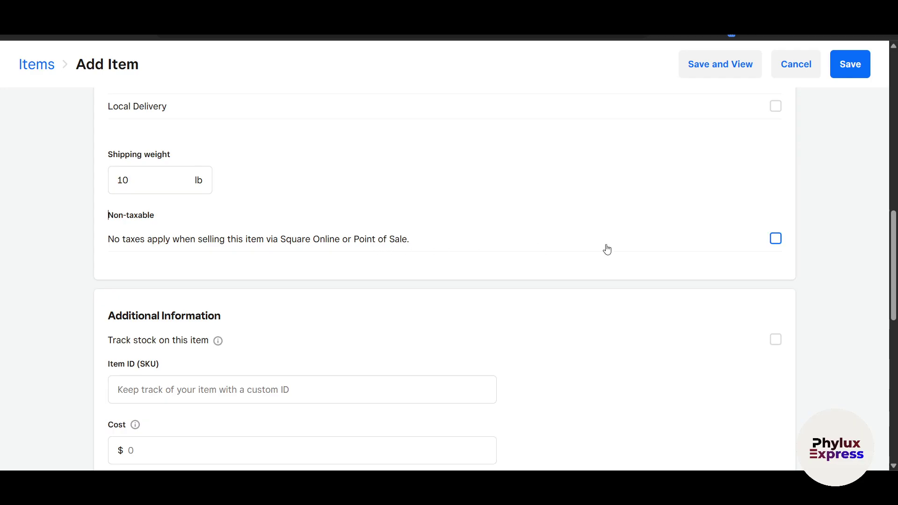
# - Switch the item to non-taxable, then back to taxable
pyautogui.click(776, 240)
pyautogui.scroll(-2, 457, 251)
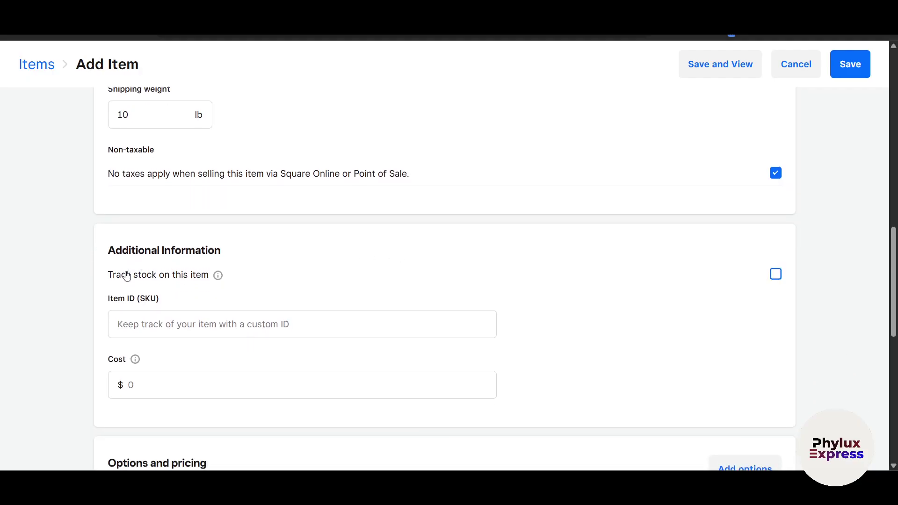
pyautogui.click(775, 174)
pyautogui.scroll(-1, 166, 301)
# - Enter OT0023 as the item's SKU
pyautogui.click(211, 280)
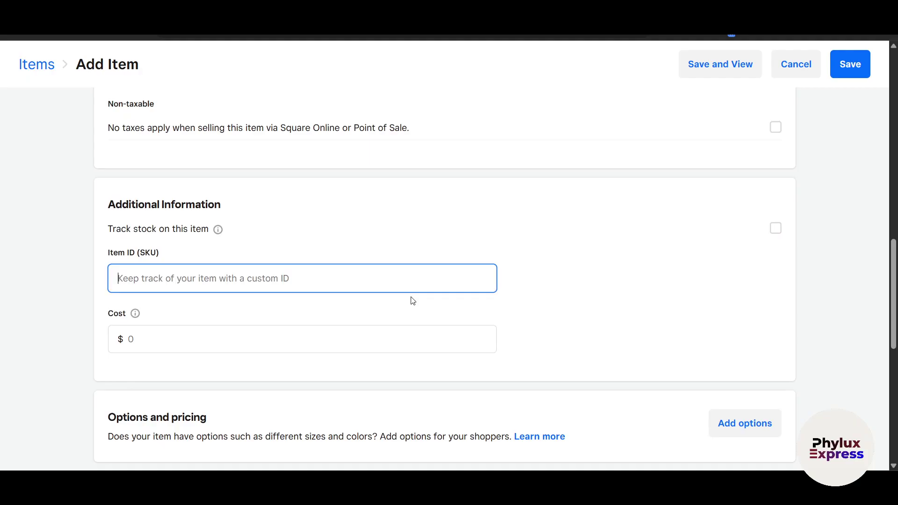
pyautogui.write('OT0023')
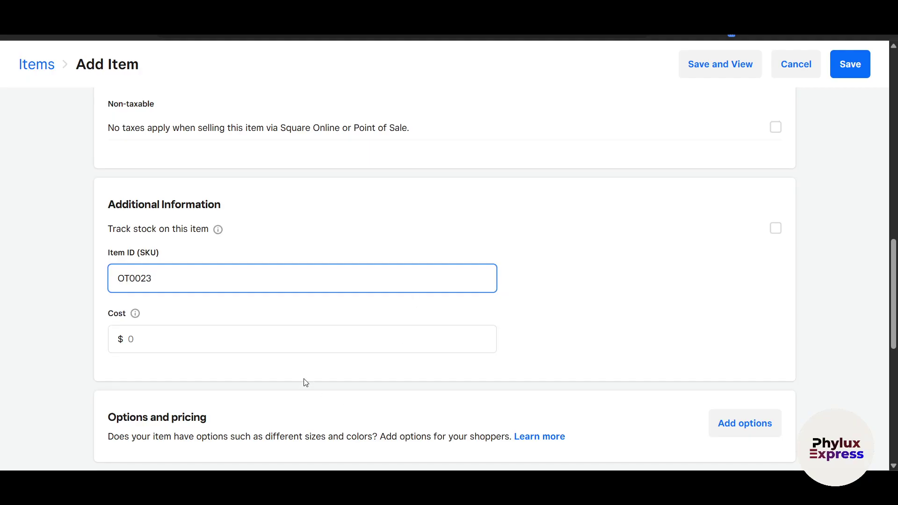
pyautogui.click(261, 338)
pyautogui.click(156, 257)
pyautogui.scroll(15, 365, 263)
pyautogui.scroll(-6, 655, 280)
pyautogui.scroll(-12, 744, 316)
pyautogui.scroll(6, 563, 317)
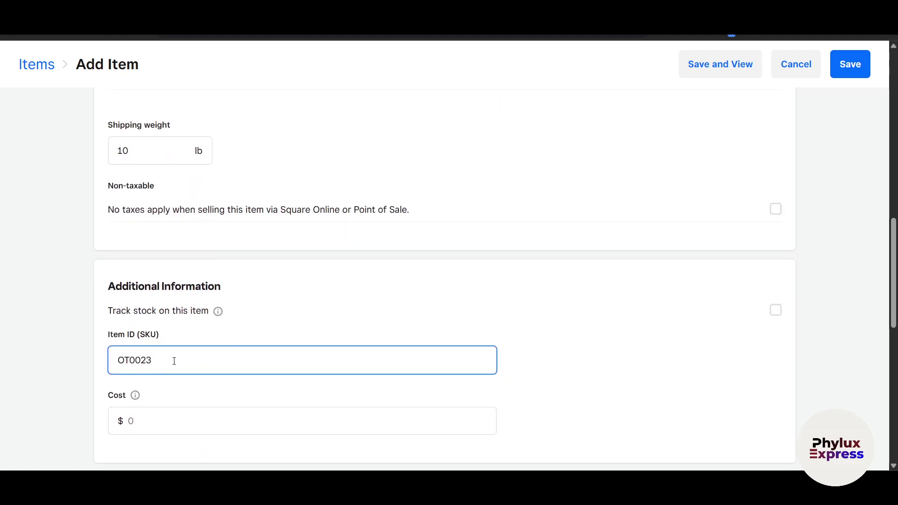
pyautogui.scroll(-1, 185, 360)
pyautogui.moveTo(159, 319); pyautogui.dragTo(80, 310)
pyautogui.click(66, 344)
pyautogui.scroll(-2, 67, 344)
pyautogui.scroll(10, 67, 346)
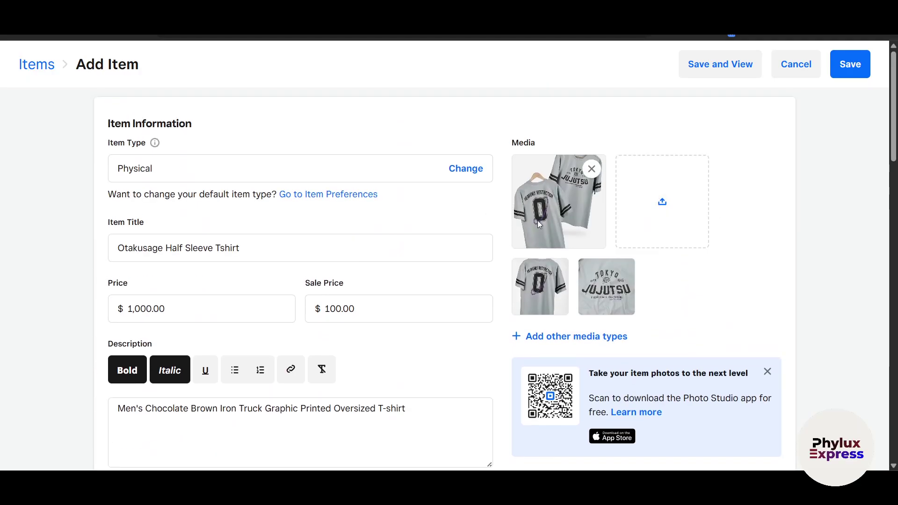
pyautogui.scroll(-10, 587, 281)
# - Enter a cost of $40.00 for the item
pyautogui.click(172, 268)
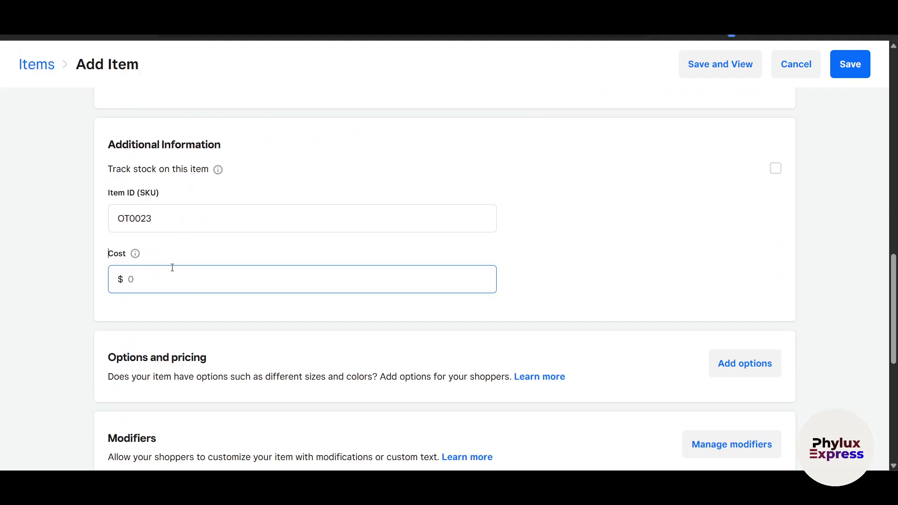
pyautogui.click(161, 275)
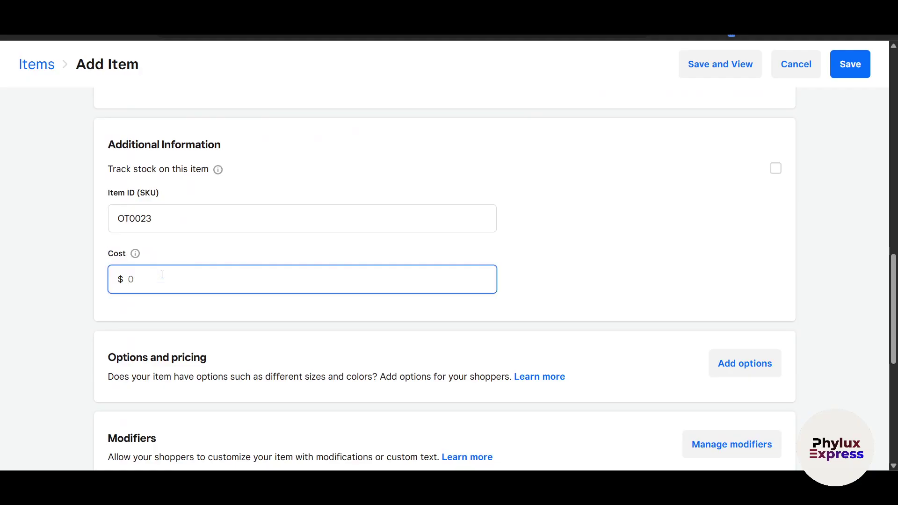
pyautogui.write('40')
pyautogui.click(30, 337)
pyautogui.scroll(-3, 72, 357)
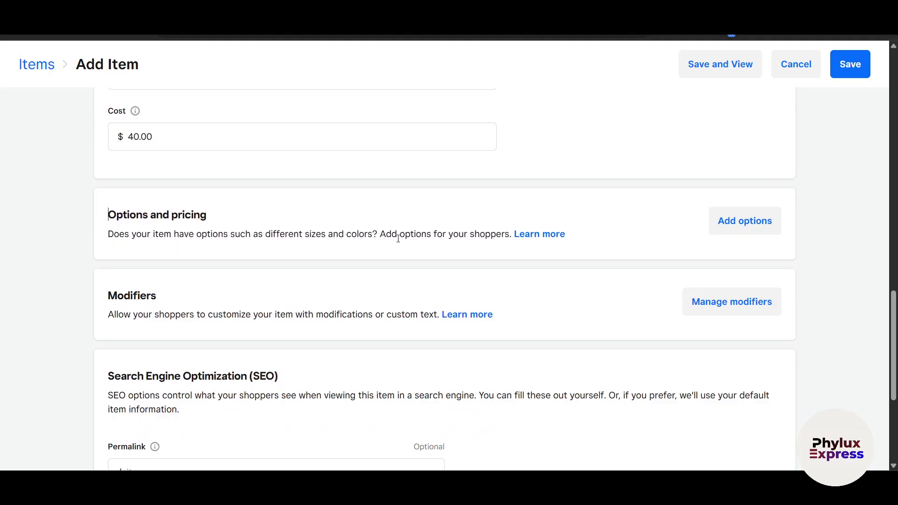
pyautogui.scroll(10, 704, 273)
pyautogui.scroll(-10, 697, 269)
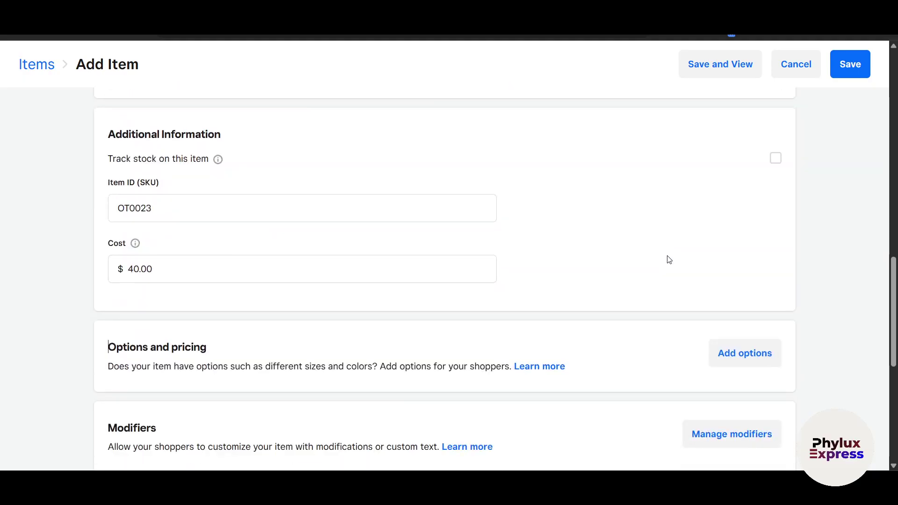
# - Create a new Size option set in dropdown format
pyautogui.click(749, 224)
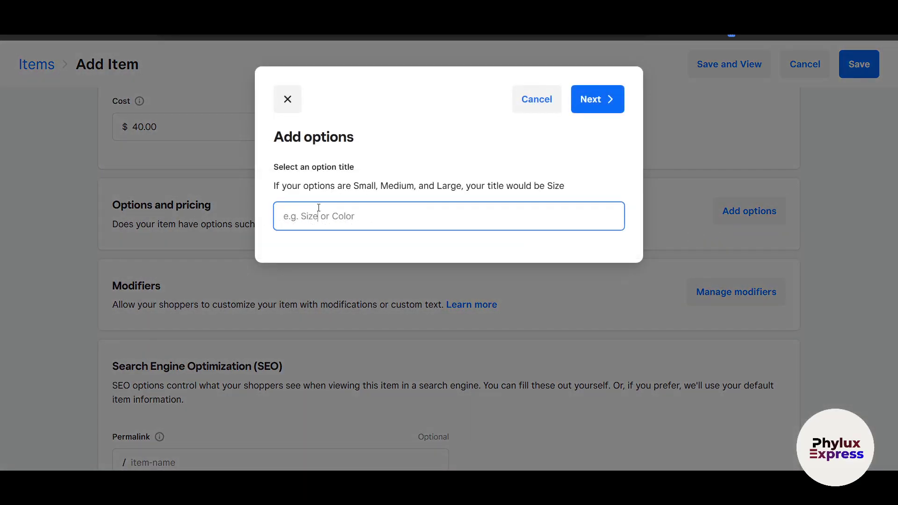
pyautogui.write('S')
pyautogui.press('BackSpace')
pyautogui.write('Size')
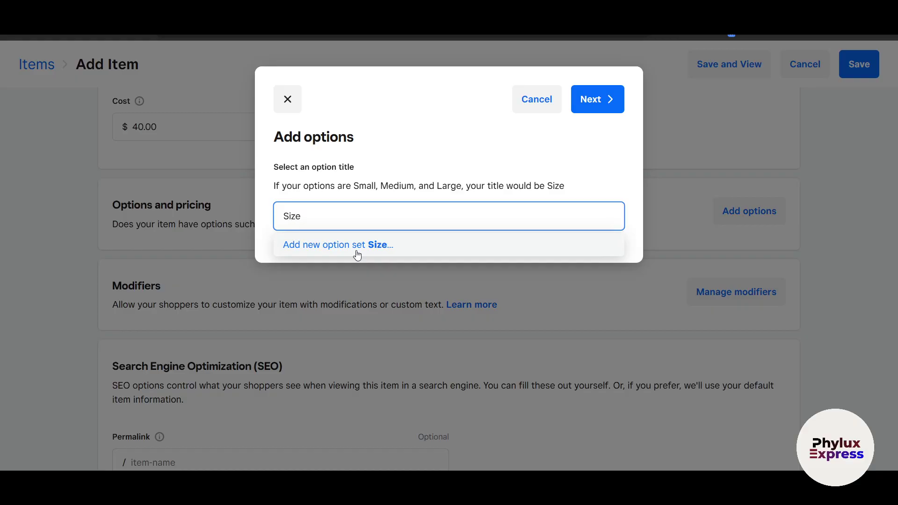
pyautogui.click(357, 255)
pyautogui.scroll(-2, 356, 281)
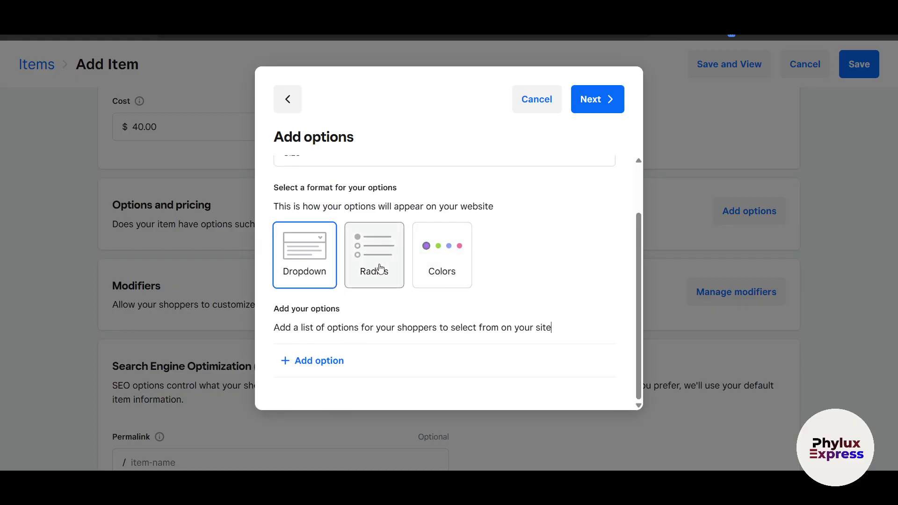
pyautogui.click(304, 290)
# - Add Small, medium and large choices and save the set as Men Tshirt
pyautogui.click(313, 362)
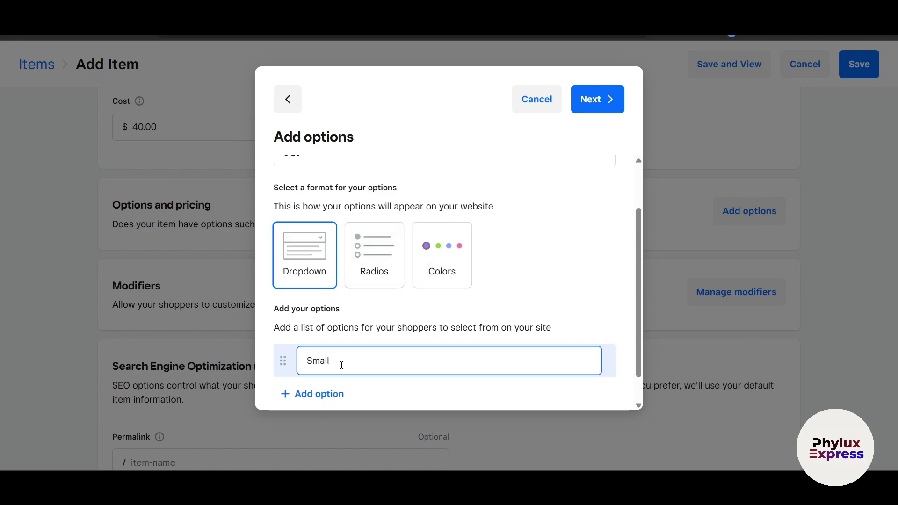
pyautogui.press('Return')
pyautogui.write('medium')
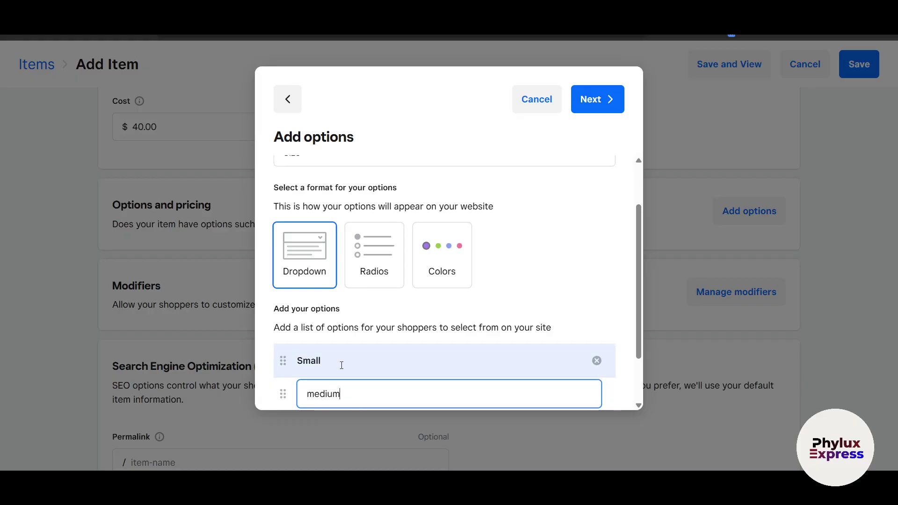
pyautogui.press('Return')
pyautogui.write('large')
pyautogui.click(342, 369)
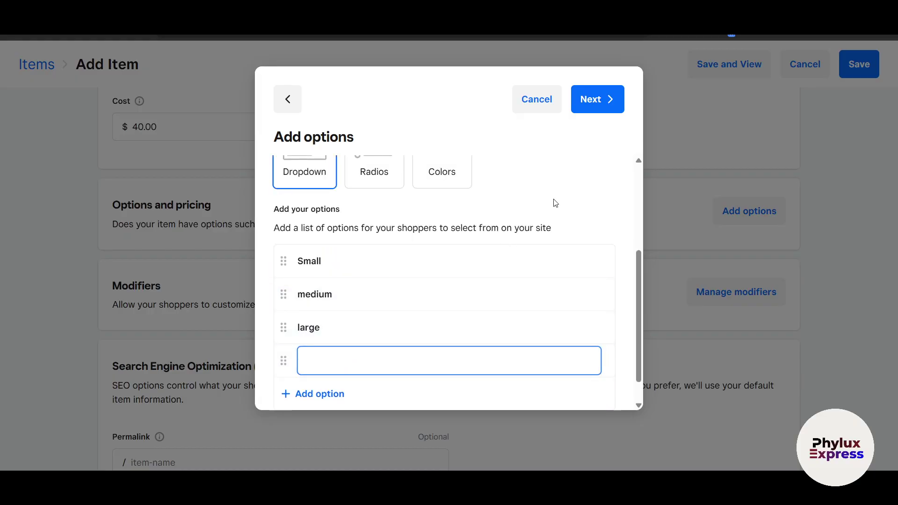
pyautogui.click(594, 99)
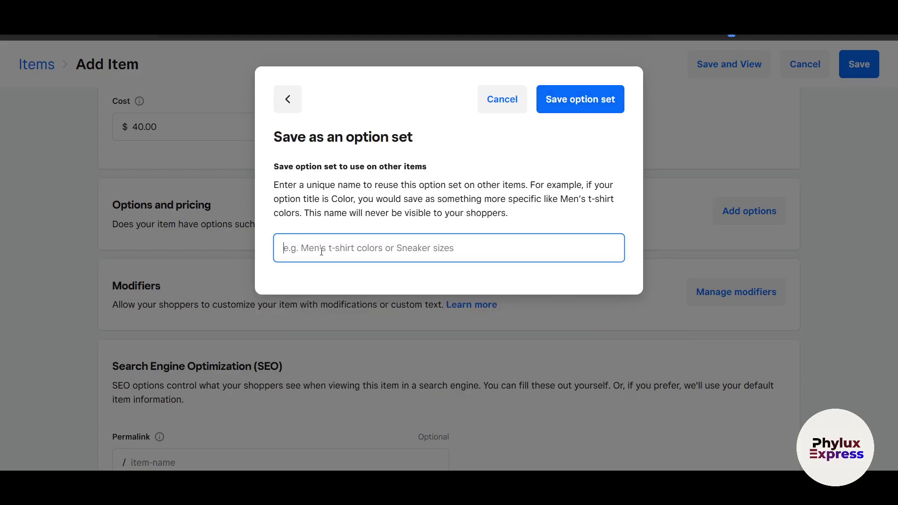
pyautogui.write('Men T')
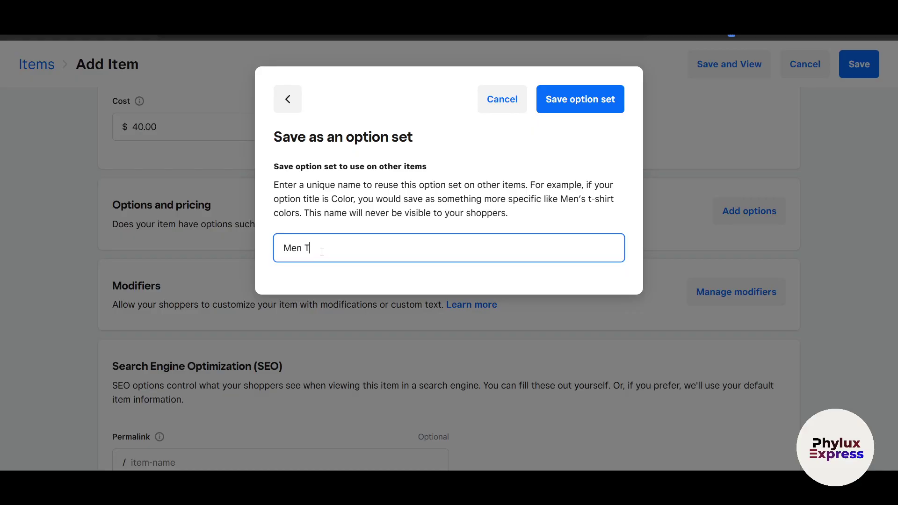
pyautogui.click(575, 94)
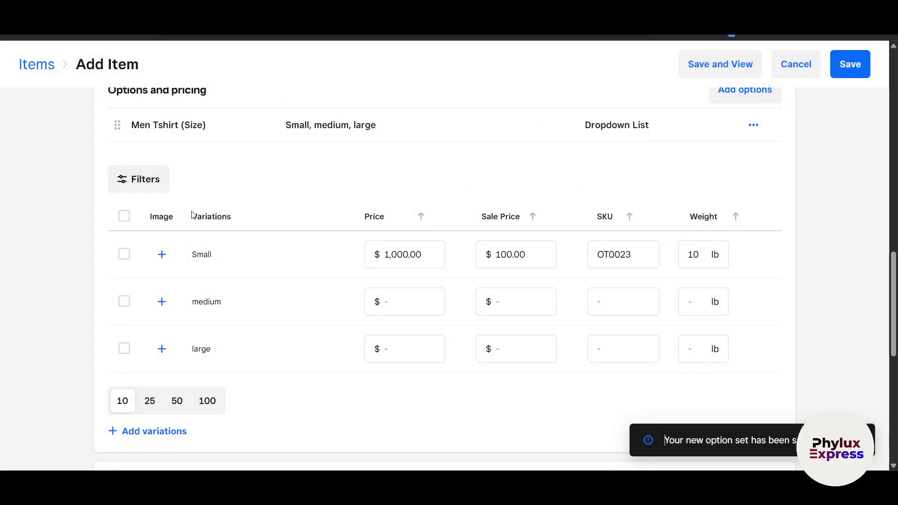
# - Give the medium variation a $1,000.00 price and a $100.00 sale price
pyautogui.scroll(1, 187, 218)
pyautogui.scroll(-1, 190, 213)
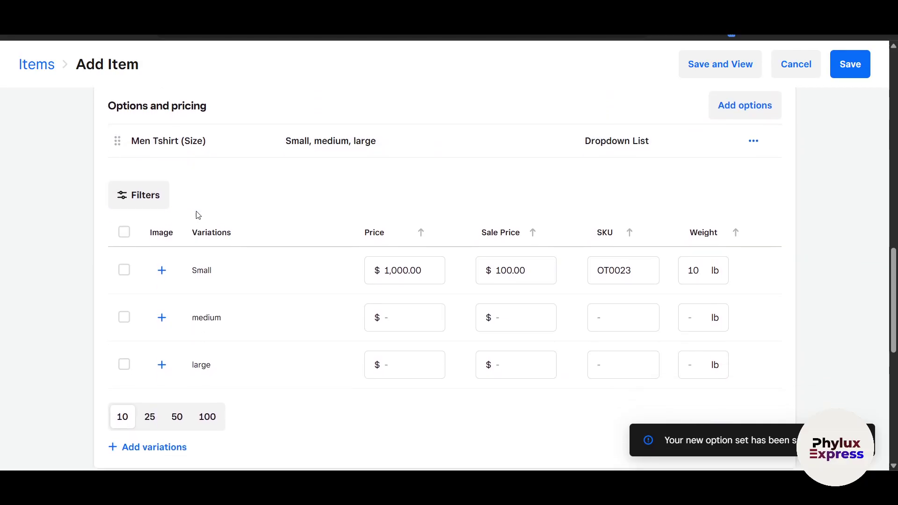
pyautogui.scroll(-2, 178, 176)
pyautogui.click(402, 213)
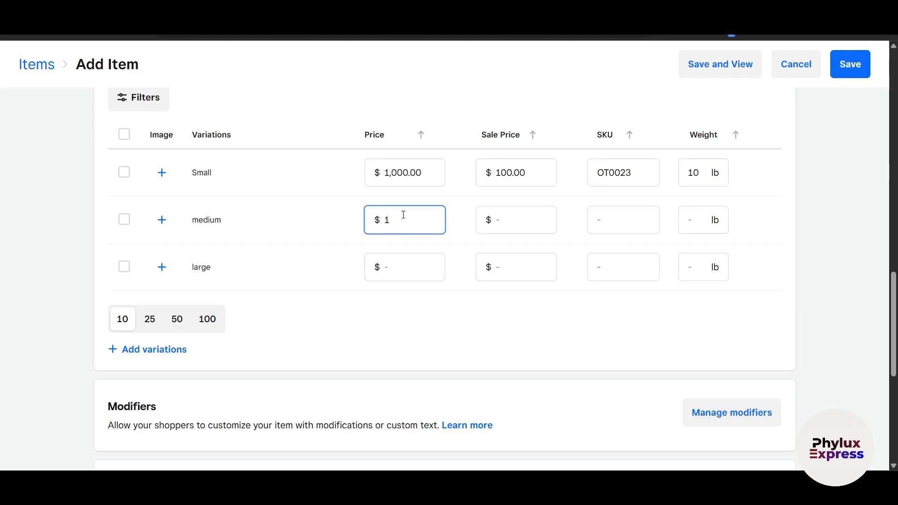
pyautogui.write('1,000')
pyautogui.click(525, 228)
pyautogui.write('100')
pyautogui.click(627, 221)
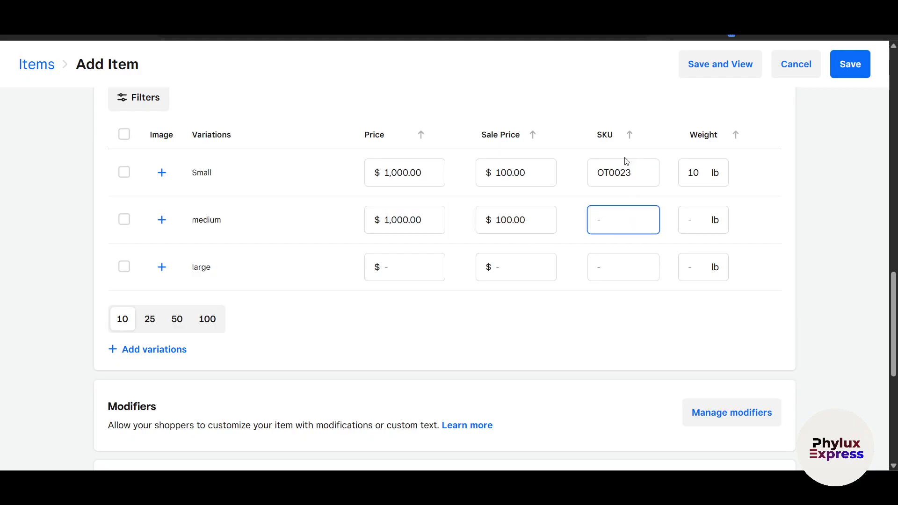
pyautogui.scroll(-1, 525, 360)
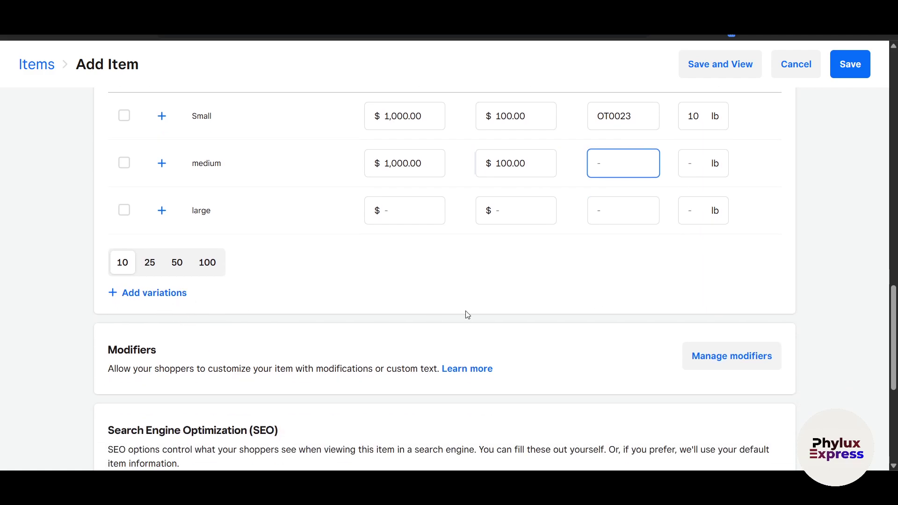
# - Give the large variation a $1,000.00 price, $100.00 sale price and SKU esgs
pyautogui.click(415, 214)
pyautogui.write('1,000')
pyautogui.click(510, 211)
pyautogui.write('100')
pyautogui.click(627, 213)
pyautogui.write('esgs')
# - Set the medium SKU to eg and both variations' weights to 10 lb
pyautogui.click(627, 175)
pyautogui.write('eg')
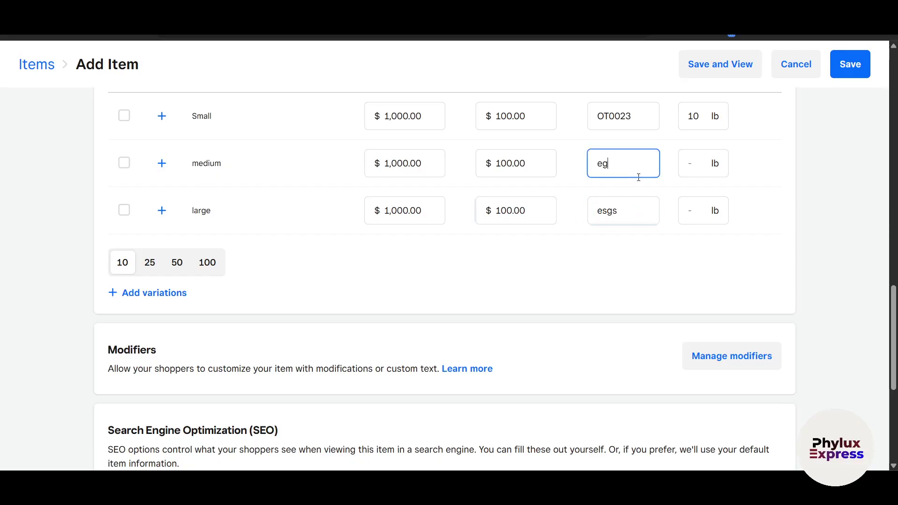
pyautogui.click(694, 165)
pyautogui.write('10')
pyautogui.click(696, 212)
pyautogui.write('10')
pyautogui.click(764, 283)
# - Try 25, 50 and 100 variations per page, then return to 10
pyautogui.scroll(-2, 441, 315)
pyautogui.scroll(3, 145, 279)
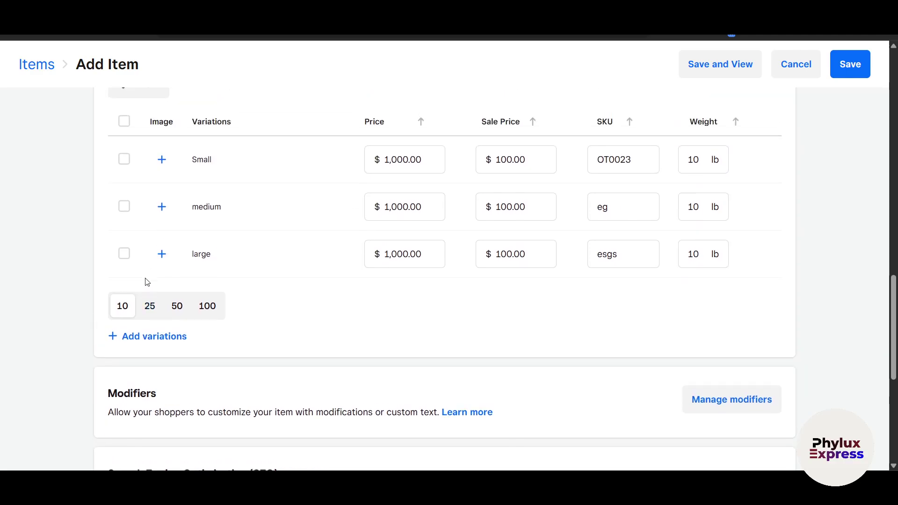
pyautogui.click(148, 309)
pyautogui.scroll(1, 174, 323)
pyautogui.click(177, 334)
pyautogui.click(206, 334)
pyautogui.click(123, 334)
pyautogui.scroll(-1, 144, 366)
pyautogui.scroll(-1, 144, 366)
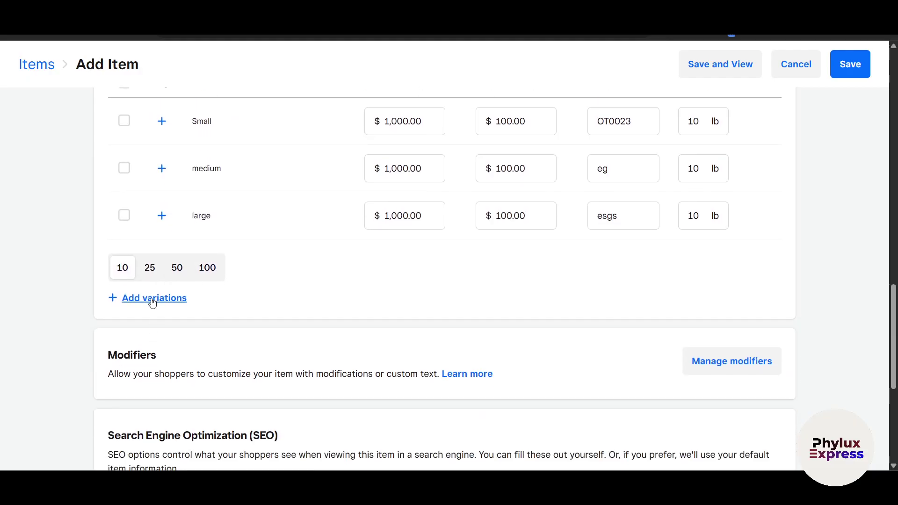
# - Look over the item's permalink and SEO fields
pyautogui.scroll(-5, 152, 299)
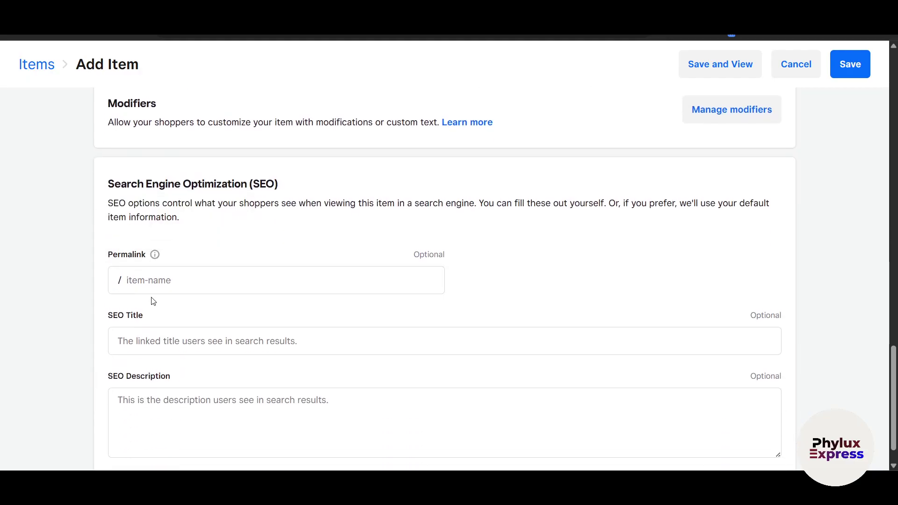
pyautogui.click(183, 269)
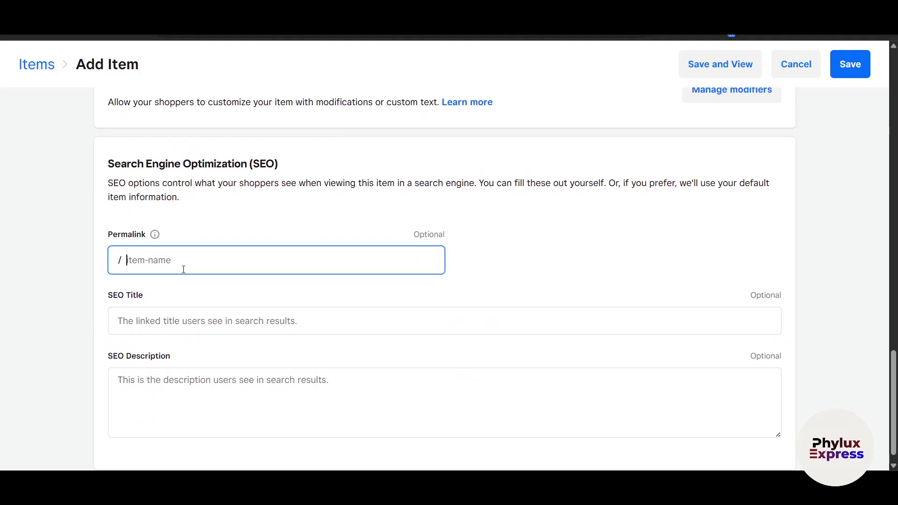
pyautogui.moveTo(117, 183); pyautogui.dragTo(208, 183)
pyautogui.click(463, 275)
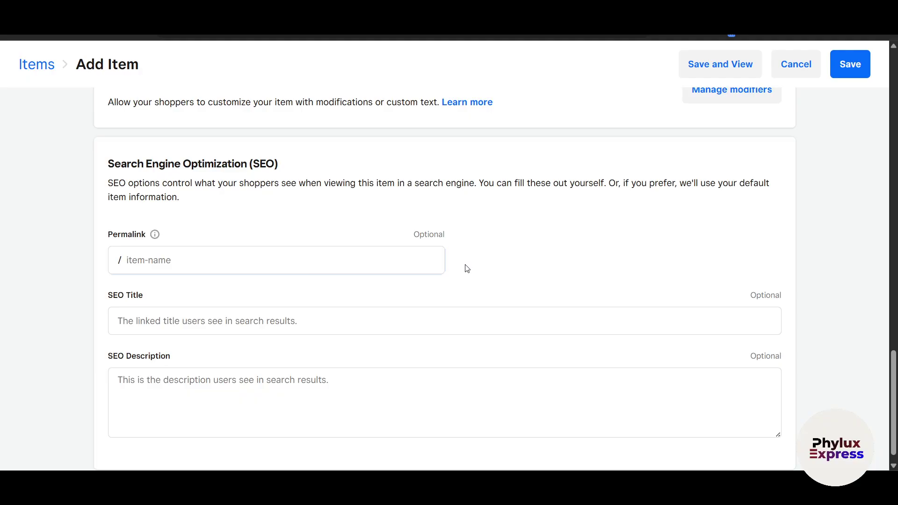
pyautogui.scroll(2, 795, 260)
pyautogui.scroll(-3, 795, 260)
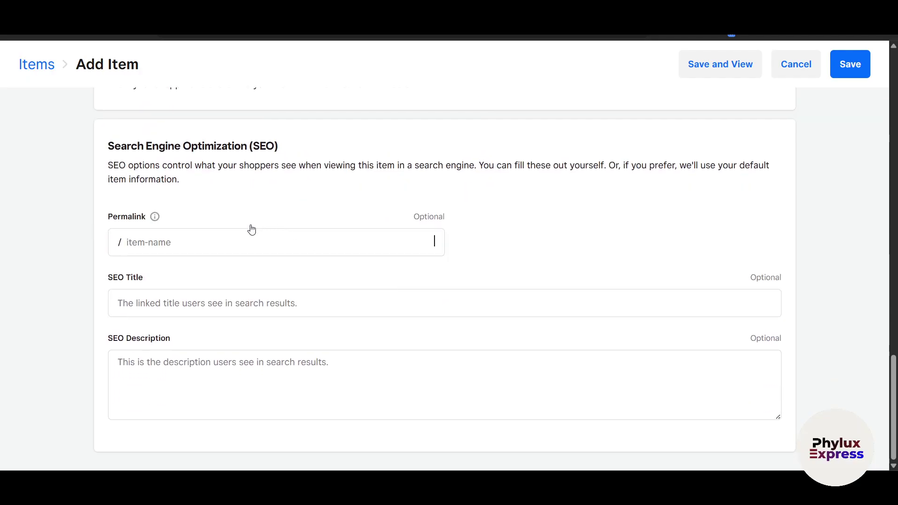
pyautogui.moveTo(413, 218); pyautogui.dragTo(475, 218)
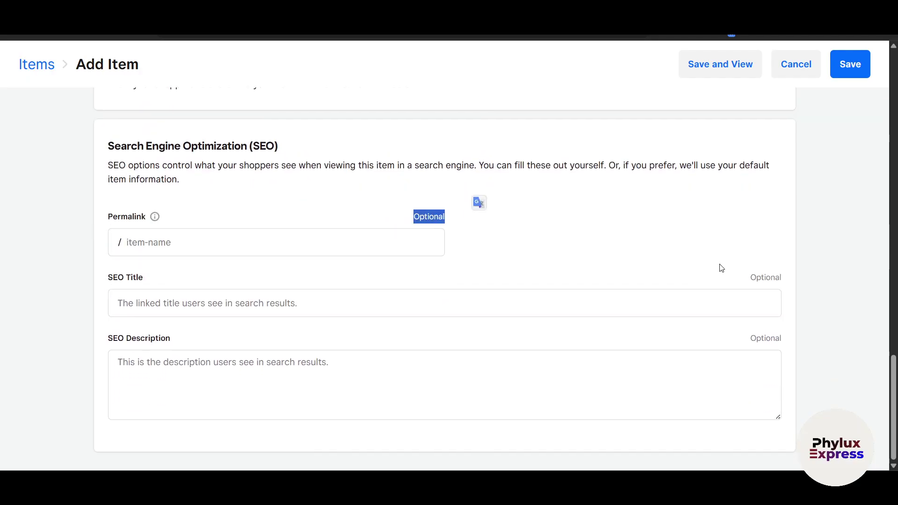
pyautogui.moveTo(749, 278); pyautogui.dragTo(774, 278)
pyautogui.moveTo(769, 332); pyautogui.dragTo(808, 334)
pyautogui.click(826, 344)
pyautogui.click(242, 302)
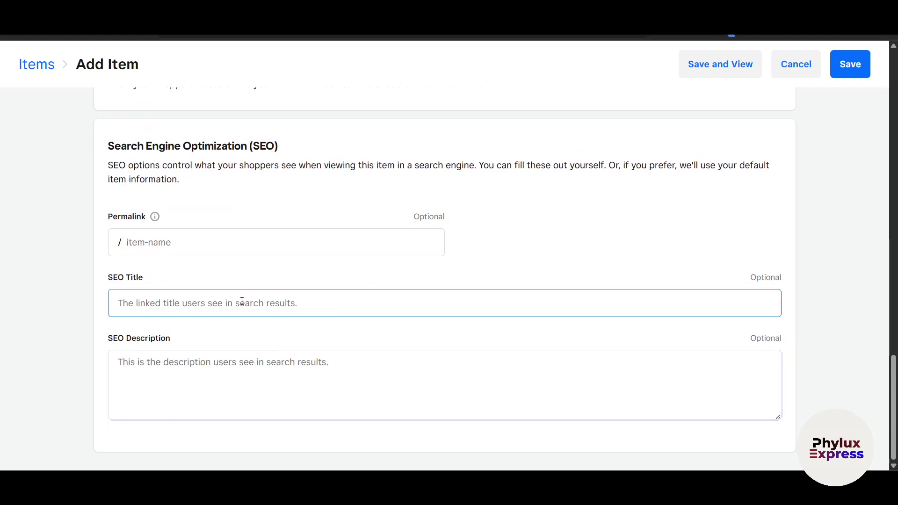
pyautogui.scroll(5, 265, 305)
pyautogui.scroll(-5, 266, 307)
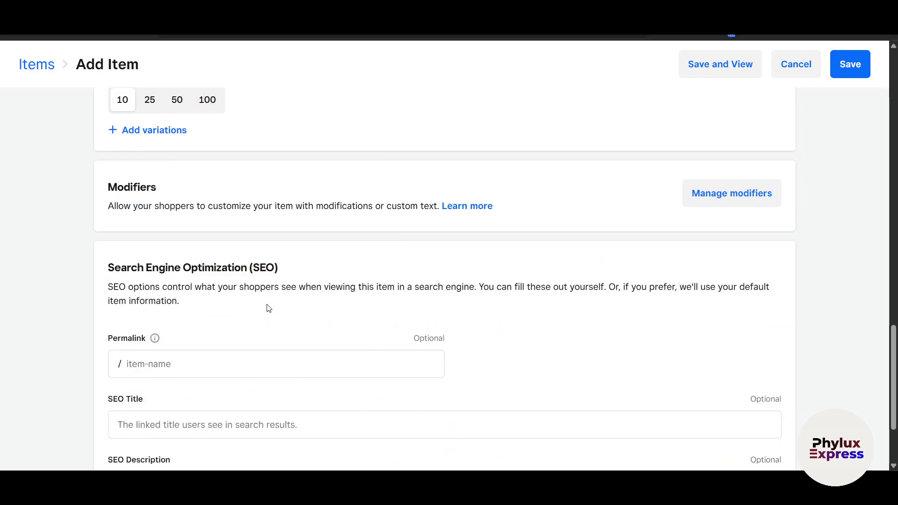
pyautogui.click(111, 287)
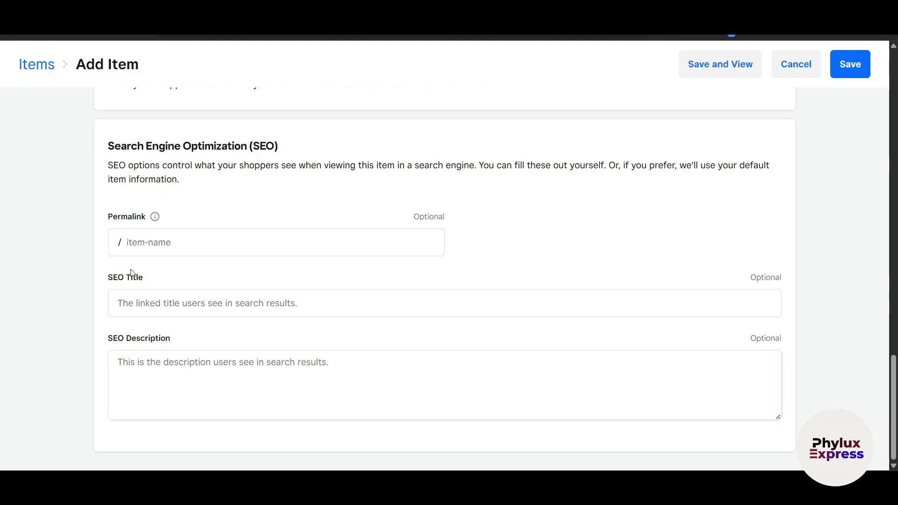
pyautogui.scroll(20, 132, 273)
# - Copy the item title into SEO Title and insert 'Anime' before 'Tshirt'
pyautogui.click(227, 248)
pyautogui.moveTo(245, 249); pyautogui.dragTo(76, 243)
pyautogui.hotkey('ctrl', 'c')
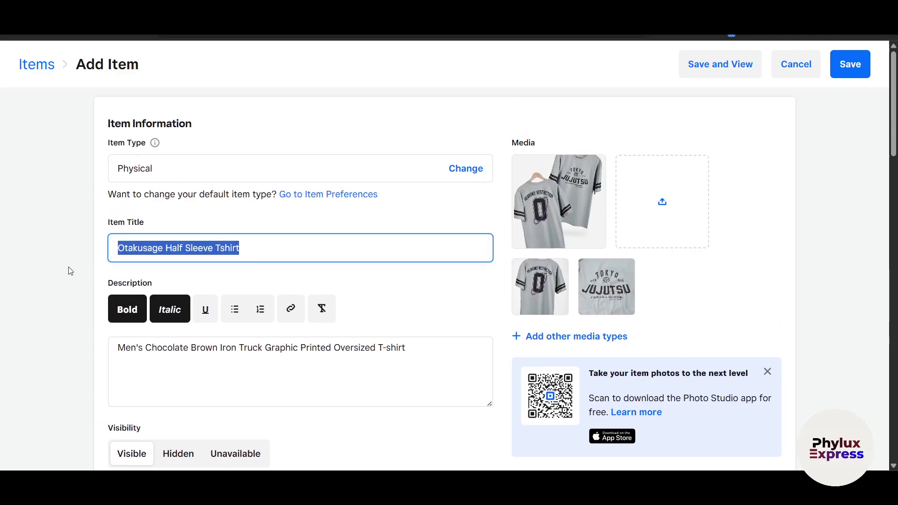
pyautogui.scroll(-20, 85, 309)
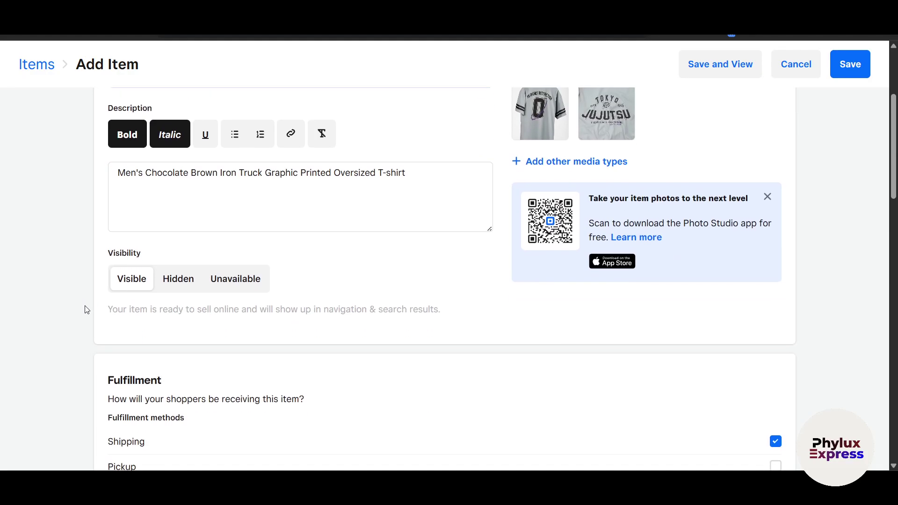
pyautogui.click(201, 297)
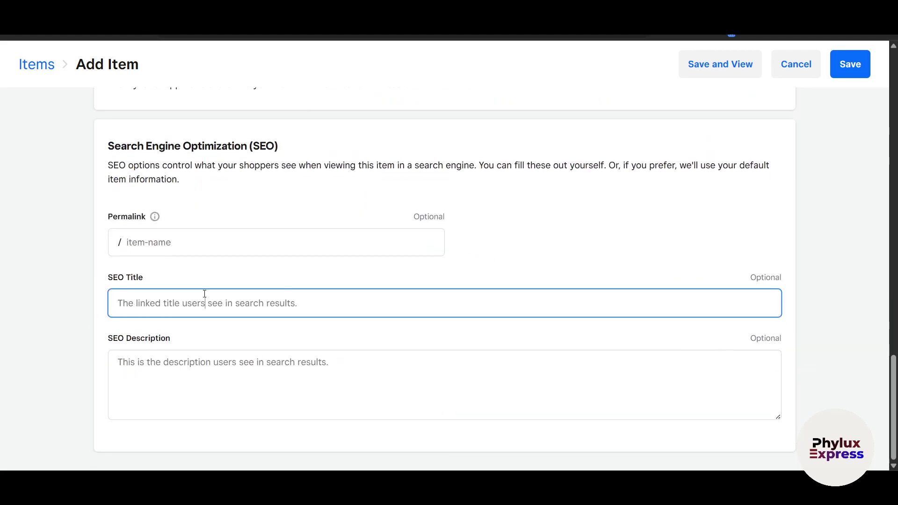
pyautogui.hotkey('ctrl', 'v')
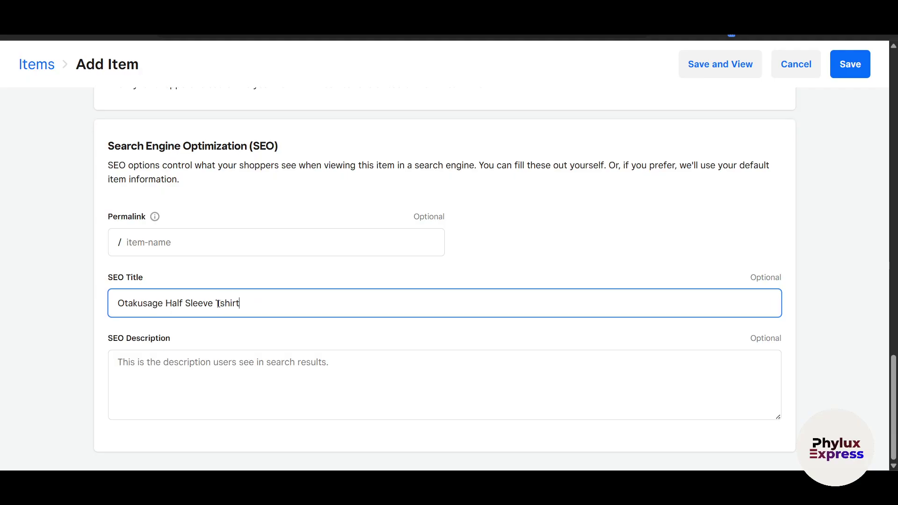
pyautogui.write('Anime')
pyautogui.moveTo(278, 302); pyautogui.dragTo(255, 302)
pyautogui.click(823, 326)
pyautogui.click(256, 369)
# - Save the item, open its private preview, and browse the product photos
pyautogui.click(736, 70)
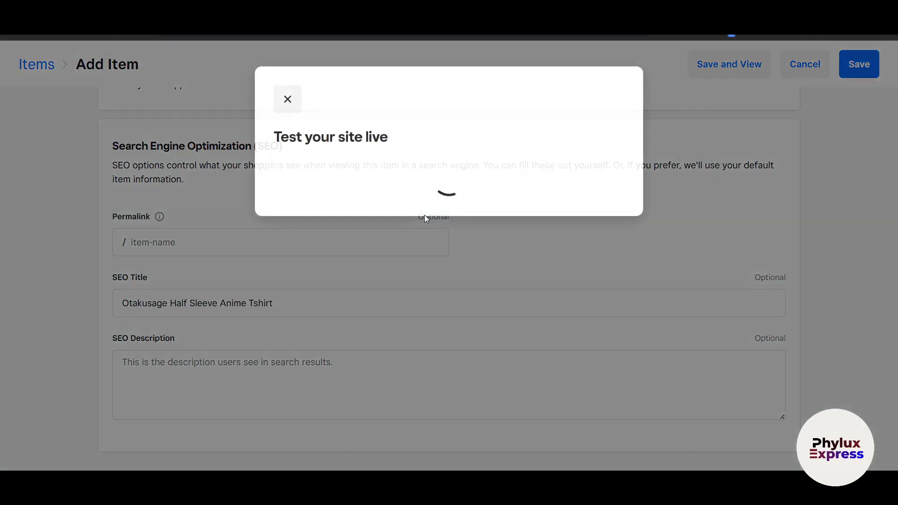
pyautogui.click(367, 193)
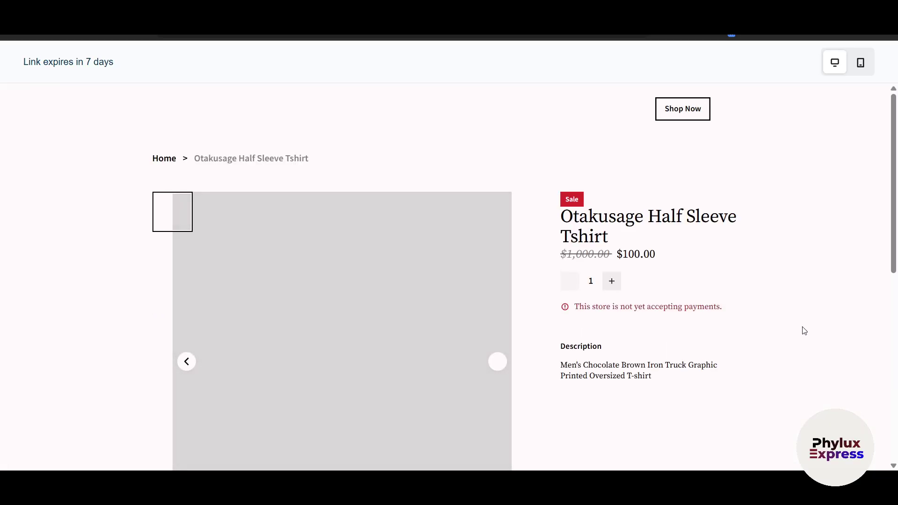
pyautogui.scroll(-1, 785, 323)
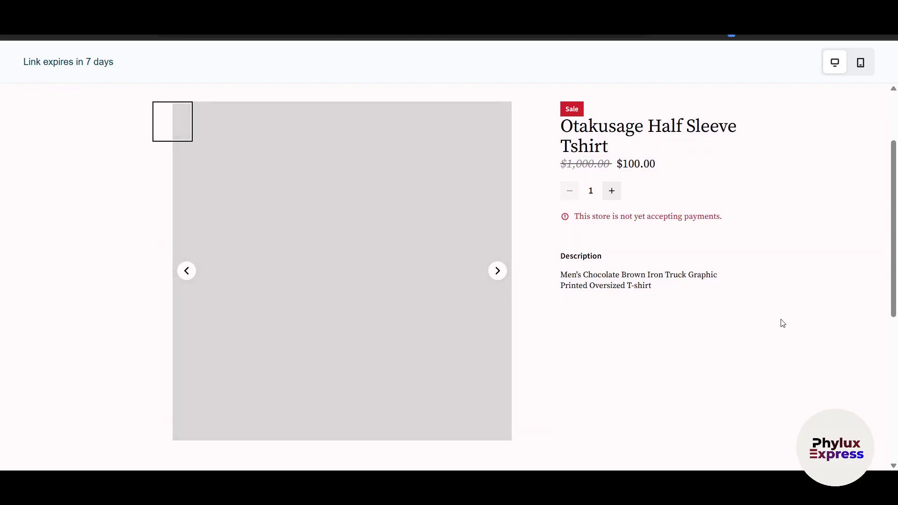
pyautogui.scroll(3, 557, 346)
pyautogui.scroll(-2, 552, 342)
pyautogui.click(499, 315)
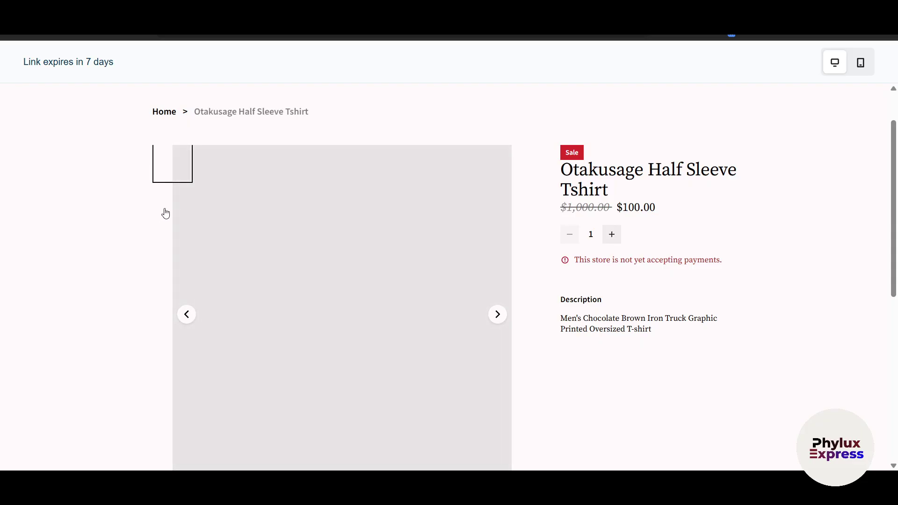
pyautogui.click(497, 316)
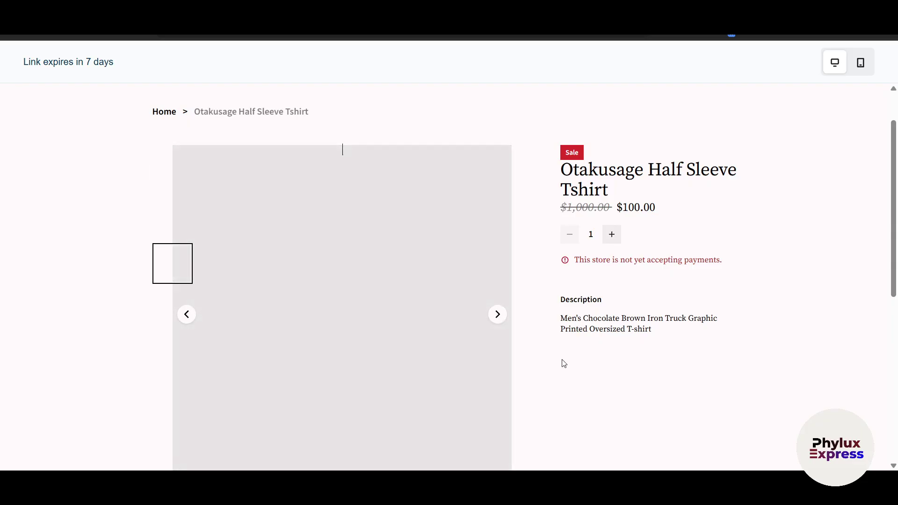
# - Finish reviewing the product page and close the preview to return to the editor
pyautogui.scroll(-1, 552, 357)
pyautogui.moveTo(569, 143); pyautogui.dragTo(671, 135)
pyautogui.click(798, 248)
pyautogui.scroll(-8, 493, 294)
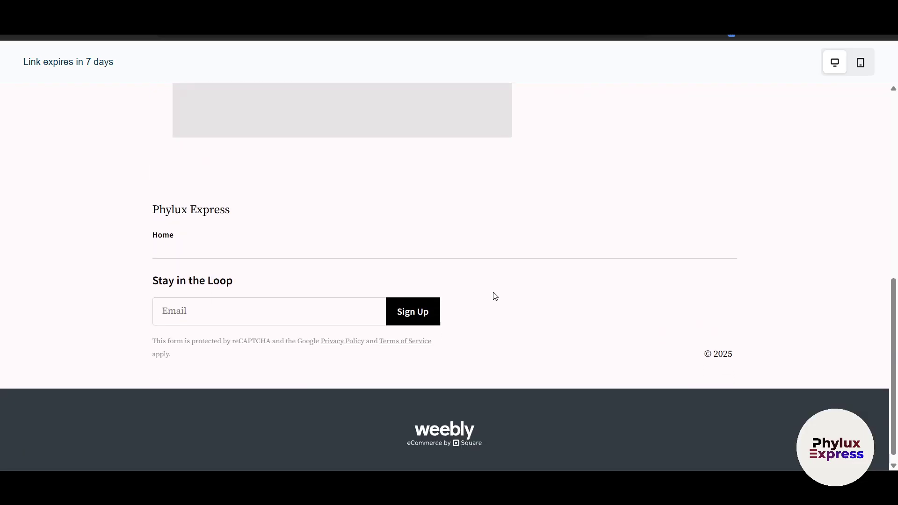
pyautogui.scroll(9, 491, 302)
pyautogui.hotkey('ctrl', 'w')
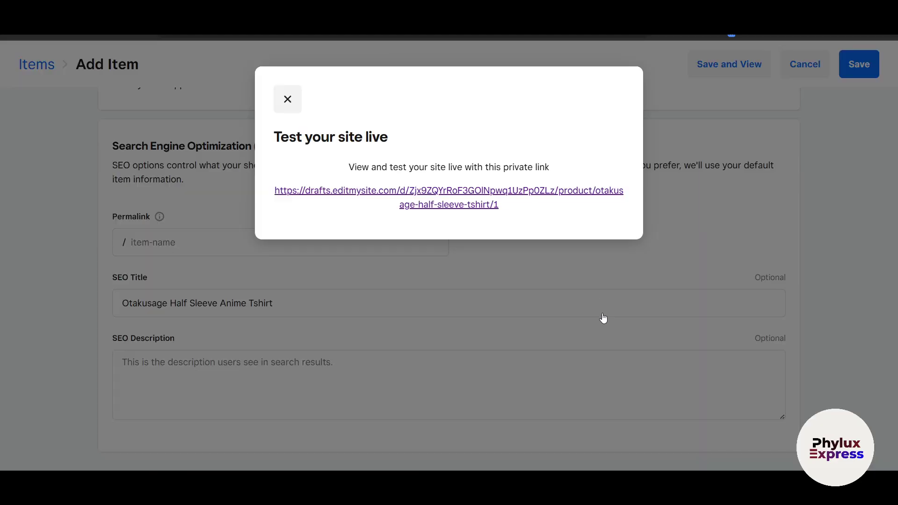
pyautogui.click(603, 318)
pyautogui.scroll(15, 164, 159)
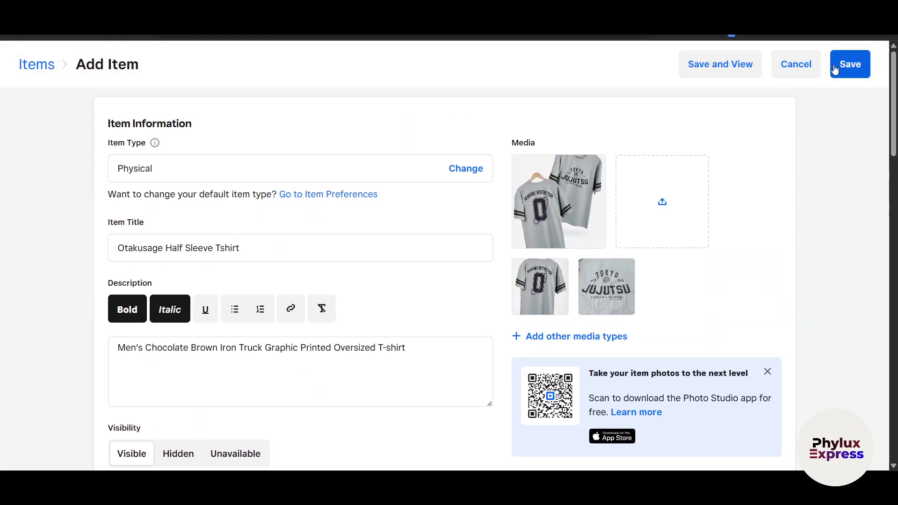
# - Save the T-shirt item, dismiss the setup guide, and go to Site Categories
pyautogui.click(835, 69)
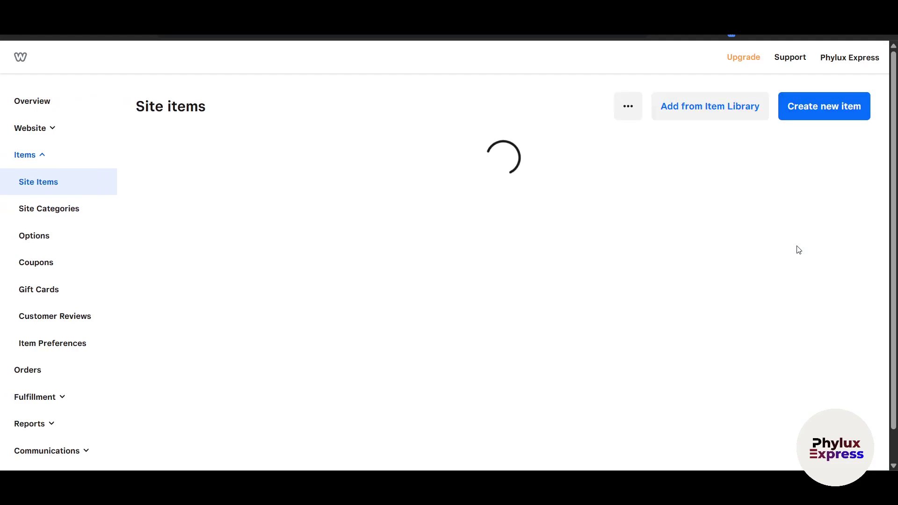
pyautogui.click(531, 350)
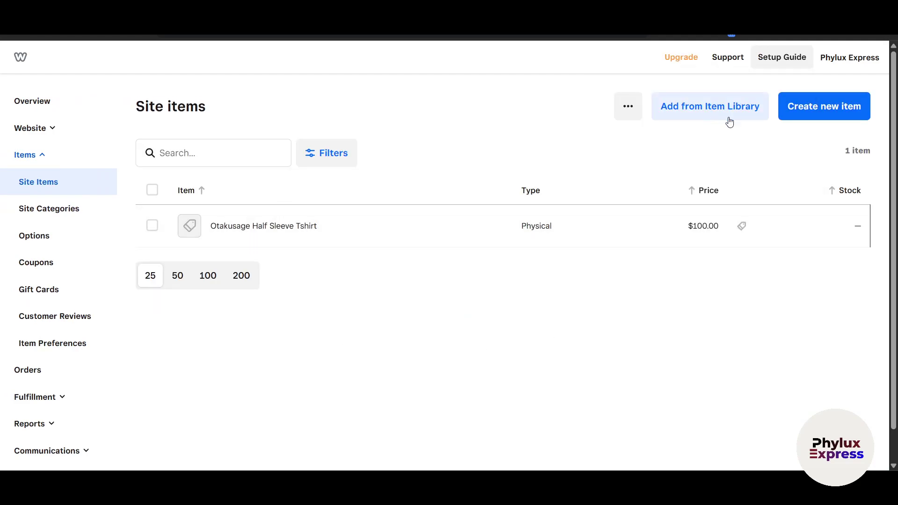
pyautogui.click(75, 216)
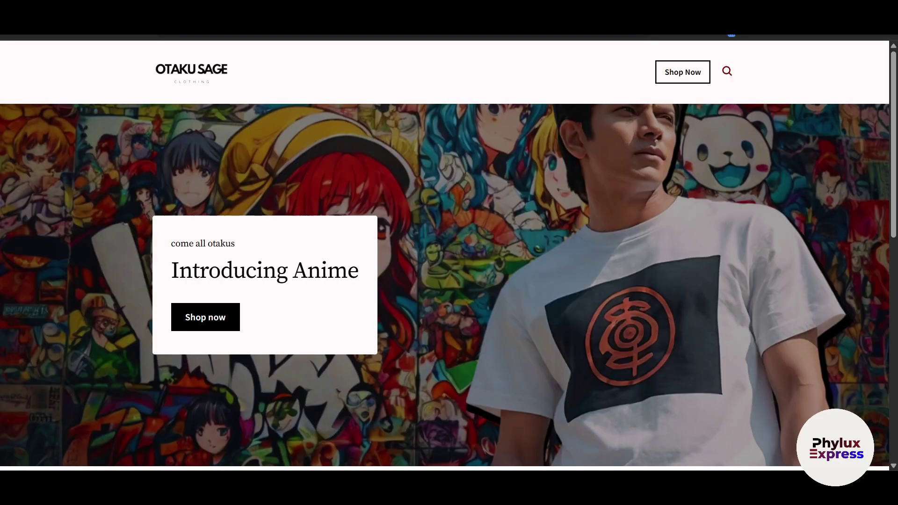
pyautogui.scroll(-10, 433, 307)
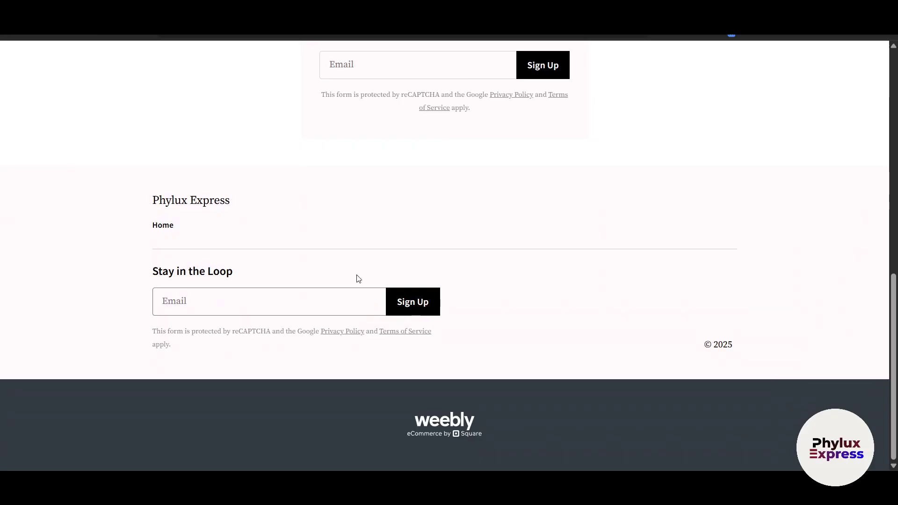
pyautogui.scroll(4, 390, 180)
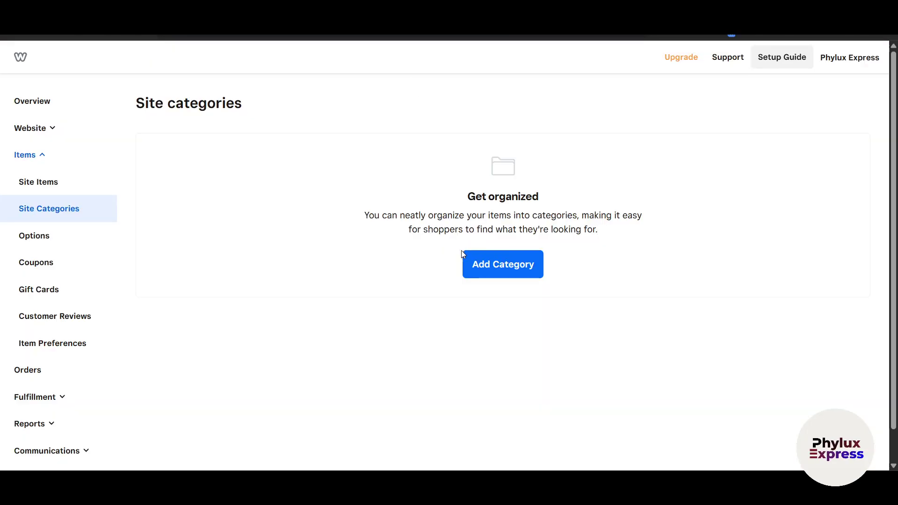
# - Add a Summer Collection category containing the Otakusage Half Sleeve Tshirt
pyautogui.click(464, 255)
pyautogui.write('Summer Collection')
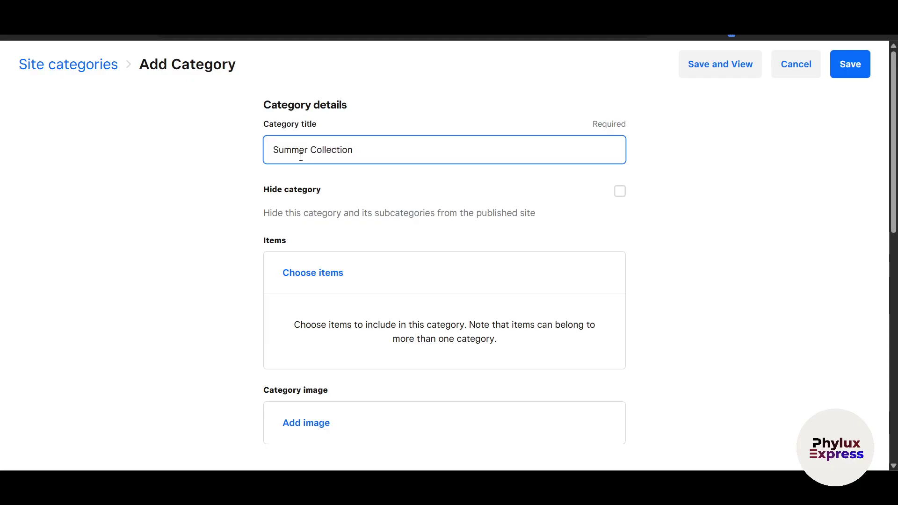
pyautogui.click(326, 273)
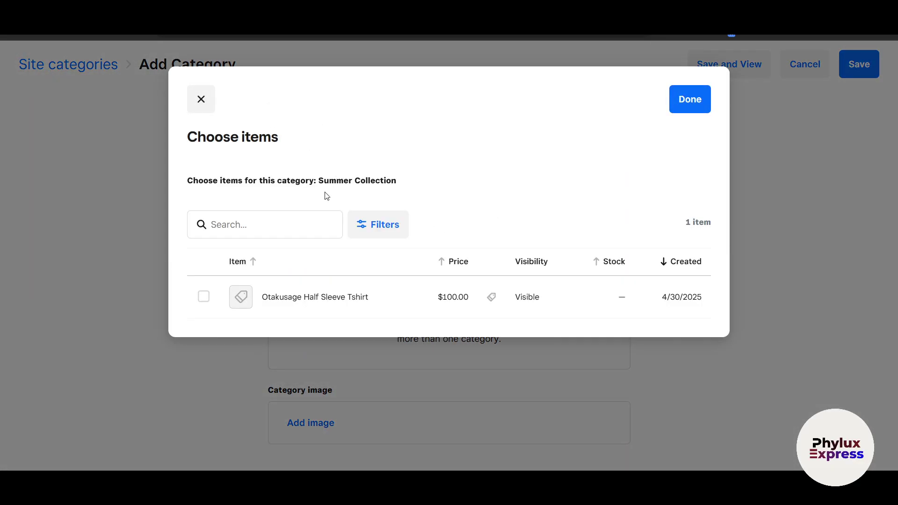
pyautogui.click(203, 298)
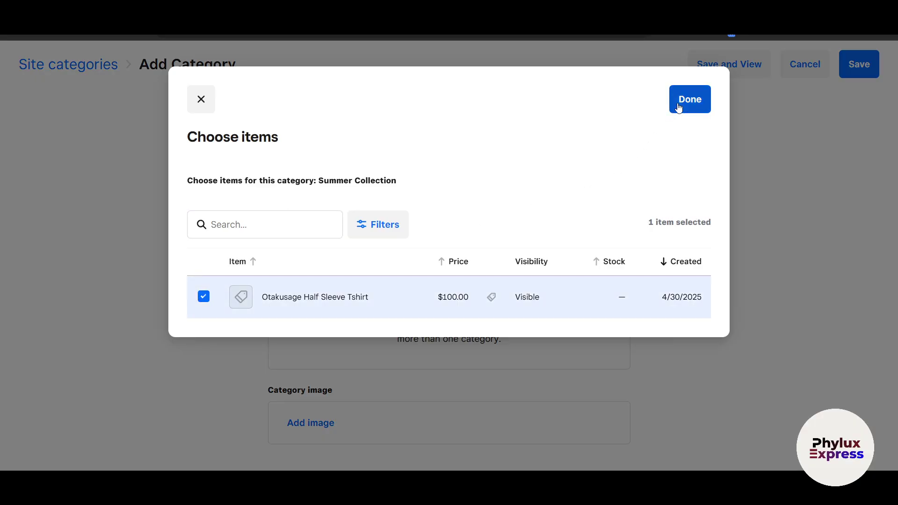
pyautogui.click(682, 104)
pyautogui.scroll(-2, 618, 296)
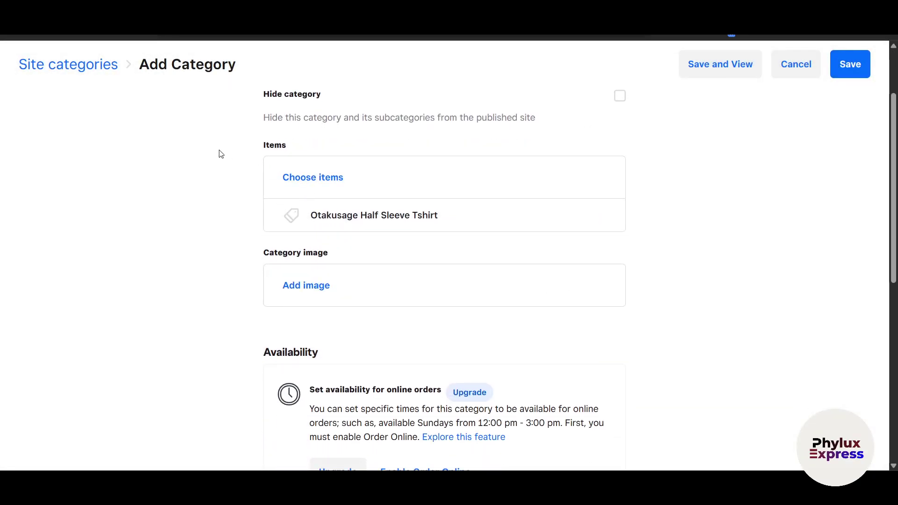
pyautogui.scroll(2, 526, 181)
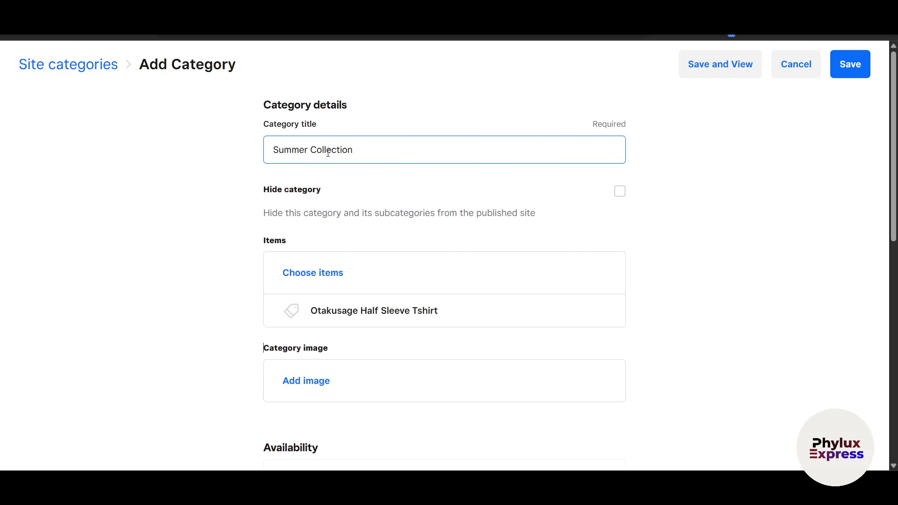
pyautogui.scroll(-1, 547, 297)
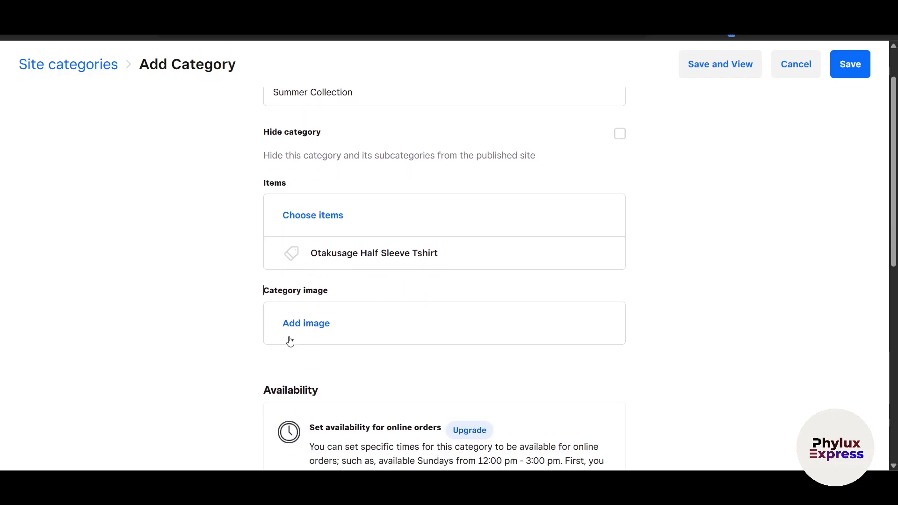
# - Upload the room picture (image 8) as the category image
pyautogui.click(305, 324)
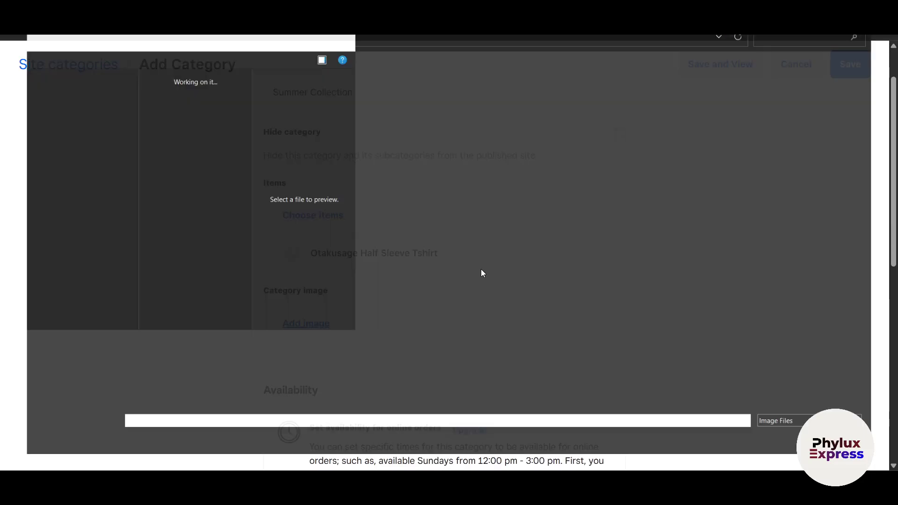
pyautogui.scroll(-5, 329, 266)
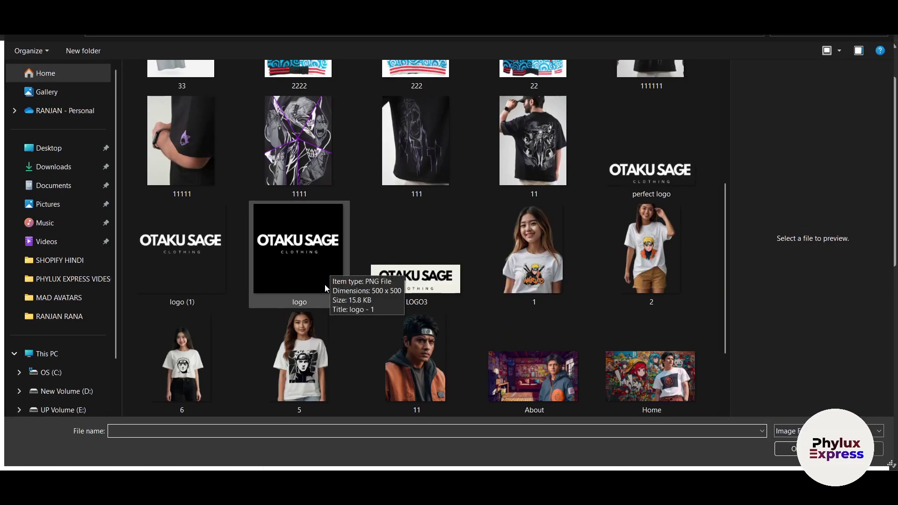
pyautogui.scroll(-4, 322, 276)
pyautogui.scroll(3, 543, 336)
pyautogui.scroll(-3, 545, 329)
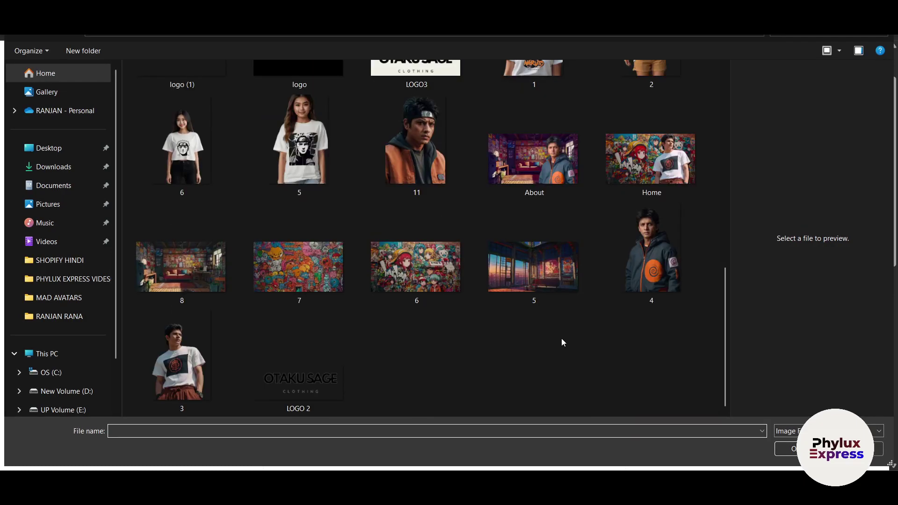
pyautogui.click(188, 273)
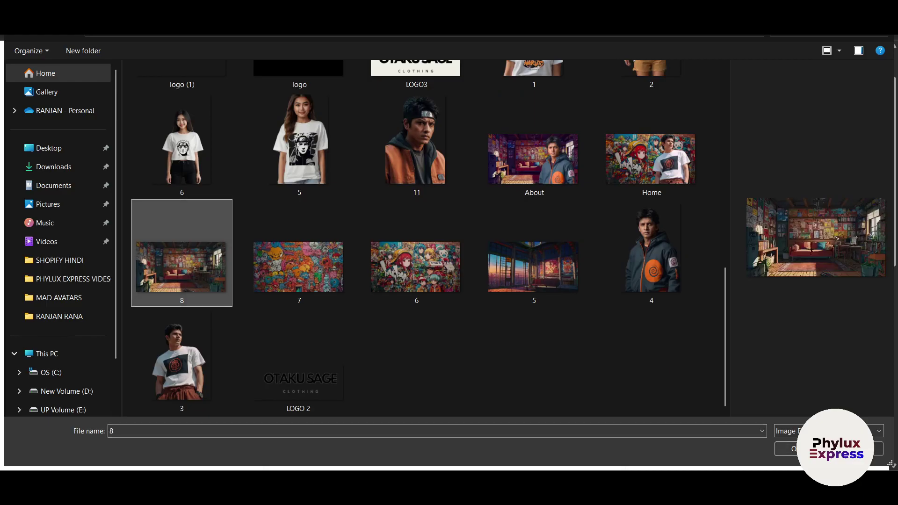
pyautogui.click(788, 448)
pyautogui.scroll(-3, 457, 368)
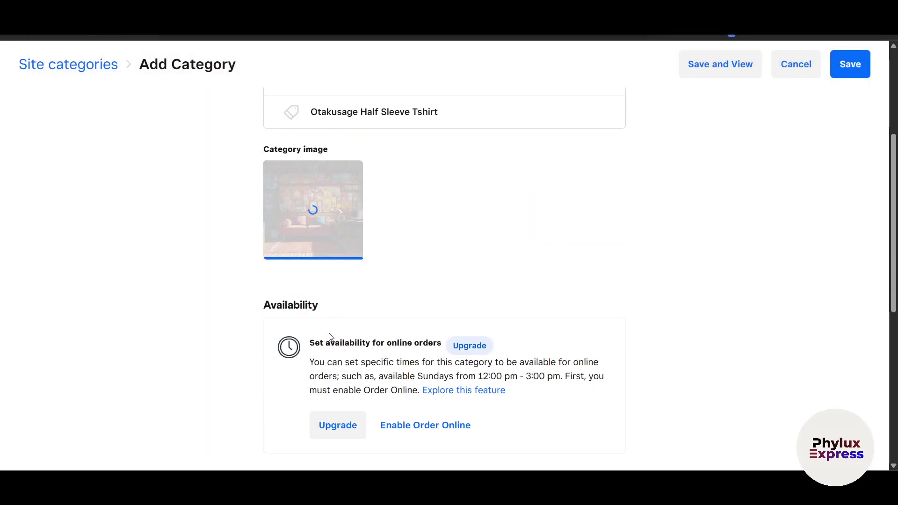
pyautogui.scroll(-2, 323, 325)
pyautogui.scroll(-5, 381, 321)
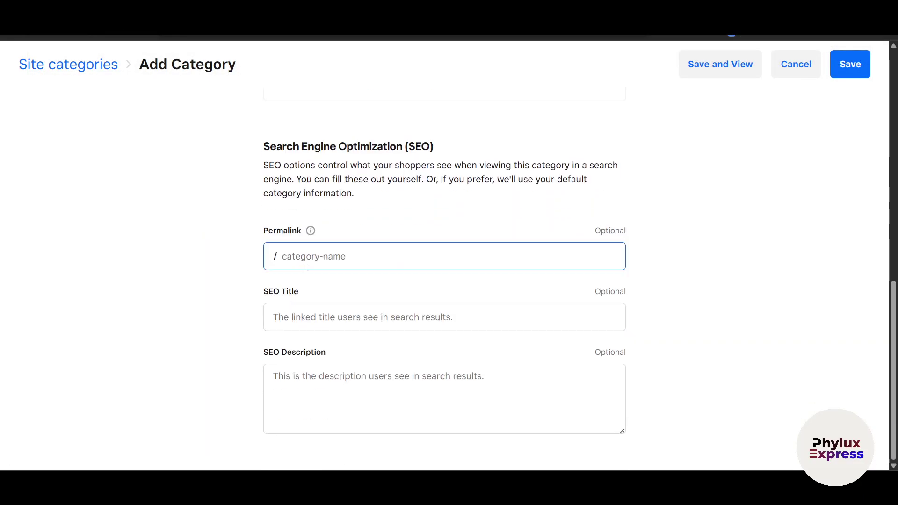
pyautogui.scroll(10, 423, 308)
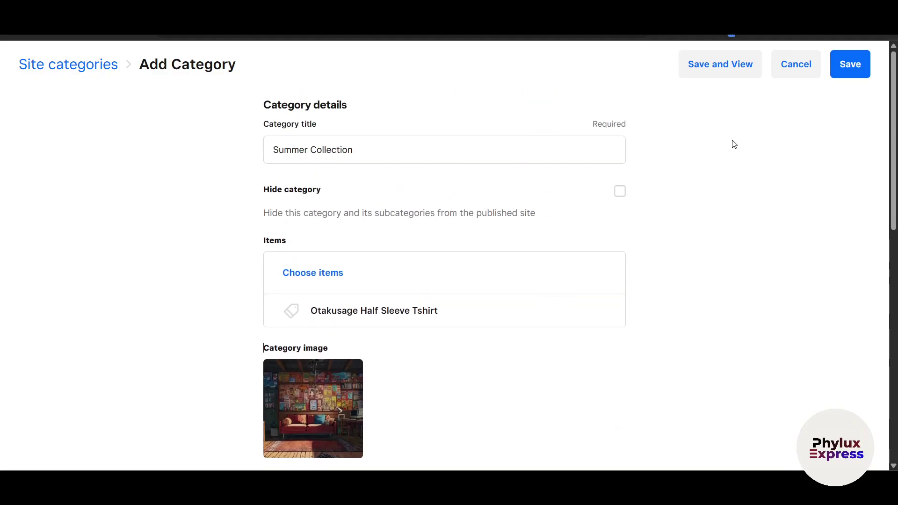
# - Save the Summer Collection category, dismiss the tip, and check it in the categories list
pyautogui.click(849, 64)
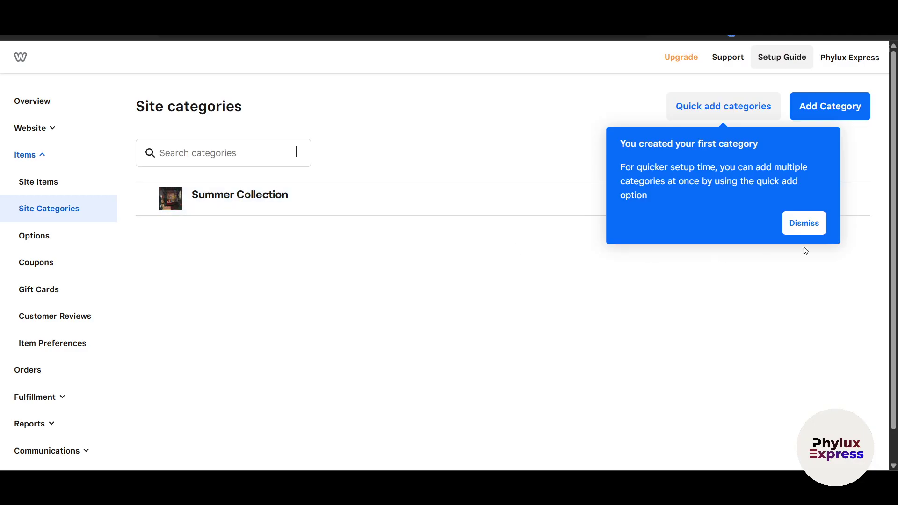
pyautogui.click(804, 223)
pyautogui.click(302, 205)
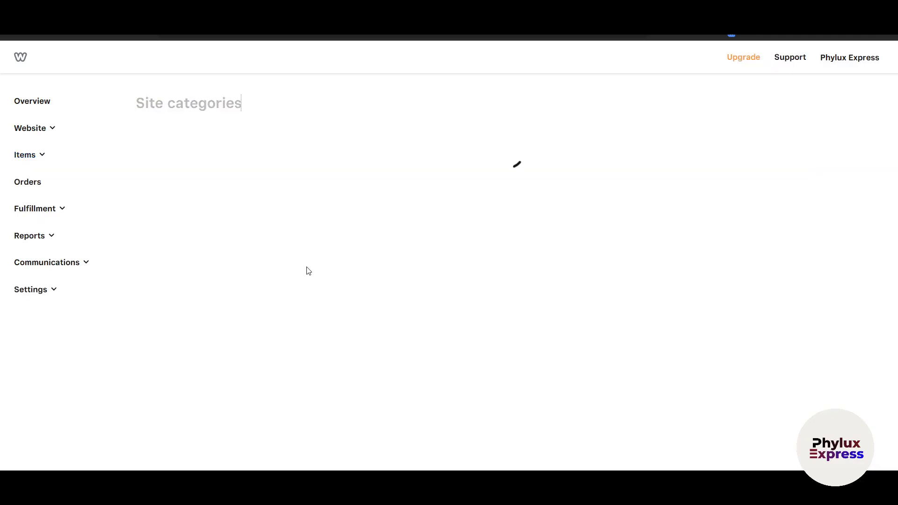
pyautogui.scroll(-8, 313, 411)
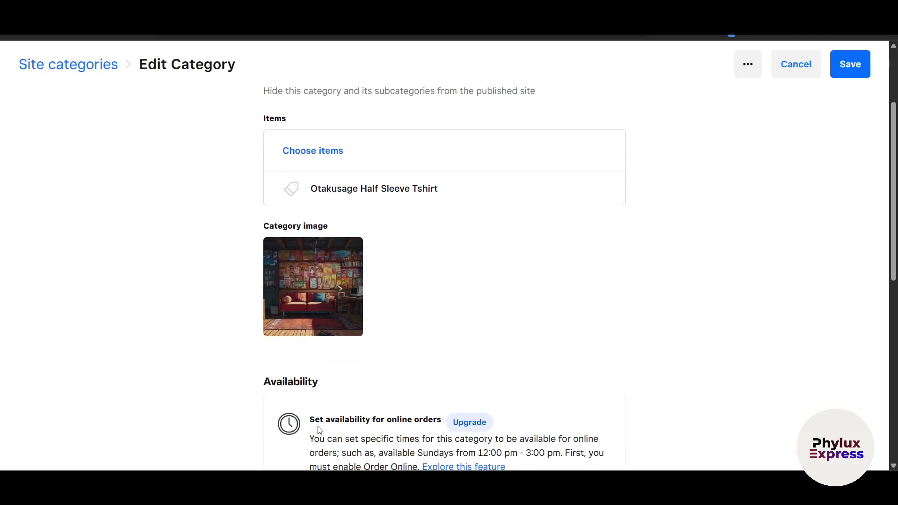
pyautogui.hotkey('alt', 'Left')
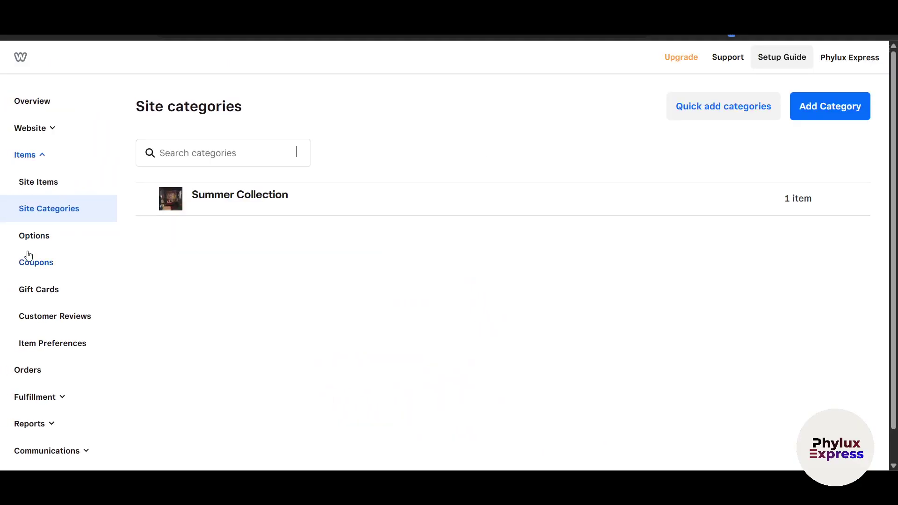
# - Review the Men Tshirt (Size) option set, then go to the Coupons page under Items
pyautogui.click(28, 244)
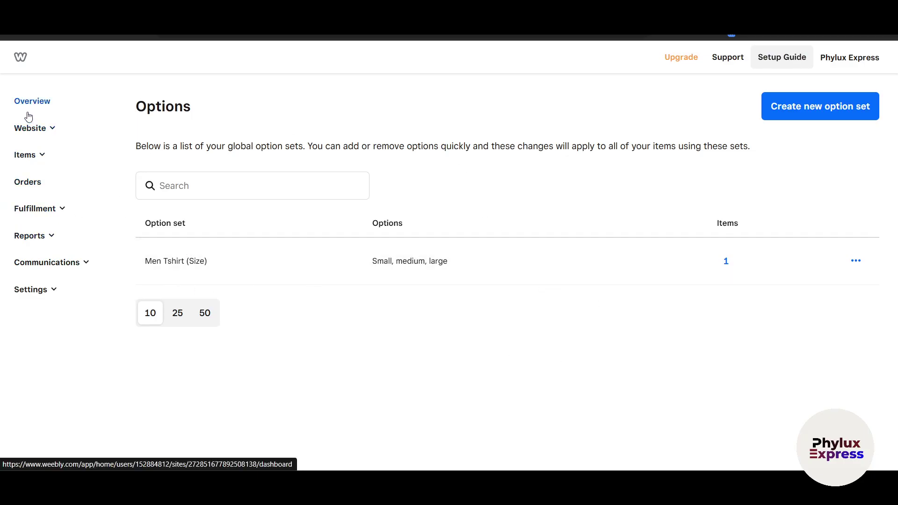
pyautogui.click(32, 155)
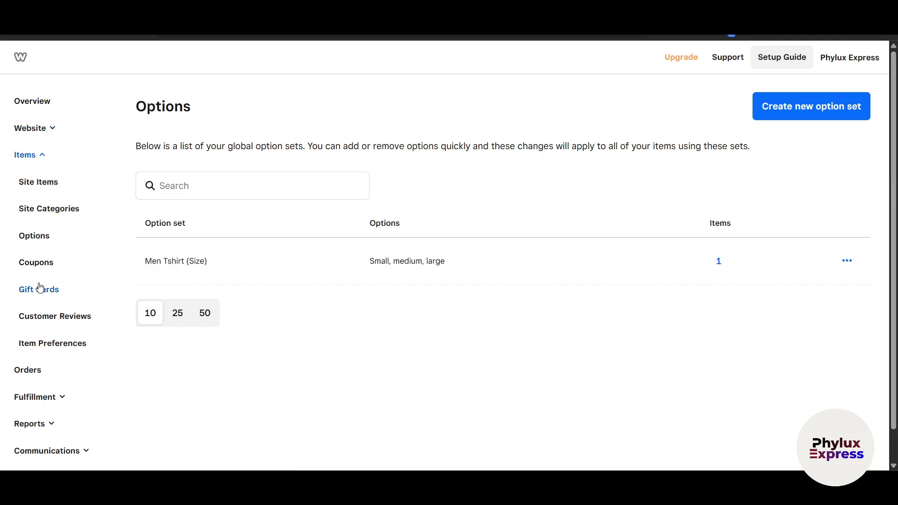
pyautogui.scroll(-1, 40, 287)
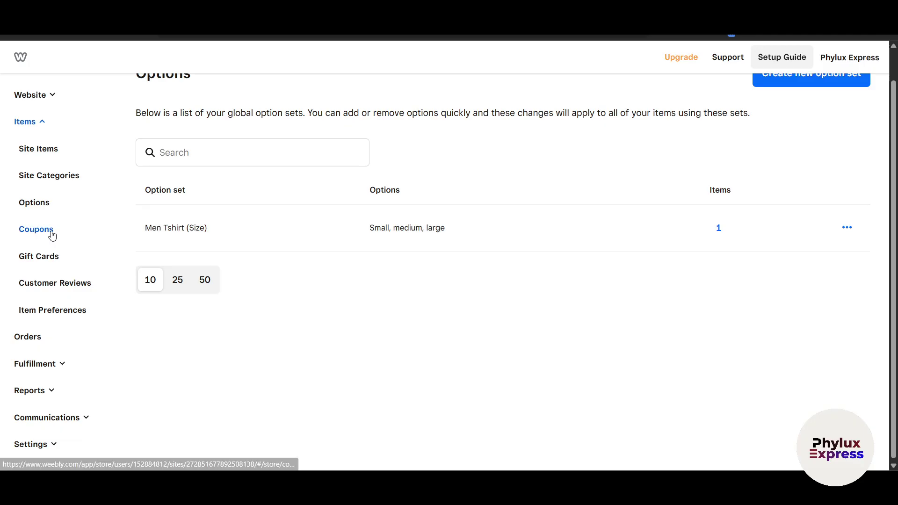
pyautogui.click(52, 235)
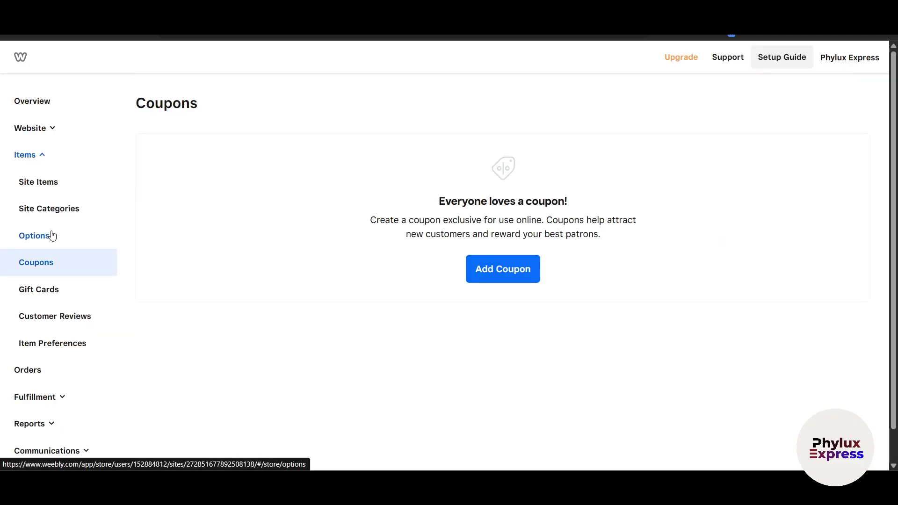
# - Start a new coupon with code 2052SF, limited to one use per customer
pyautogui.click(502, 275)
pyautogui.click(310, 159)
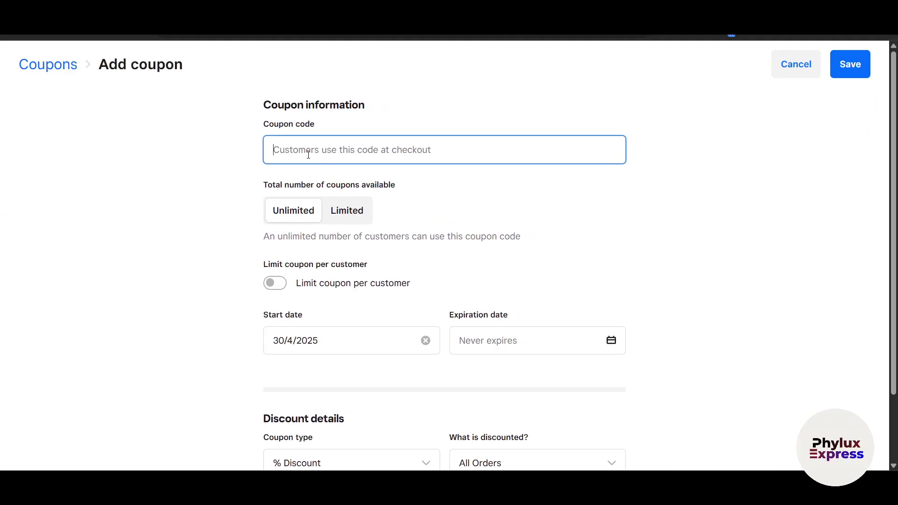
pyautogui.write('2052SF')
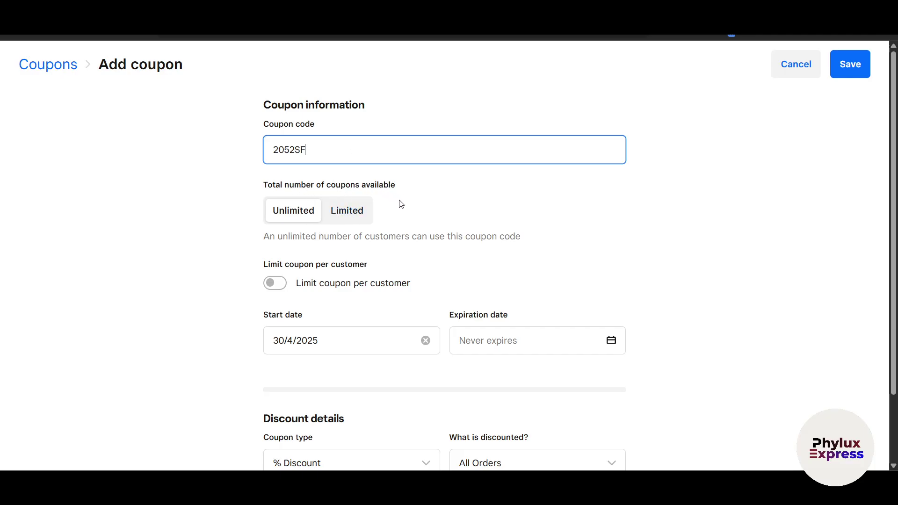
pyautogui.scroll(-1, 418, 302)
pyautogui.click(412, 298)
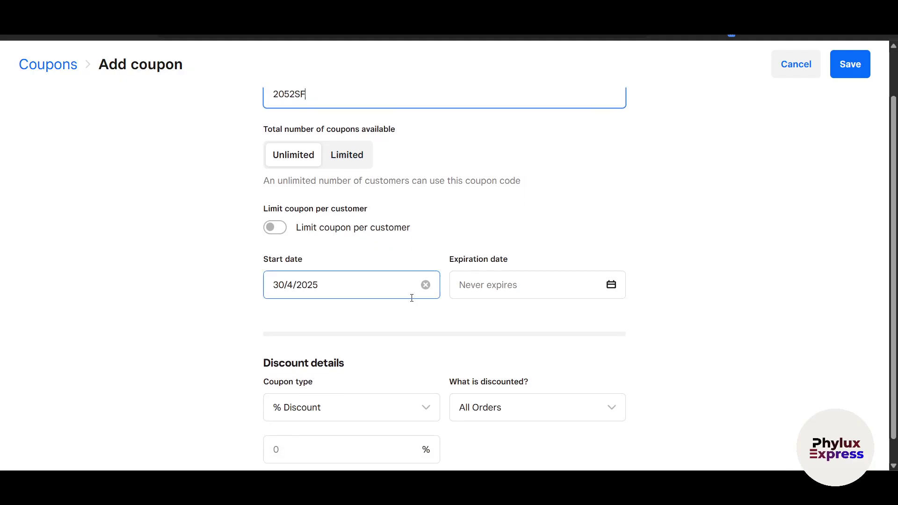
pyautogui.scroll(-1, 403, 311)
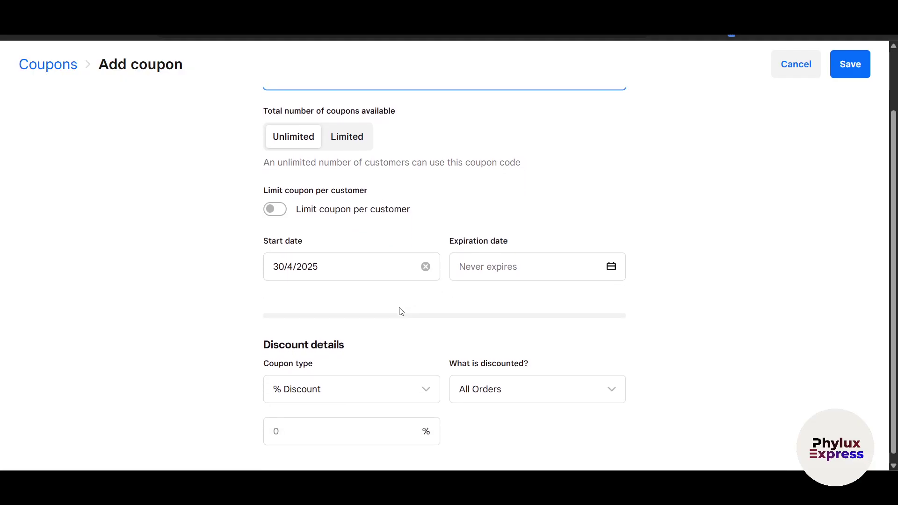
pyautogui.click(272, 215)
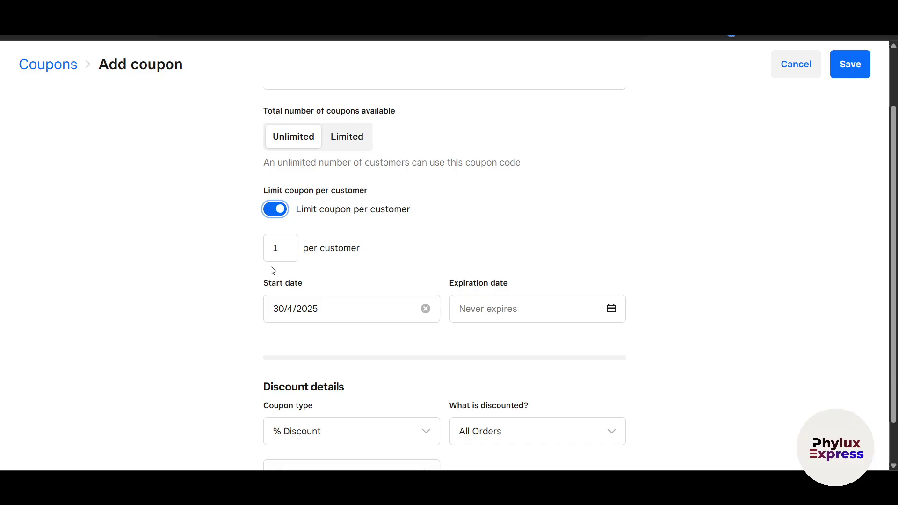
# - Keep it never expiring, give 20% off all orders, and save the coupon
pyautogui.scroll(-2, 274, 243)
pyautogui.scroll(5, 308, 176)
pyautogui.scroll(-3, 299, 206)
pyautogui.click(327, 255)
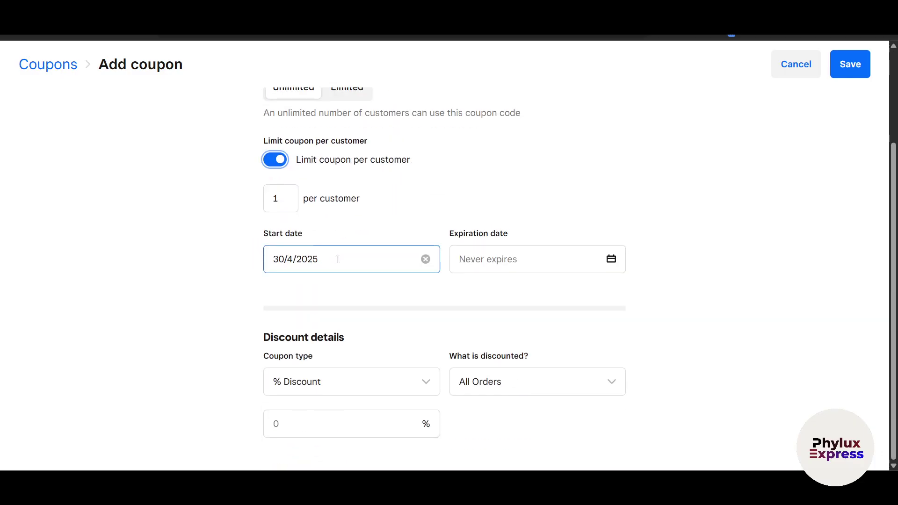
pyautogui.click(512, 269)
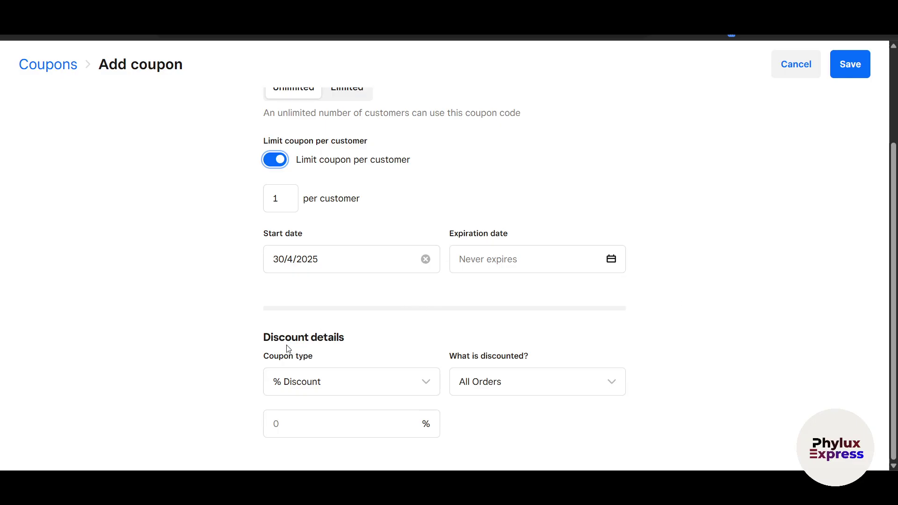
pyautogui.moveTo(289, 350); pyautogui.dragTo(363, 353)
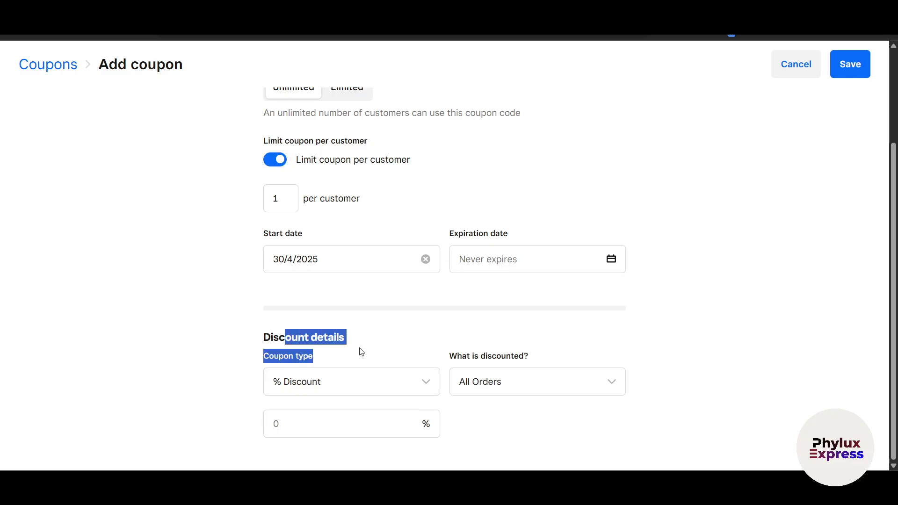
pyautogui.click(326, 394)
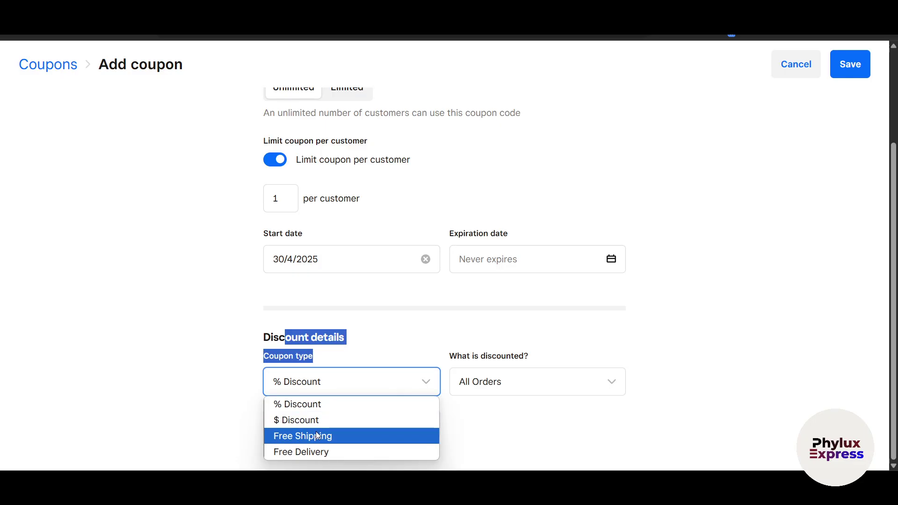
pyautogui.click(531, 448)
pyautogui.click(382, 422)
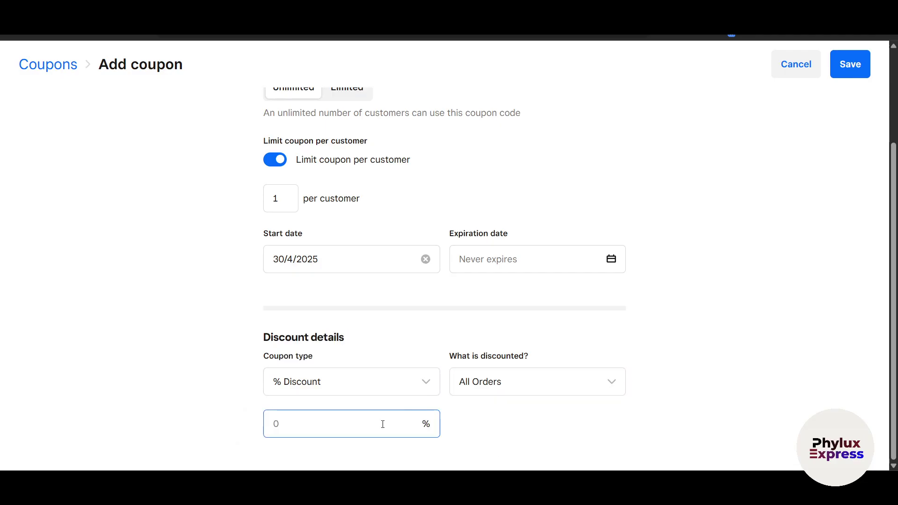
pyautogui.click(155, 415)
pyautogui.click(850, 64)
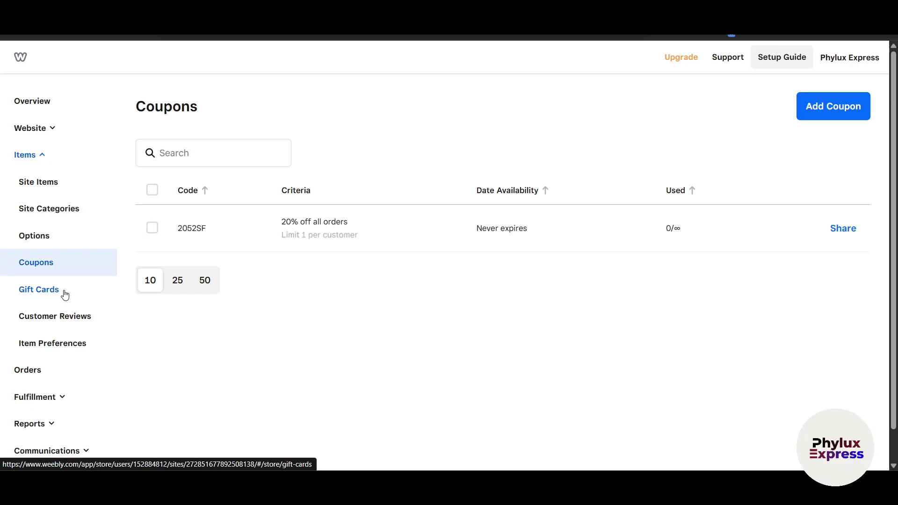
# - Look over the Gift Cards page and then the Customer Reviews page
pyautogui.click(65, 295)
pyautogui.scroll(-1, 326, 334)
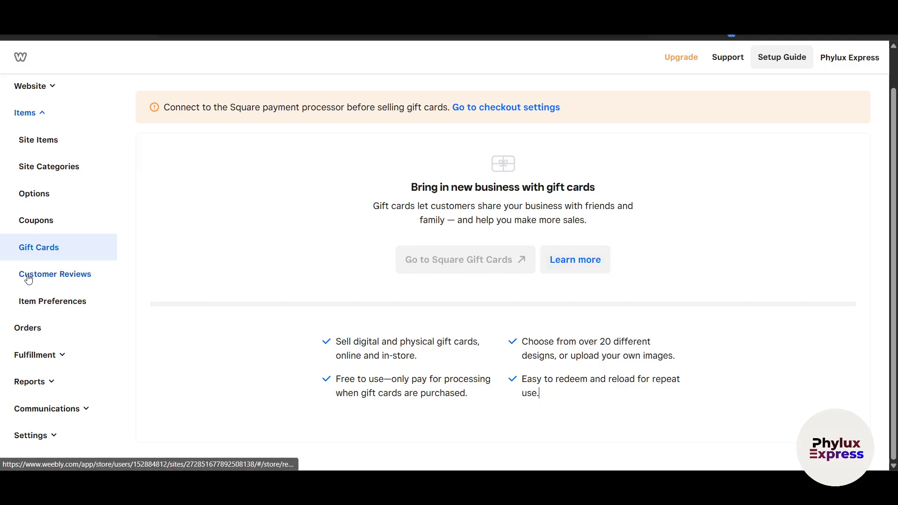
pyautogui.click(62, 281)
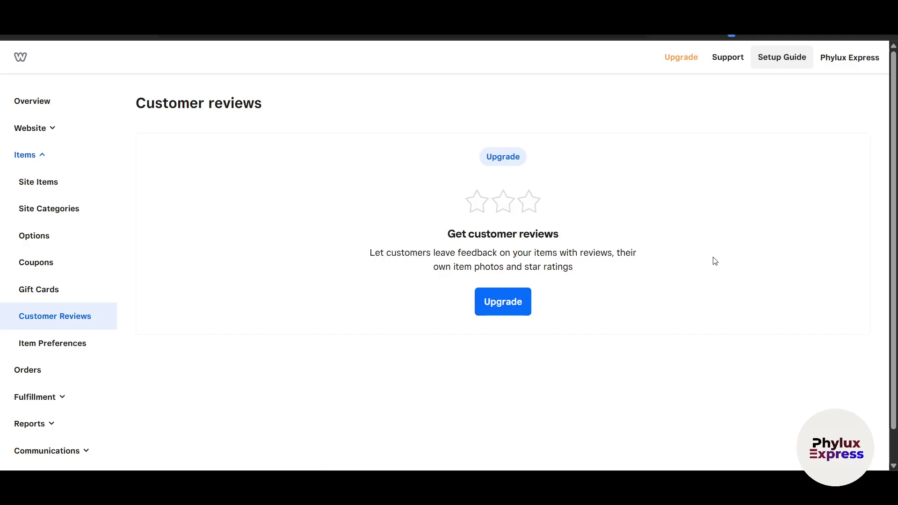
pyautogui.scroll(-1, 96, 352)
# - Open Item Preferences and review the item status and stock settings
pyautogui.click(75, 325)
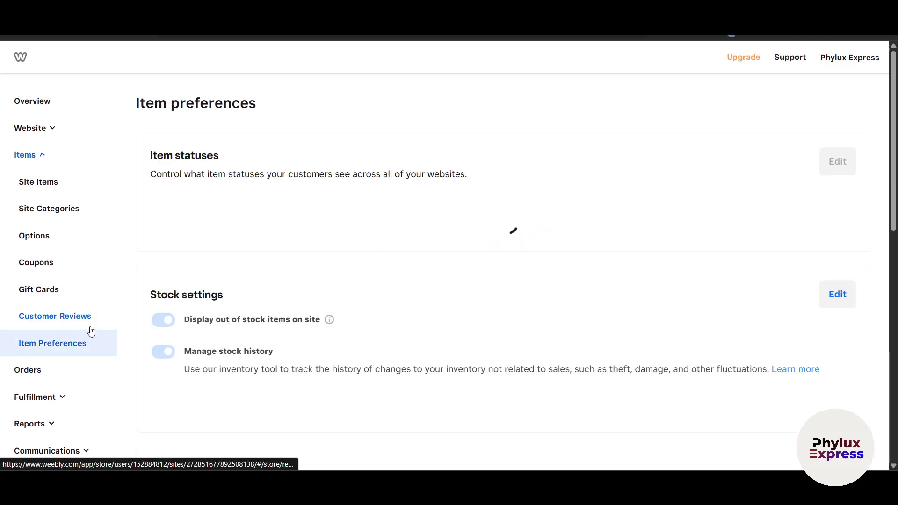
pyautogui.scroll(-1, 361, 341)
pyautogui.scroll(1, 366, 337)
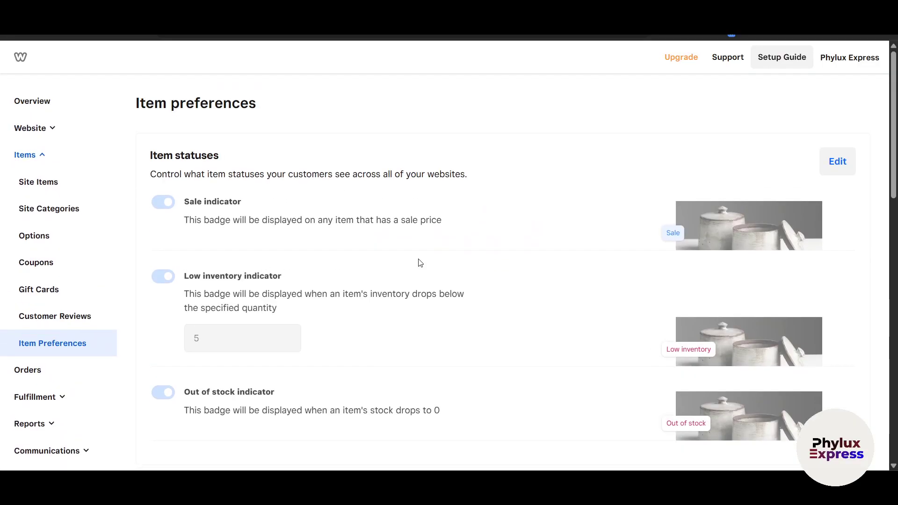
pyautogui.scroll(-2, 692, 228)
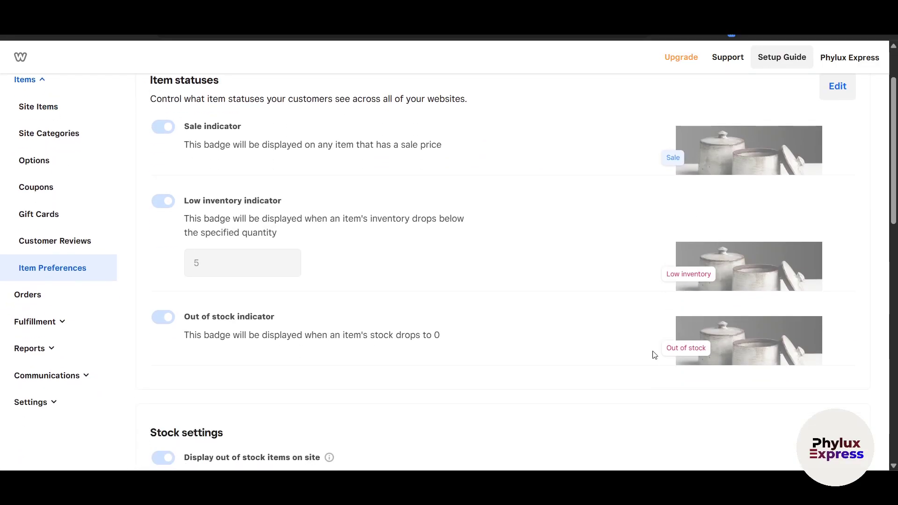
pyautogui.scroll(1, 299, 269)
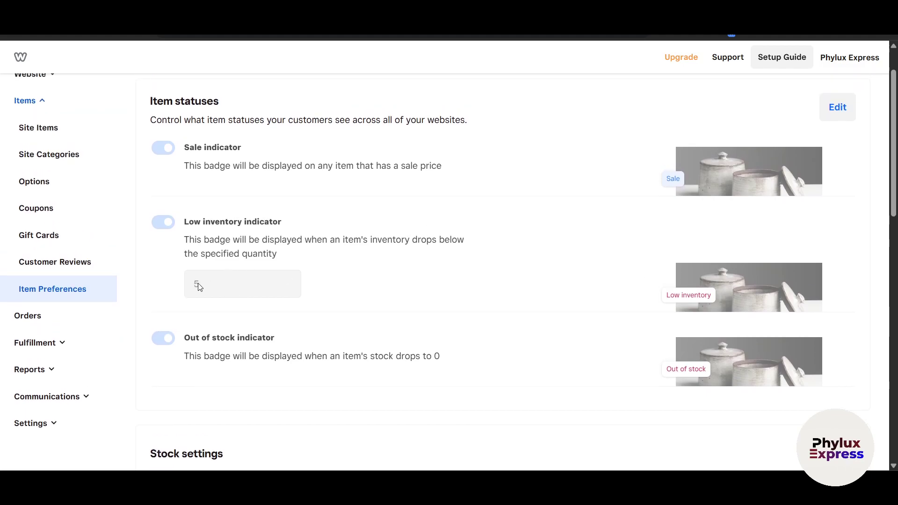
pyautogui.scroll(1, 244, 297)
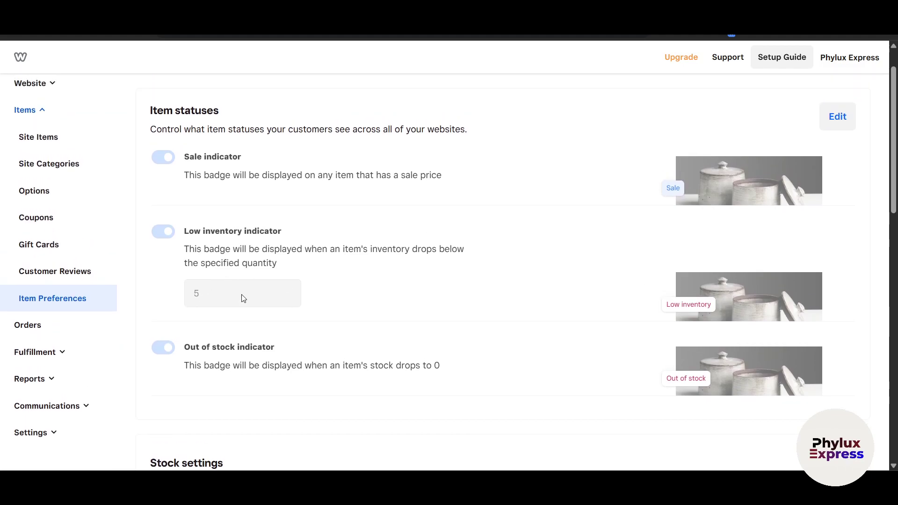
pyautogui.scroll(1, 240, 299)
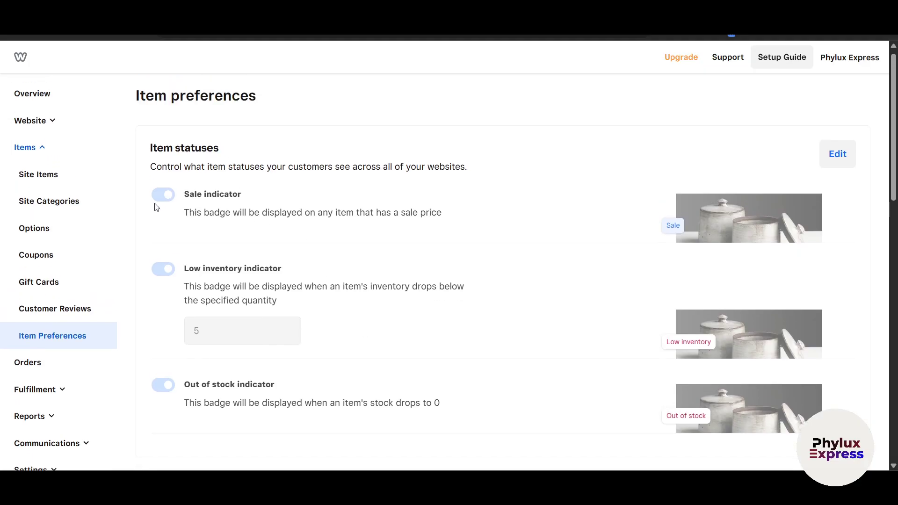
pyautogui.scroll(-5, 680, 218)
pyautogui.scroll(5, 680, 225)
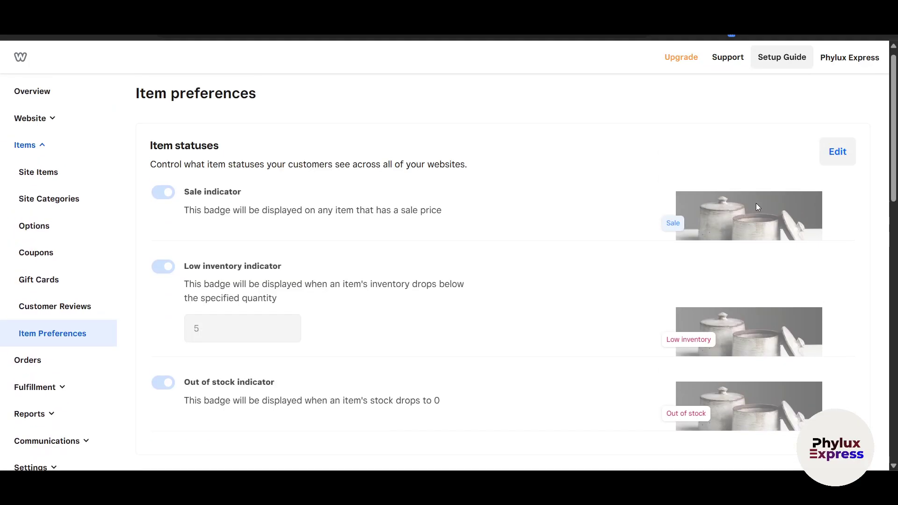
# - Edit the item statuses, changing the Low inventory quantity from 5 to 10
pyautogui.click(833, 159)
pyautogui.moveTo(185, 210); pyautogui.dragTo(330, 210)
pyautogui.moveTo(366, 210); pyautogui.dragTo(419, 210)
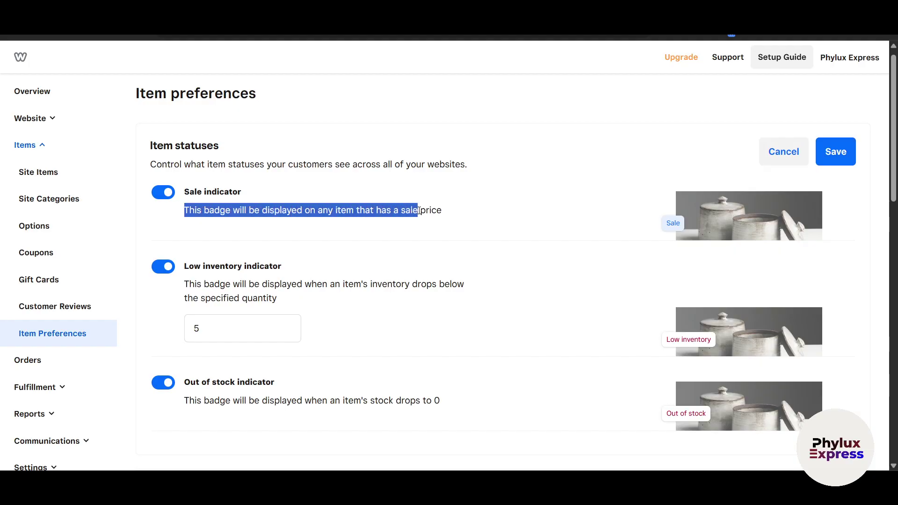
pyautogui.click(504, 220)
pyautogui.scroll(-1, 271, 267)
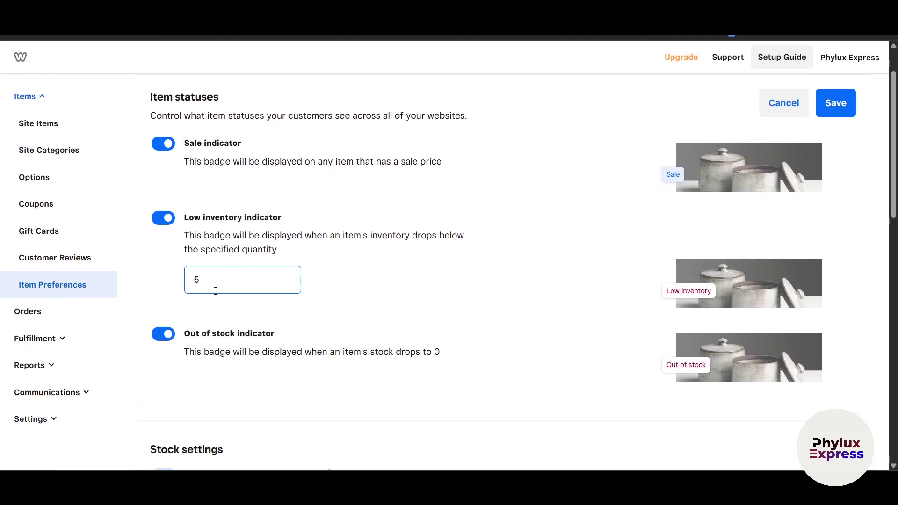
pyautogui.scroll(-1, 271, 304)
pyautogui.scroll(-1, 272, 217)
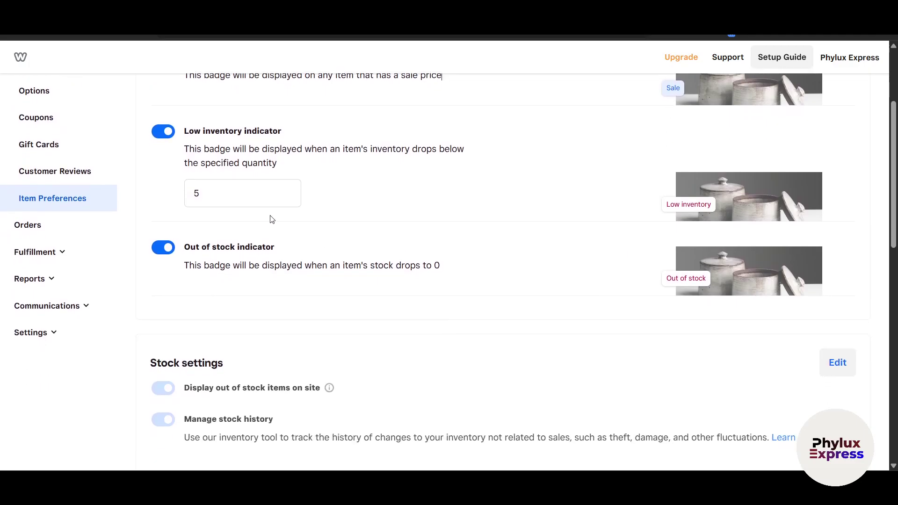
pyautogui.moveTo(202, 152); pyautogui.dragTo(466, 157)
pyautogui.click(207, 193)
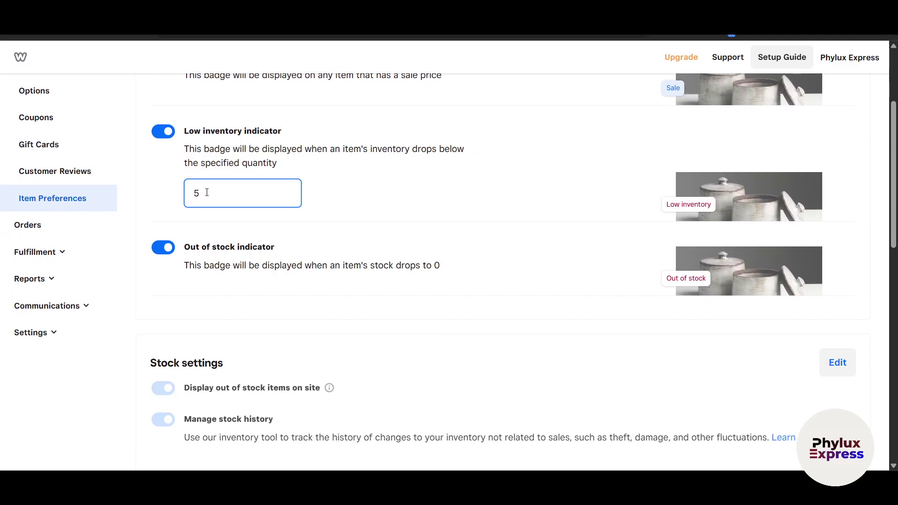
pyautogui.click(382, 203)
# - Save the item status preferences with the new low inventory threshold of 10
pyautogui.scroll(1, 557, 256)
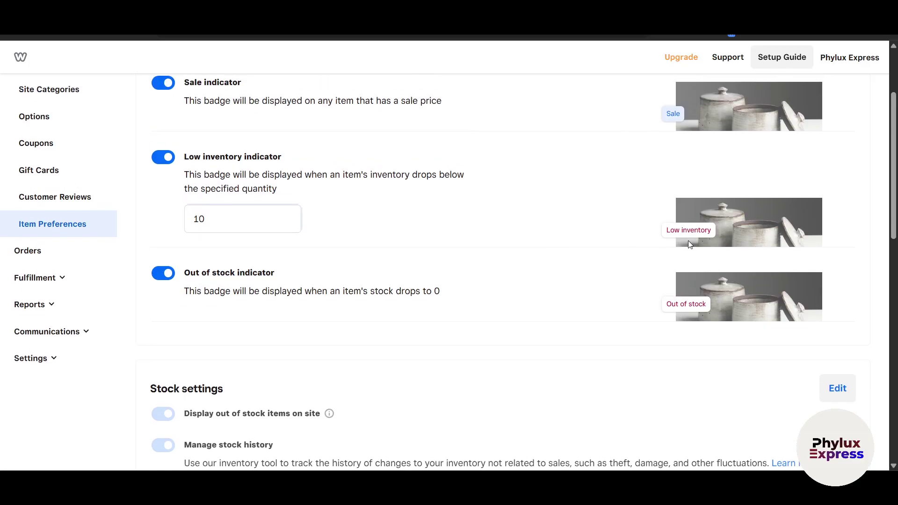
pyautogui.scroll(-3, 690, 244)
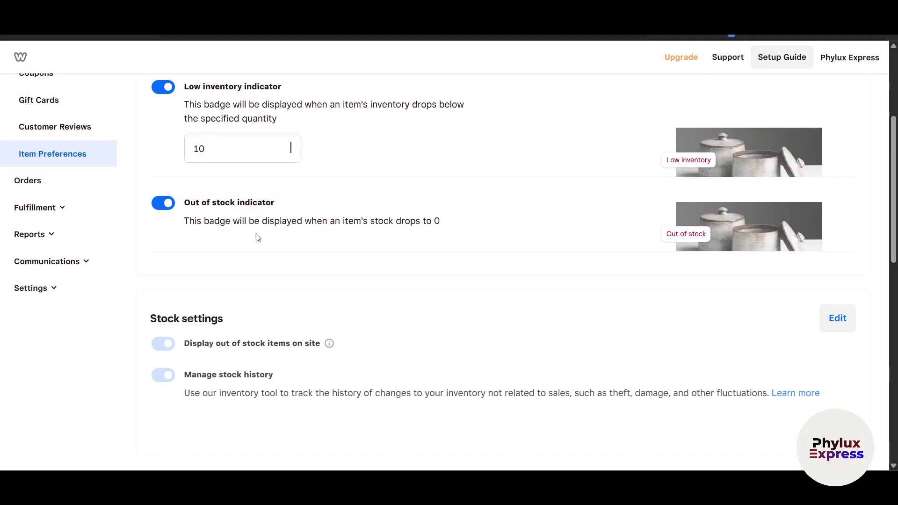
pyautogui.moveTo(412, 225); pyautogui.dragTo(498, 224)
pyautogui.click(497, 225)
pyautogui.scroll(-4, 282, 333)
pyautogui.scroll(10, 561, 257)
pyautogui.click(836, 164)
pyautogui.scroll(-8, 579, 317)
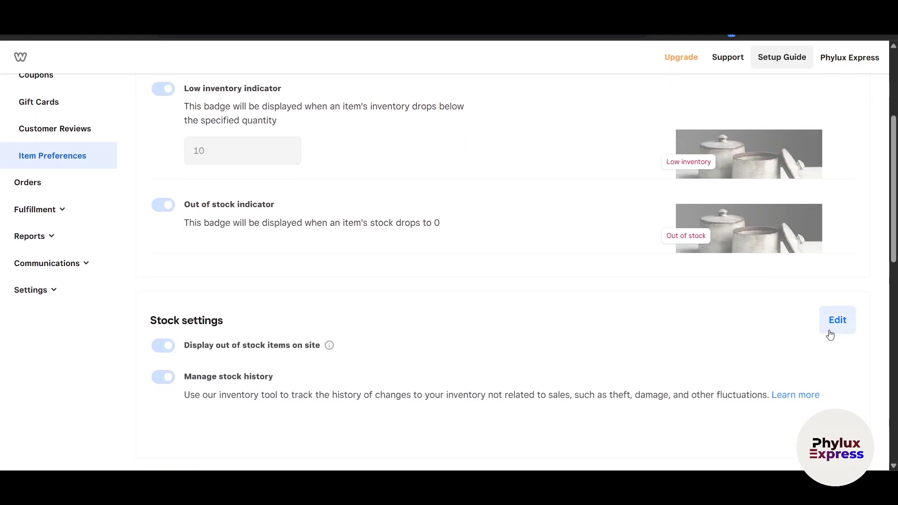
pyautogui.scroll(-4, 87, 258)
pyautogui.scroll(4, 34, 191)
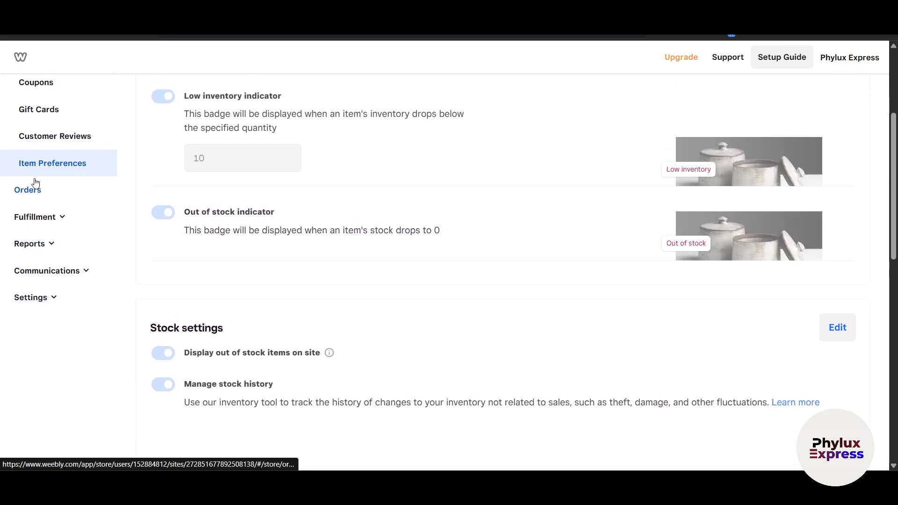
# - Check the empty Orders list and open the Shipping fulfillment settings
pyautogui.click(34, 194)
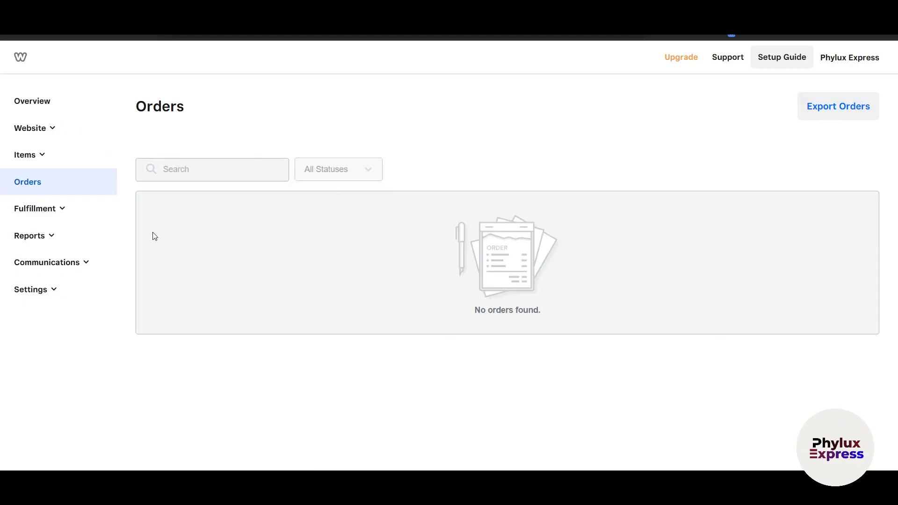
pyautogui.click(42, 216)
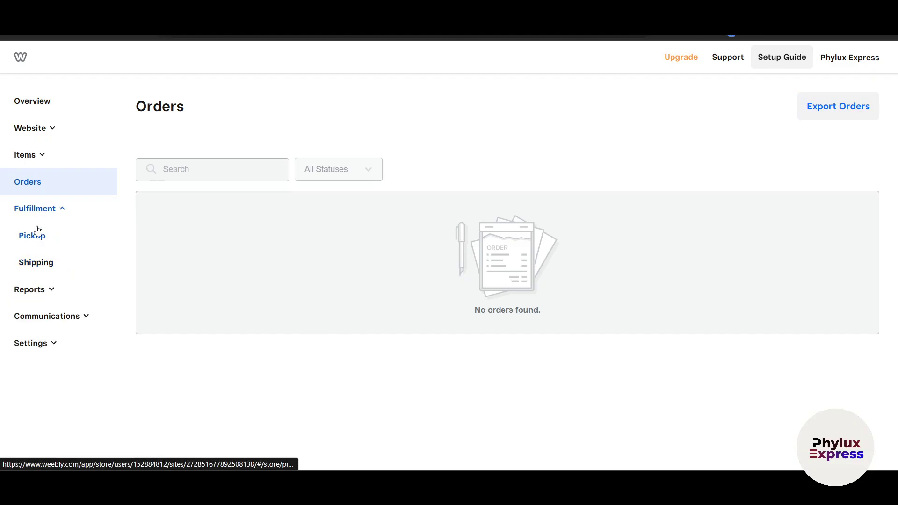
pyautogui.click(34, 269)
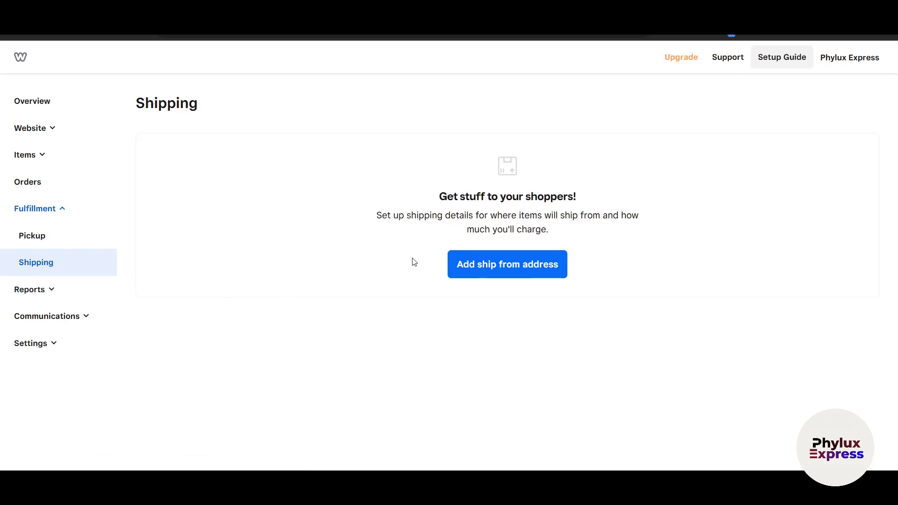
# - Cancel the ship-from address form without saving and go to Pickup & delivery
pyautogui.click(502, 264)
pyautogui.click(355, 231)
pyautogui.scroll(-1, 353, 232)
pyautogui.scroll(1, 353, 232)
pyautogui.scroll(-4, 353, 232)
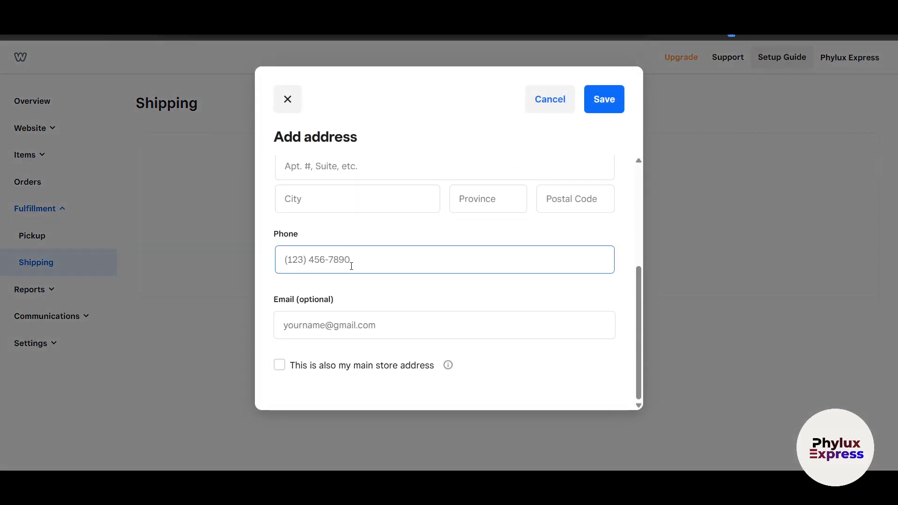
pyautogui.click(545, 106)
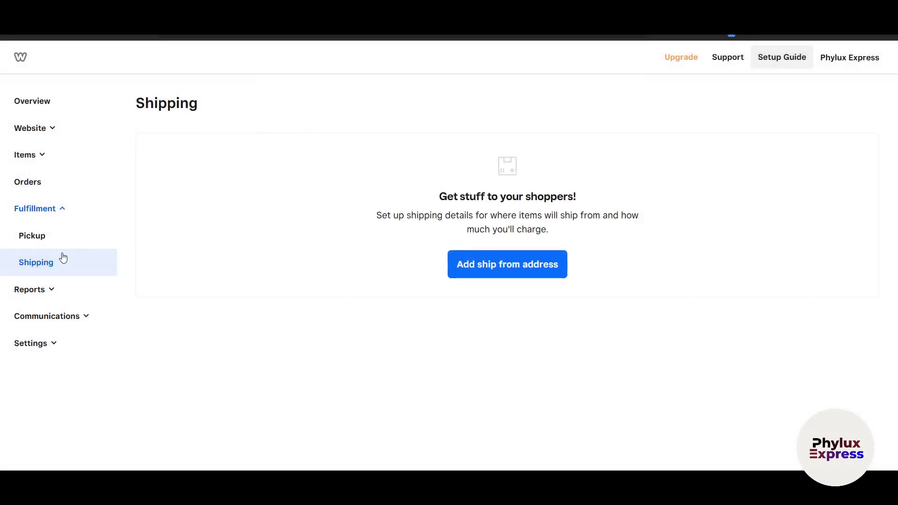
pyautogui.click(22, 243)
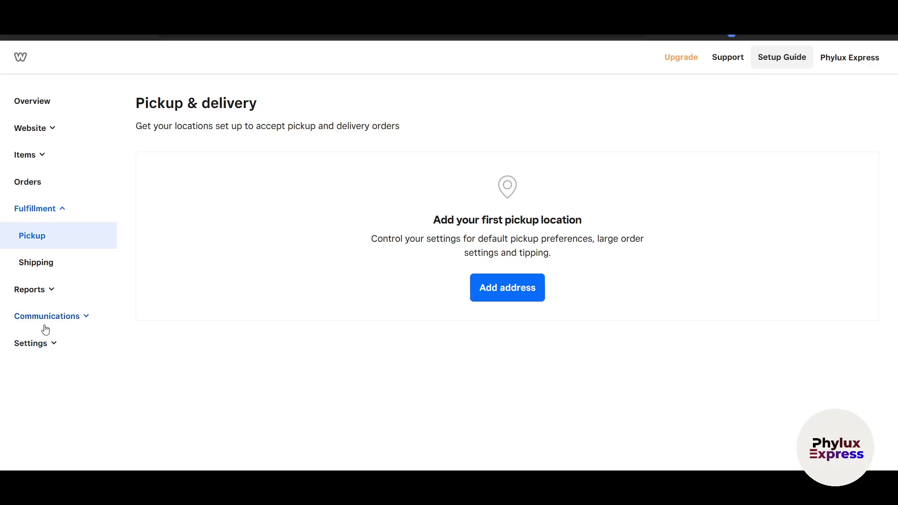
# - View the upgrade-locked Summary and Site Traffic reports
pyautogui.click(21, 291)
pyautogui.scroll(-2, 49, 337)
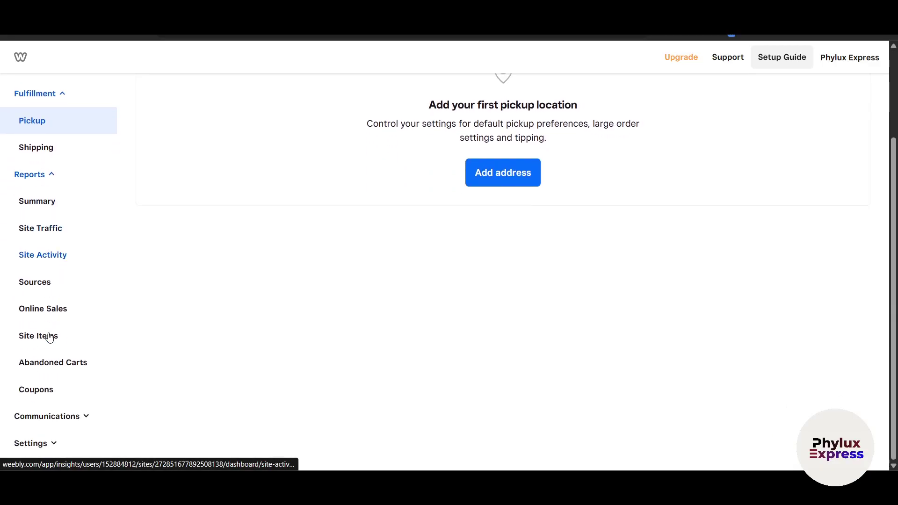
pyautogui.click(46, 205)
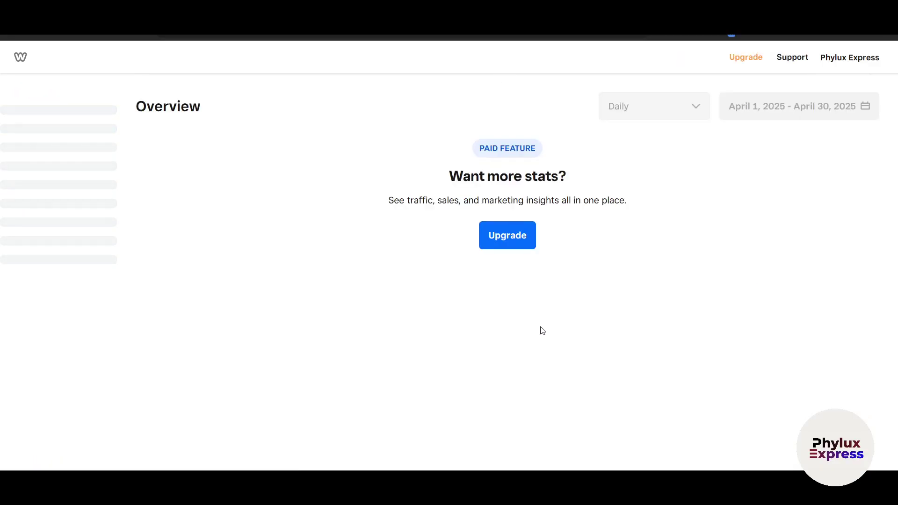
pyautogui.scroll(-3, 325, 241)
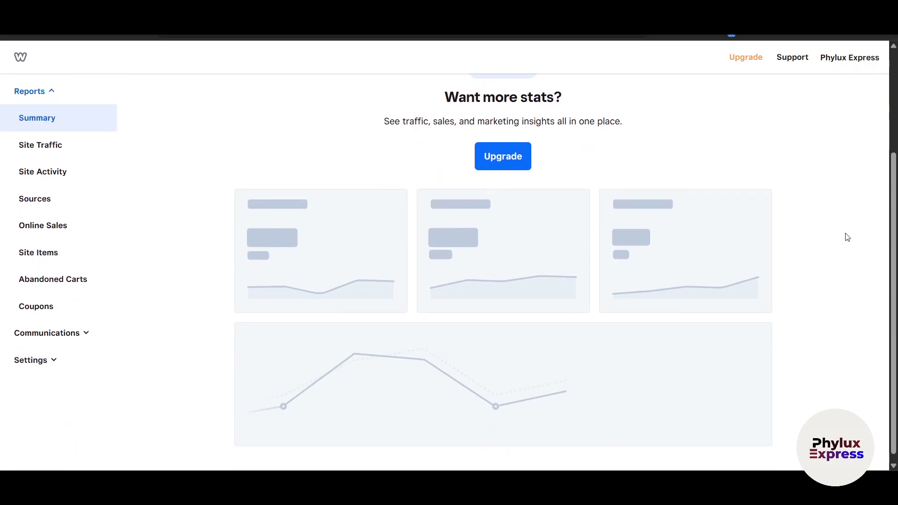
pyautogui.scroll(-1, 842, 274)
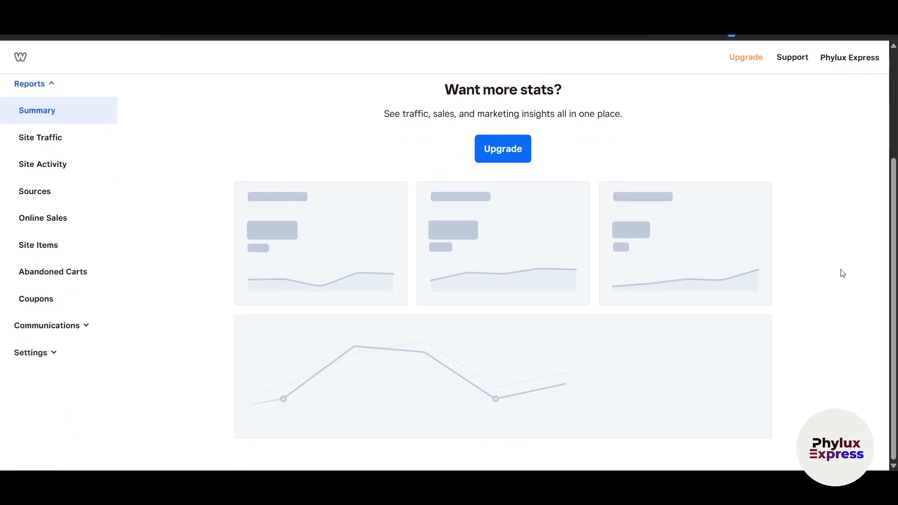
pyautogui.click(52, 147)
pyautogui.scroll(-2, 220, 177)
pyautogui.scroll(2, 222, 148)
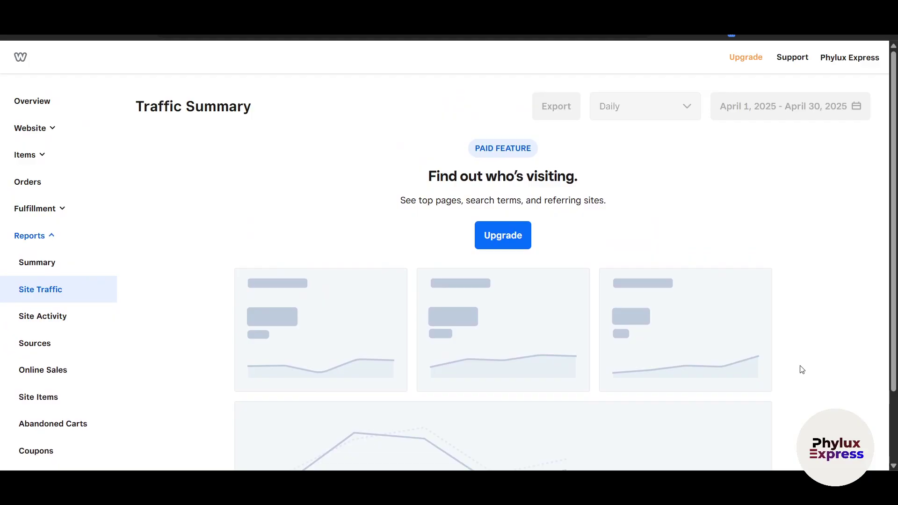
pyautogui.scroll(-2, 467, 275)
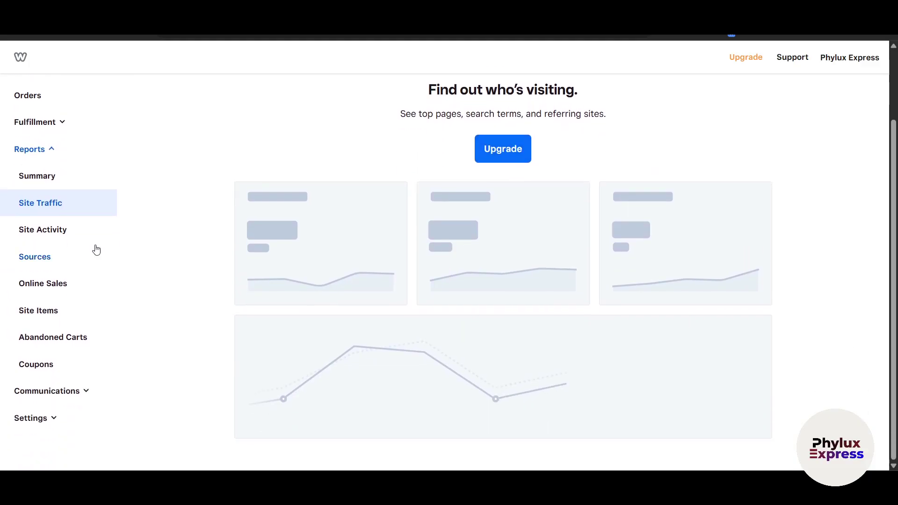
# - View the Site Activity and Coupons sales reports, then expand Communications
pyautogui.click(50, 238)
pyautogui.scroll(-2, 34, 307)
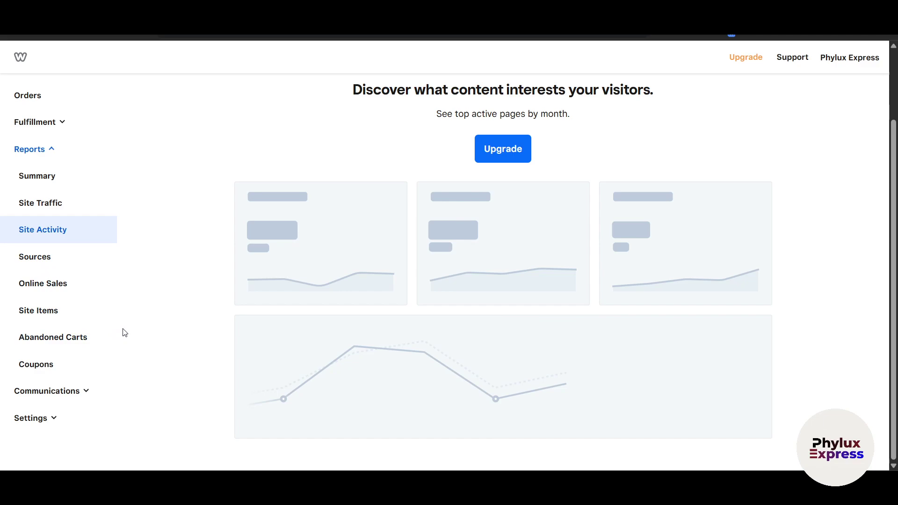
pyautogui.click(33, 370)
pyautogui.scroll(-2, 56, 408)
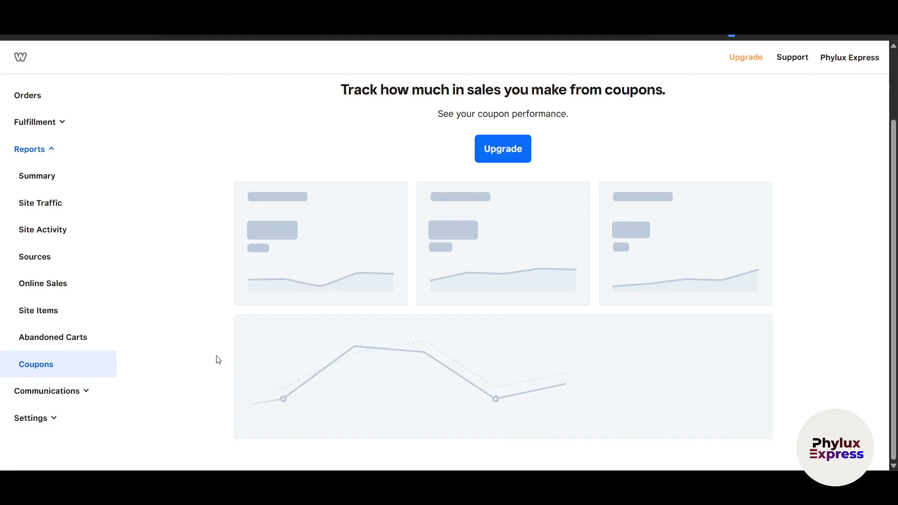
pyautogui.click(85, 391)
pyautogui.scroll(-2, 63, 344)
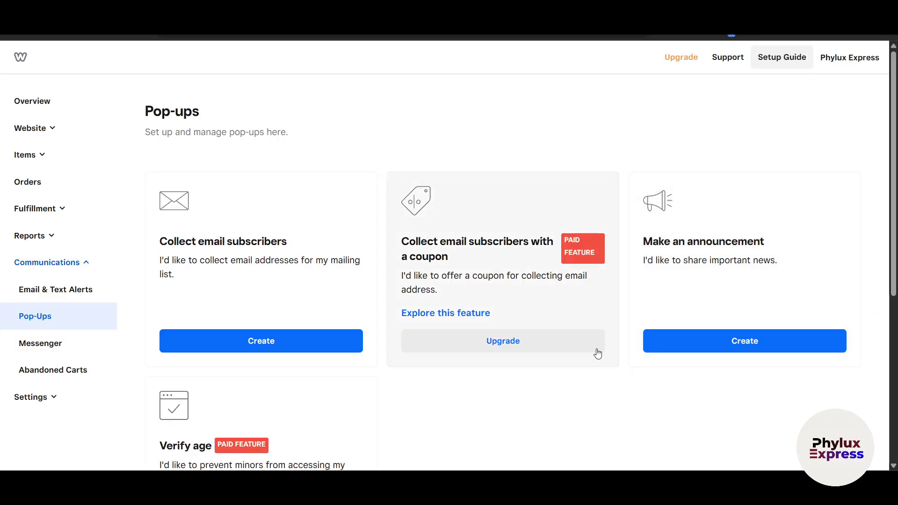
# - Create an email subscriber pop-up and inspect its 'Sign up for our newsletter' text
pyautogui.scroll(-1, 528, 399)
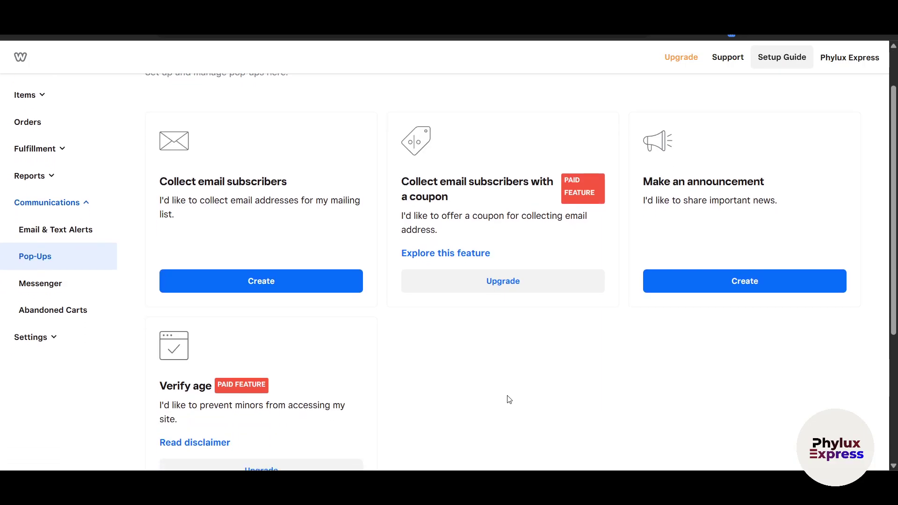
pyautogui.scroll(-1, 403, 346)
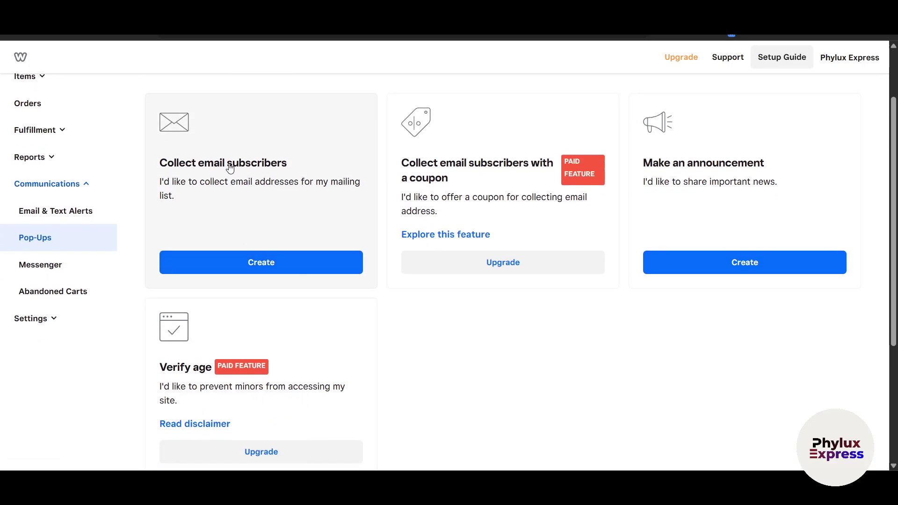
pyautogui.click(306, 273)
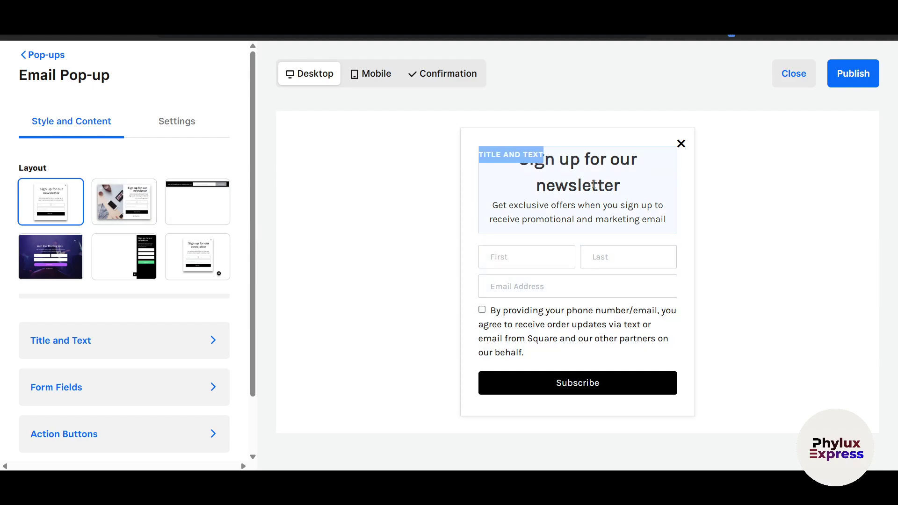
pyautogui.moveTo(553, 206); pyautogui.dragTo(633, 205)
pyautogui.click(553, 206)
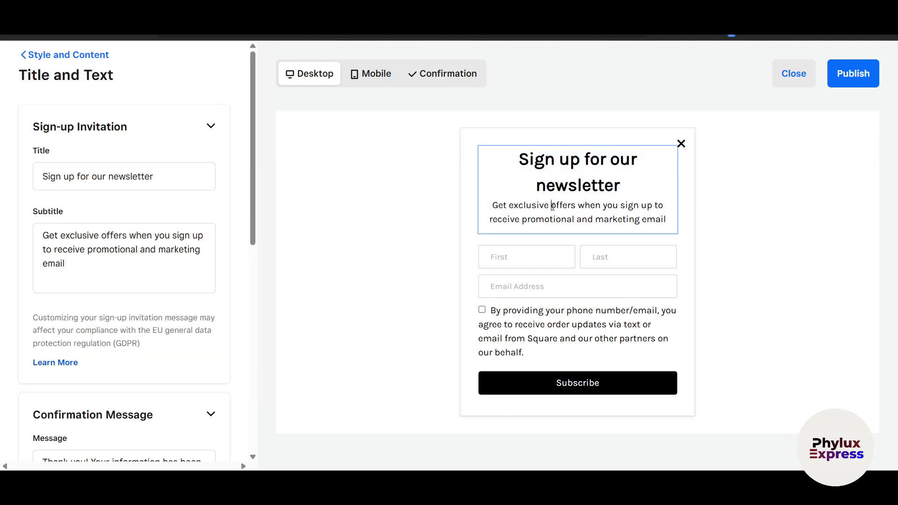
pyautogui.moveTo(508, 209); pyautogui.dragTo(651, 218)
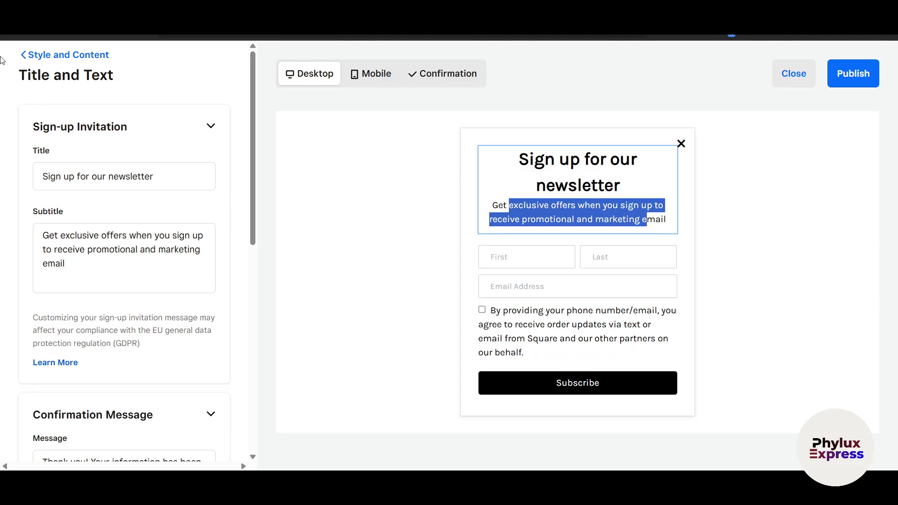
# - Leave the editor for the Pop-ups list, saving the pop-up as a draft
pyautogui.click(29, 56)
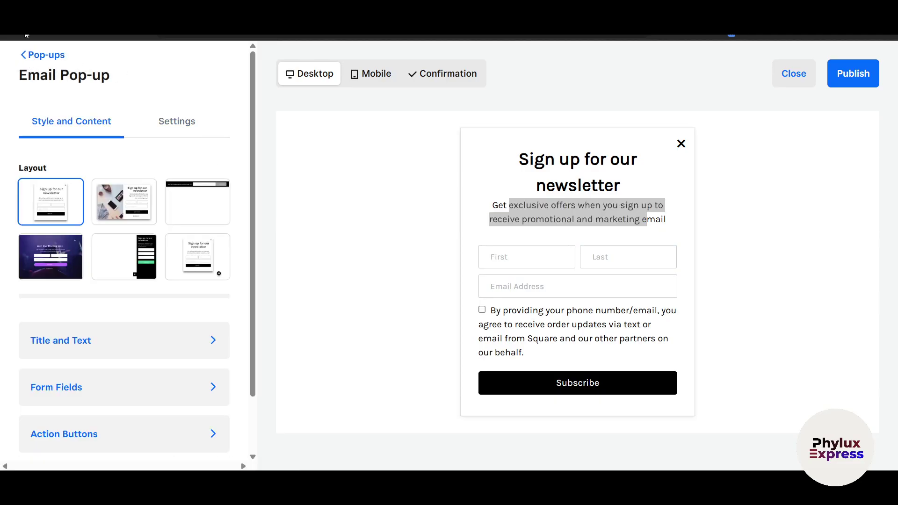
pyautogui.click(27, 57)
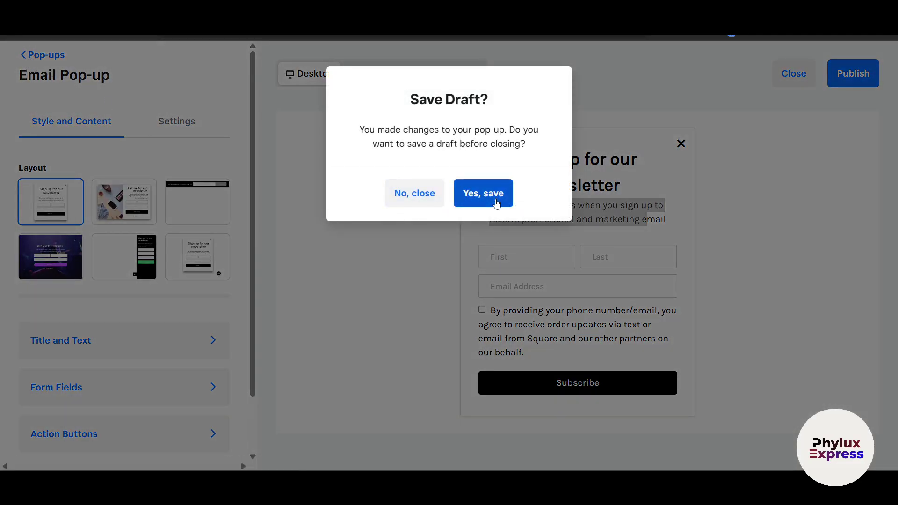
pyautogui.click(463, 206)
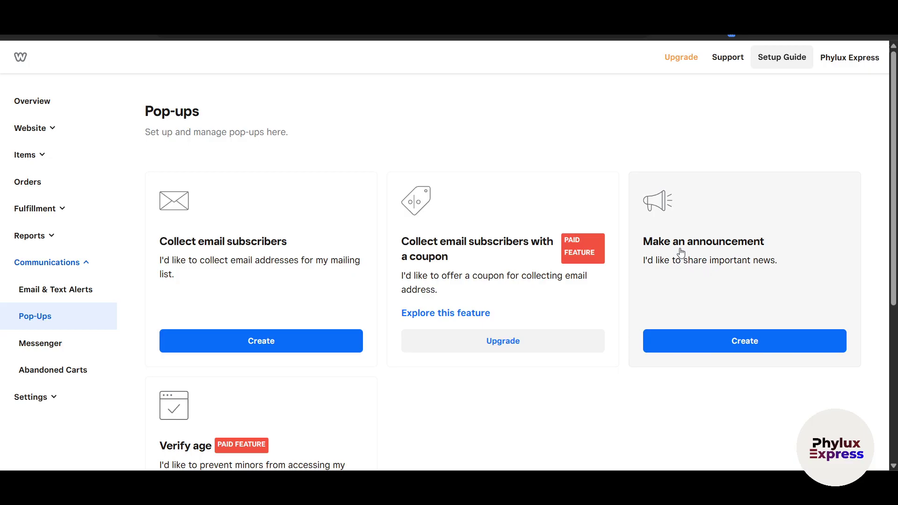
# - Read through the Messenger live chat page
pyautogui.scroll(-3, 701, 280)
pyautogui.scroll(-1, 222, 344)
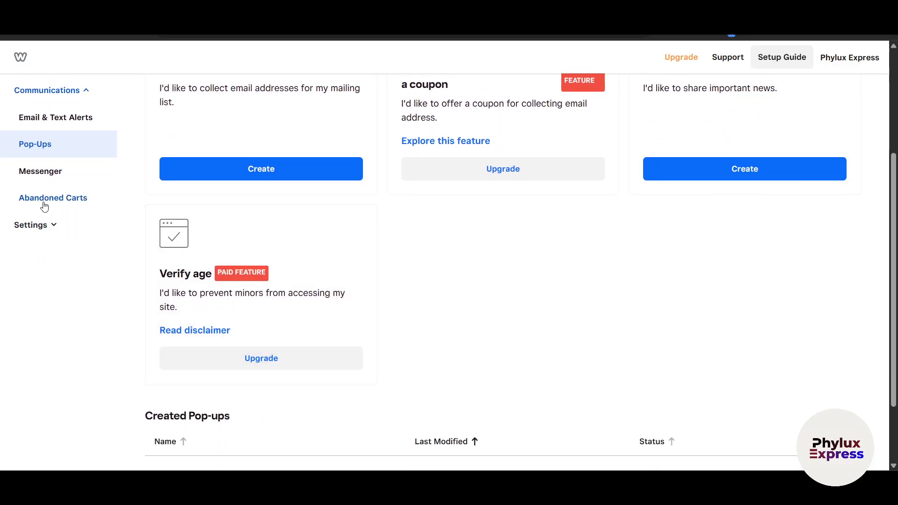
pyautogui.scroll(-2, 217, 292)
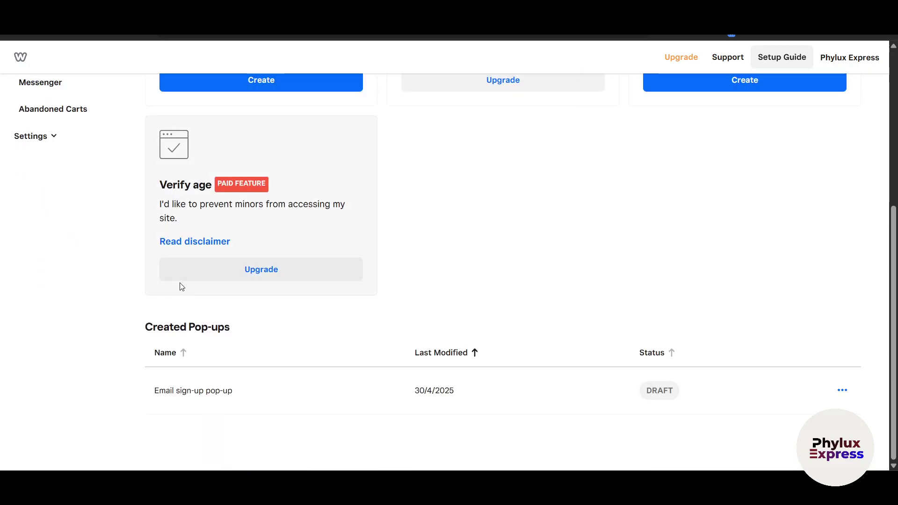
pyautogui.scroll(1, 140, 243)
pyautogui.click(49, 146)
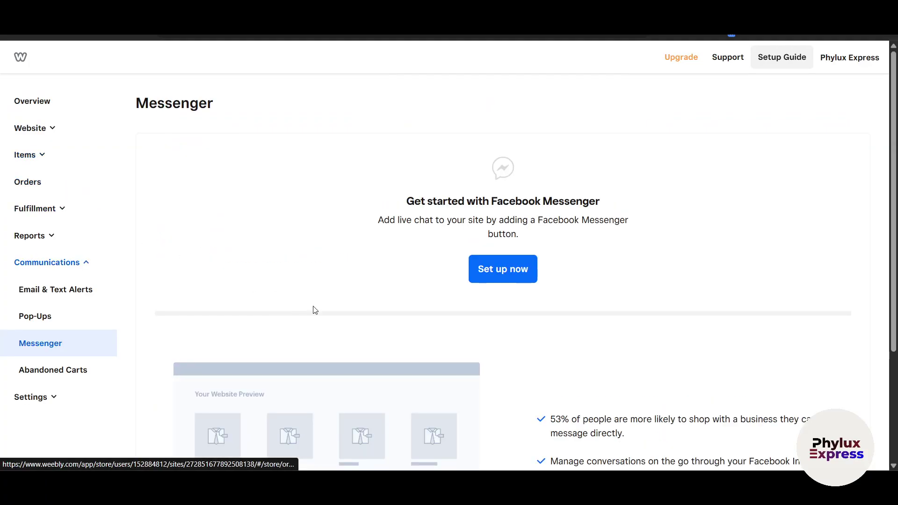
pyautogui.scroll(-1, 327, 311)
pyautogui.moveTo(387, 210); pyautogui.dragTo(433, 200)
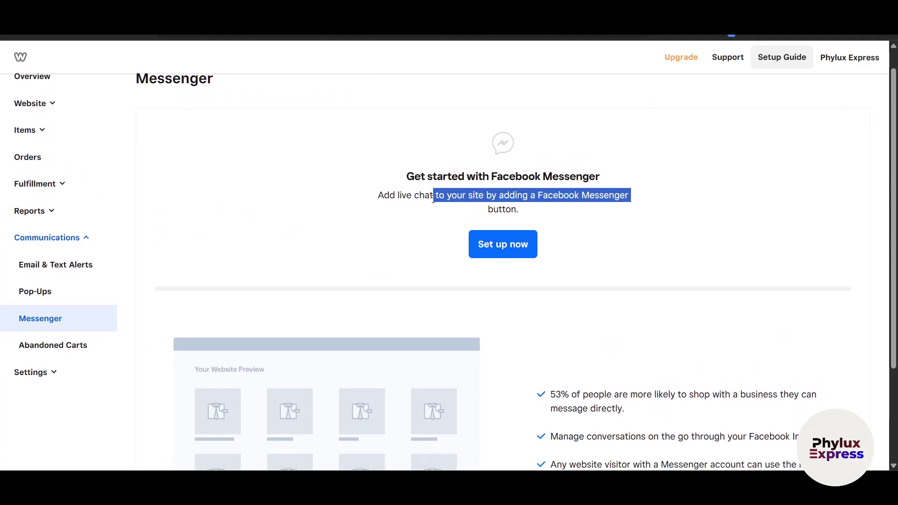
pyautogui.click(705, 237)
pyautogui.scroll(-5, 702, 236)
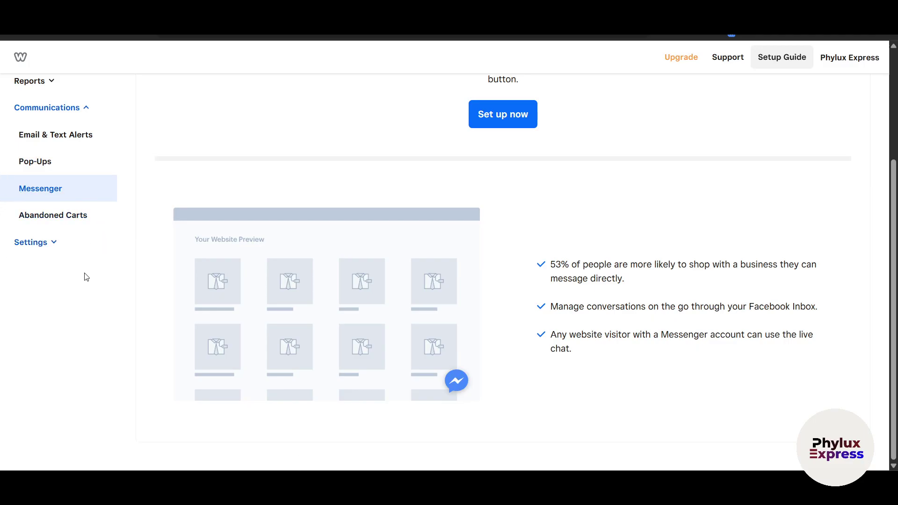
# - Check Abandoned Carts ($0.00 recovered, 20-minute email wait) and expand Settings
pyautogui.click(64, 218)
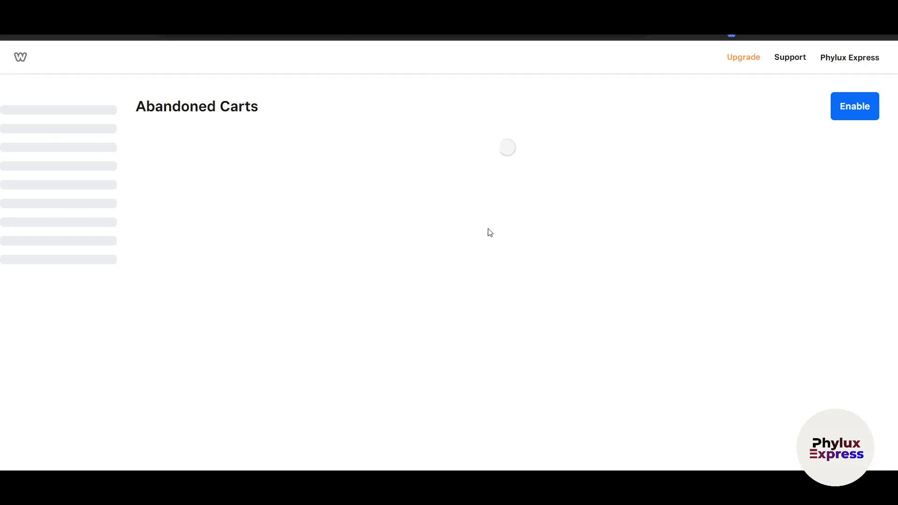
pyautogui.scroll(-3, 280, 356)
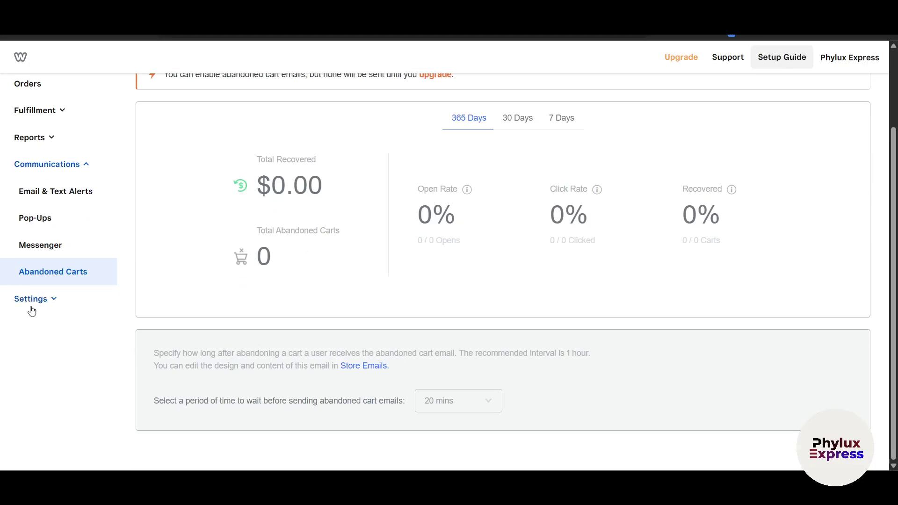
pyautogui.click(33, 299)
# - Review the General Store Information form, then the Checkout settings with Stripe and USD currency
pyautogui.click(40, 327)
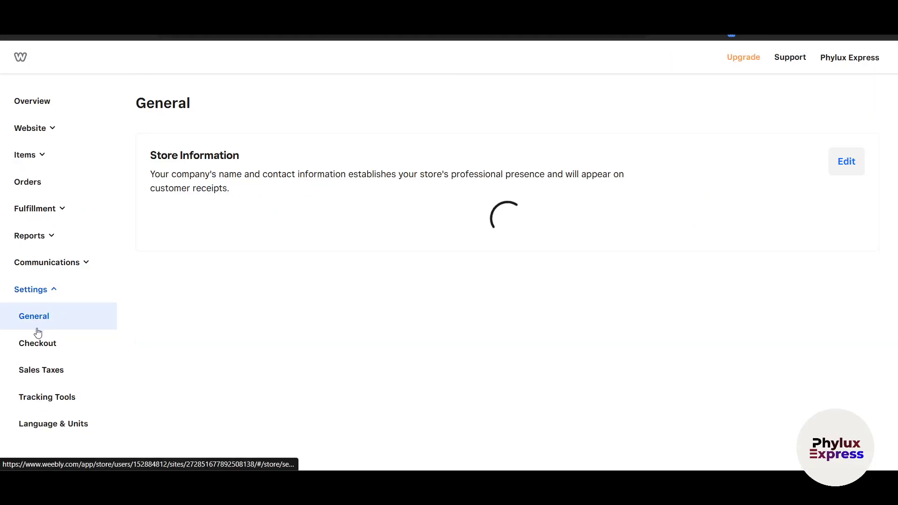
pyautogui.scroll(-2, 311, 301)
pyautogui.scroll(-2, 220, 357)
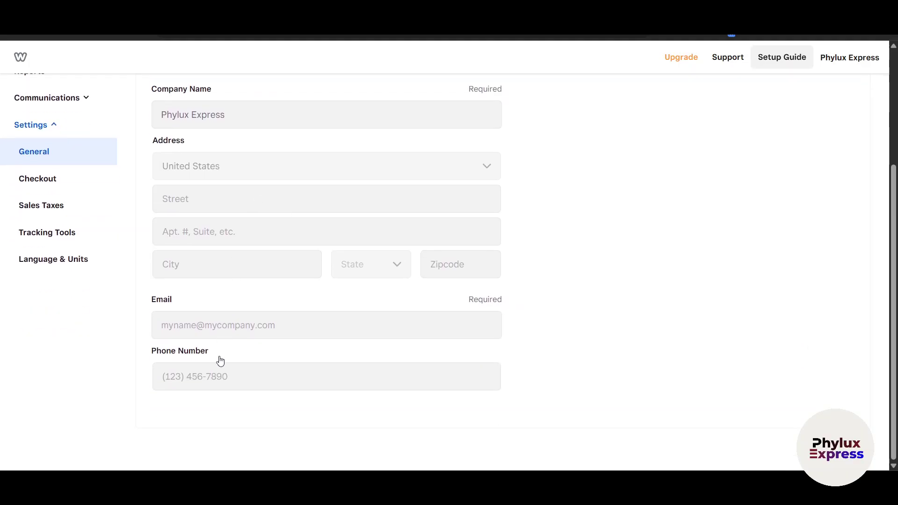
pyautogui.scroll(1, 70, 249)
pyautogui.click(61, 235)
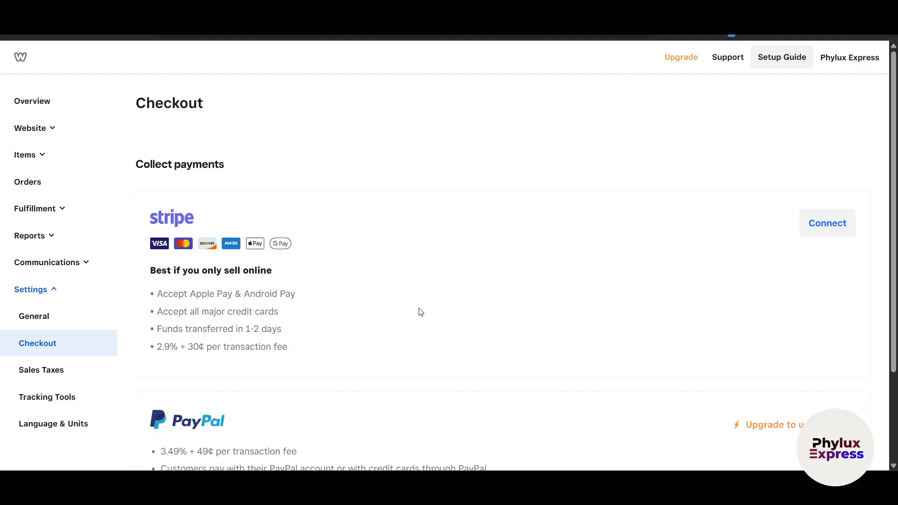
pyautogui.scroll(-3, 421, 312)
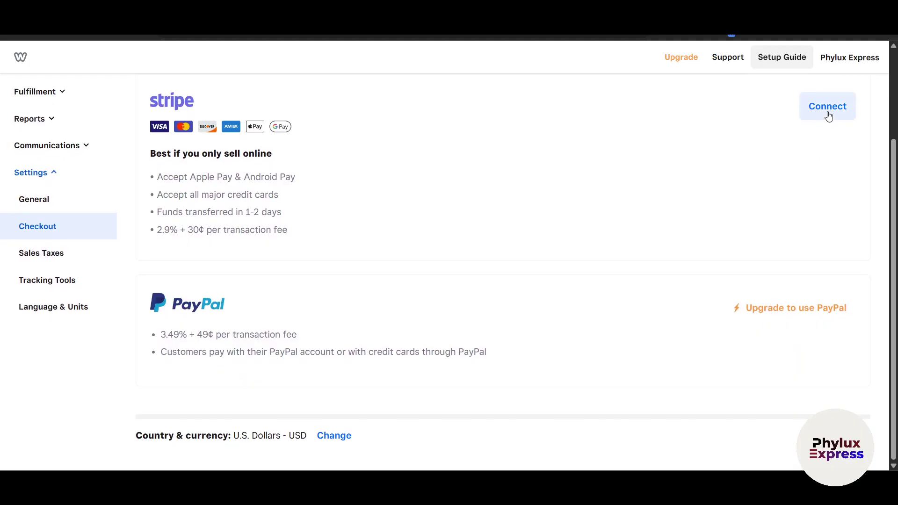
pyautogui.scroll(3, 778, 333)
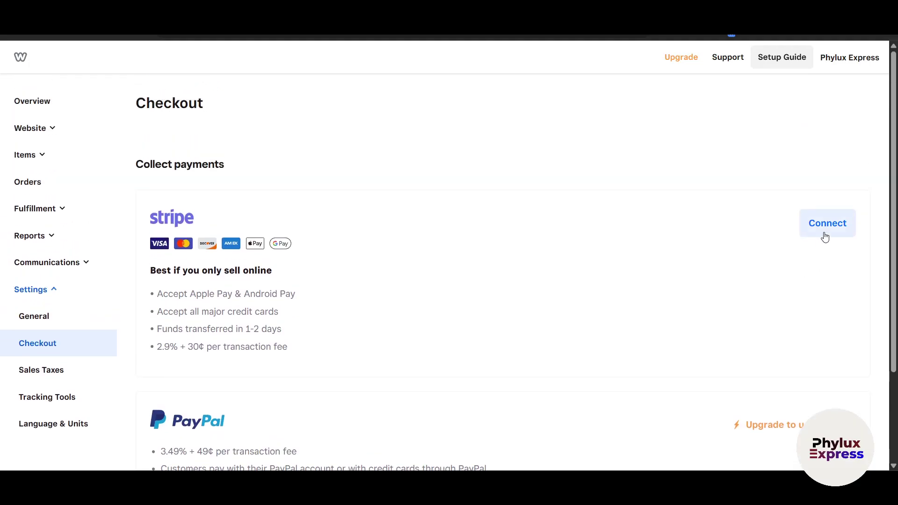
# - Link an existing Stripe account to Weebly checkout through the Stripe connection window
pyautogui.click(822, 236)
pyautogui.click(341, 240)
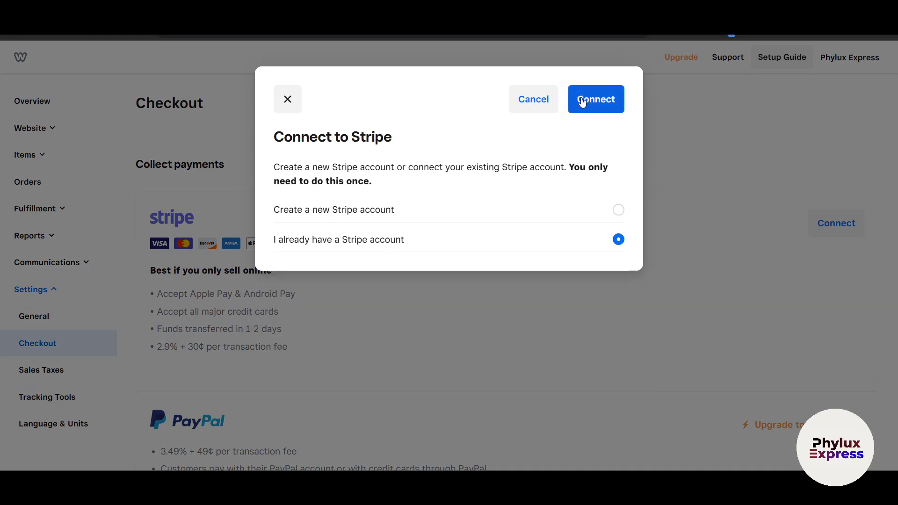
pyautogui.click(584, 101)
pyautogui.moveTo(269, 14); pyautogui.dragTo(404, 56)
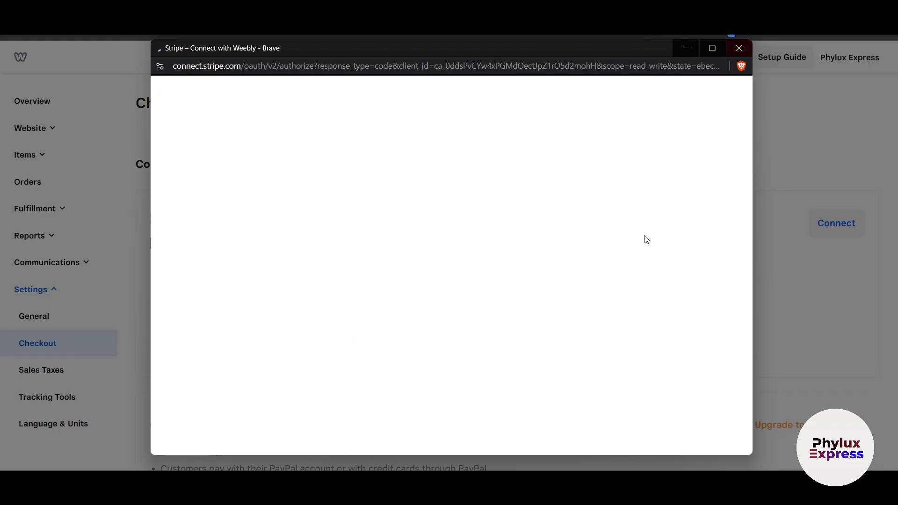
pyautogui.scroll(-2, 568, 394)
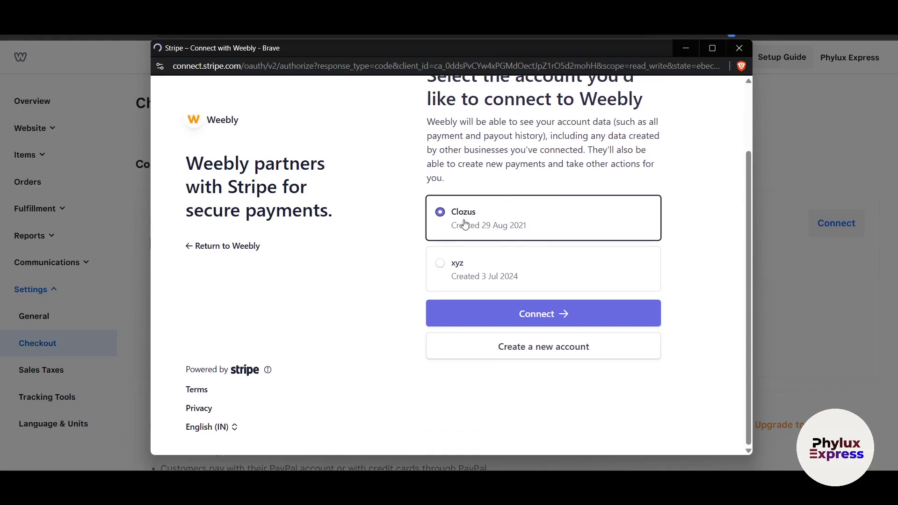
pyautogui.click(510, 322)
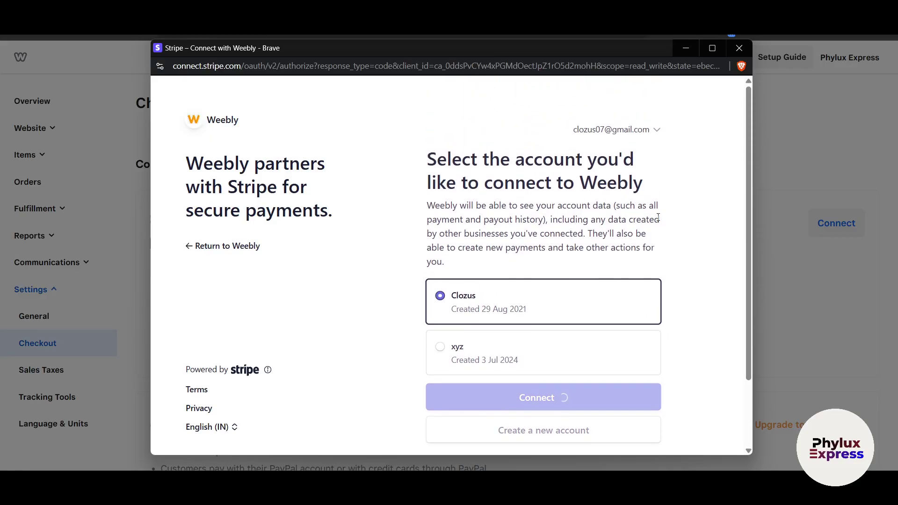
pyautogui.click(747, 45)
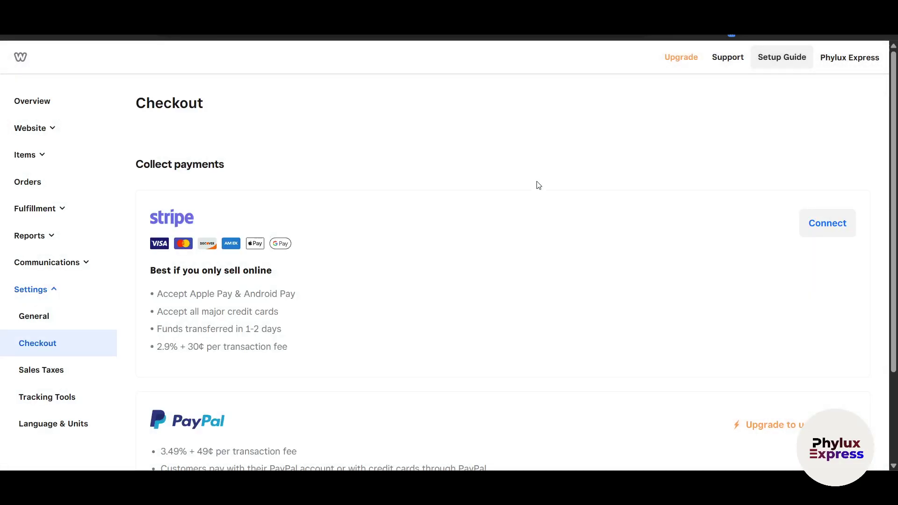
pyautogui.scroll(-3, 655, 290)
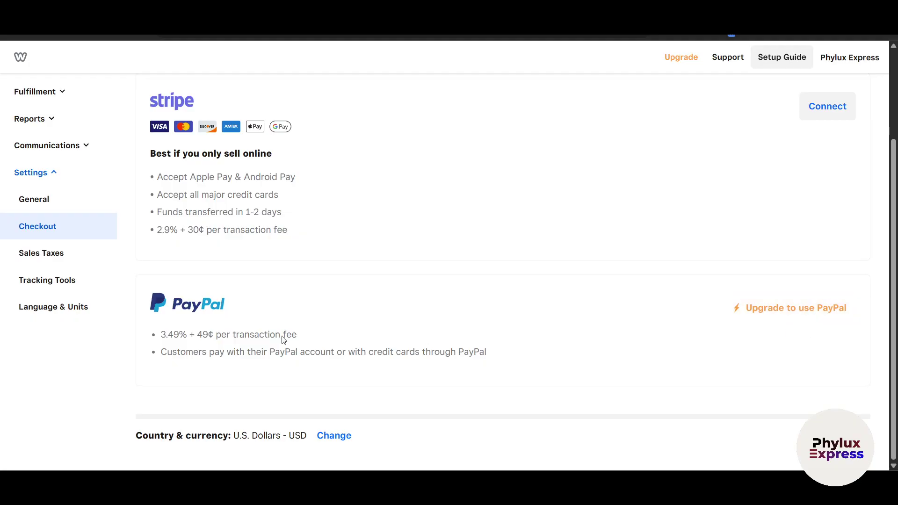
pyautogui.scroll(3, 56, 308)
pyautogui.scroll(-2, 56, 321)
# - Look through the store's Sales Taxes settings page
pyautogui.click(55, 303)
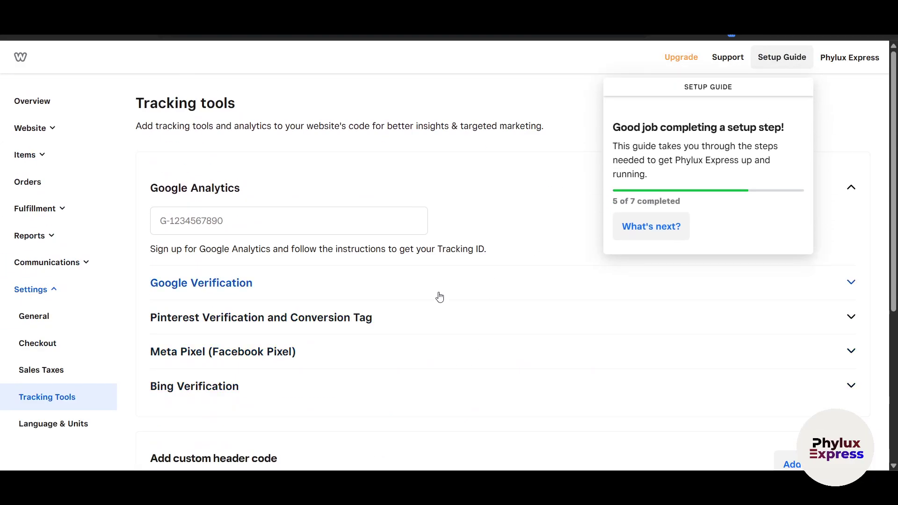
pyautogui.scroll(-1, 141, 382)
pyautogui.scroll(-1, 142, 382)
pyautogui.scroll(2, 236, 226)
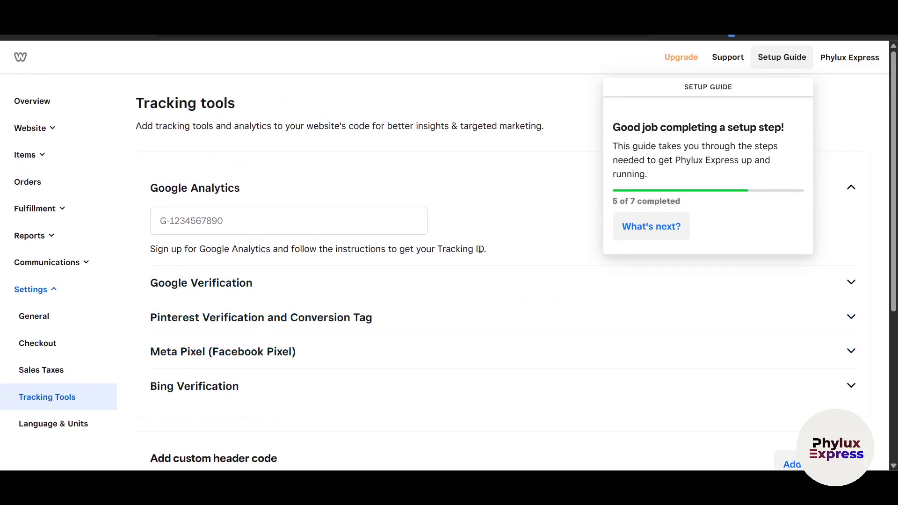
# - Review Tracking Tools, leaving the Google Analytics ID and Google Verification meta tag empty, then go to Language & Units
pyautogui.click(279, 220)
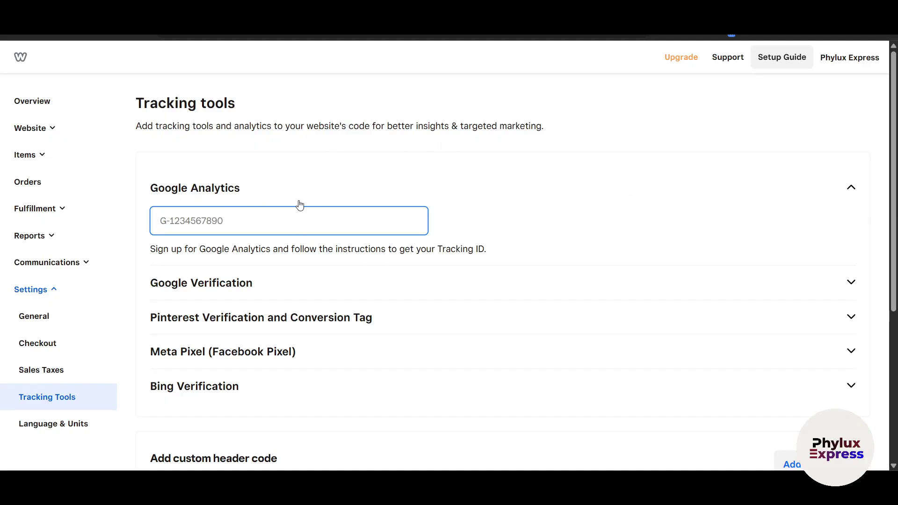
pyautogui.scroll(-1, 372, 232)
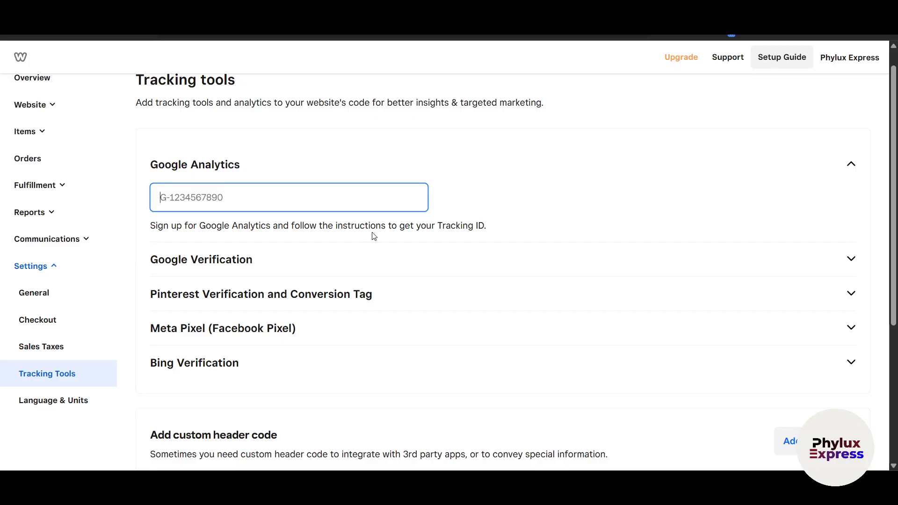
pyautogui.scroll(-2, 48, 276)
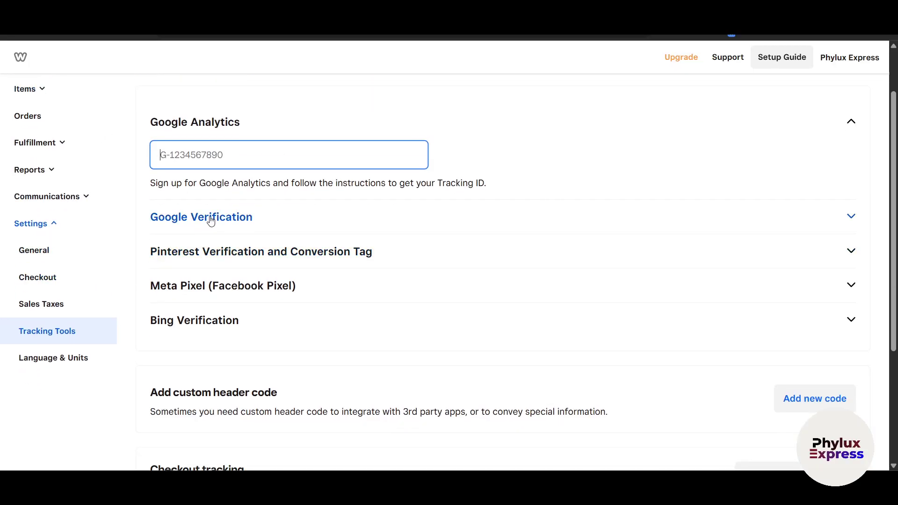
pyautogui.click(210, 219)
pyautogui.scroll(-3, 300, 289)
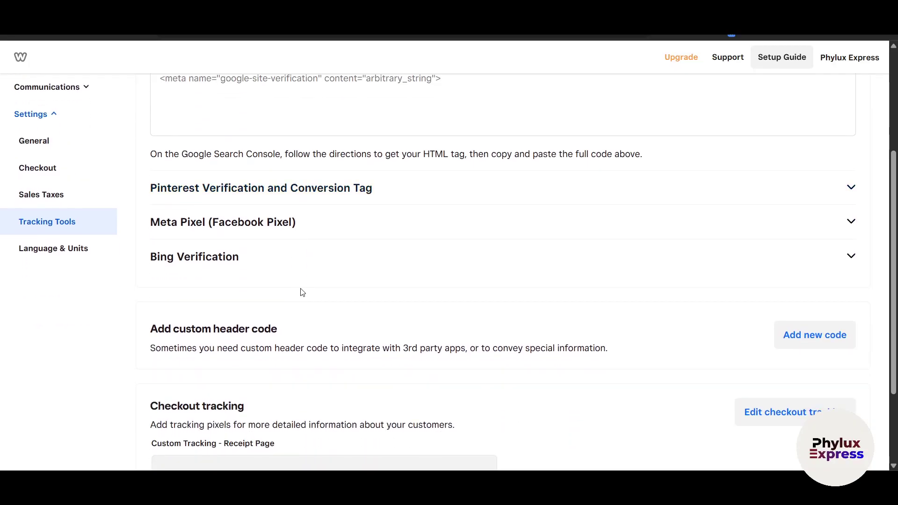
pyautogui.scroll(-3, 309, 291)
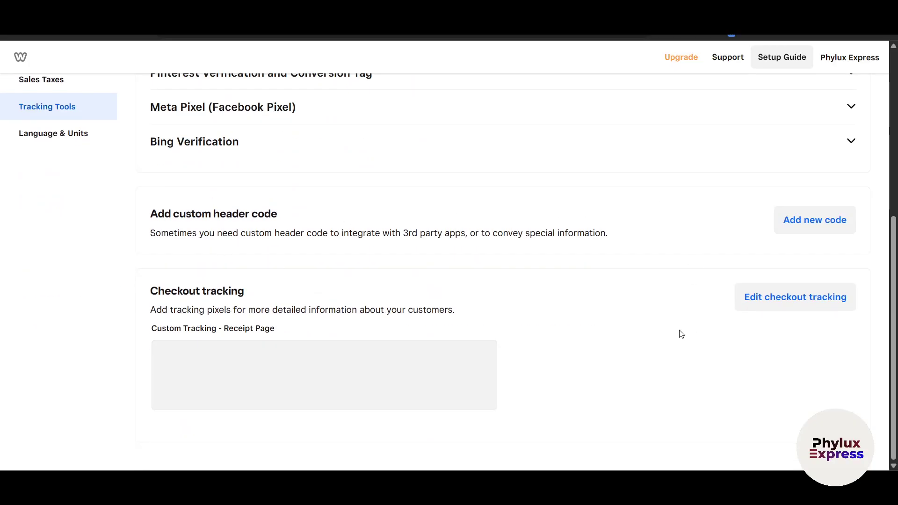
pyautogui.scroll(4, 467, 327)
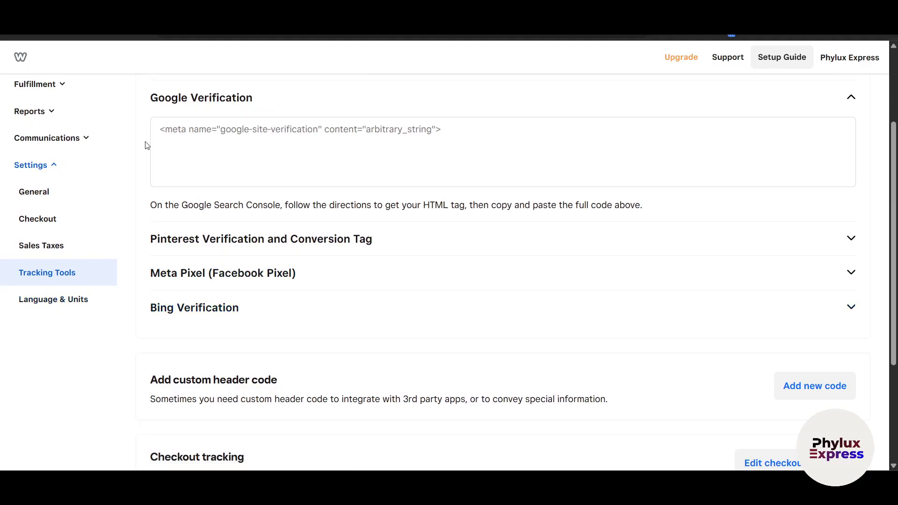
pyautogui.click(60, 301)
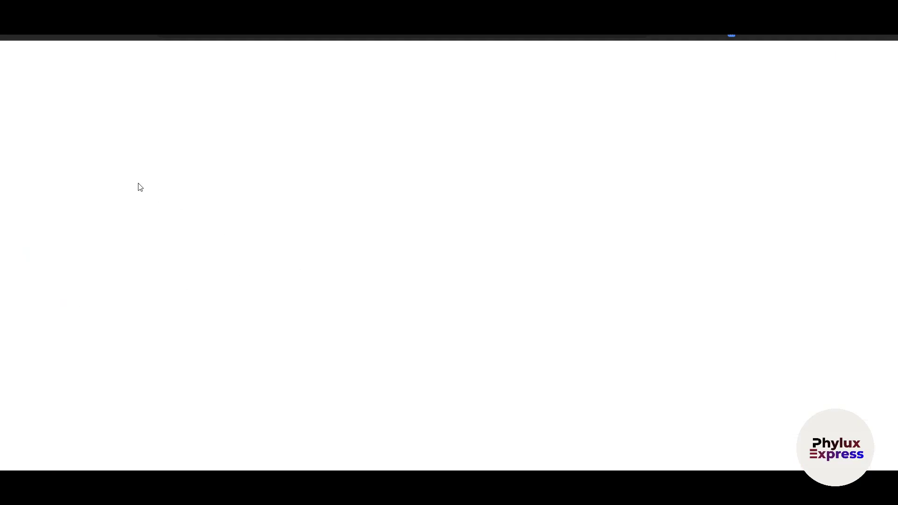